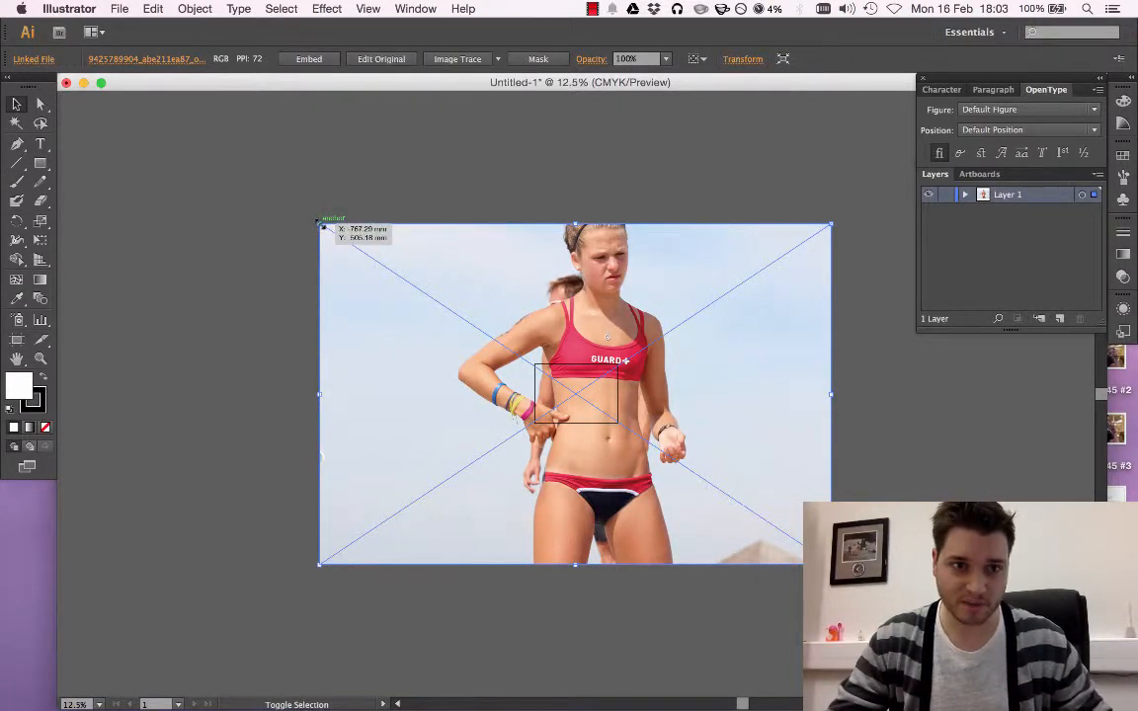
Scale the placed photo down proportionally and align it with the artboard's upper-left corner so it spans the artboard's width
drag(318, 222, 494, 484)
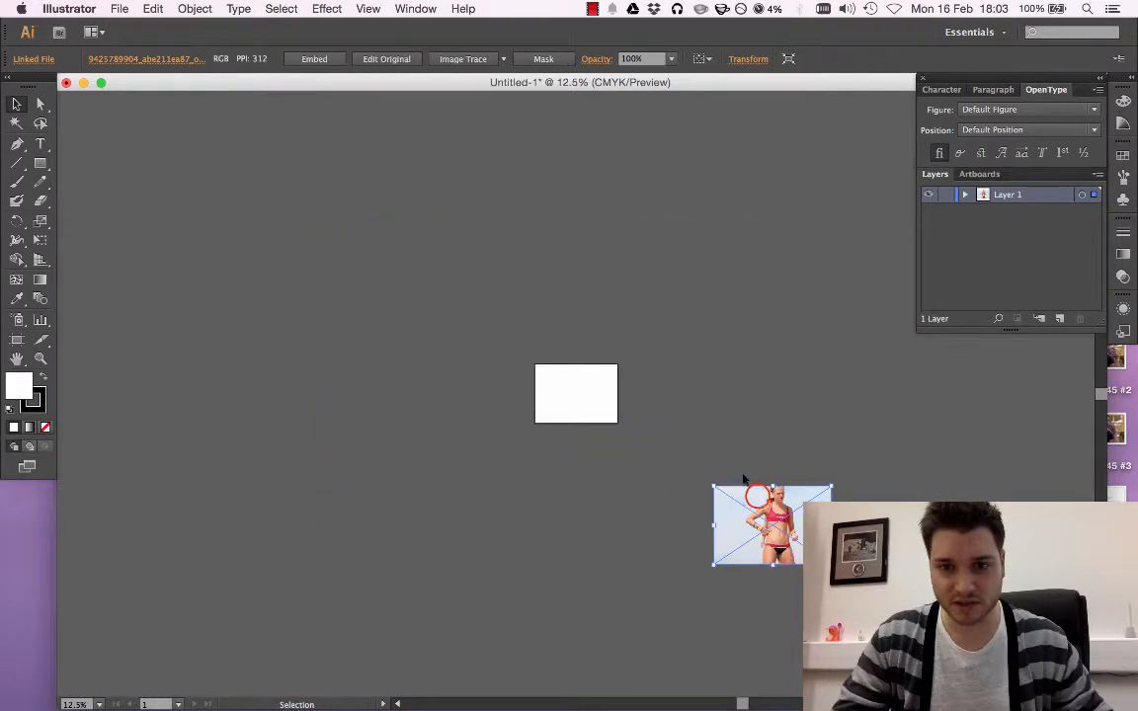
drag(750, 493, 571, 373)
click(702, 413)
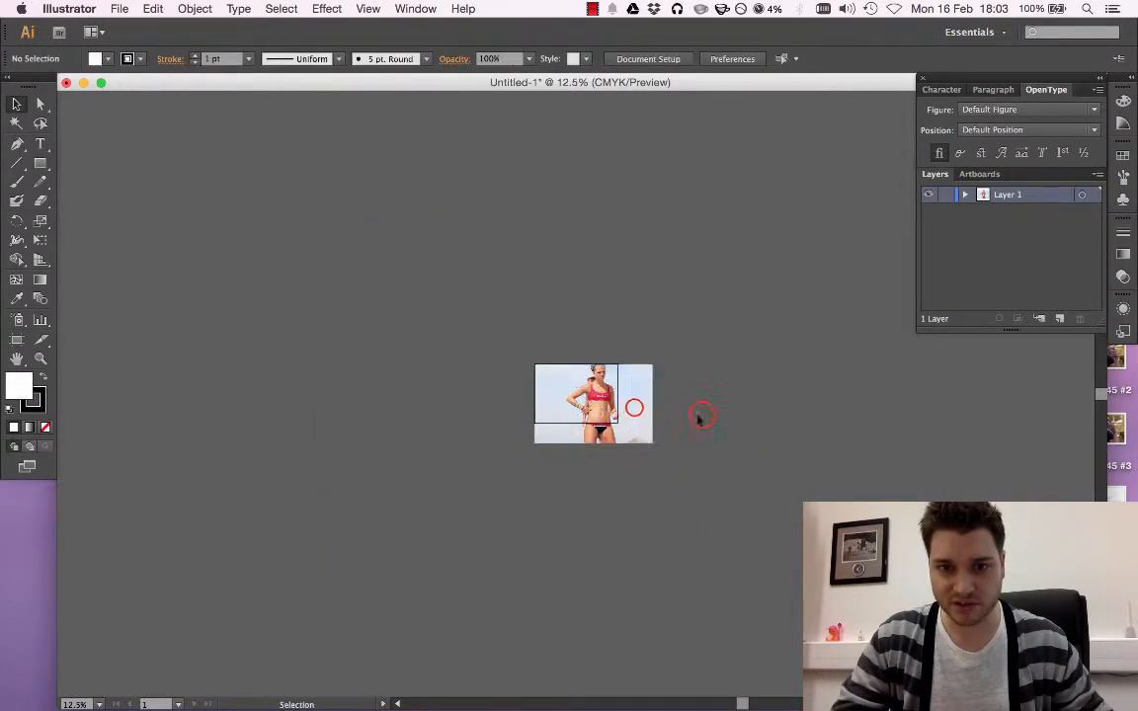
click(645, 435)
drag(649, 445, 617, 422)
click(658, 412)
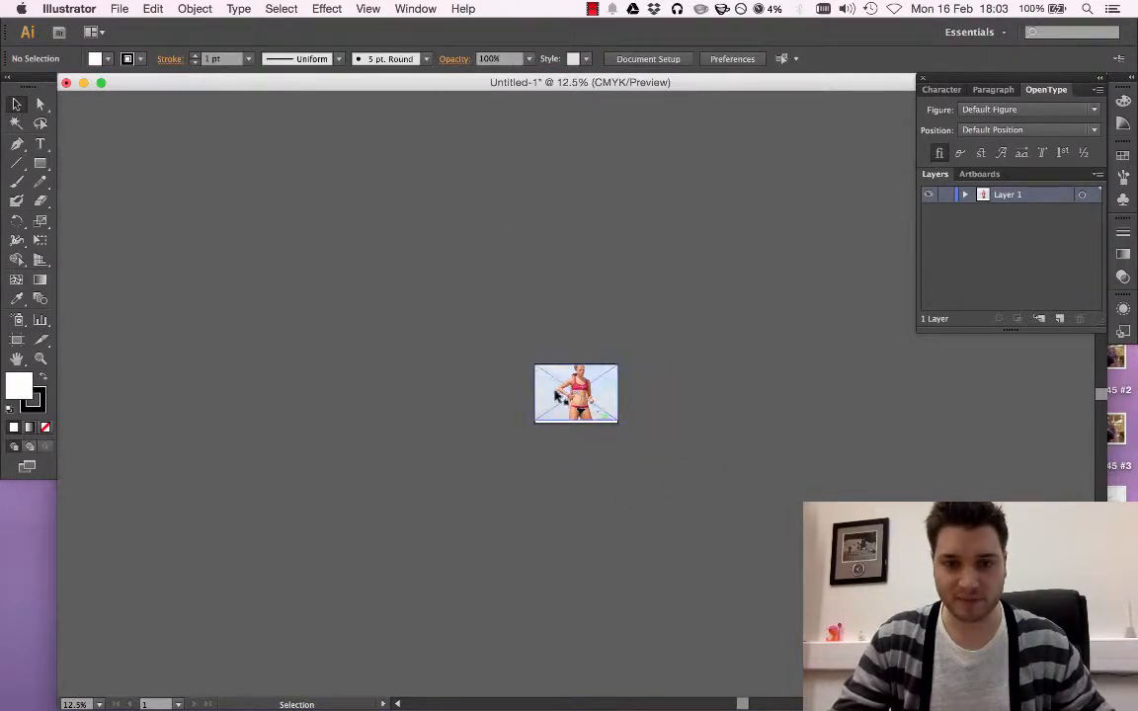
Add a new layer above the photo's layer and name it Tracing
click(368, 9)
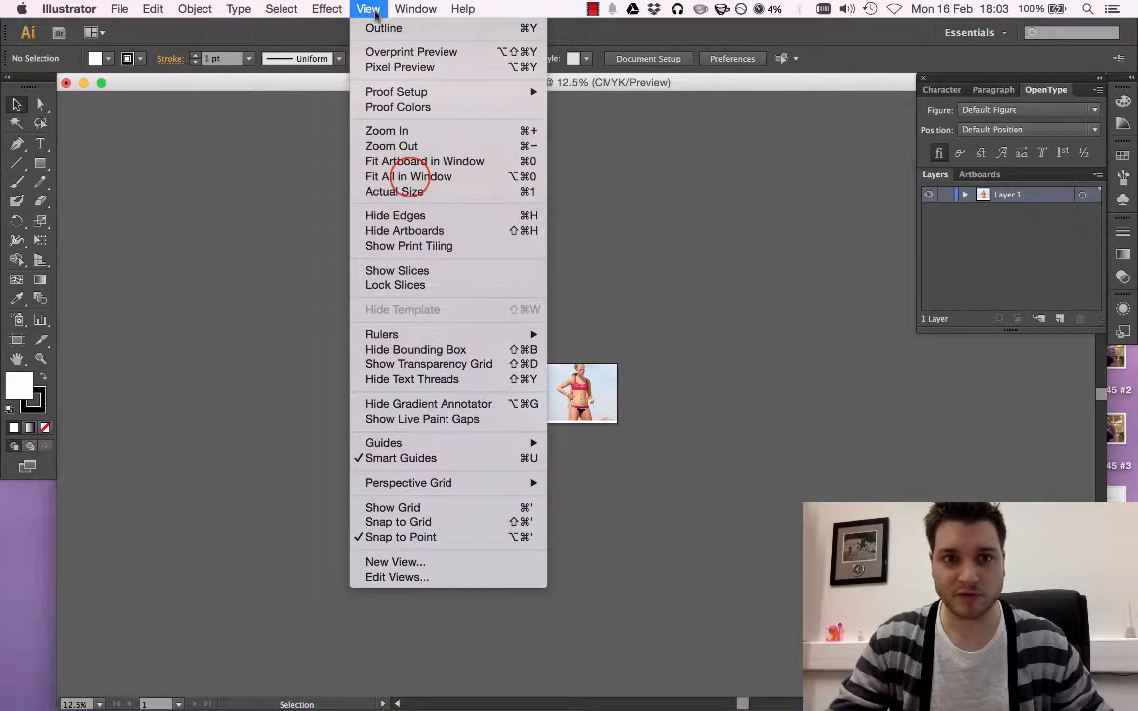
click(409, 175)
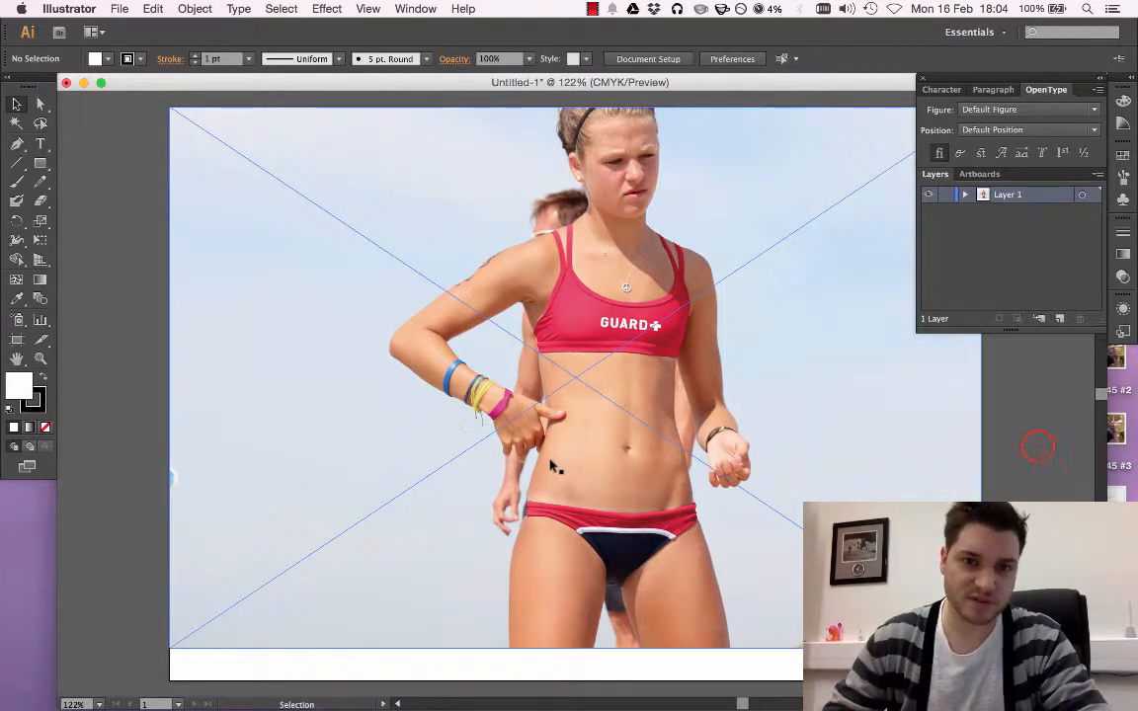
click(966, 196)
click(965, 195)
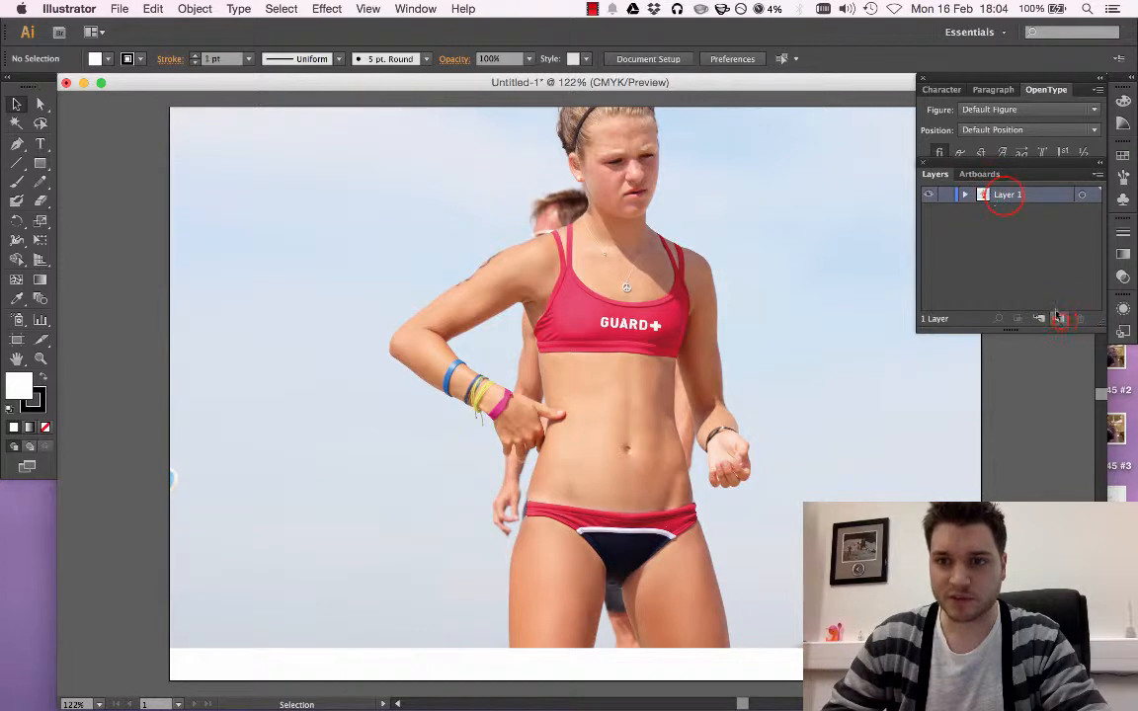
click(1058, 318)
double_click(1008, 195)
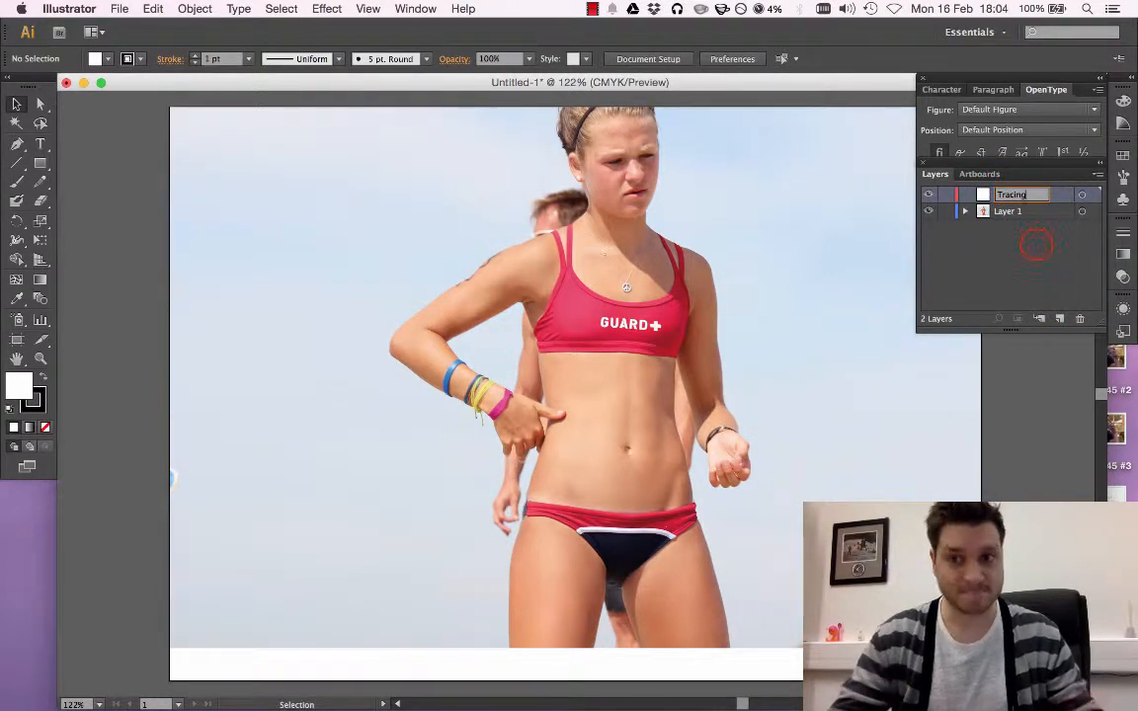
key(Return)
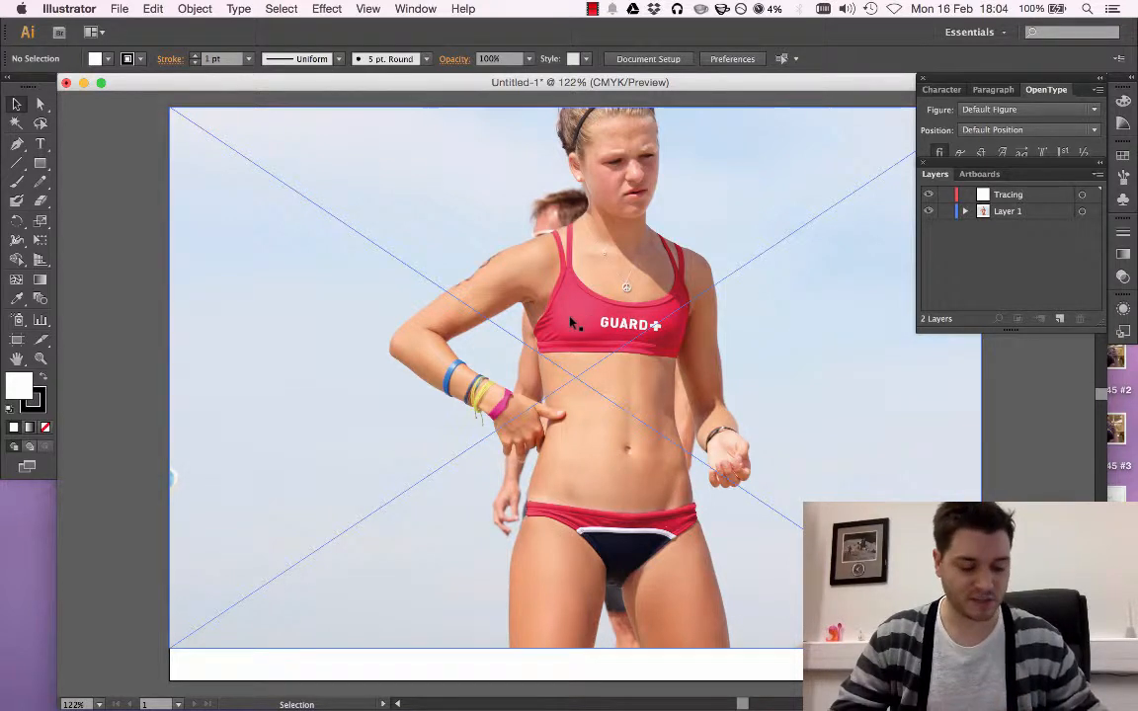
Trace the torso's edge beside the hanging arm with straight Pen segments from the red top to the waistband, ending the path open
key(a)
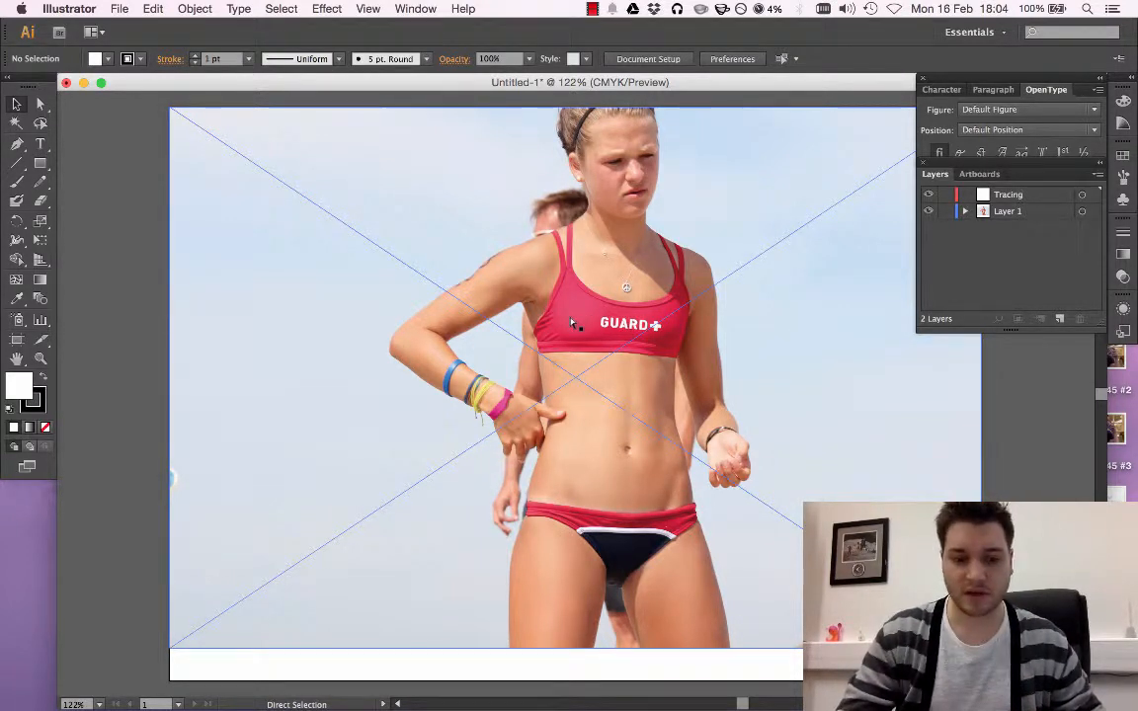
key(super+equal)
key(super+equal)
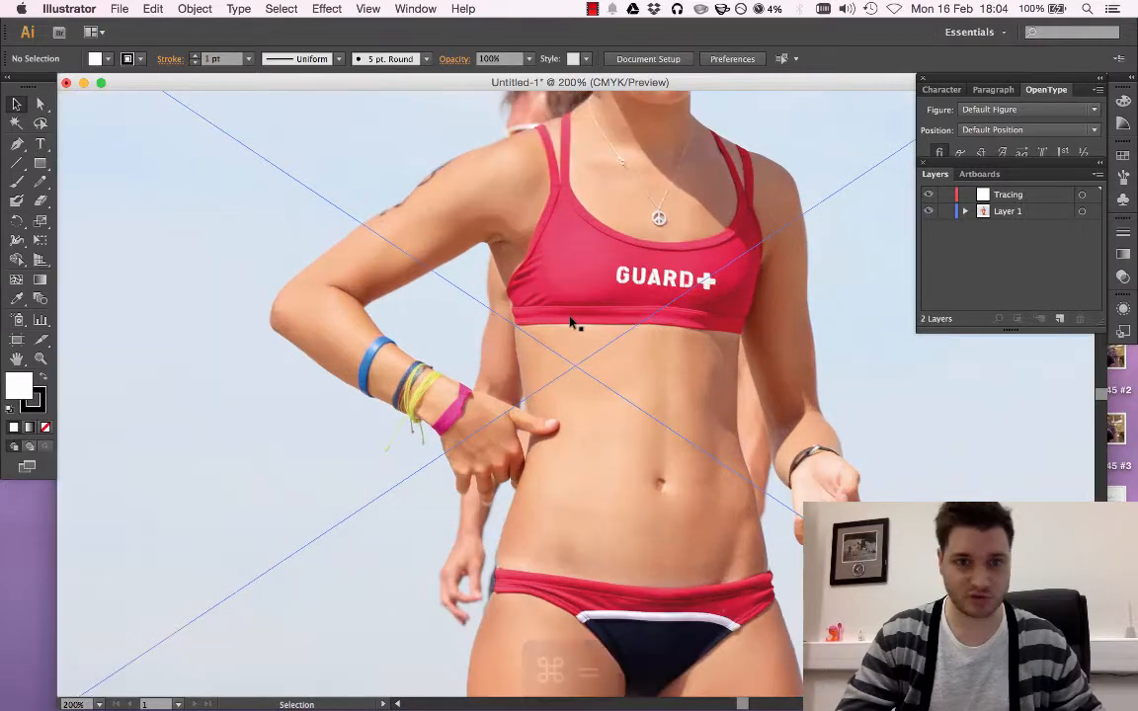
key(super+equal)
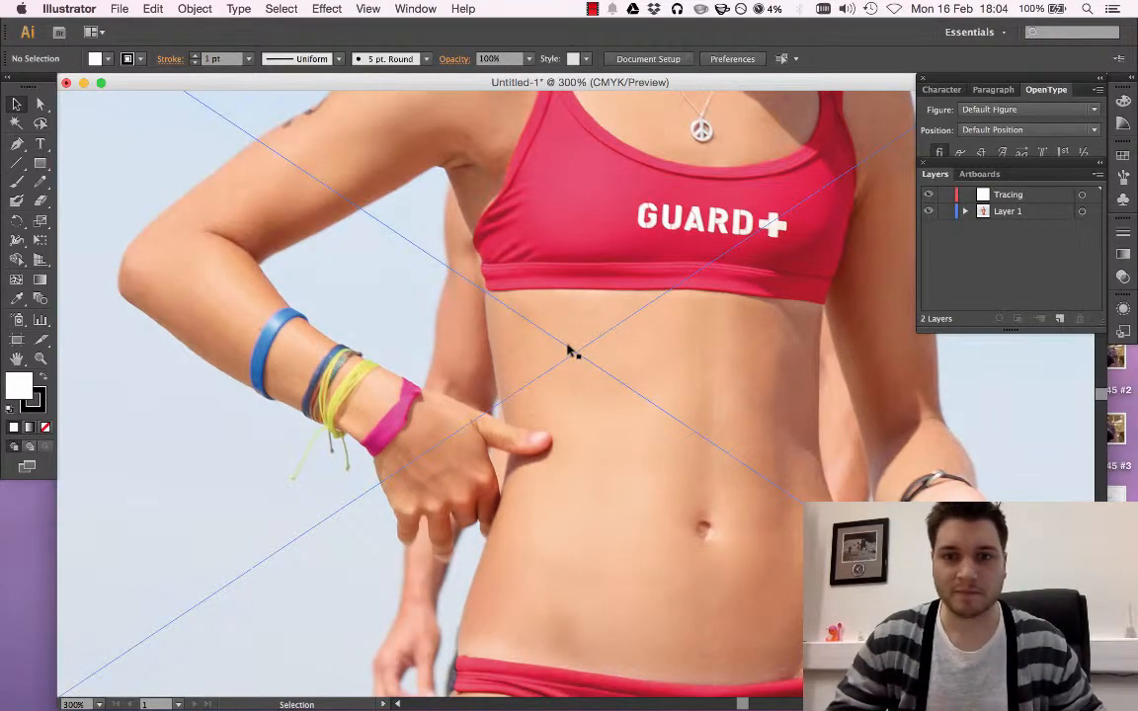
scroll(571, 351, right, 10)
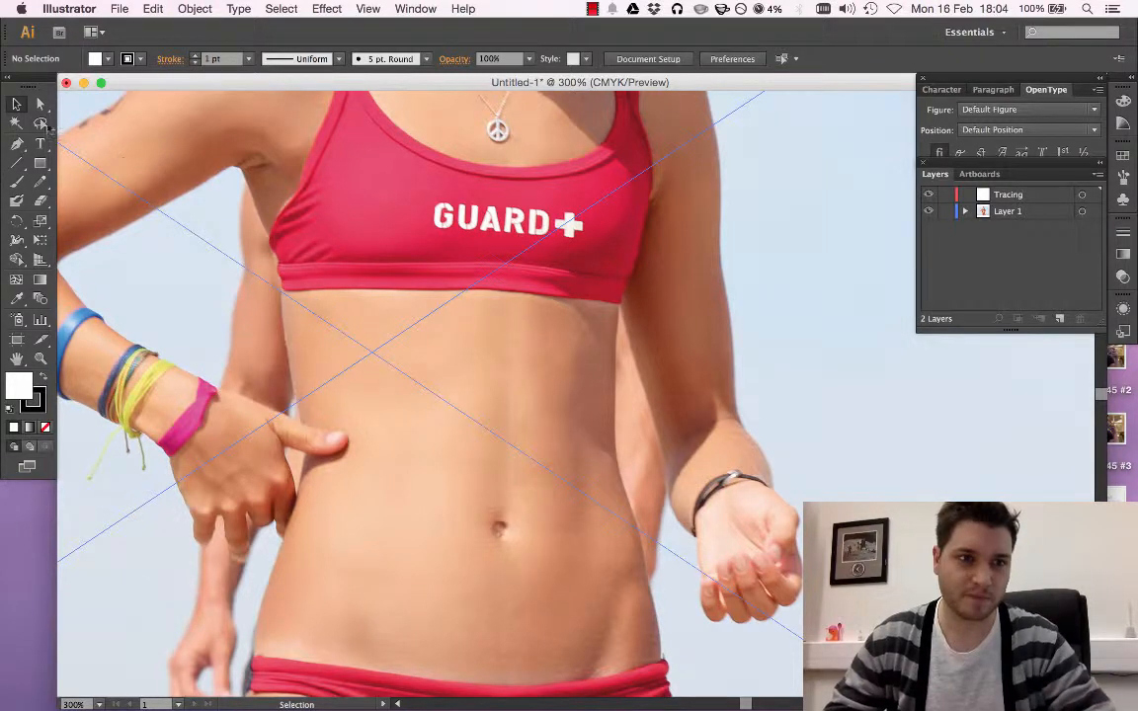
click(18, 145)
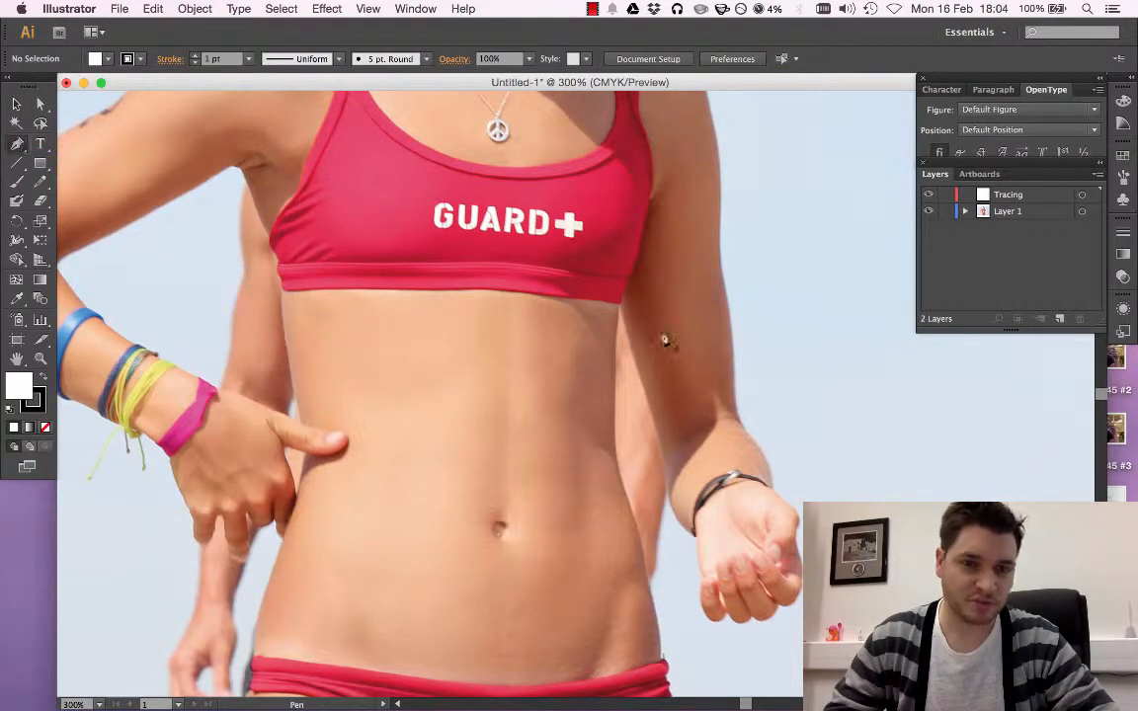
drag(622, 309, 665, 655)
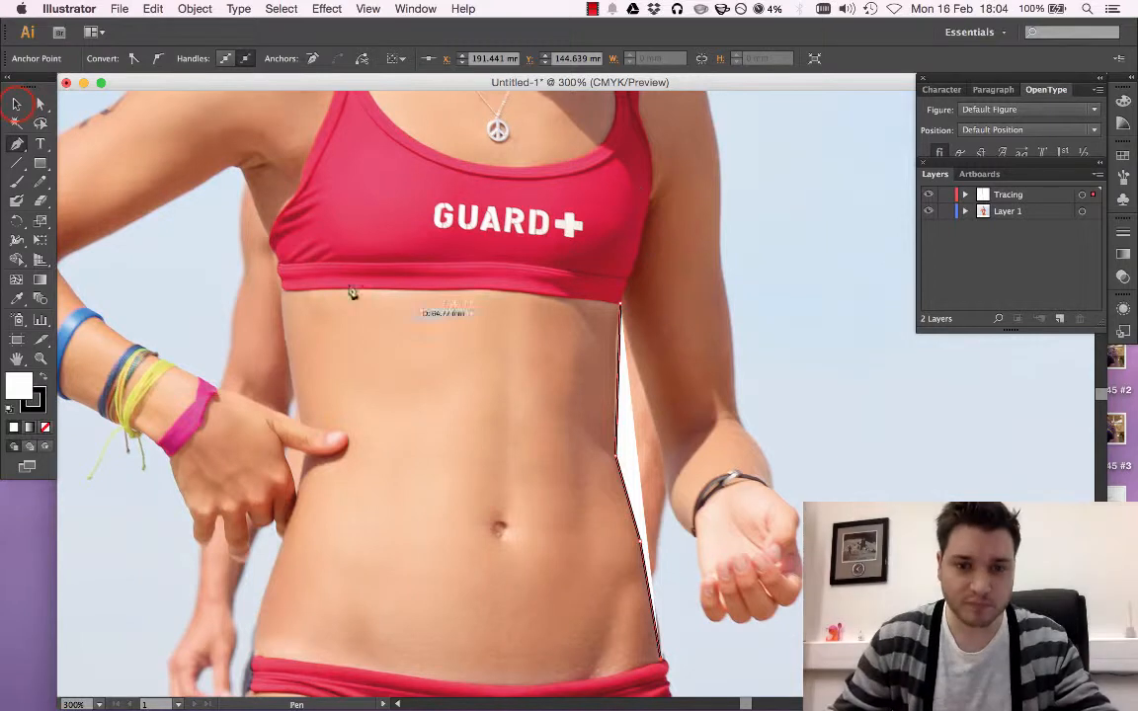
key(v)
click(769, 324)
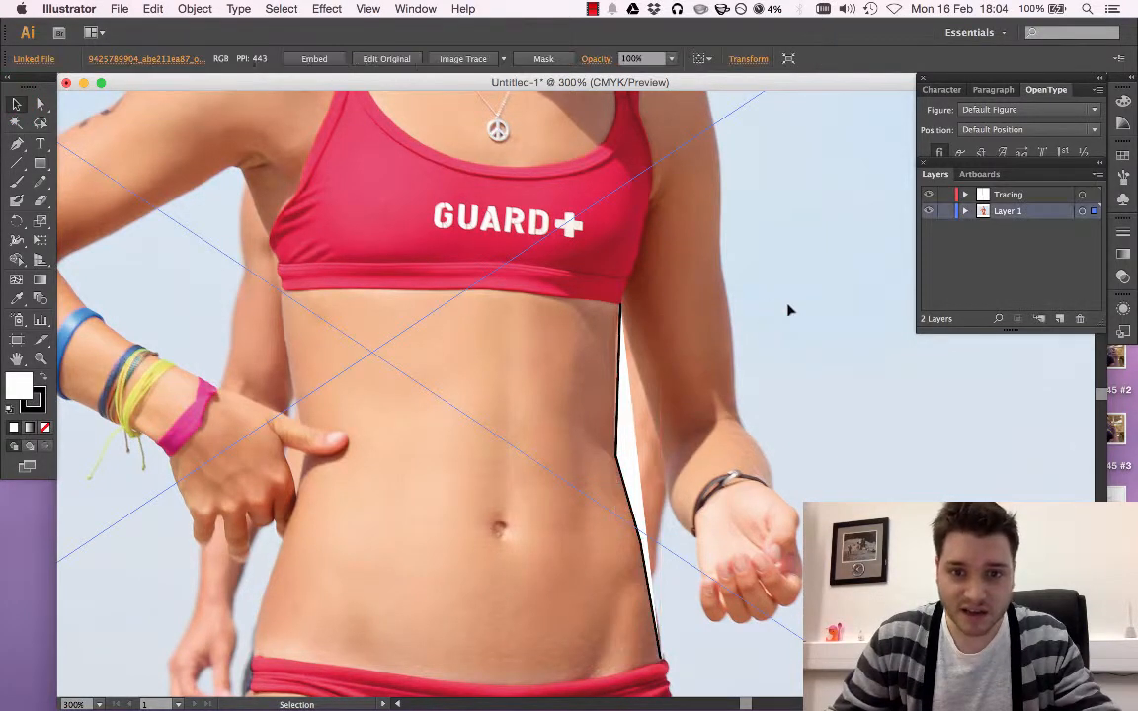
Toggle the visibility of Layer 1 to examine the traced path without the photo, leaving the photo shown
click(930, 212)
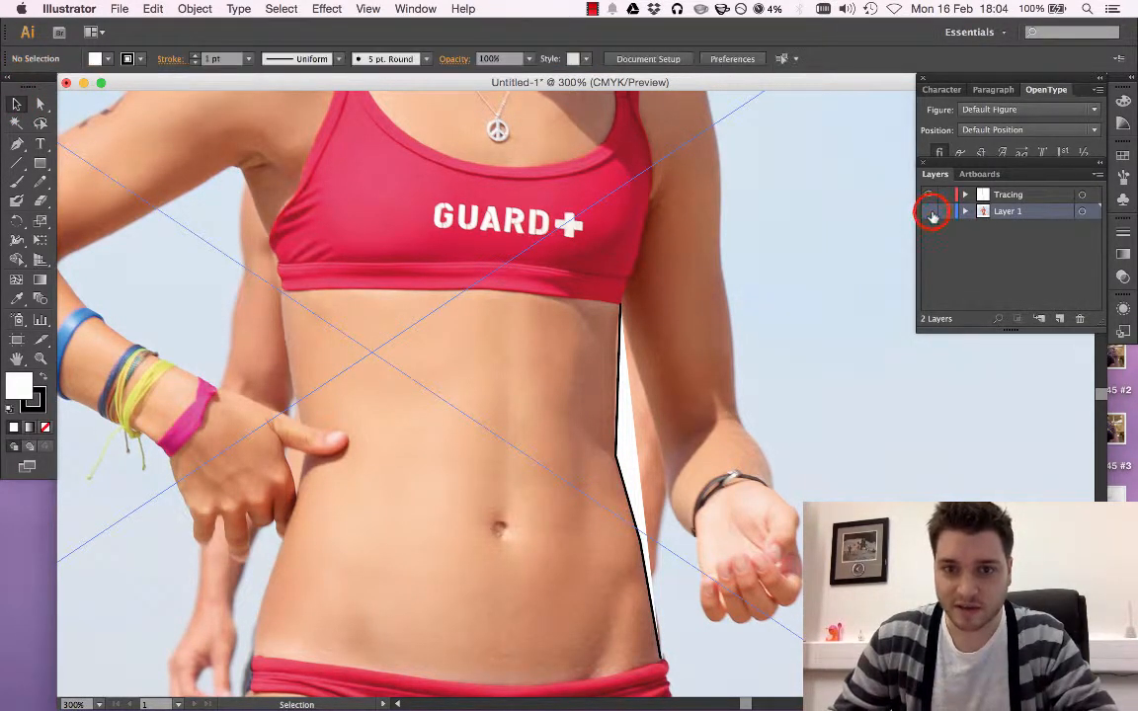
click(930, 213)
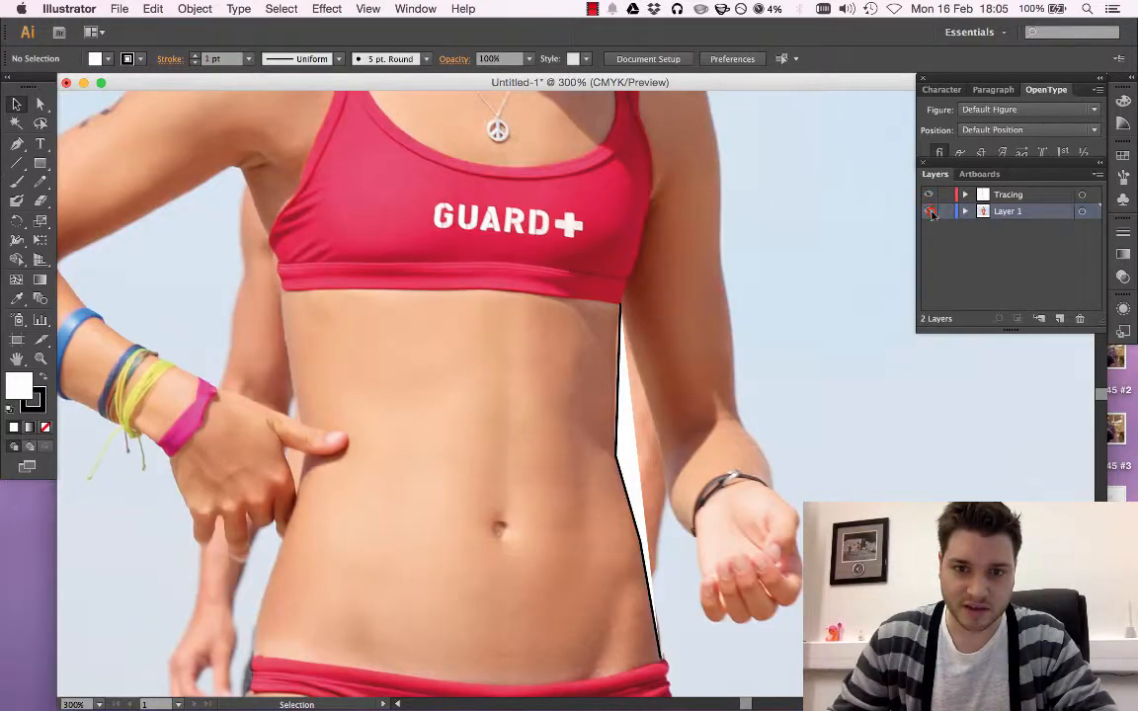
click(929, 212)
click(929, 213)
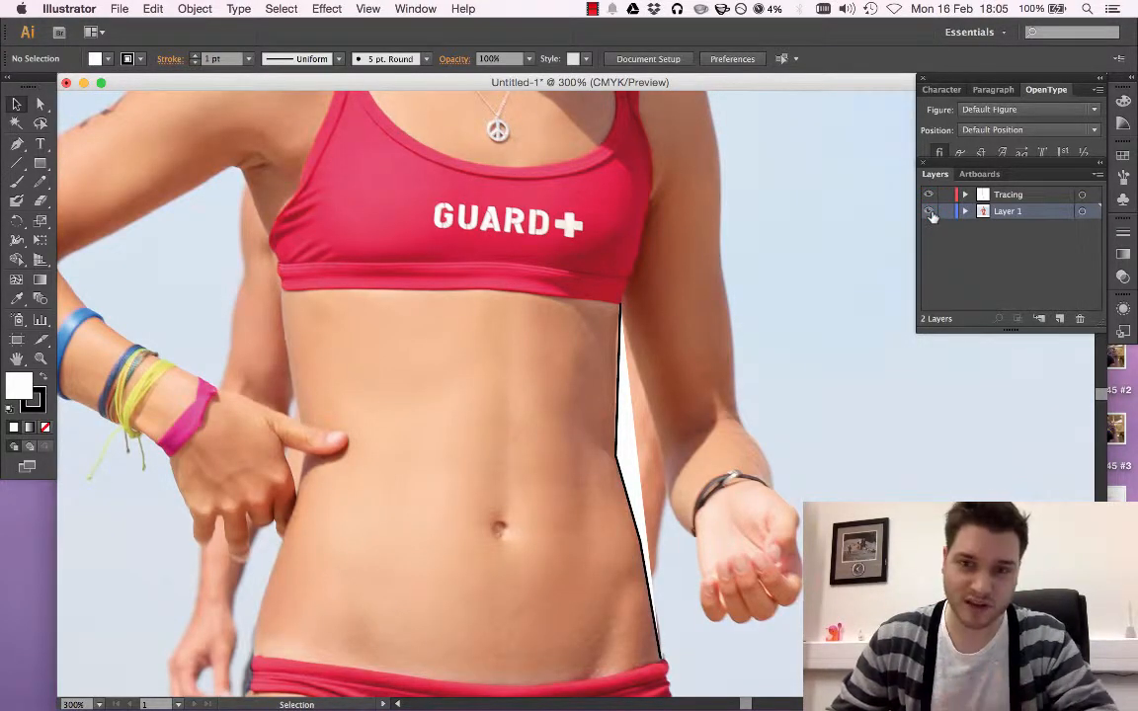
Select the path on the Tracing layer and bend its straight segments along the waist and hip using the Convert Anchor Point tool
click(1012, 195)
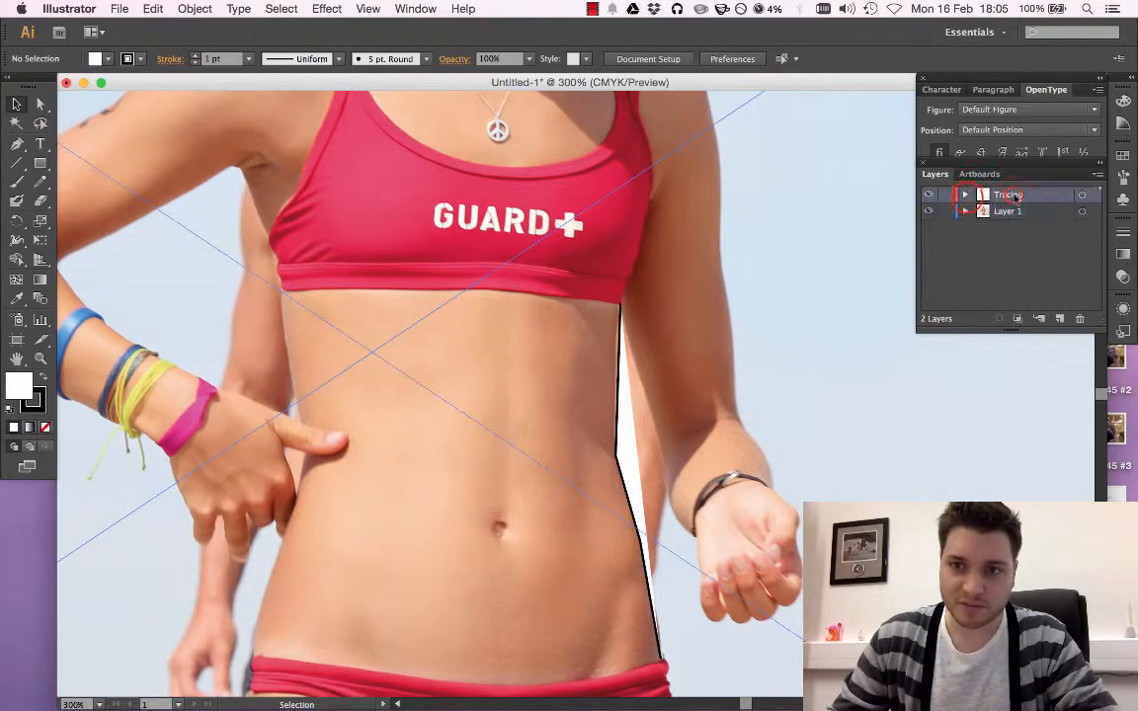
click(967, 196)
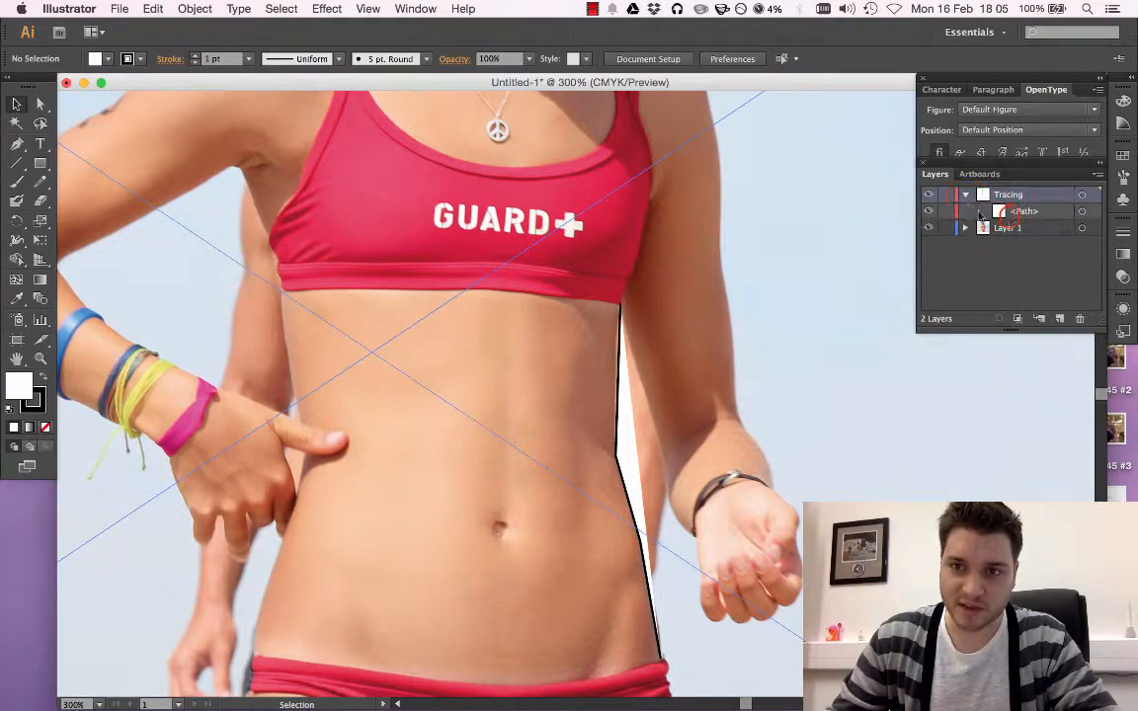
click(618, 420)
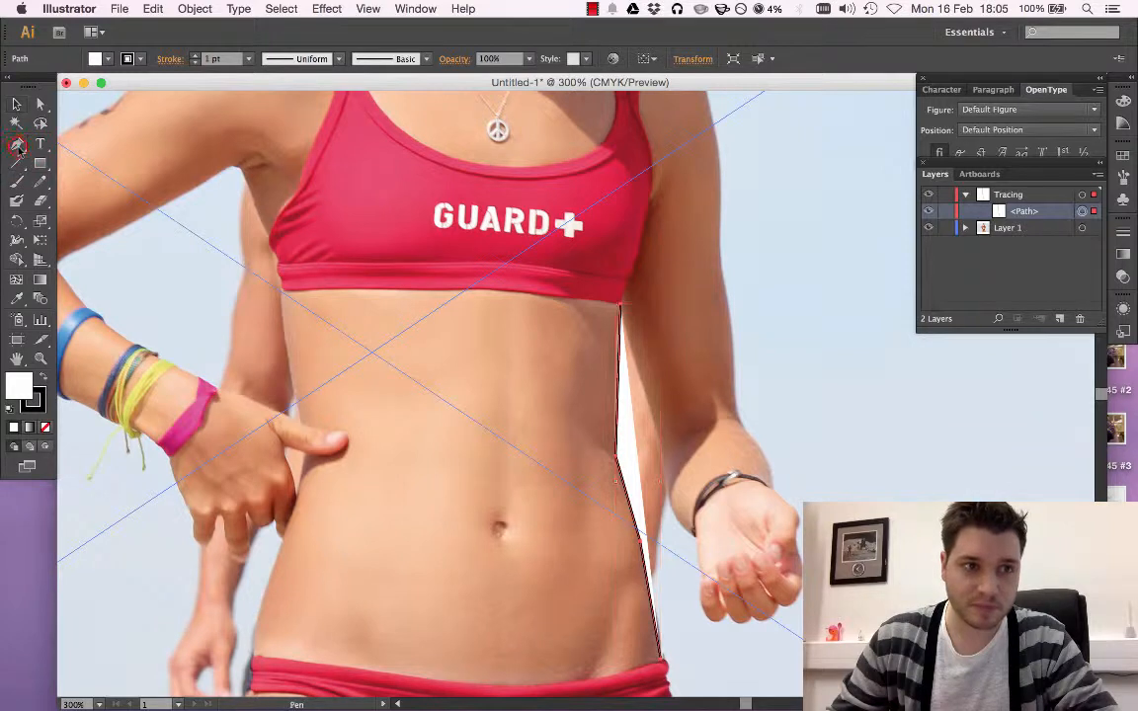
click(18, 145)
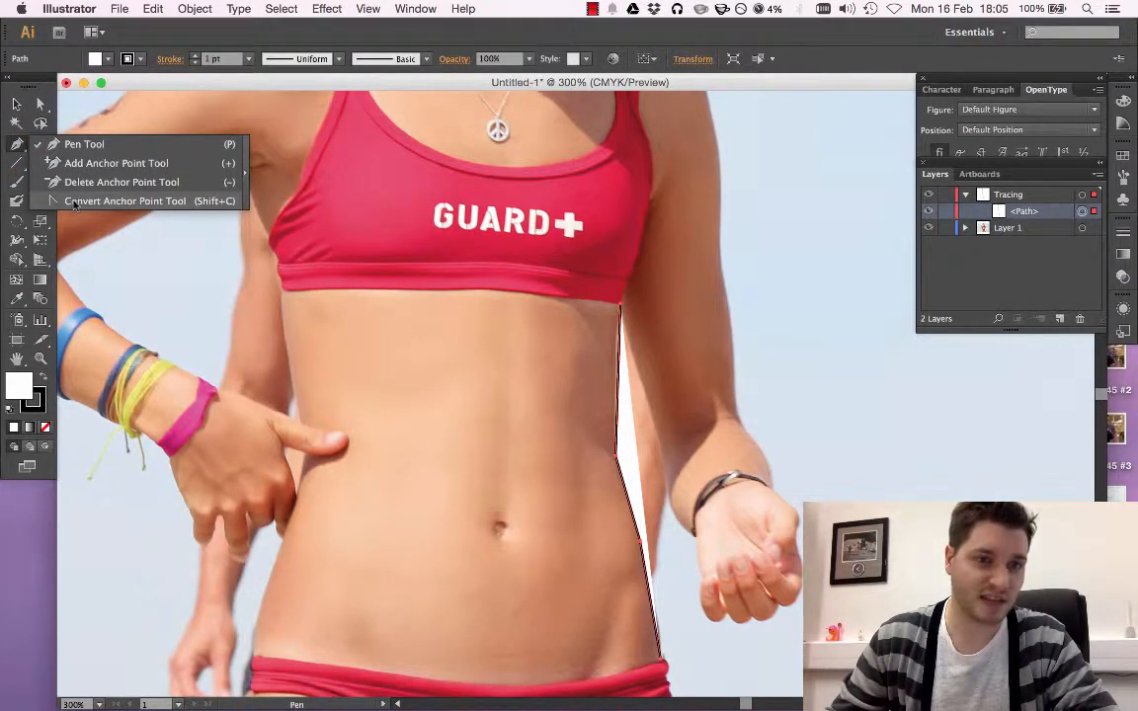
click(125, 200)
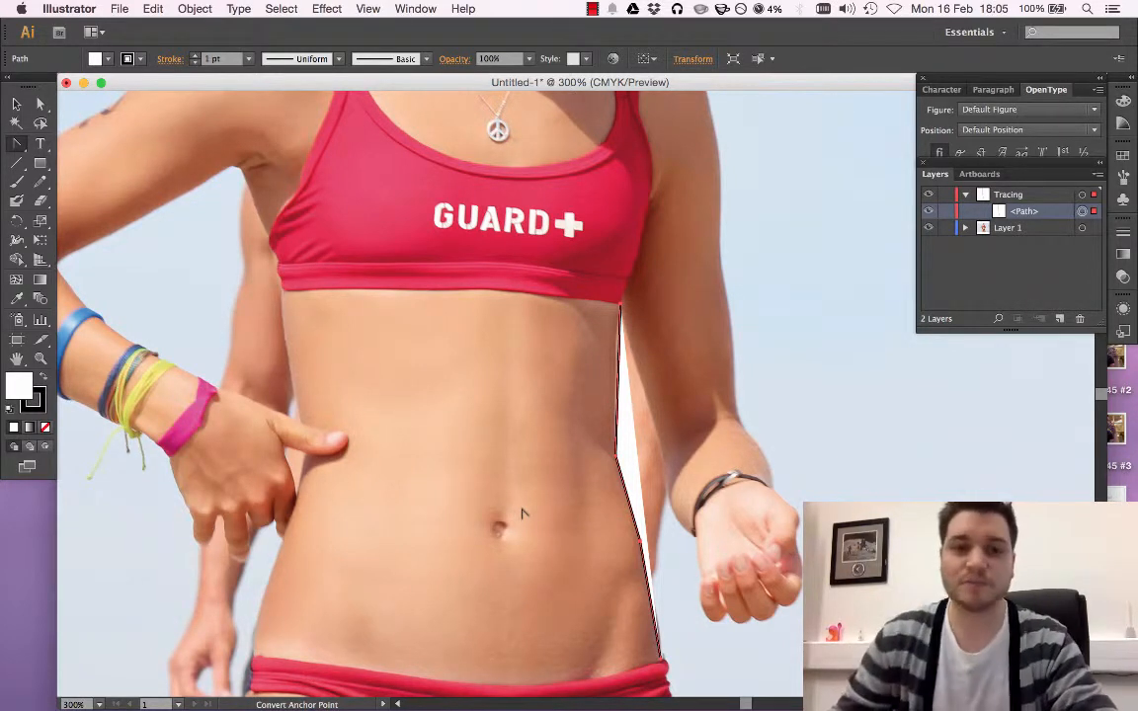
drag(613, 457, 615, 526)
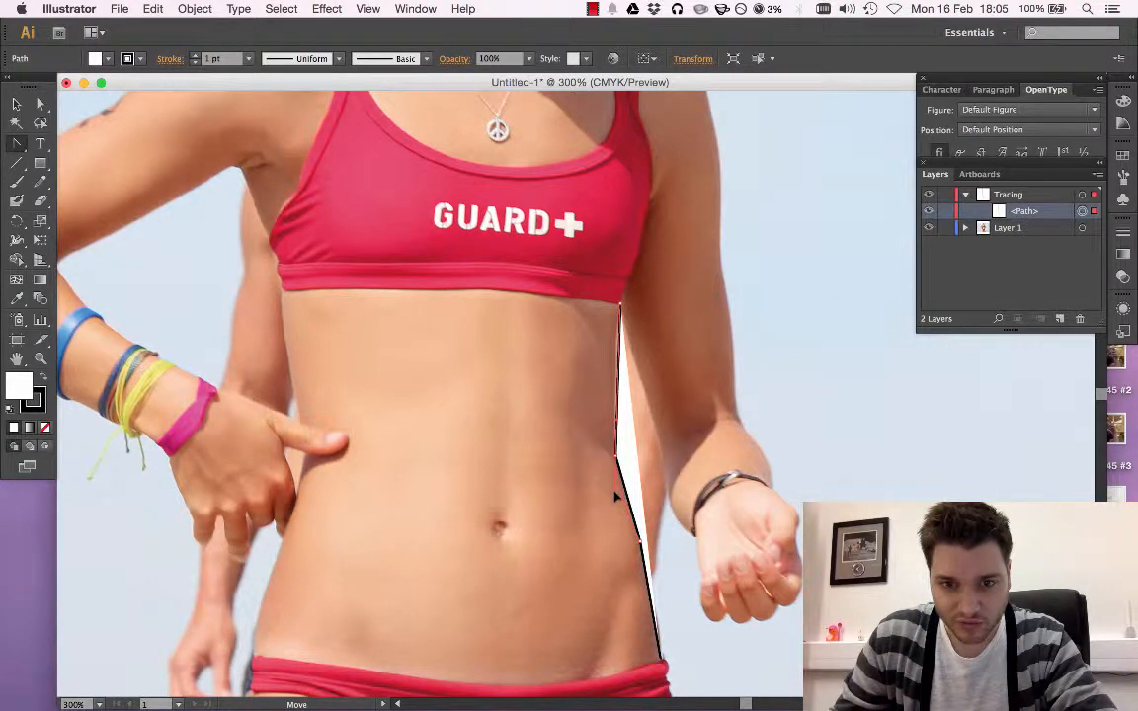
drag(622, 502, 656, 584)
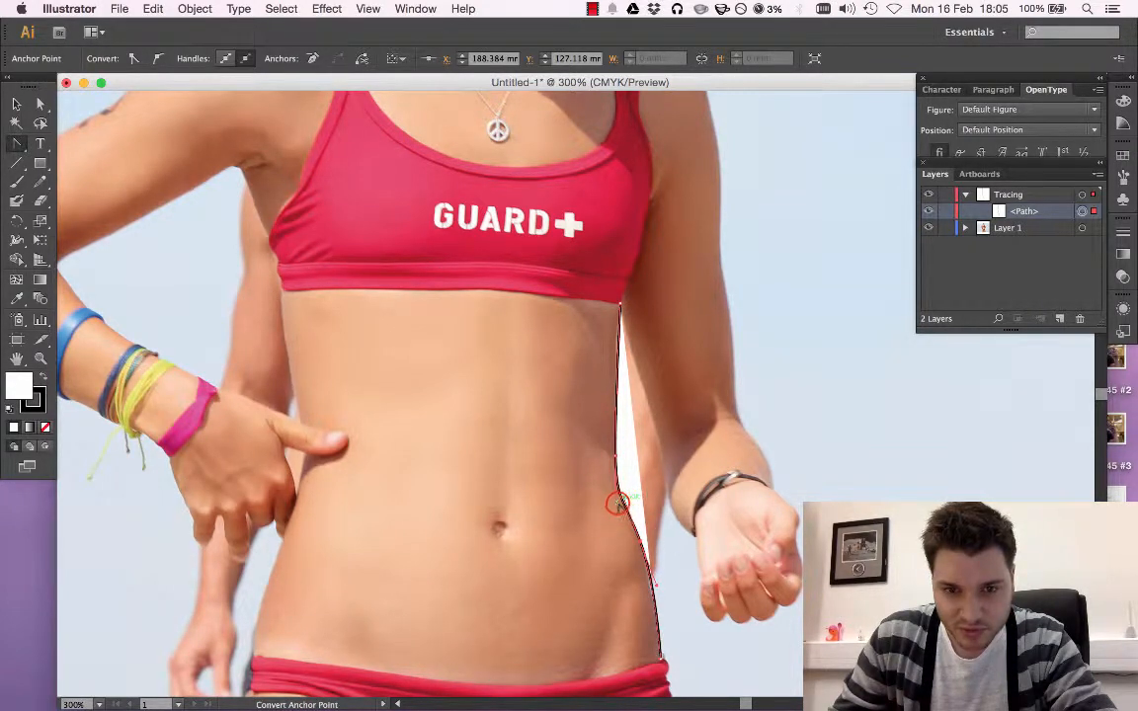
mouse_move(613, 502)
mouse_down()
mouse_move(598, 502)
mouse_move(621, 497)
mouse_up()
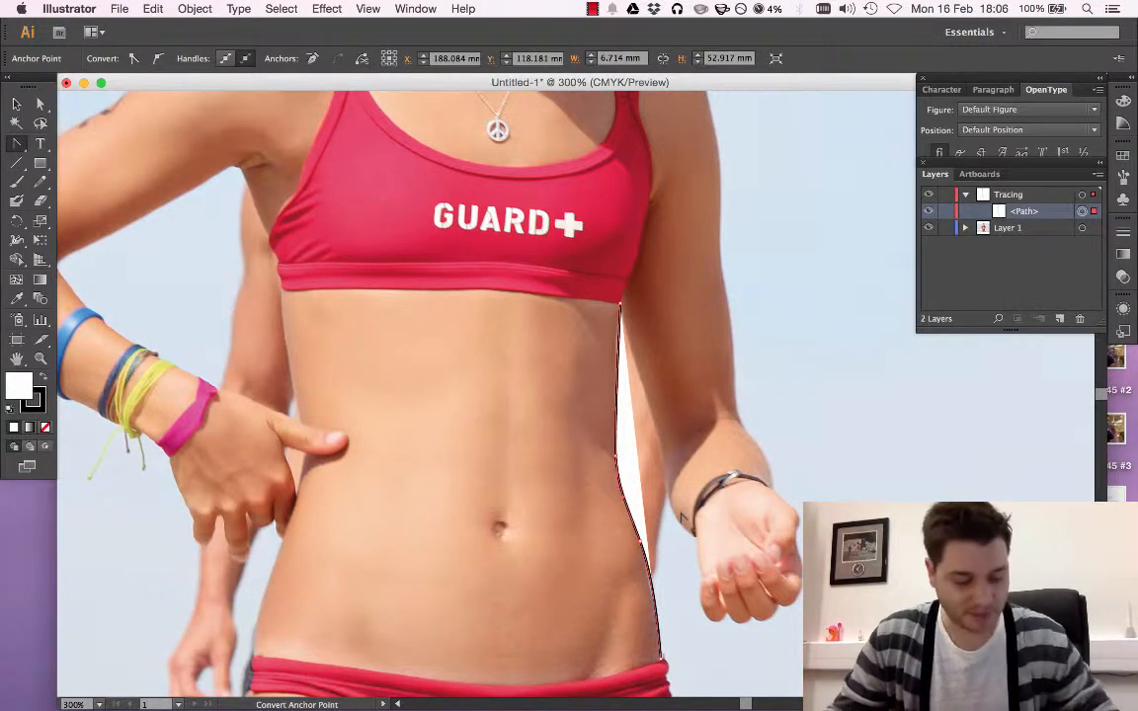
Convert the traced path's hip anchor back to a corner point, removing its curve handles
key(super+equal)
key(super+equal)
key(super+equal)
key(super+equal)
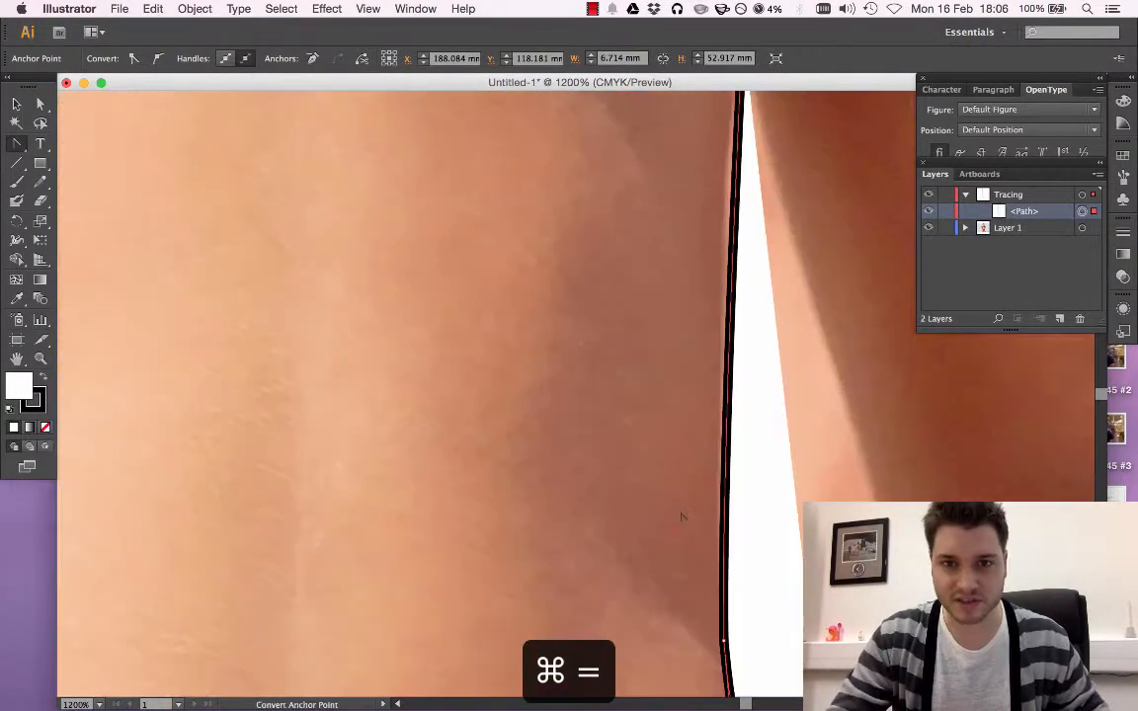
scroll(580, 555, right, 4)
scroll(581, 555, down, 2)
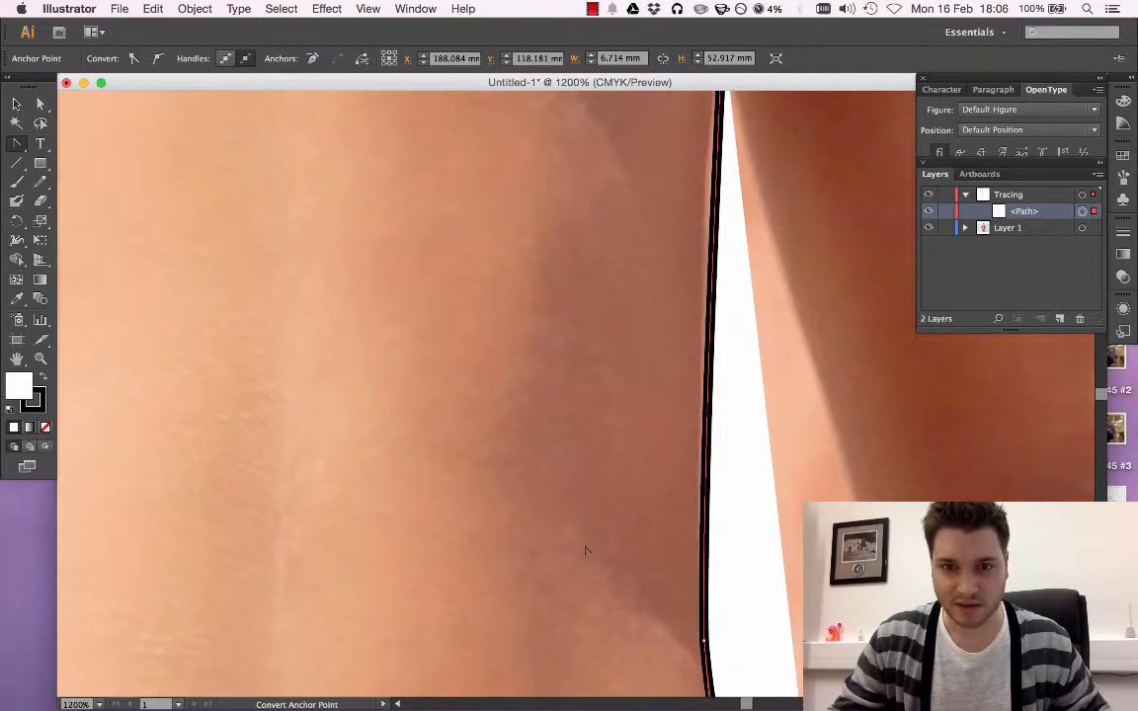
scroll(607, 461, down, 4)
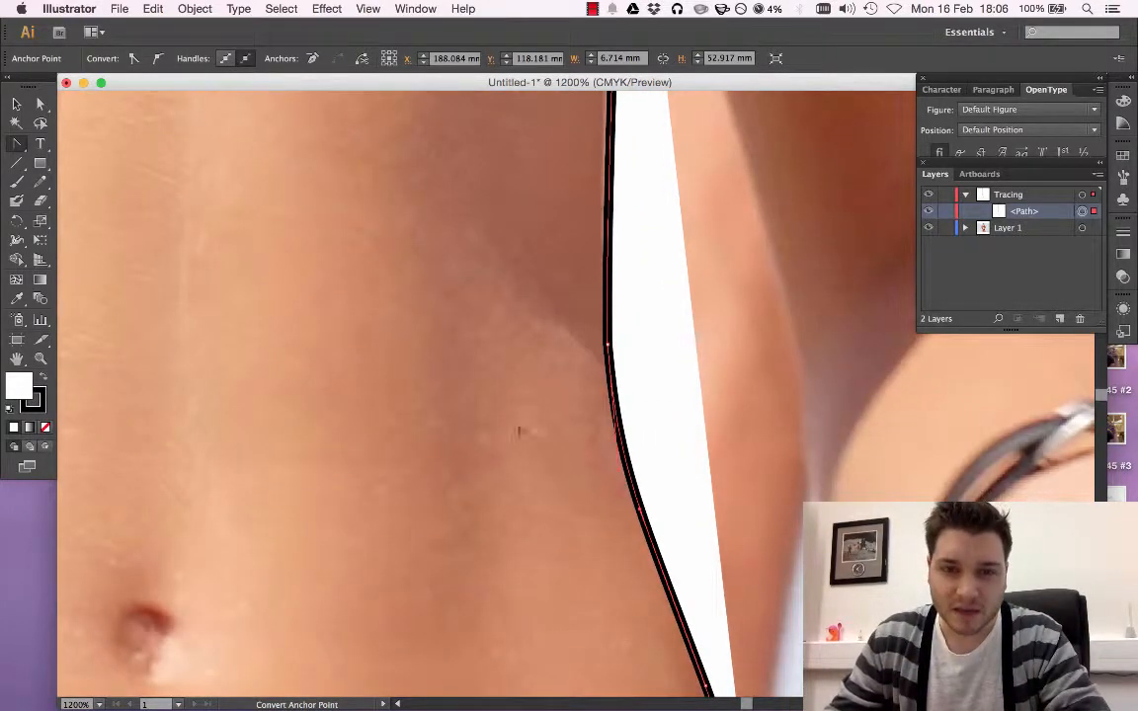
scroll(517, 432, down, 8)
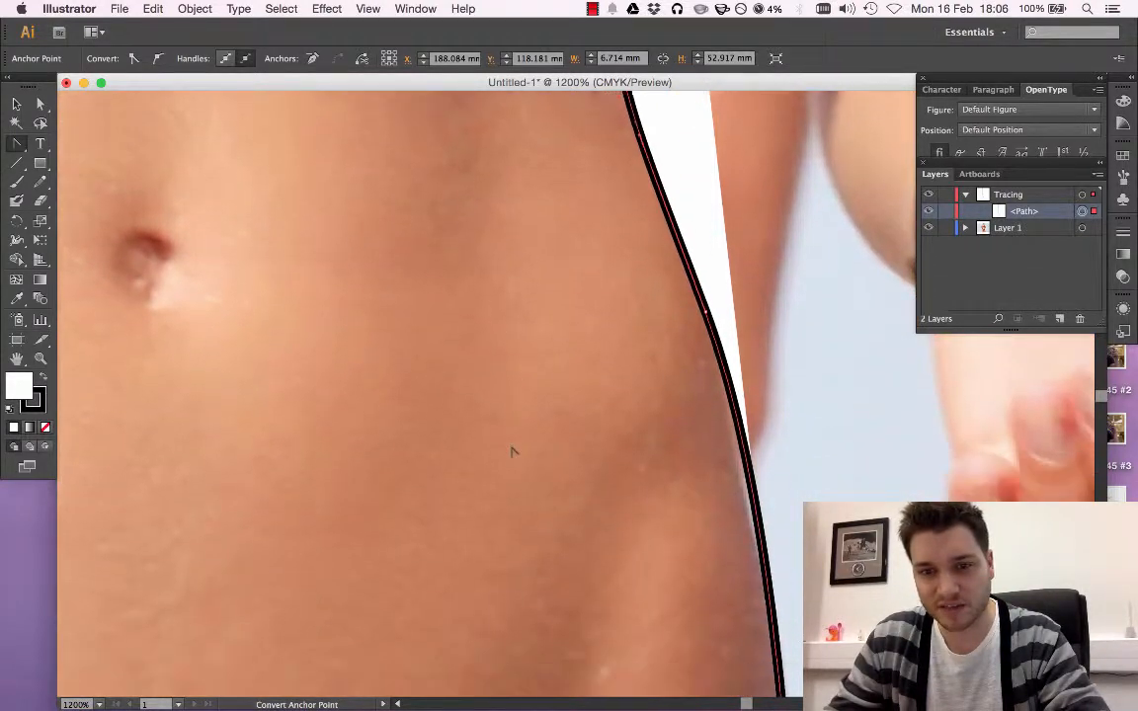
scroll(513, 452, down, 1)
scroll(736, 513, down, 3)
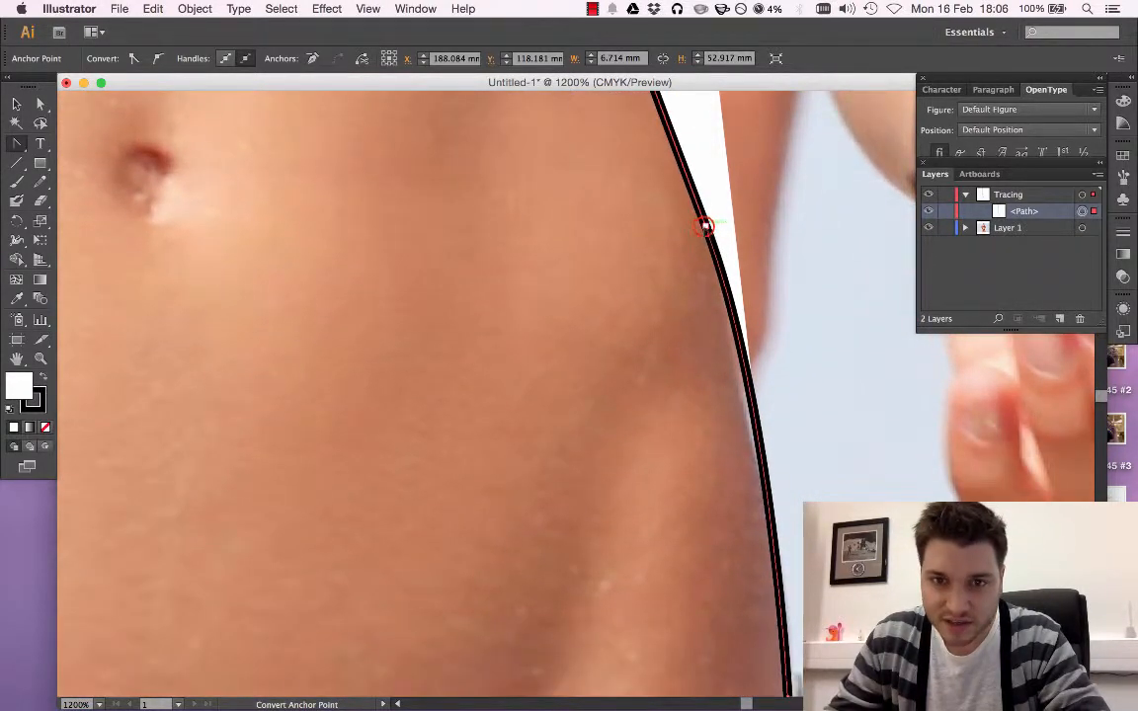
click(705, 225)
scroll(707, 296, down, 2)
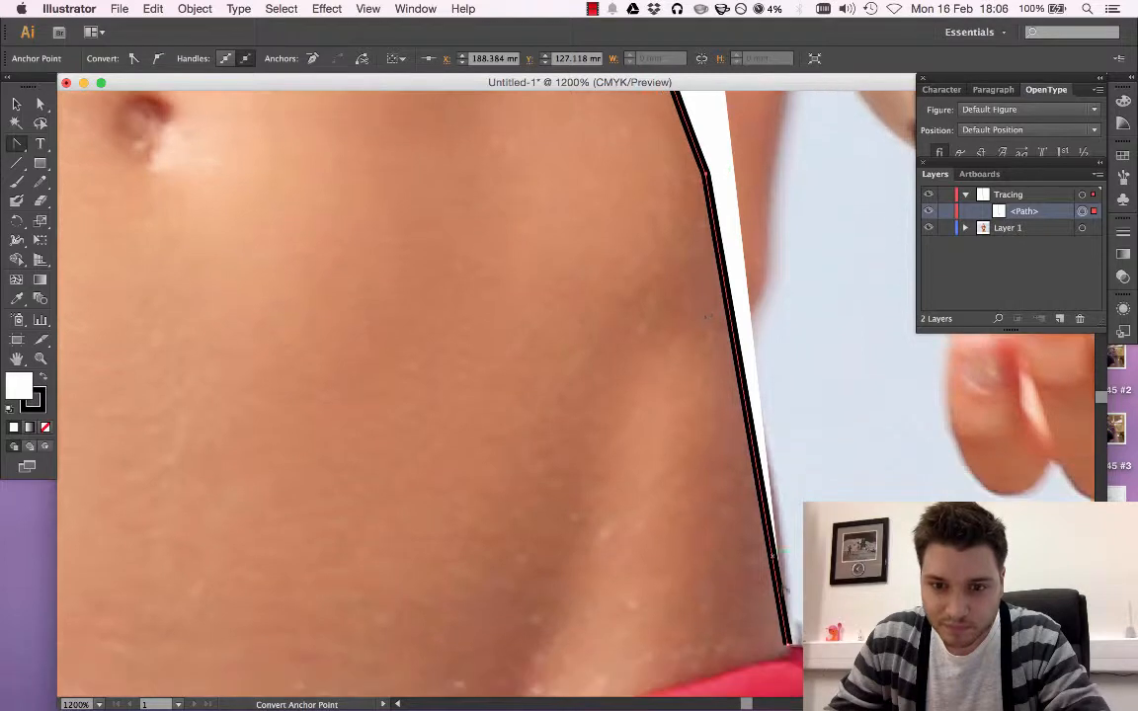
Pull new curve handles from the path's lower end point and hip anchor to follow the body's outline
mouse_move(788, 643)
mouse_down()
mouse_move(789, 653)
mouse_move(760, 655)
mouse_move(786, 665)
mouse_move(784, 644)
mouse_move(801, 695)
mouse_up()
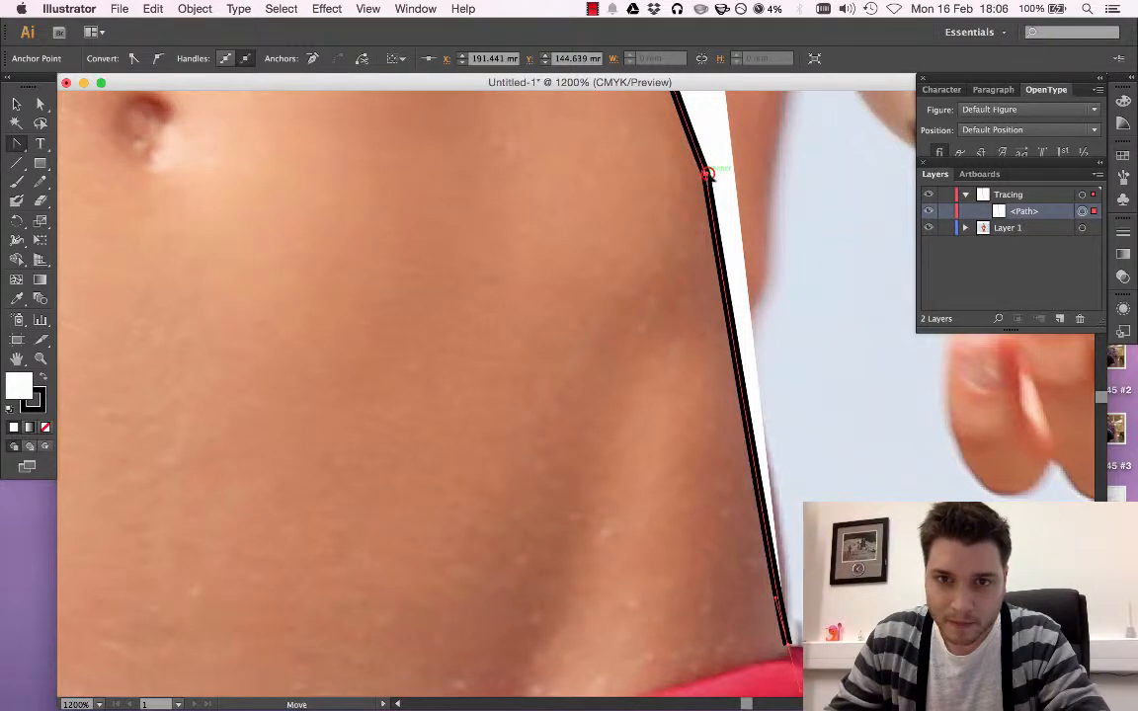
mouse_move(707, 176)
mouse_down()
mouse_move(733, 237)
mouse_move(733, 285)
mouse_up()
scroll(755, 384, up, 5)
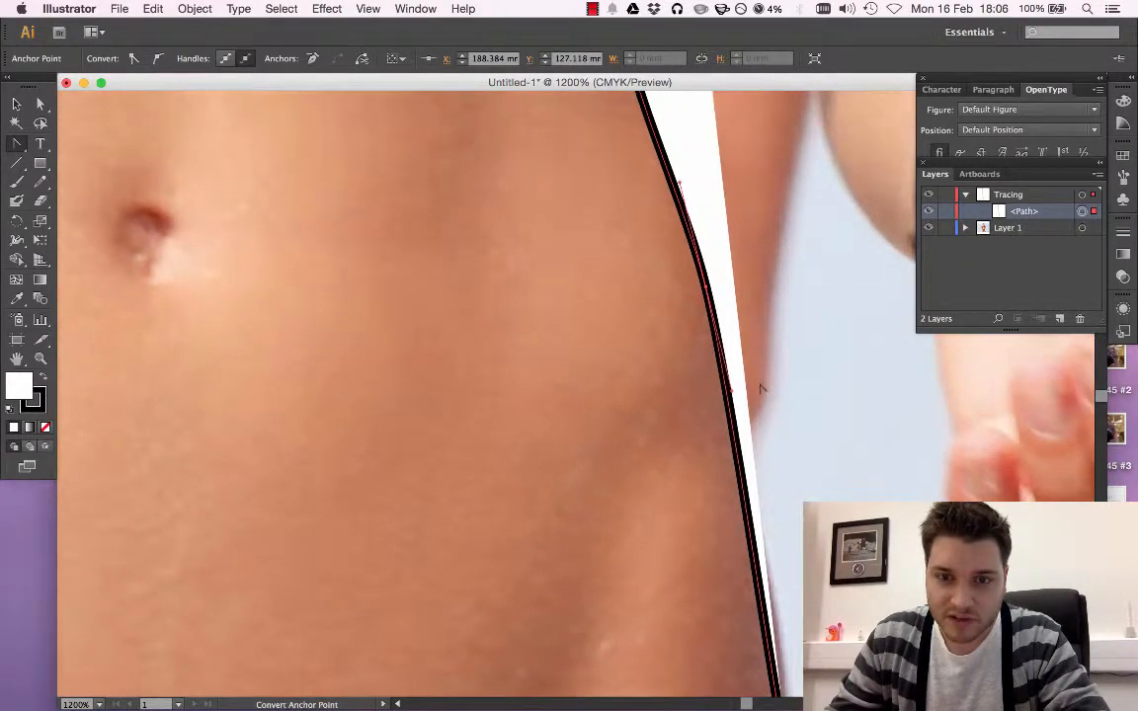
scroll(754, 383, up, 7)
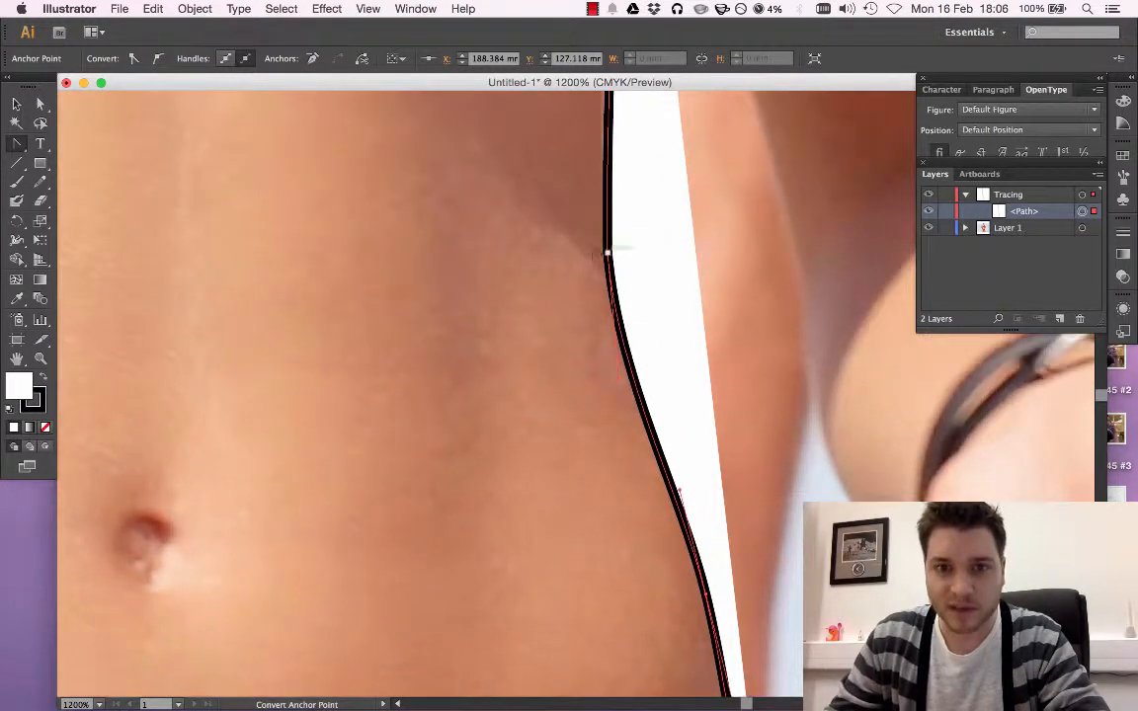
Move the path's waist anchor up to about X 184.7 mm, Y 112.8 mm and reshape the hip curve by lengthening its handle
click(16, 143)
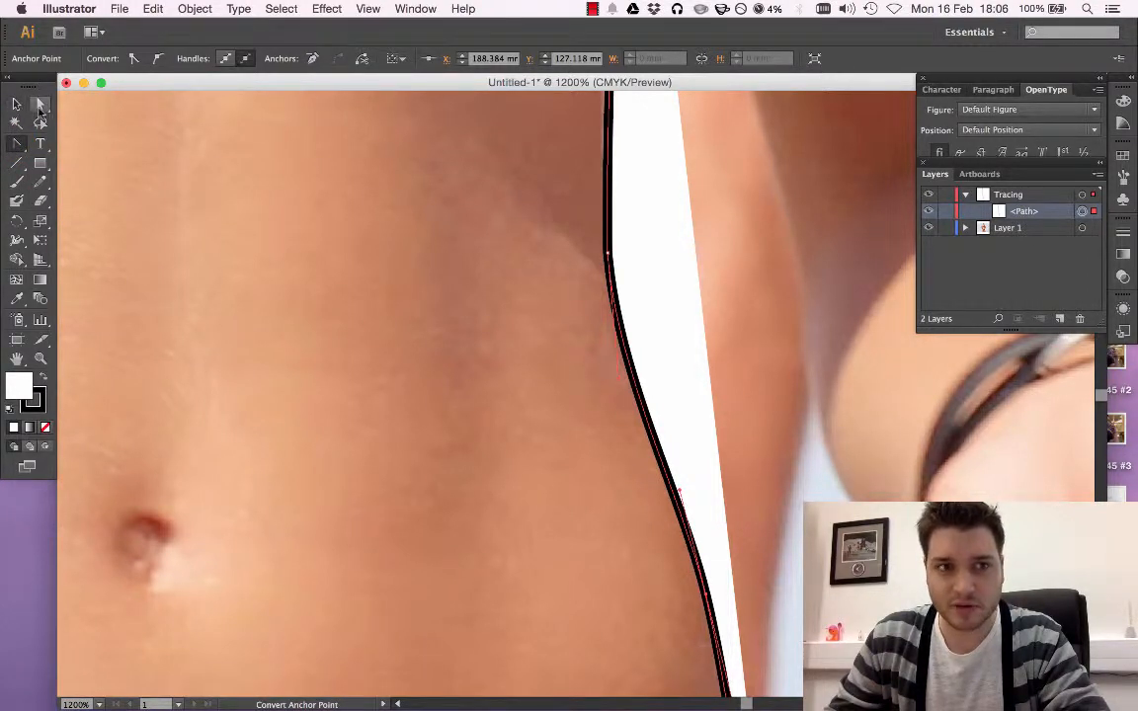
click(41, 105)
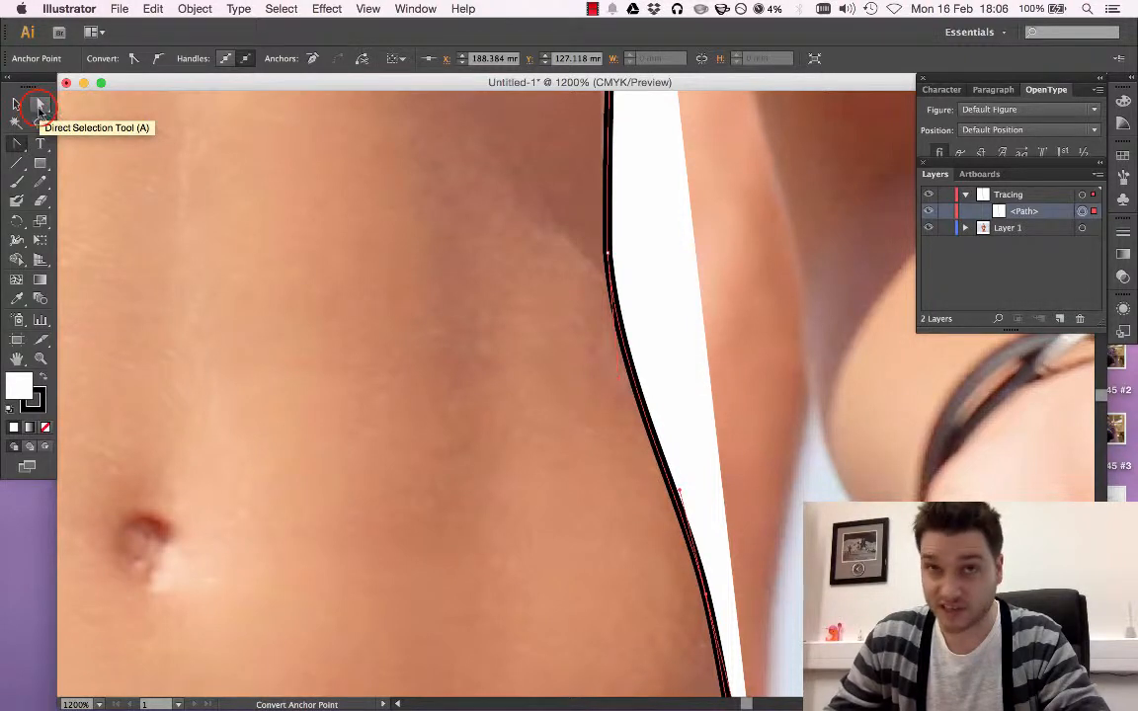
click(610, 253)
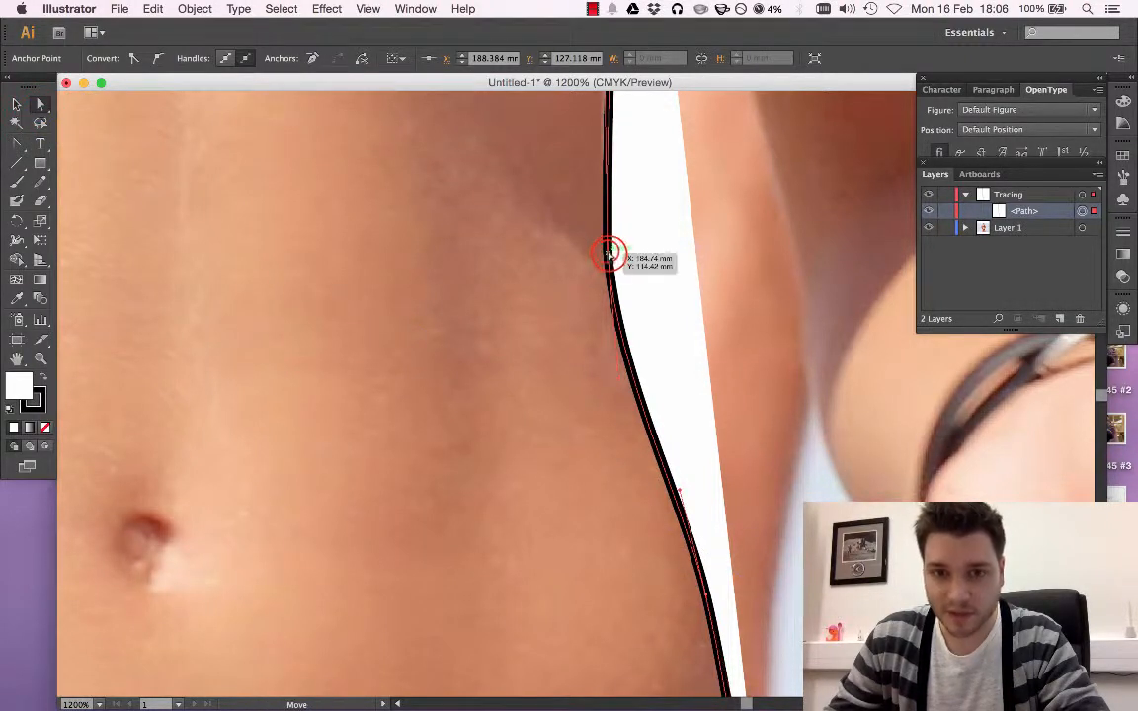
drag(609, 253, 607, 213)
click(688, 484)
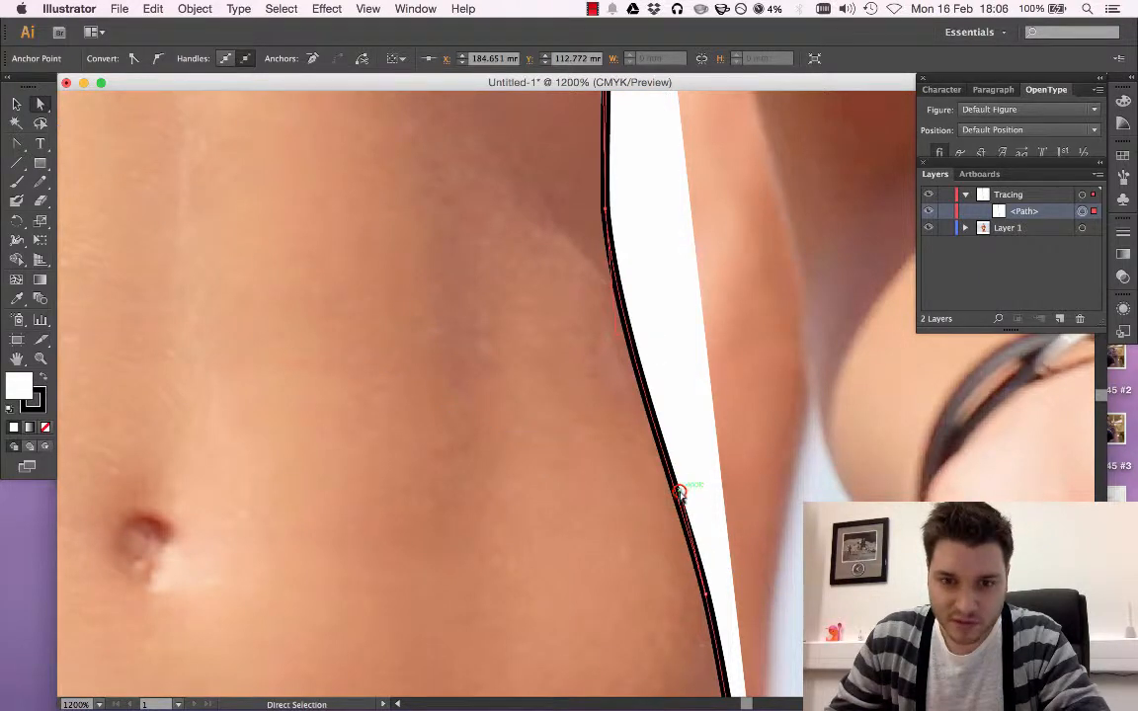
drag(693, 488, 745, 485)
drag(691, 447, 680, 457)
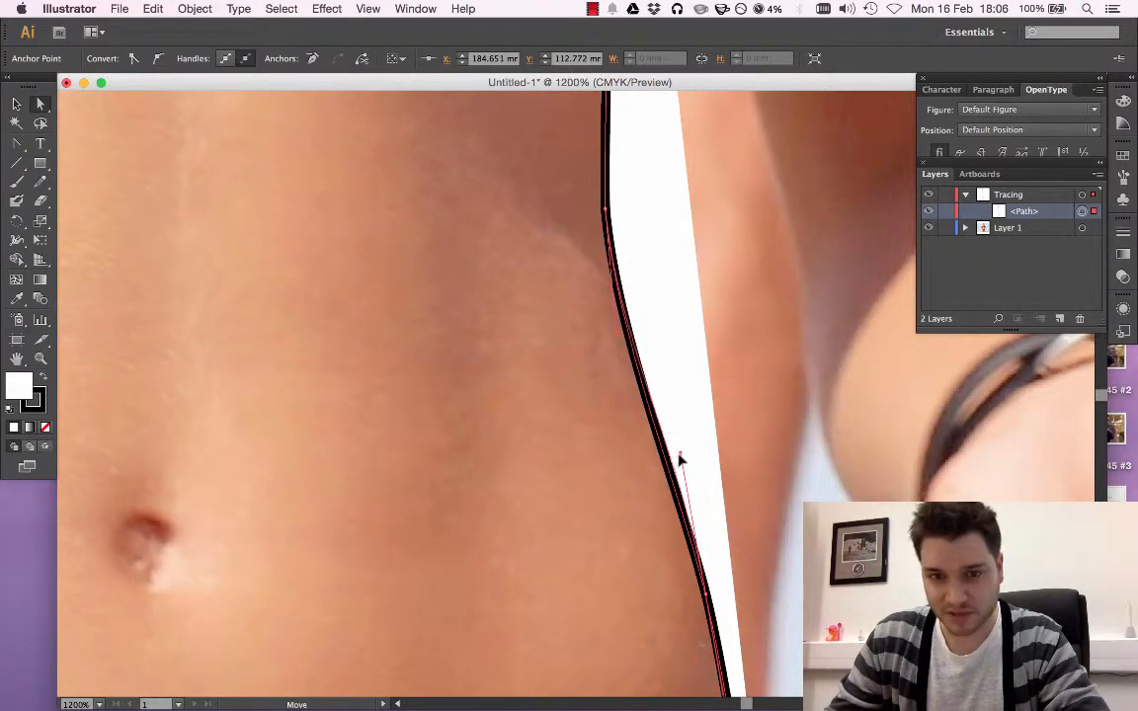
Examine the traced path at lower magnification, from the red top's hem down to the hip
scroll(668, 406, up, 3)
scroll(667, 406, up, 8)
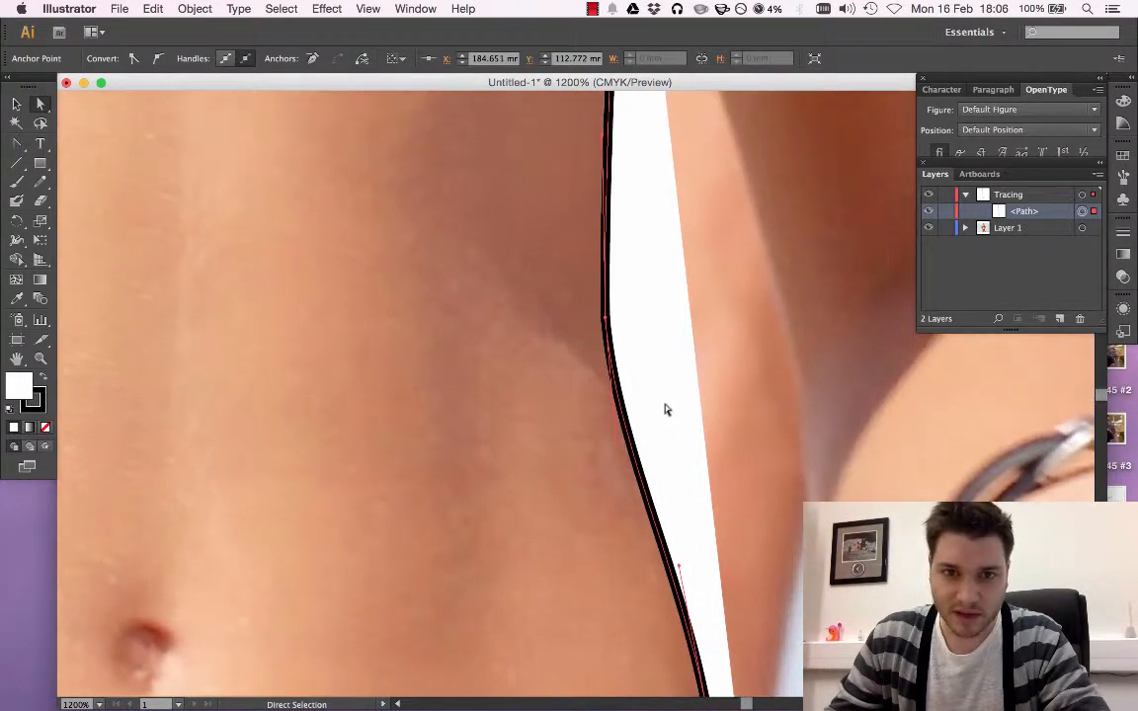
scroll(660, 410, up, 5)
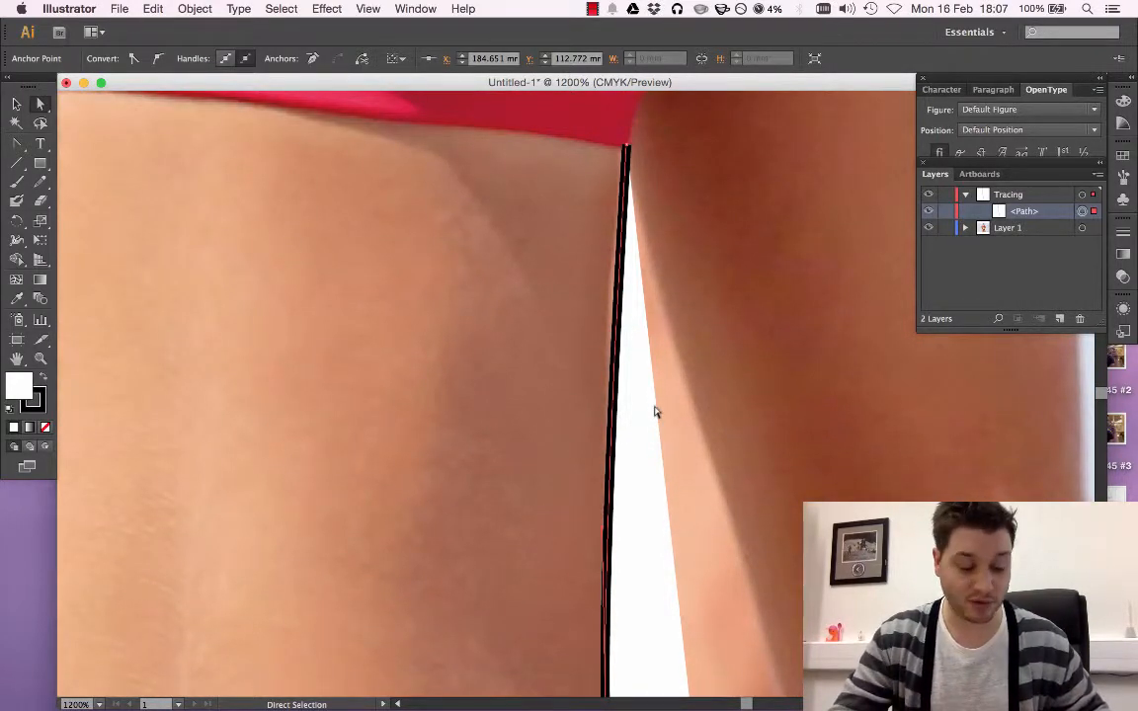
key(super+minus)
key(super+minus)
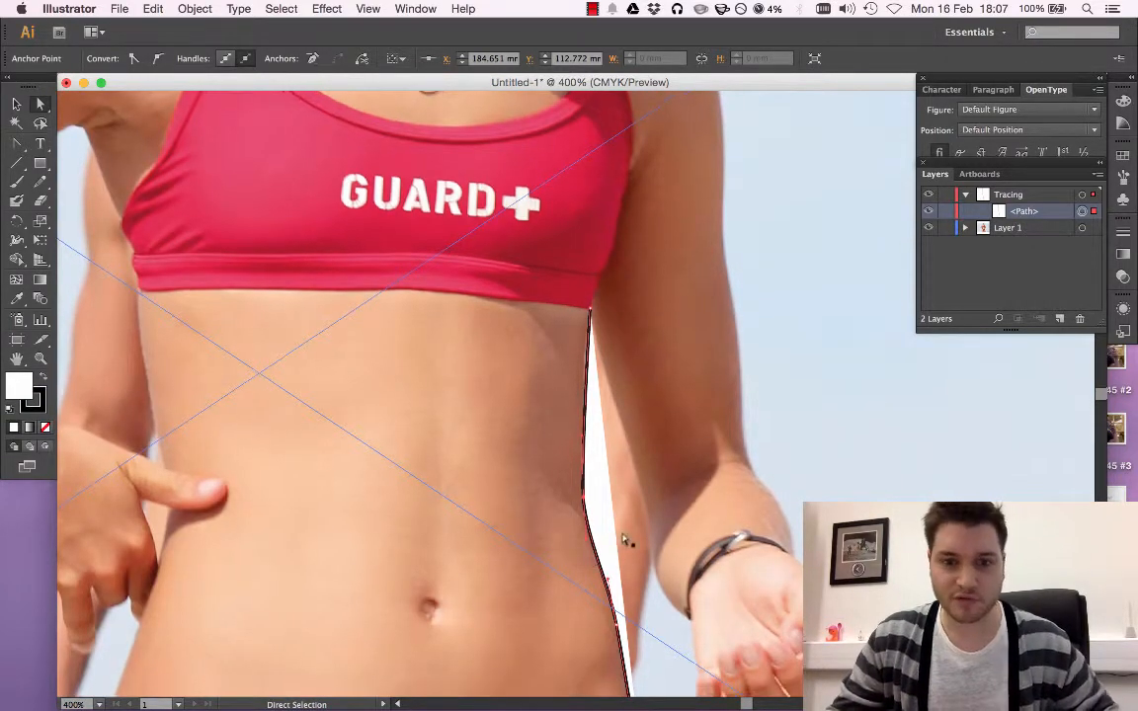
scroll(624, 540, down, 5)
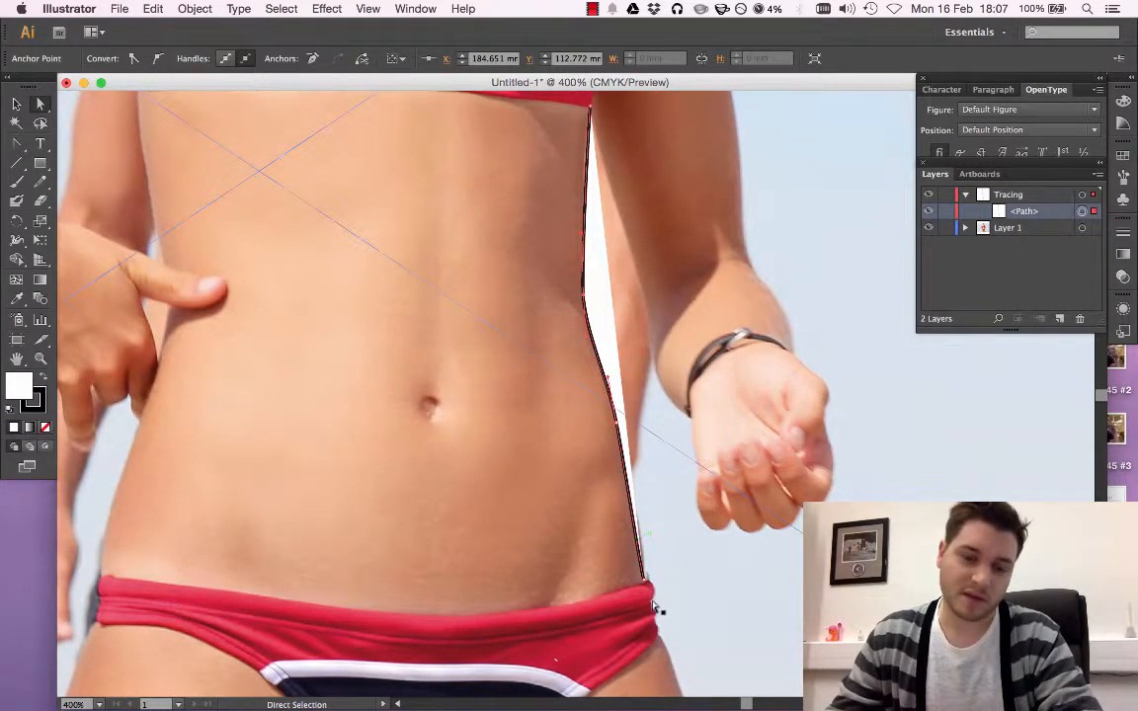
drag(652, 610, 653, 592)
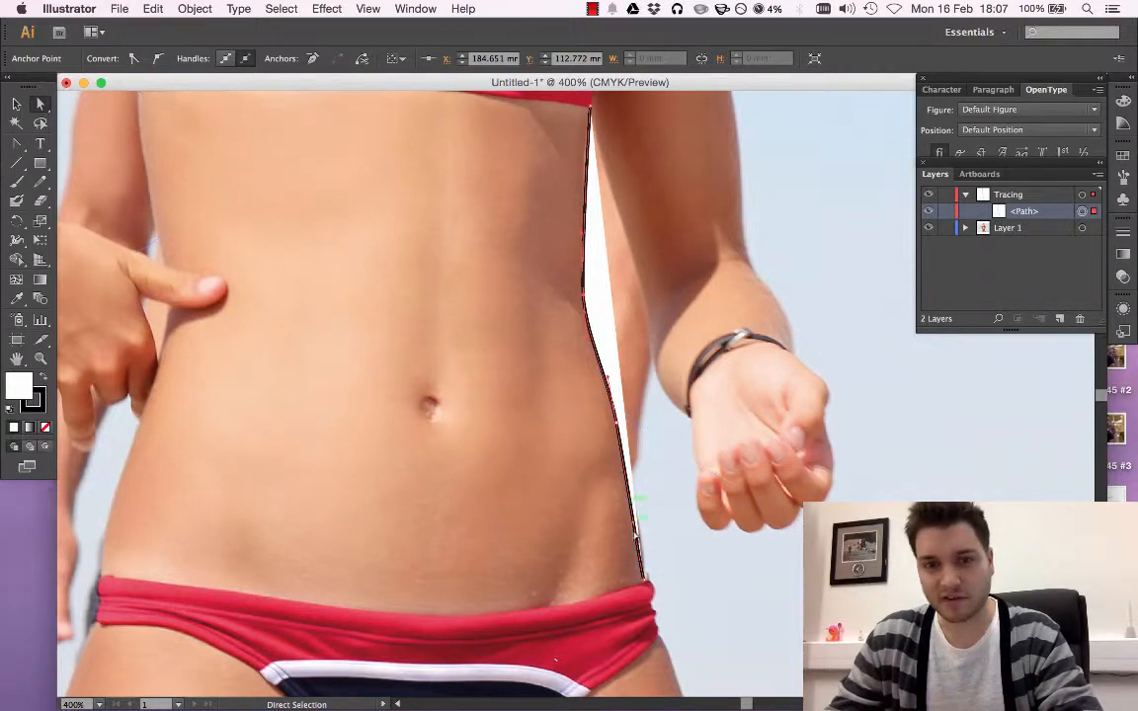
scroll(622, 553, up, 4)
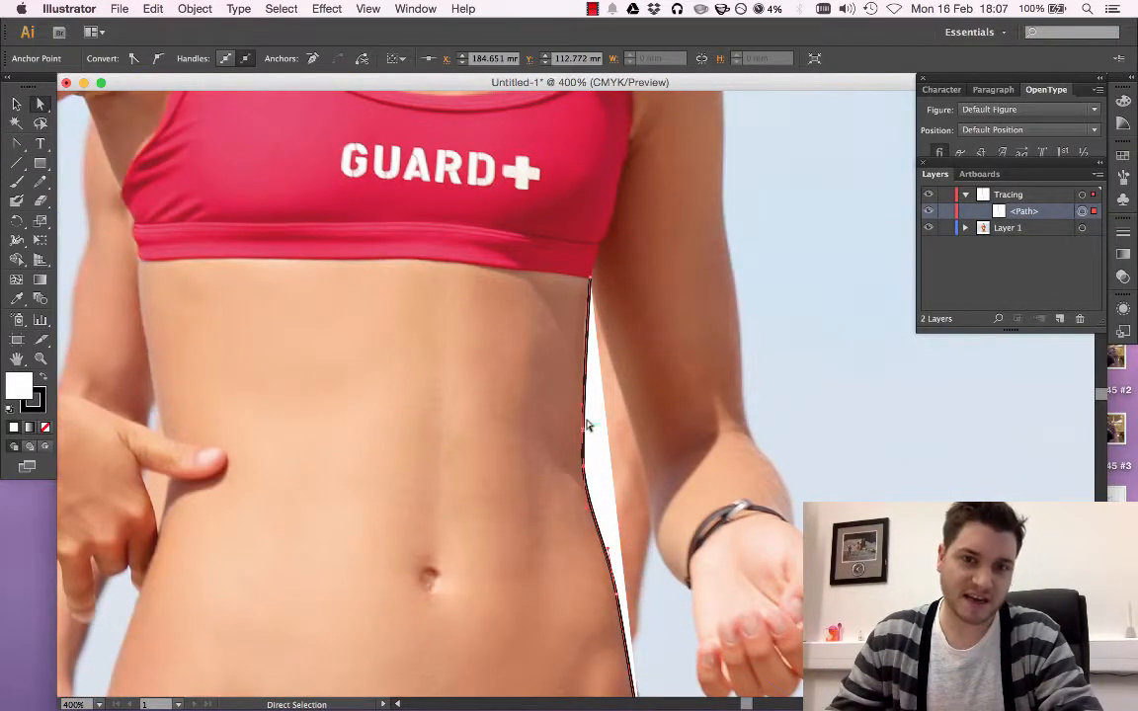
scroll(589, 425, up, 3)
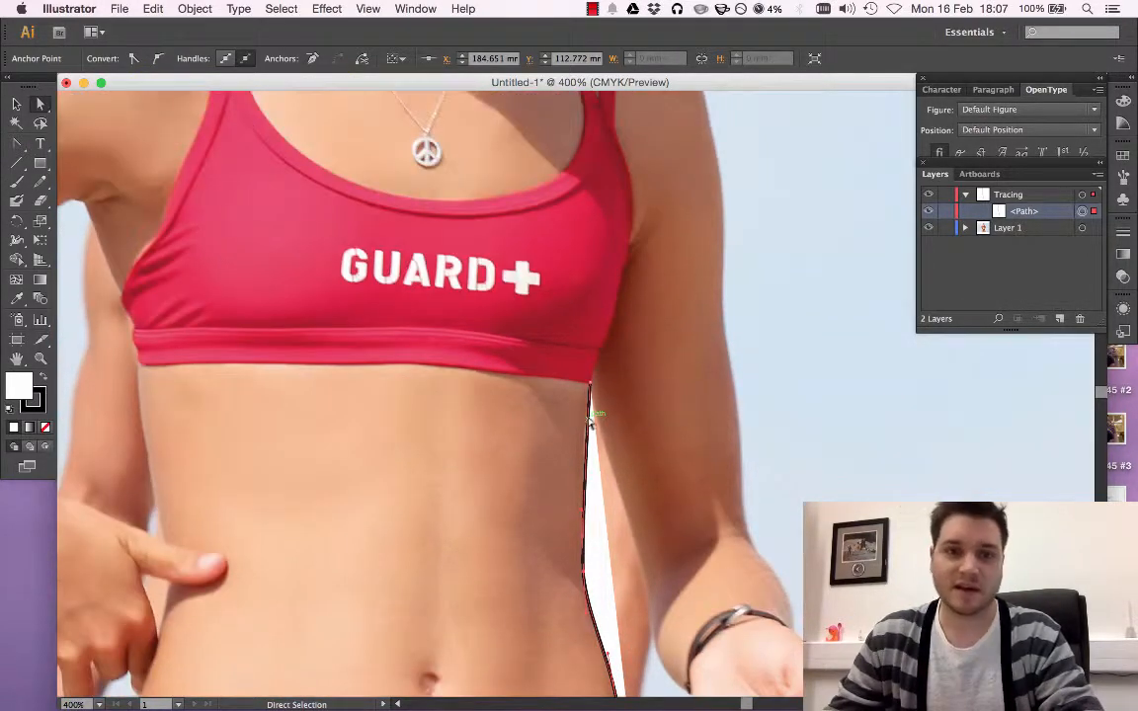
Extend the path with the Pen tool from its upper end point along the red top's edge to the armpit, about X 189.5 mm, Y 76.9 mm
click(590, 386)
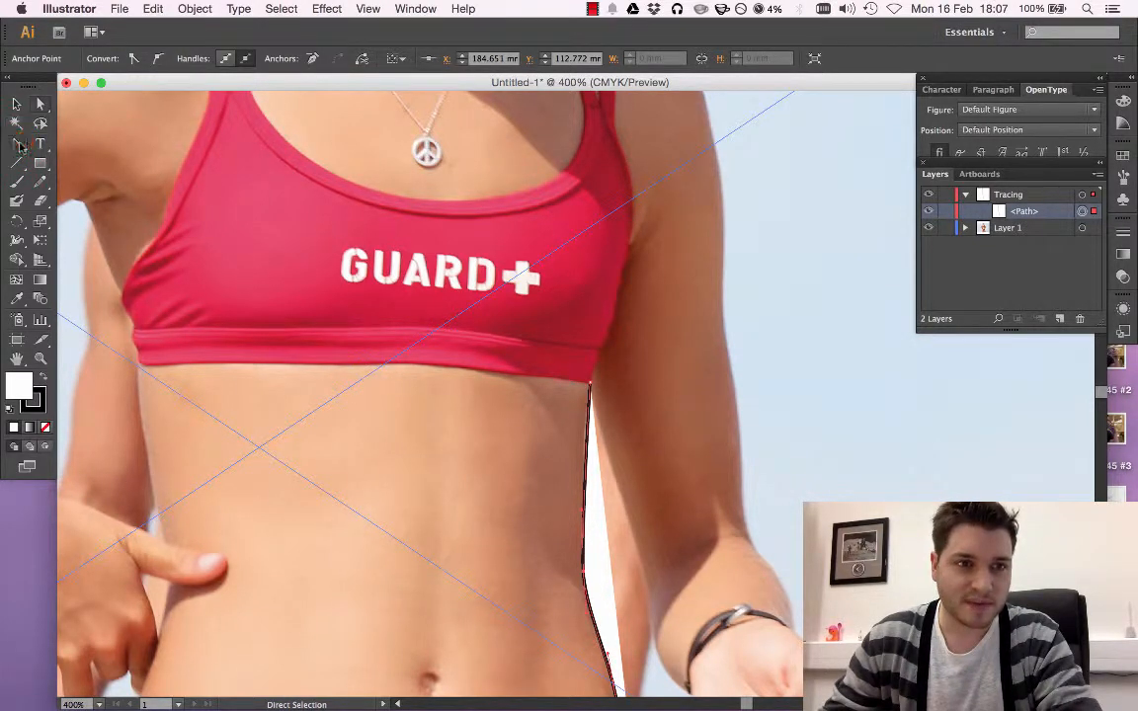
click(20, 146)
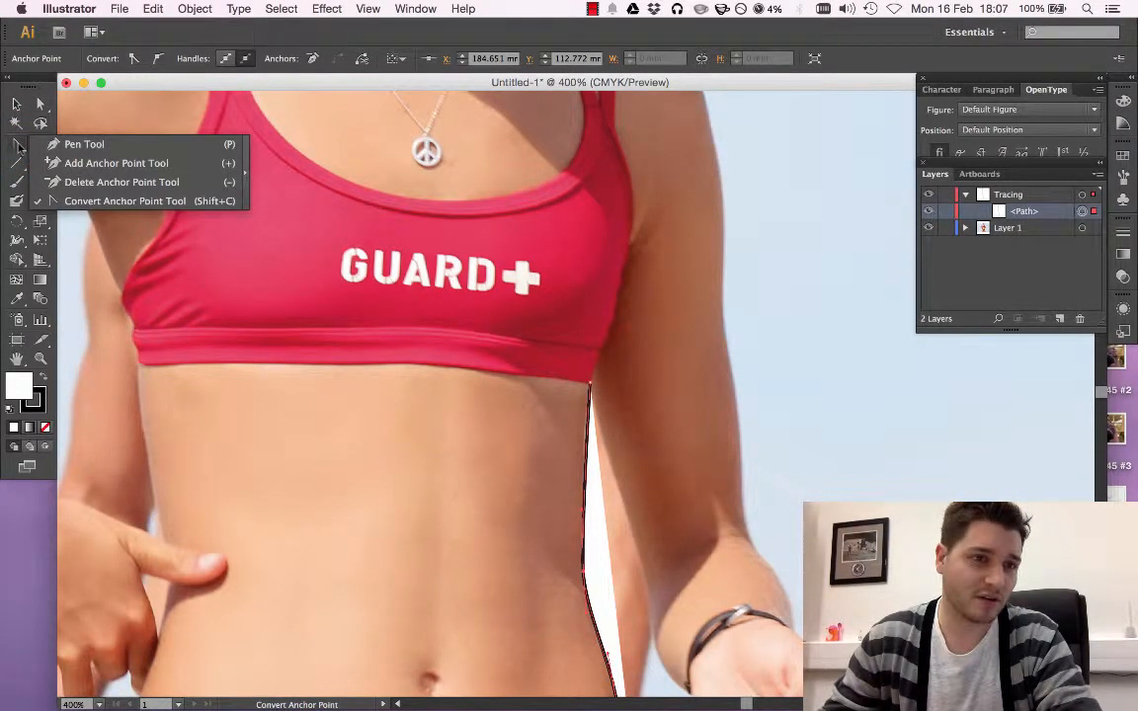
click(46, 145)
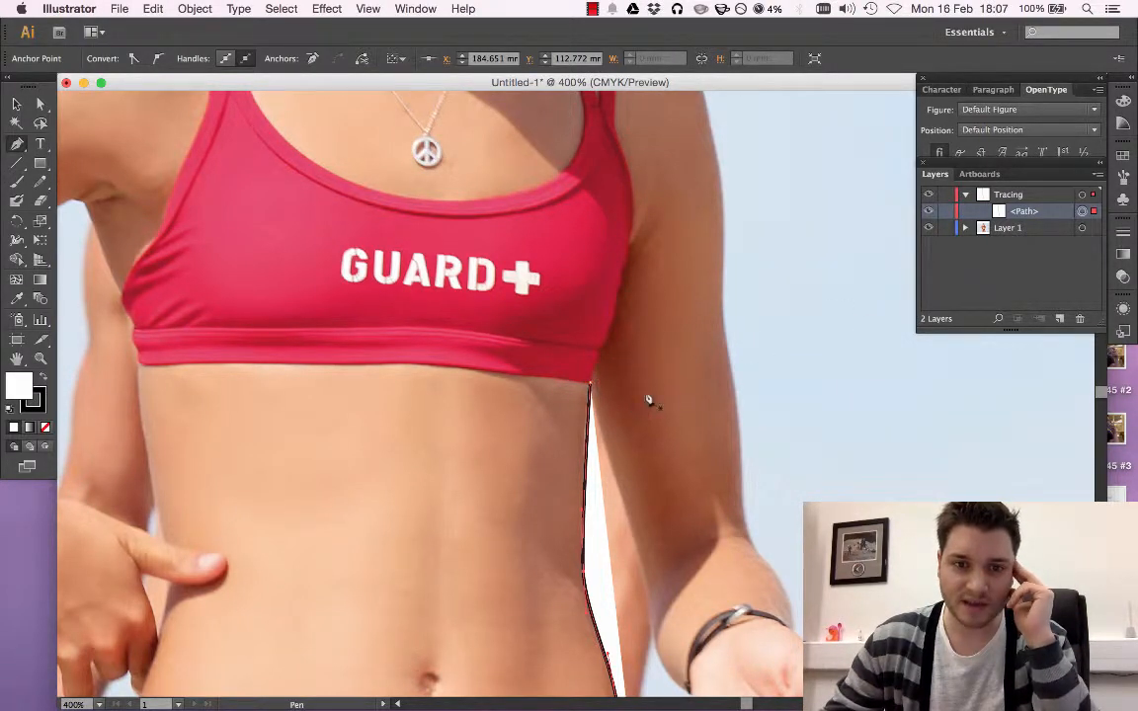
click(591, 388)
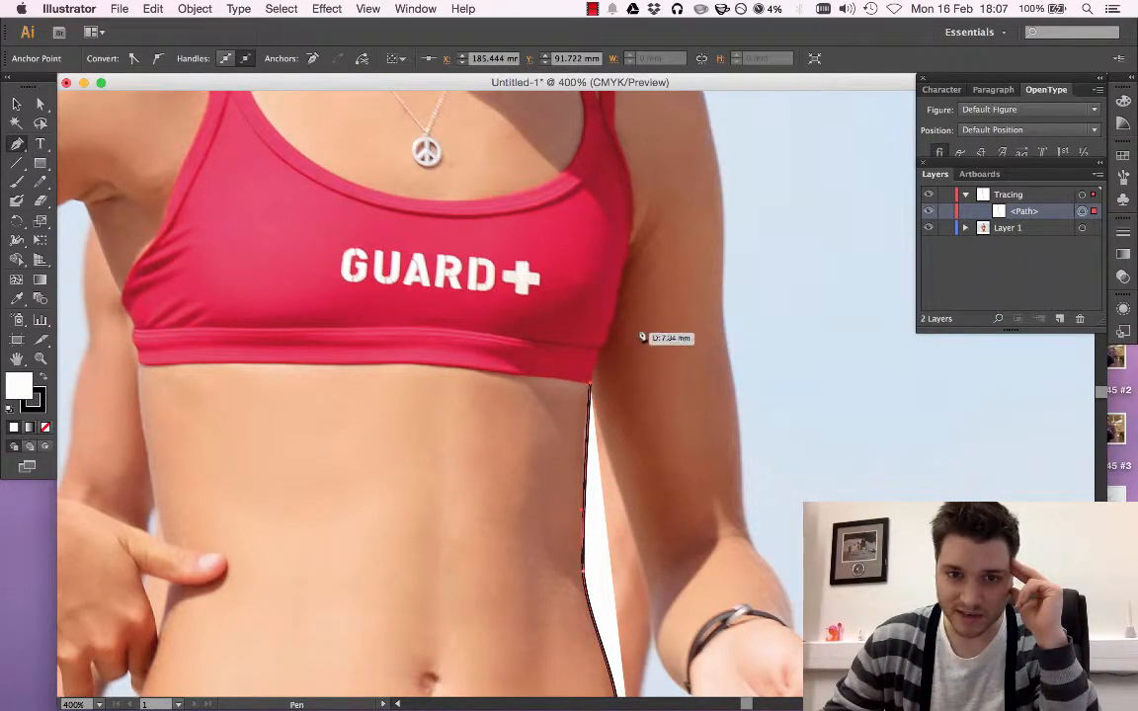
click(625, 250)
mouse_move(637, 281)
mouse_down()
mouse_move(635, 246)
mouse_move(629, 288)
mouse_up()
scroll(623, 410, down, 3)
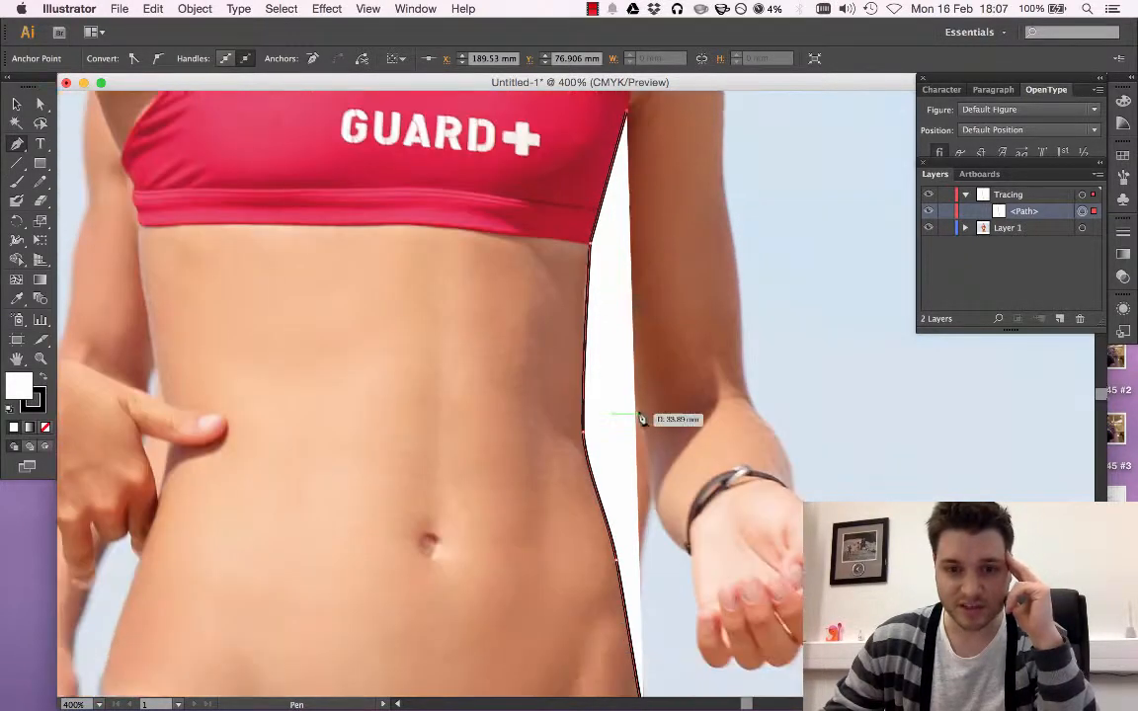
scroll(647, 419, right, 1)
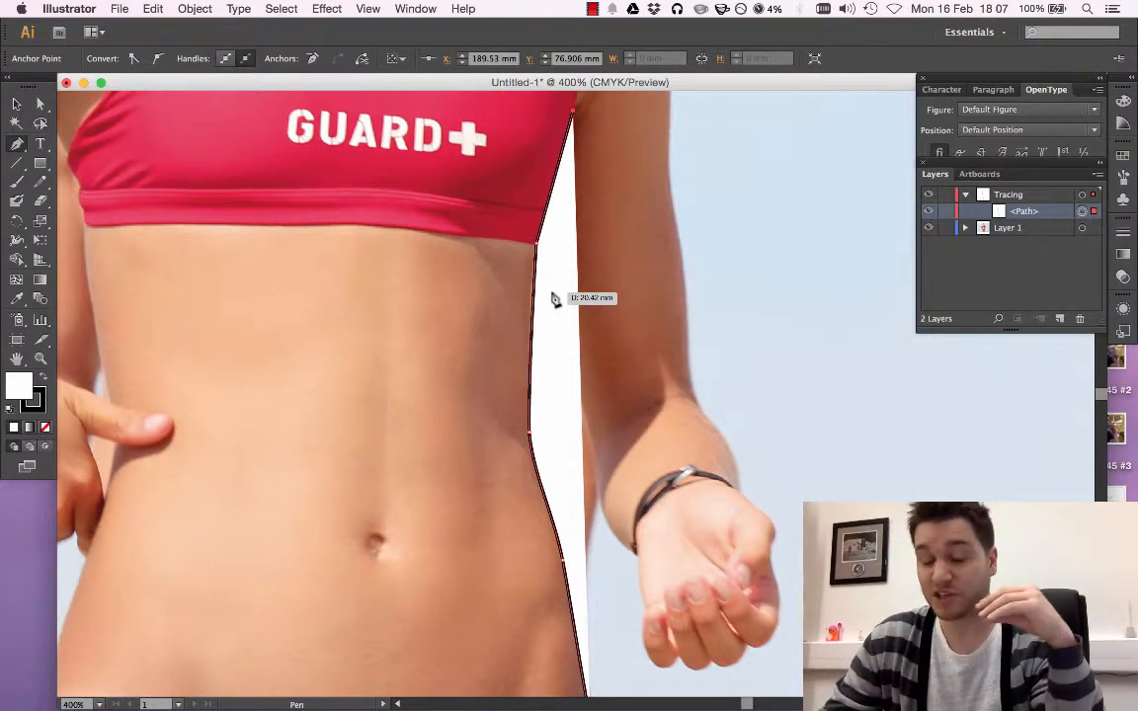
Select the traced path and look at its available stroke colour swatches
click(16, 103)
click(569, 265)
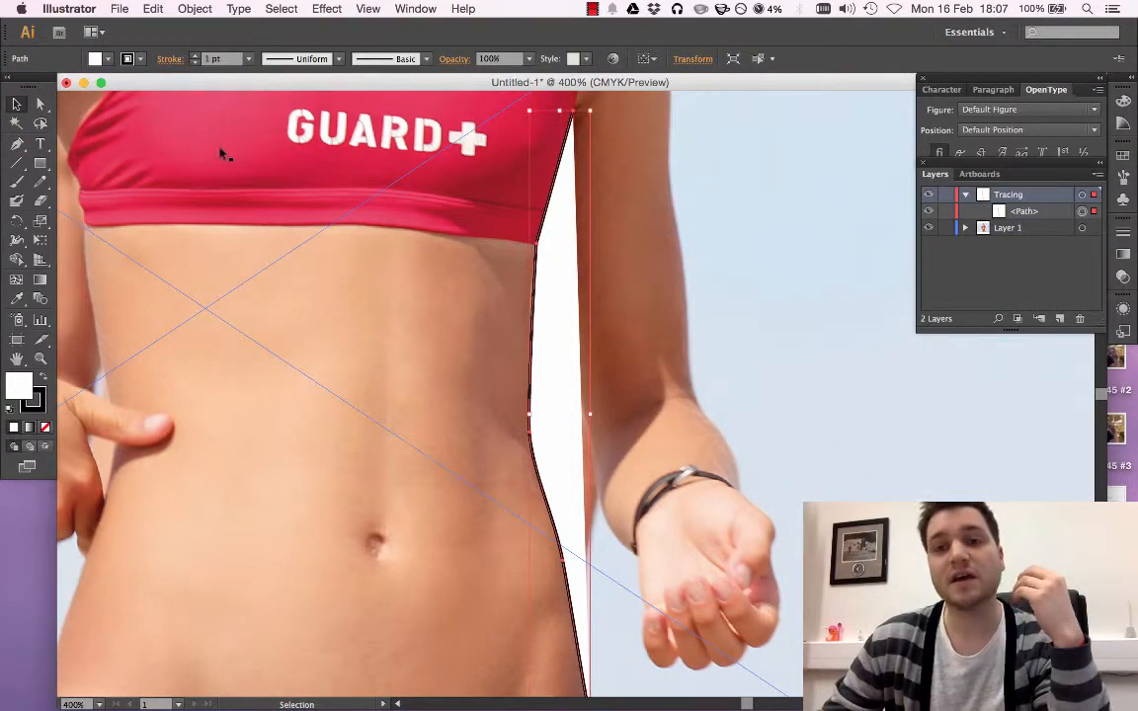
click(143, 61)
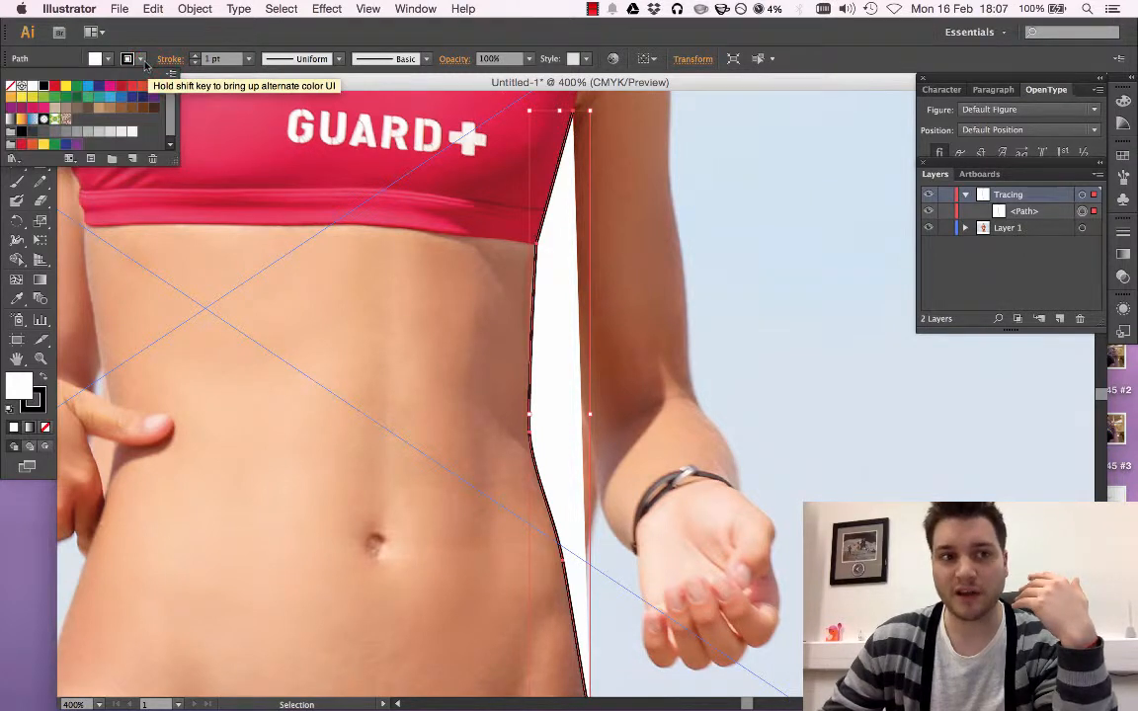
key(Escape)
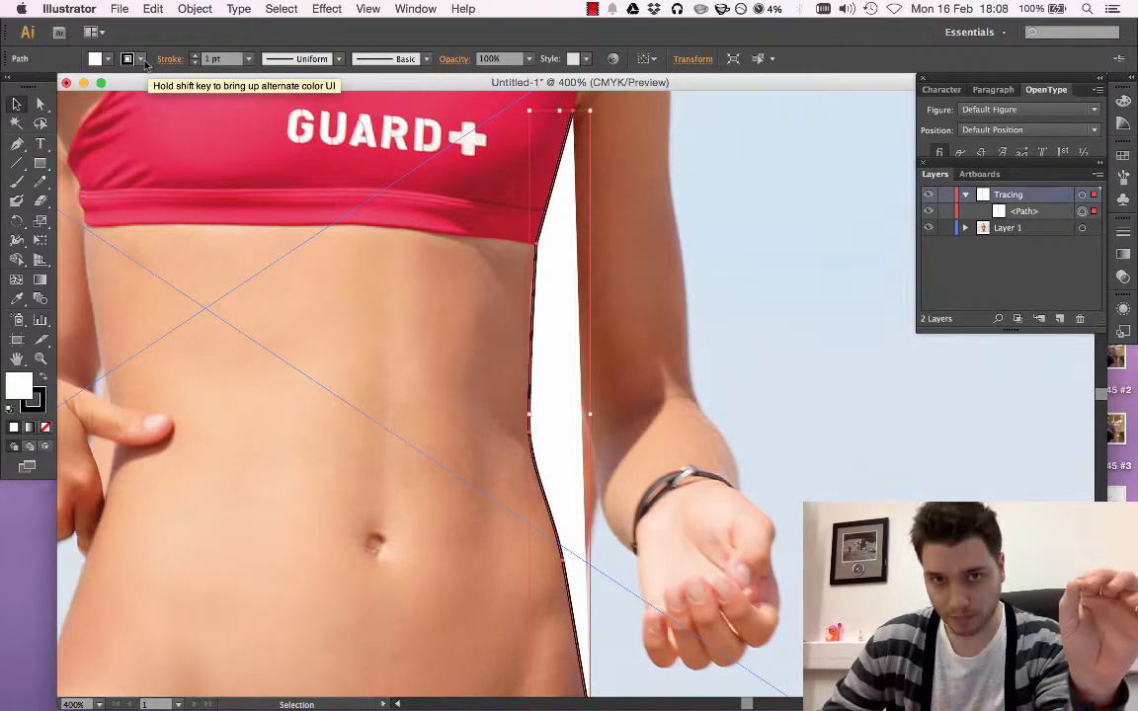
Draw a rectangle over the stomach above the navel and set its fill to None
click(40, 164)
drag(273, 300, 419, 433)
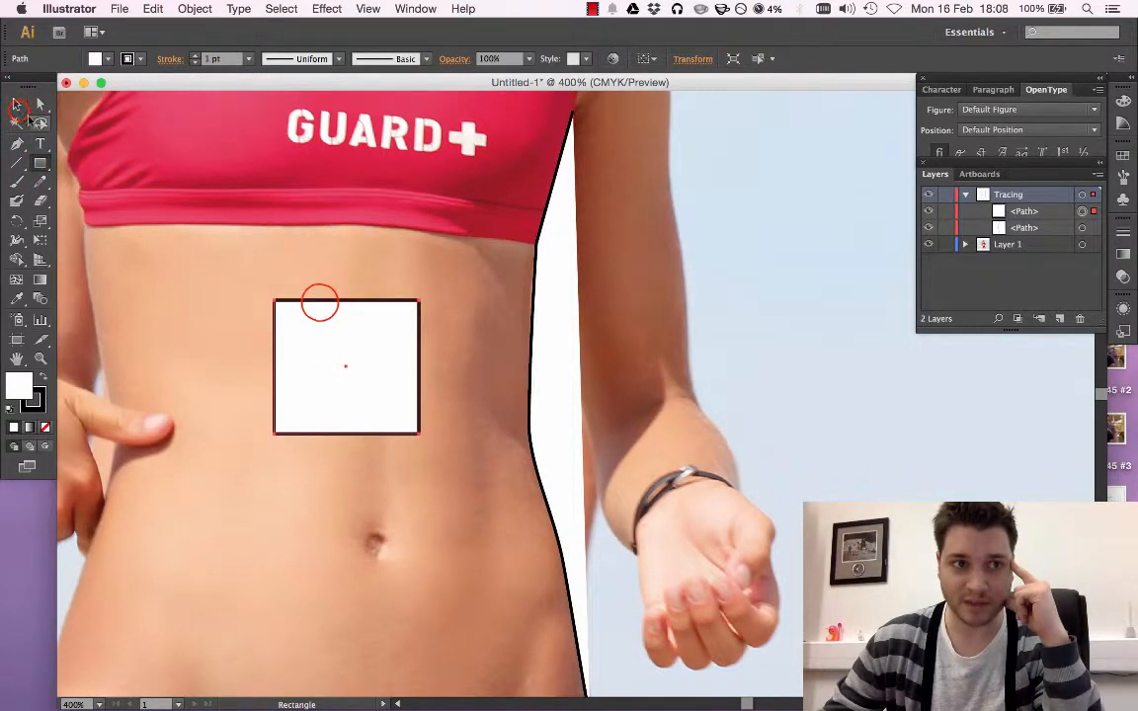
key(v)
click(737, 299)
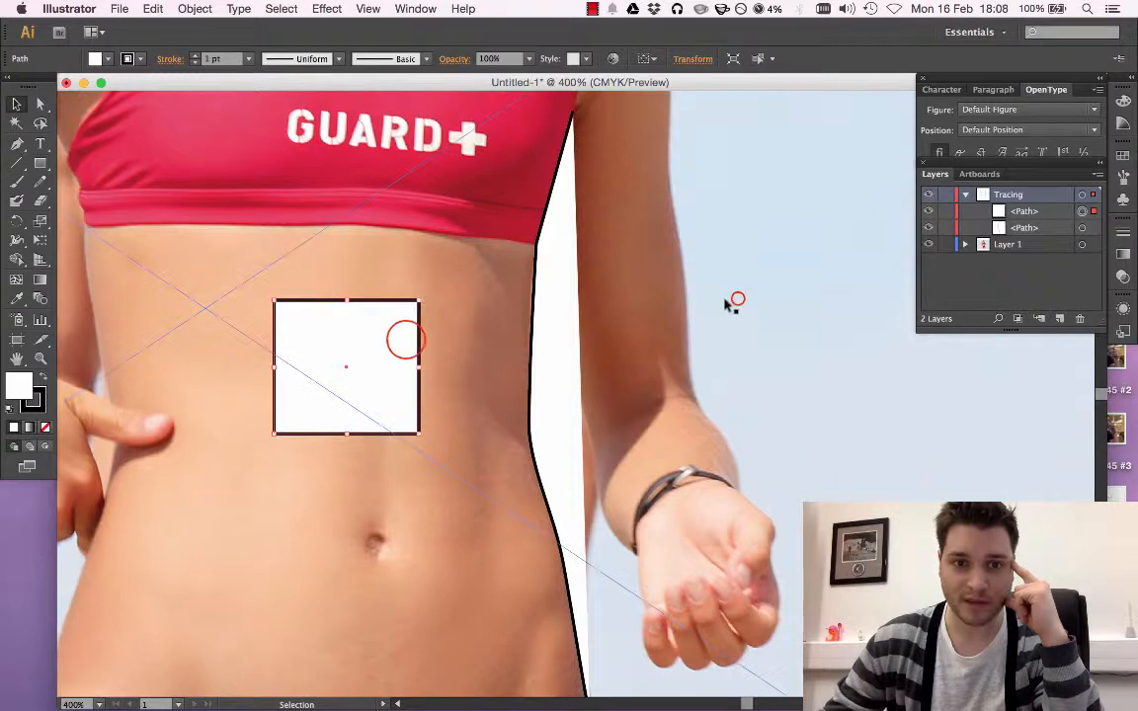
click(406, 341)
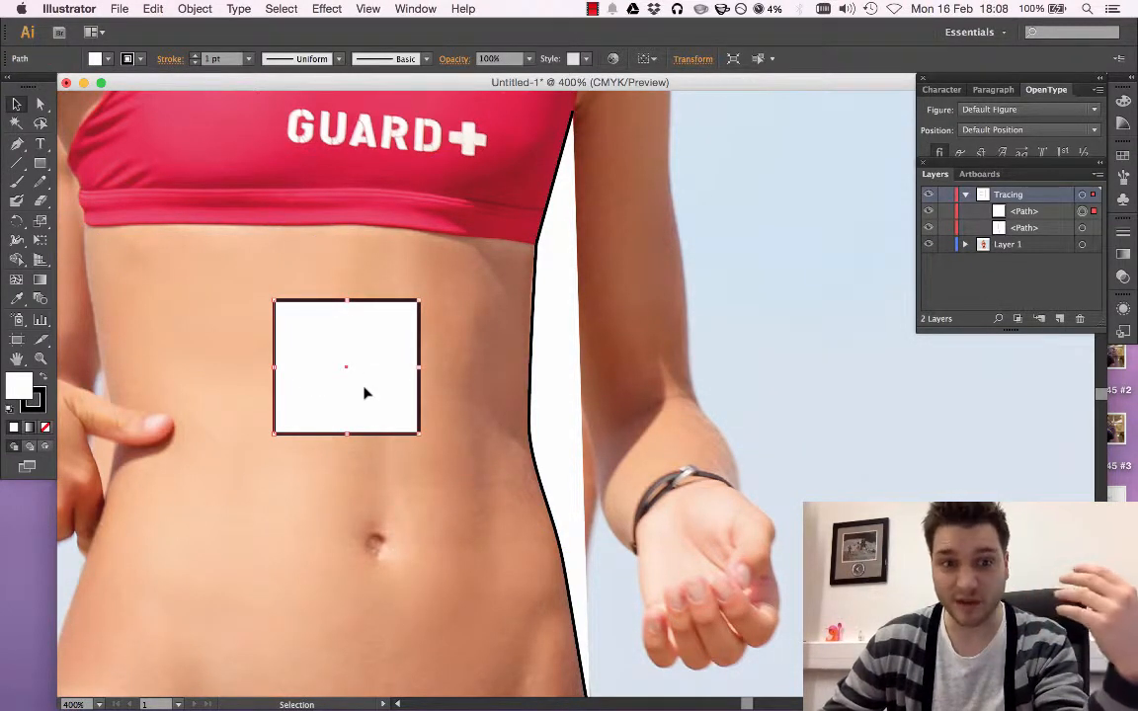
click(102, 59)
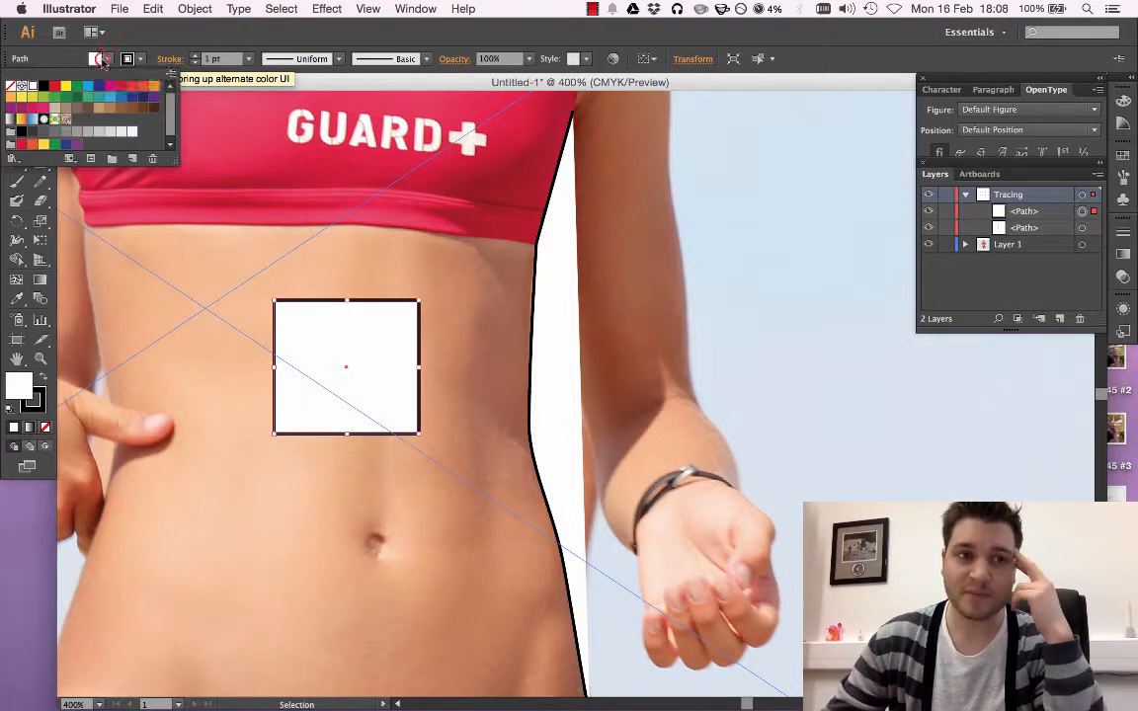
click(10, 86)
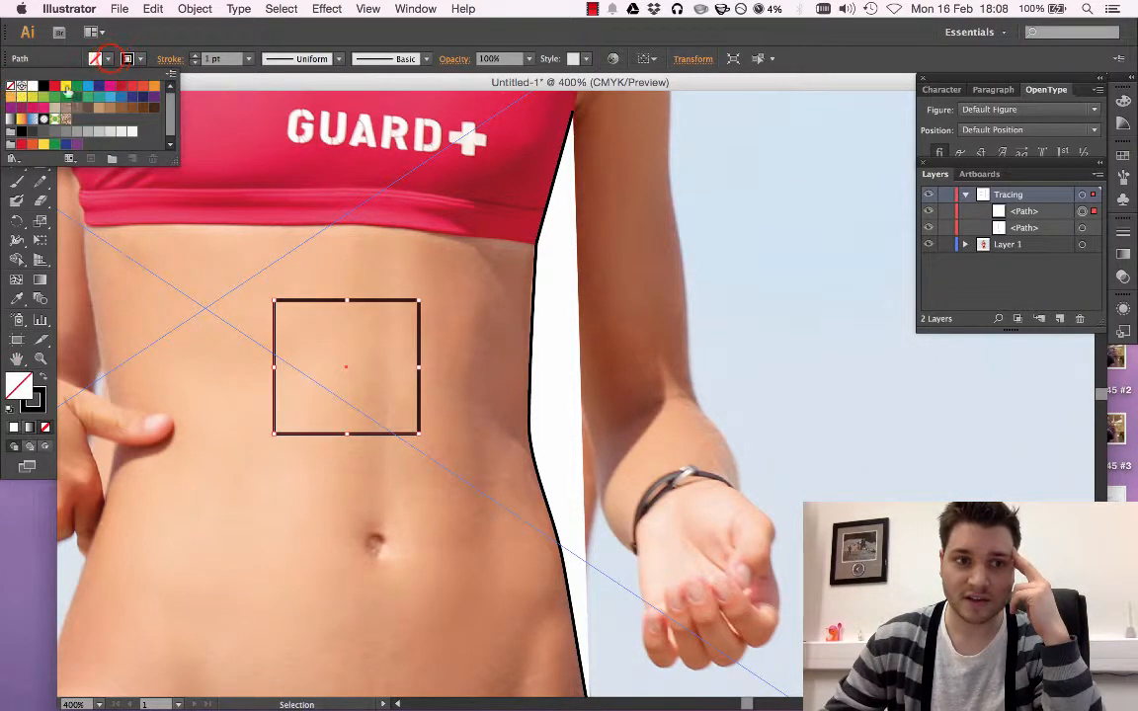
Try a blue fill on the rectangle and undo it
click(107, 59)
click(106, 59)
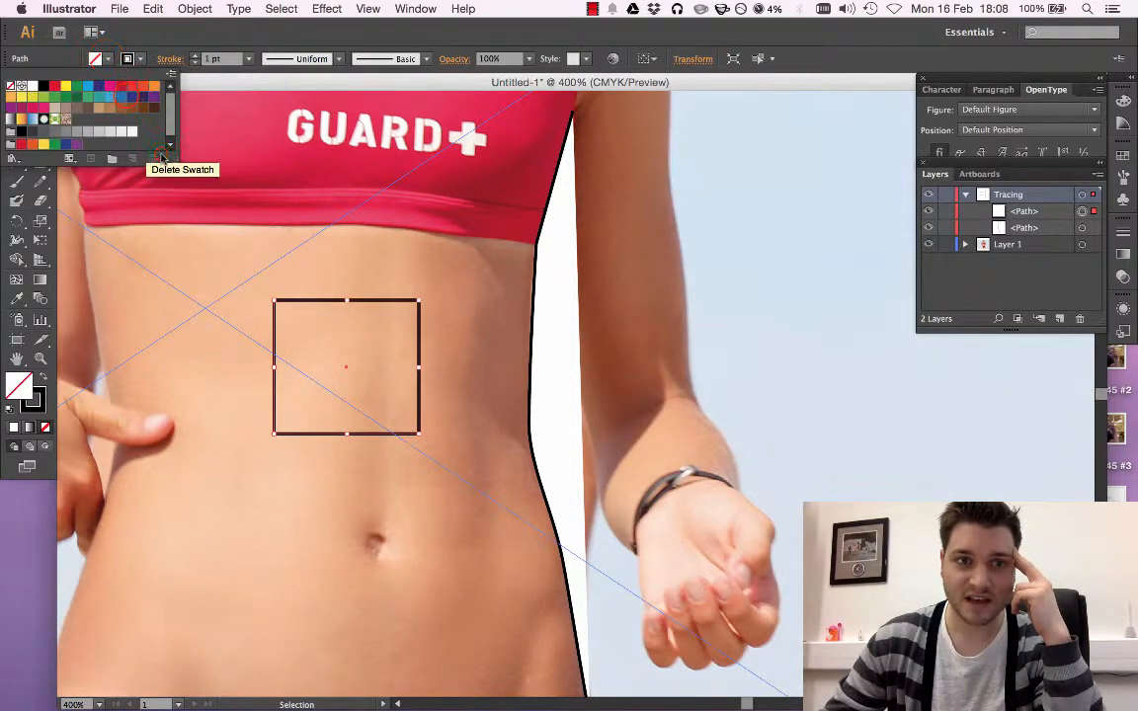
click(121, 96)
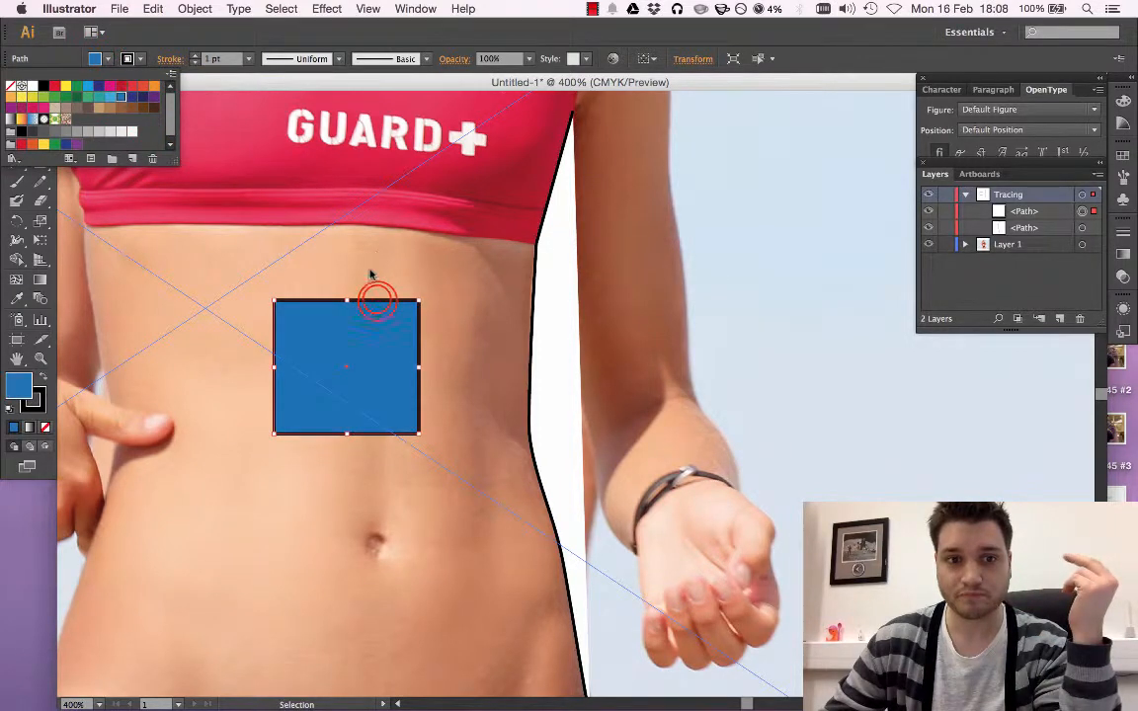
double_click(376, 300)
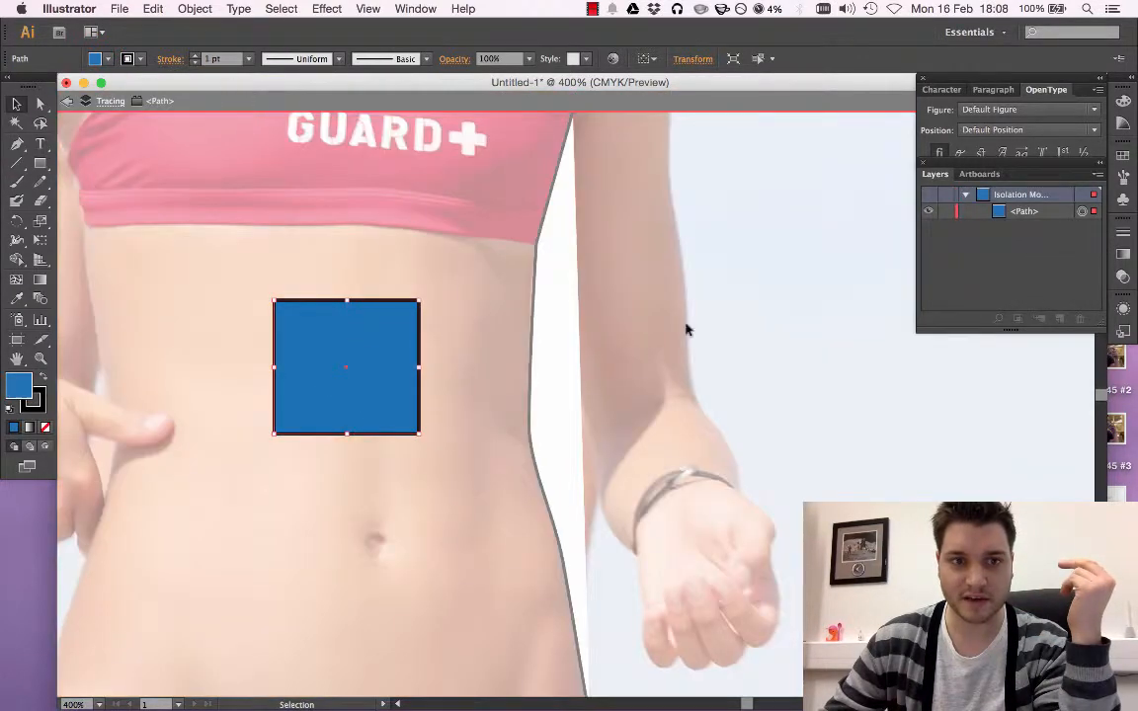
key(Escape)
key(super+z)
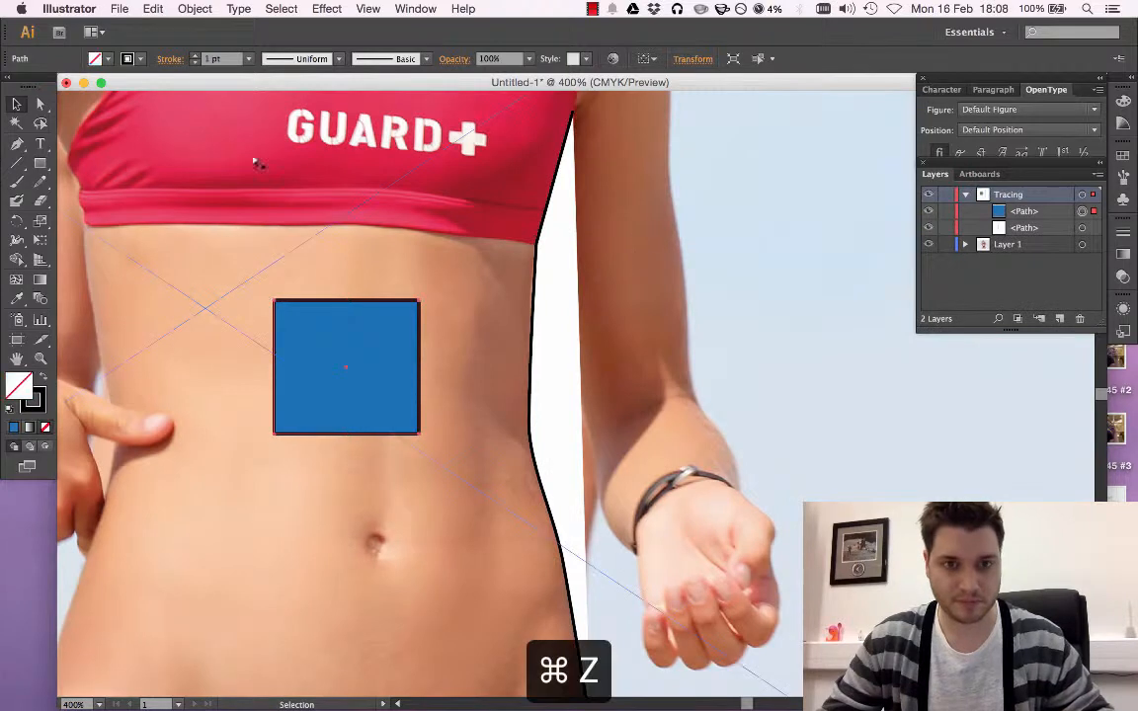
key(super+z)
Give the unfilled rectangle a dark red stroke of 6 pt and deselect it
click(17, 108)
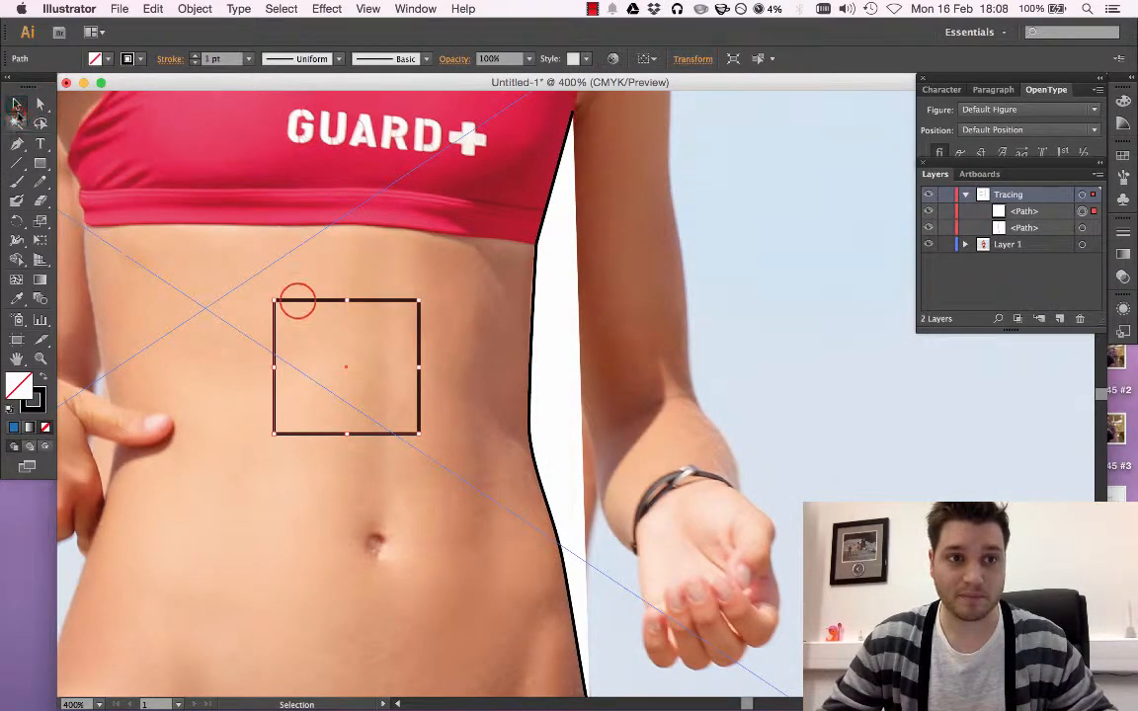
click(297, 300)
click(140, 59)
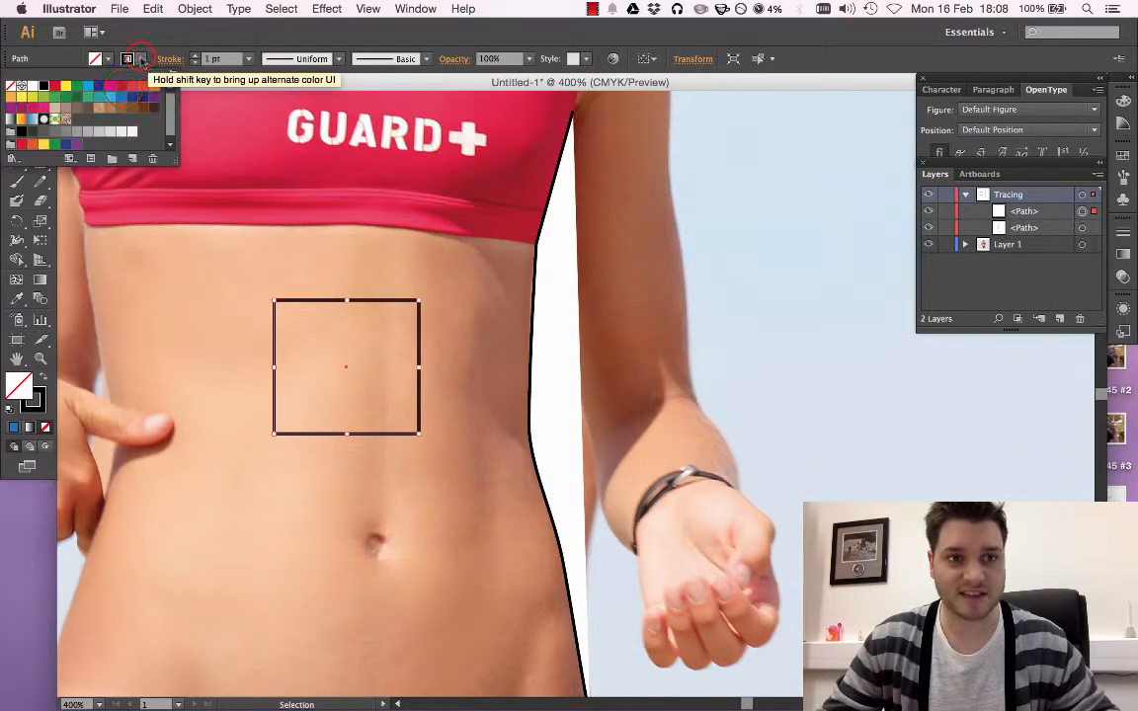
click(123, 89)
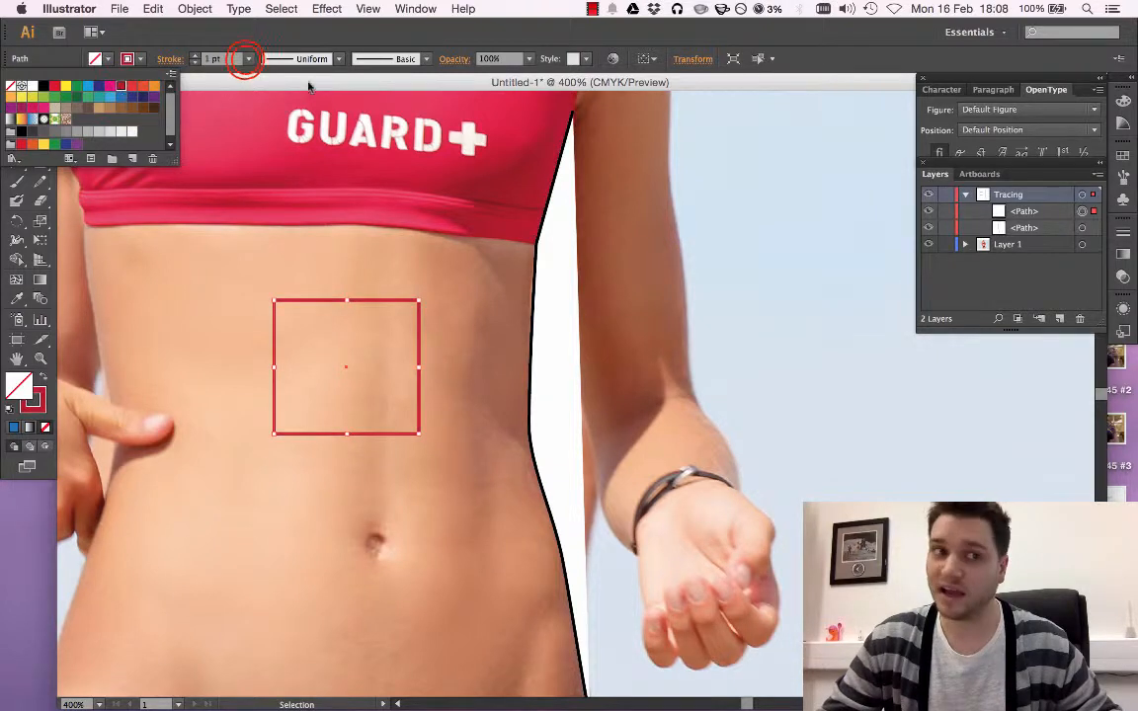
click(248, 59)
click(265, 221)
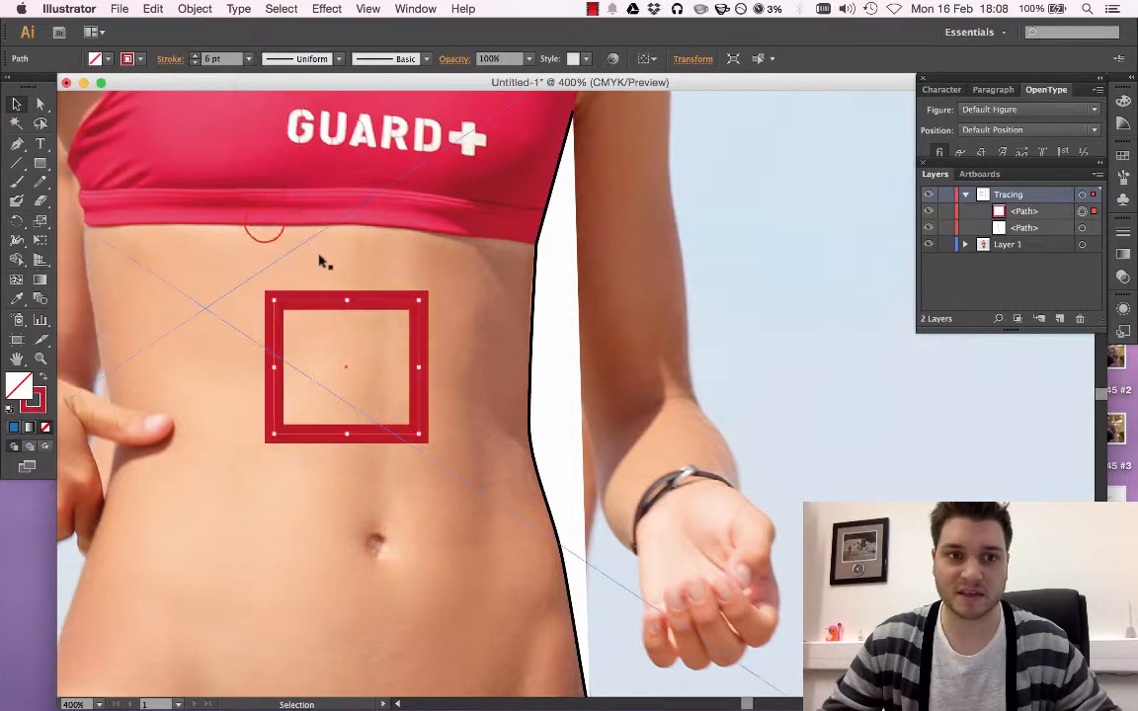
click(679, 206)
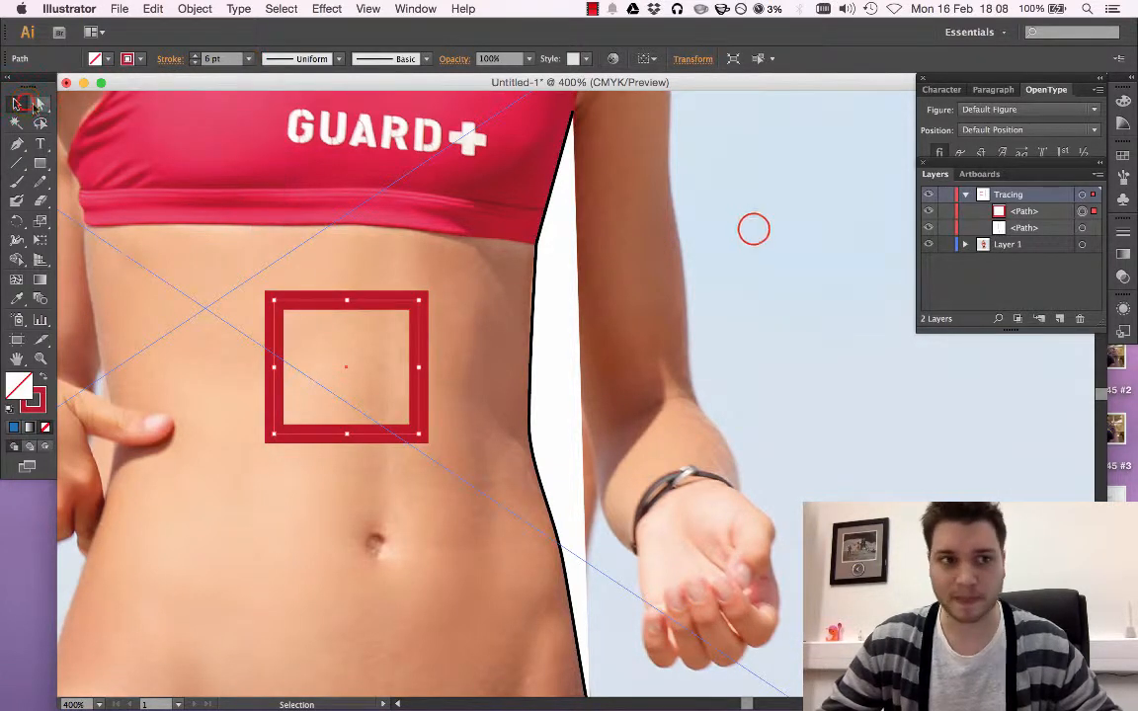
Delete the red-stroked rectangle and set the traced path's fill to None, leaving the path deselected
click(405, 298)
key(BackSpace)
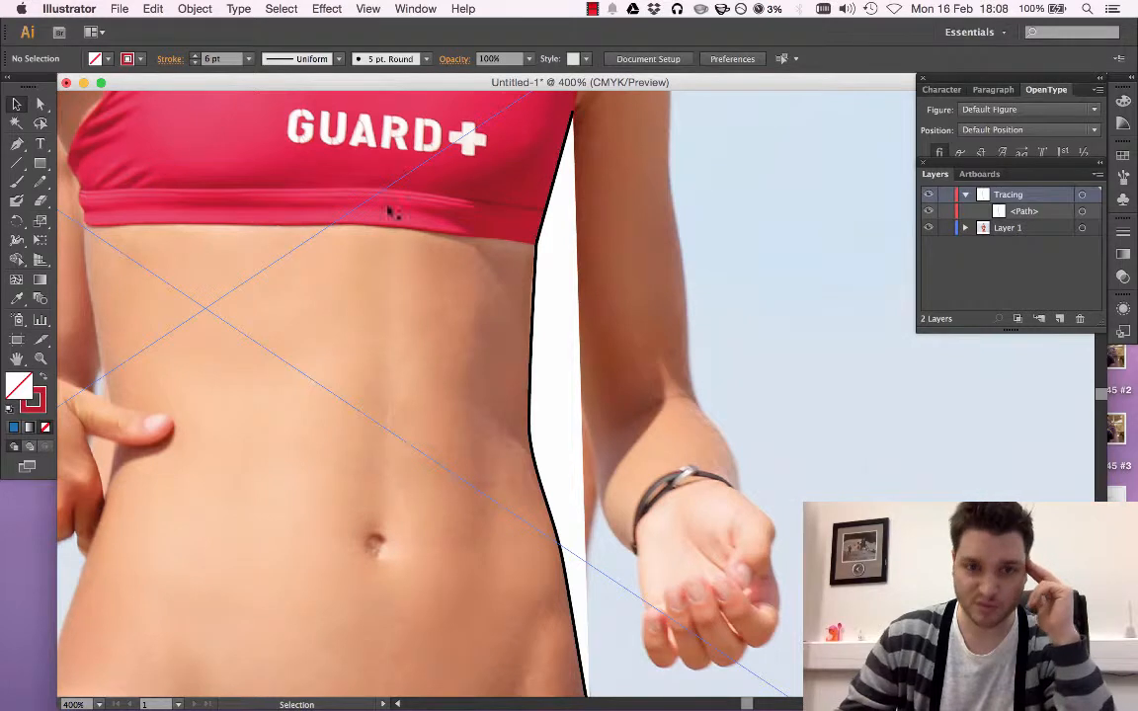
click(535, 256)
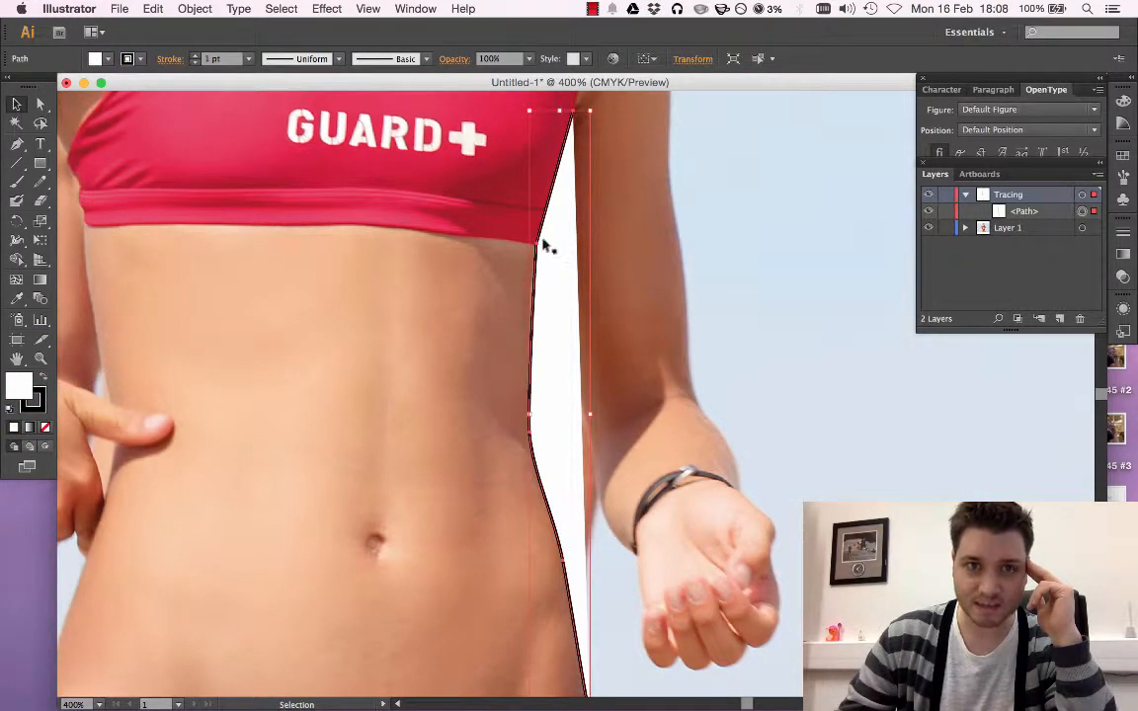
click(99, 58)
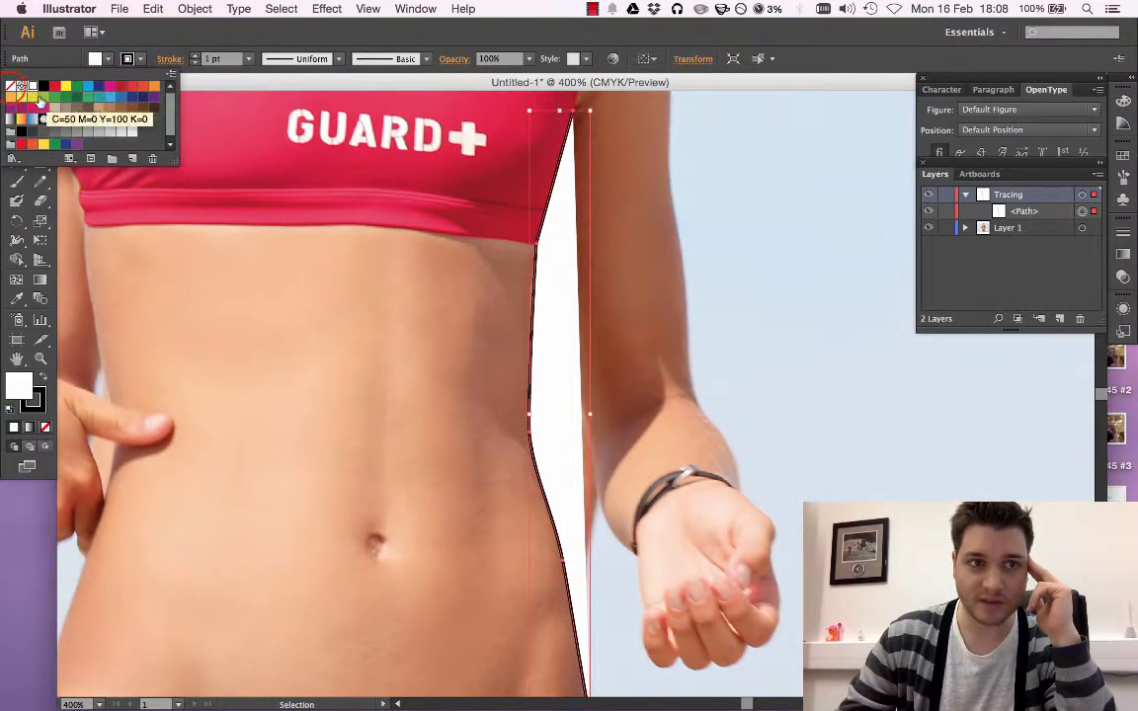
click(10, 86)
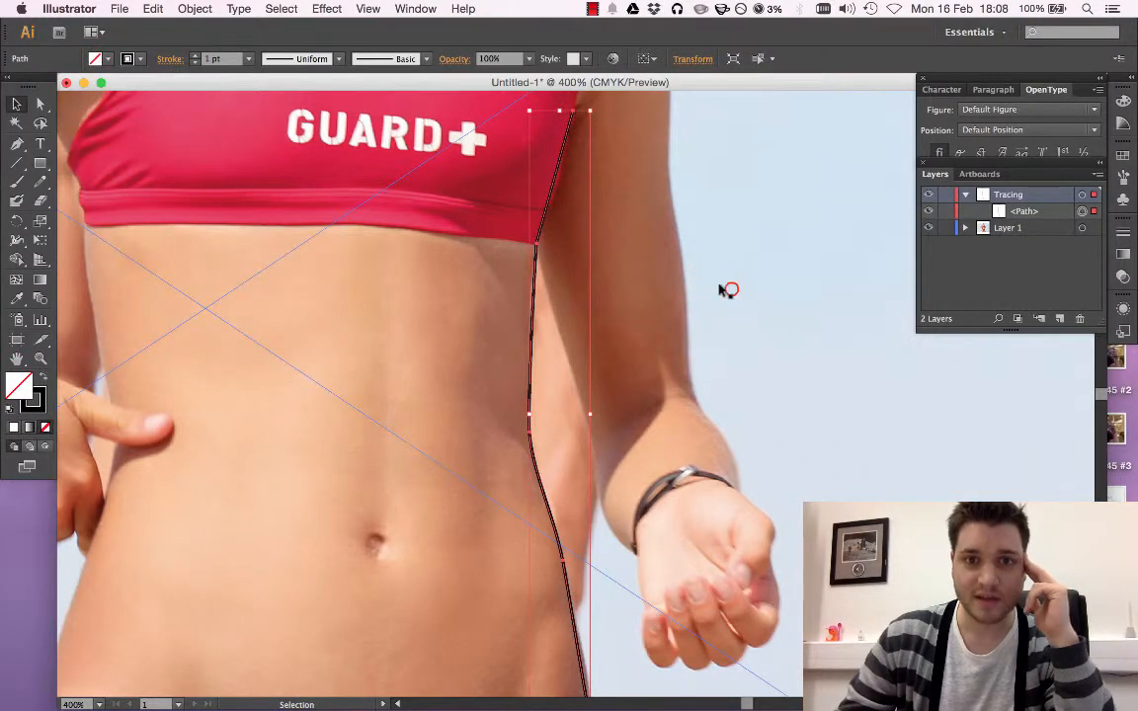
click(729, 292)
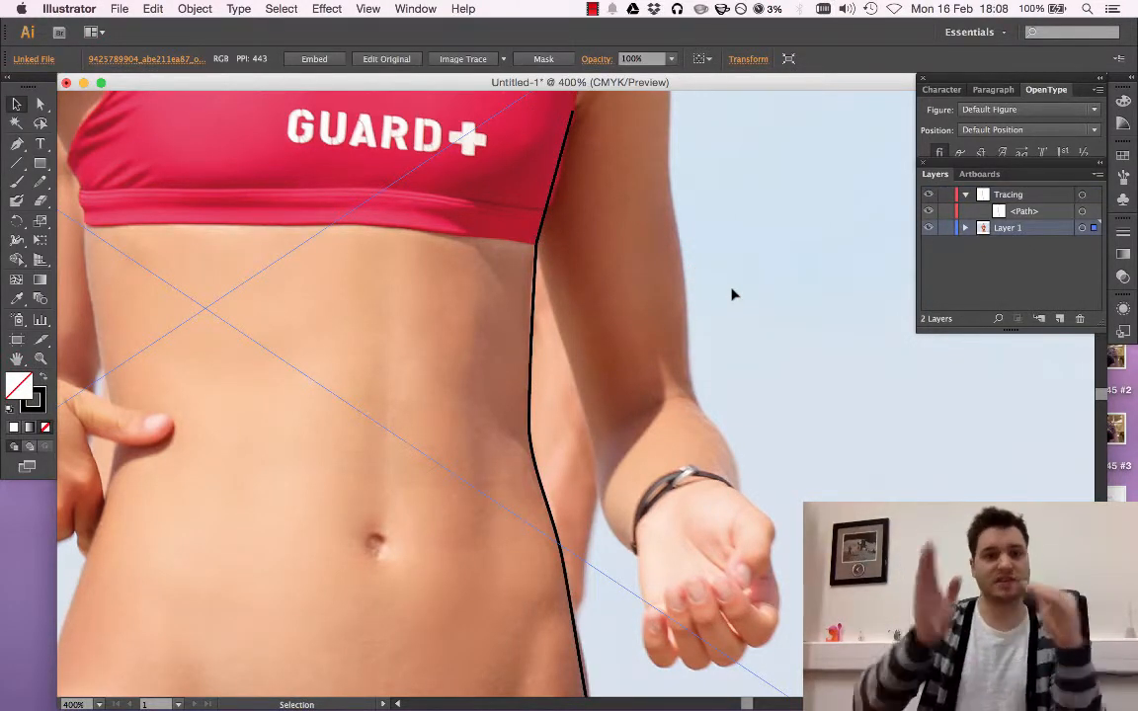
Move the traced path's top anchor point up along the bikini top's side to the armpit with Direct Selection
scroll(535, 297, up, 3)
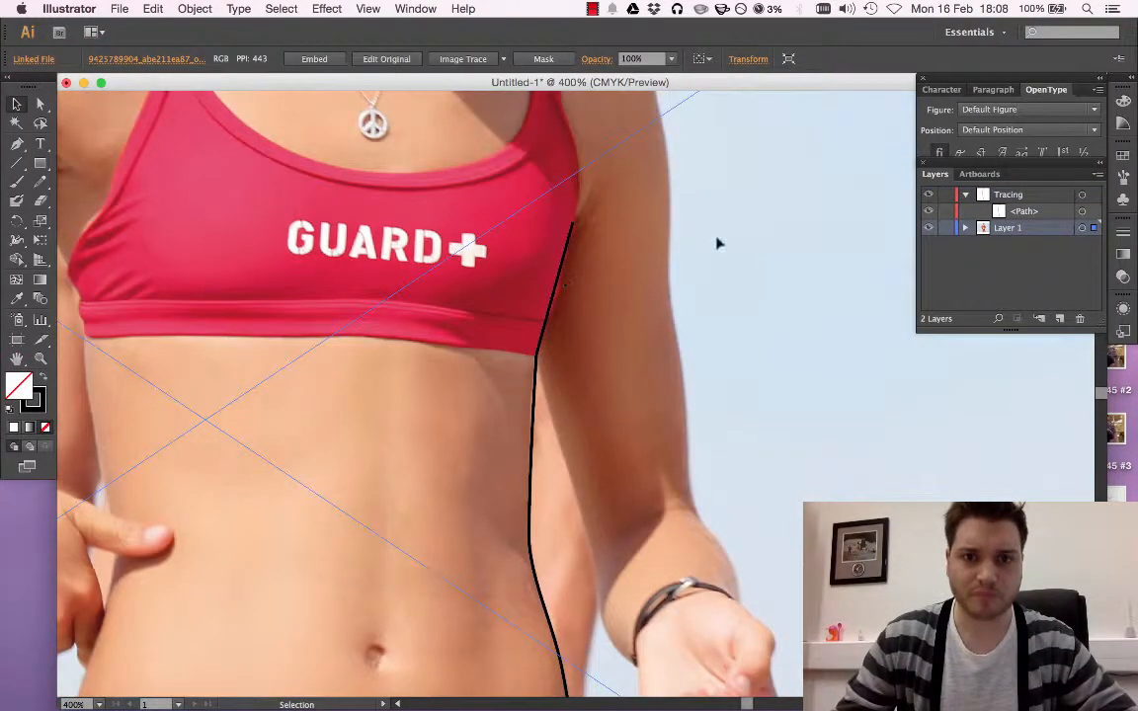
key(alt+equal)
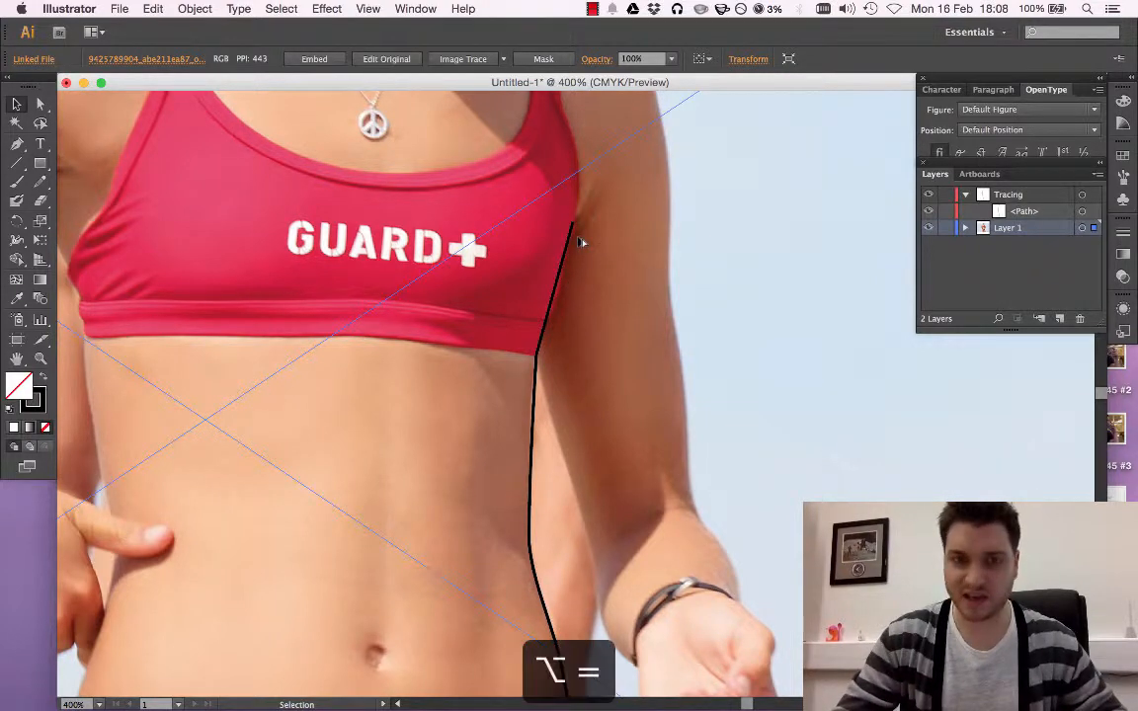
key(super+equal)
key(super+equal)
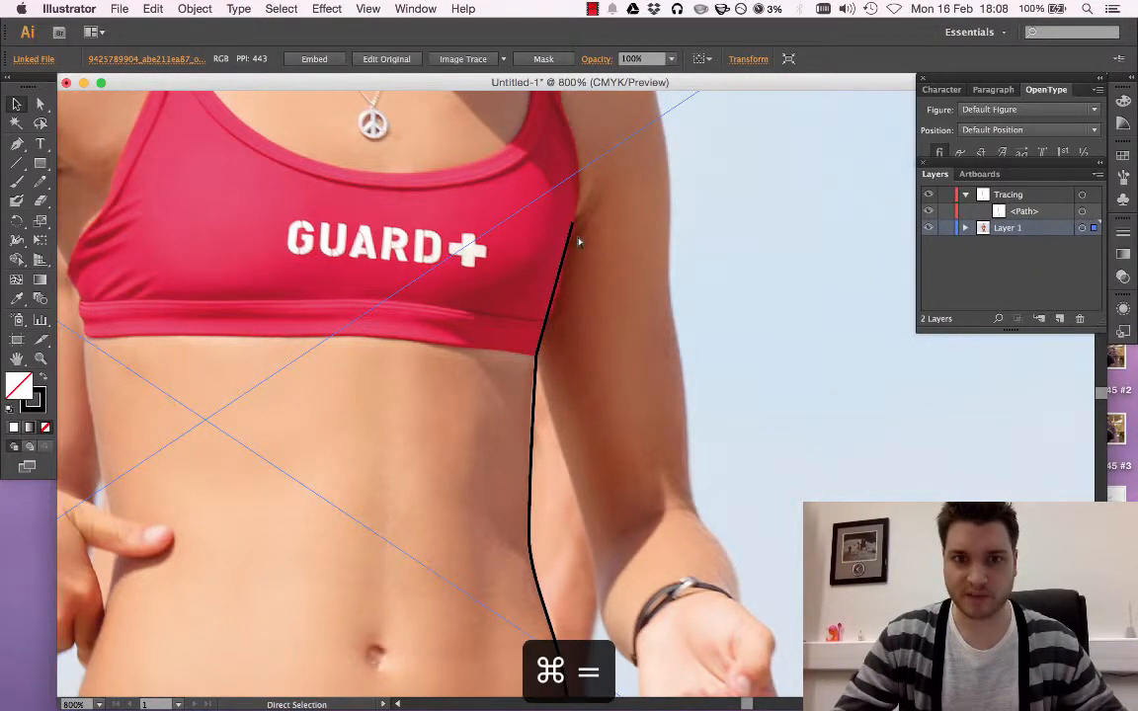
scroll(708, 328, up, 3)
scroll(692, 345, up, 4)
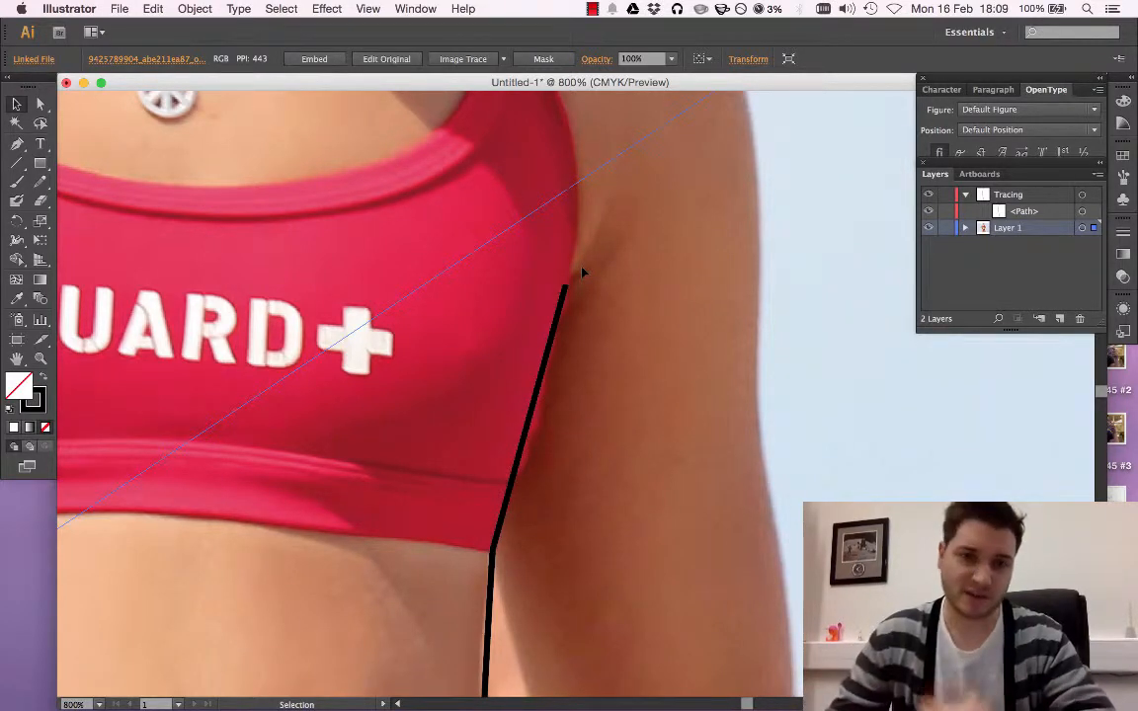
click(563, 293)
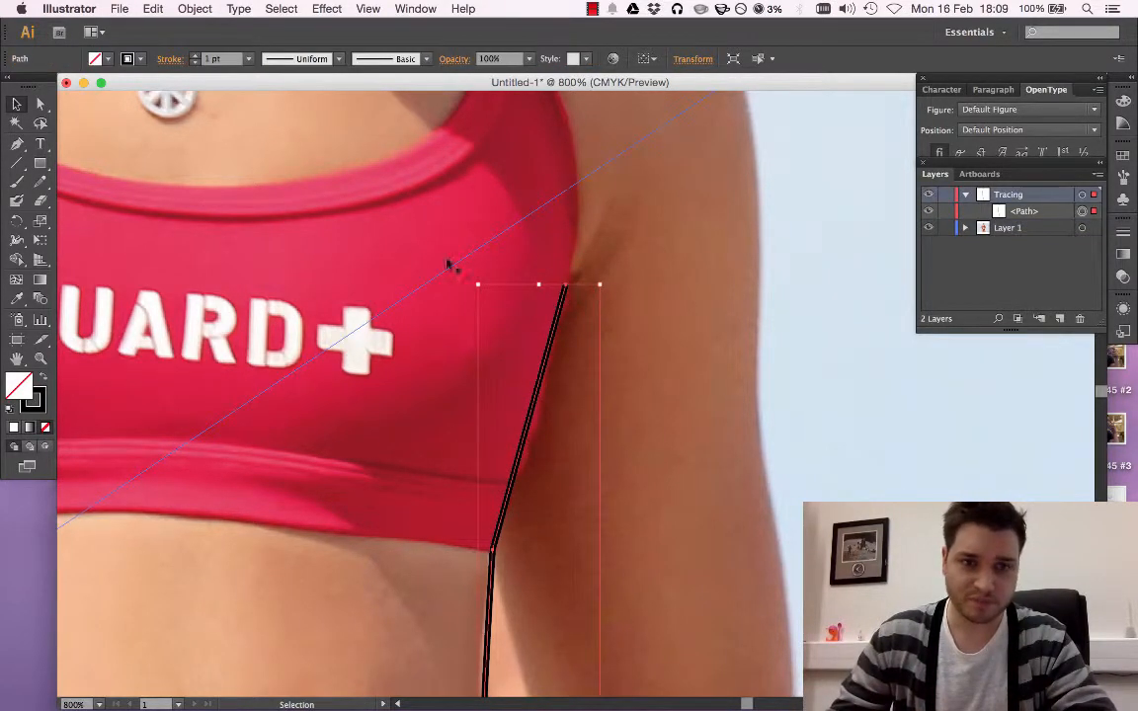
click(41, 105)
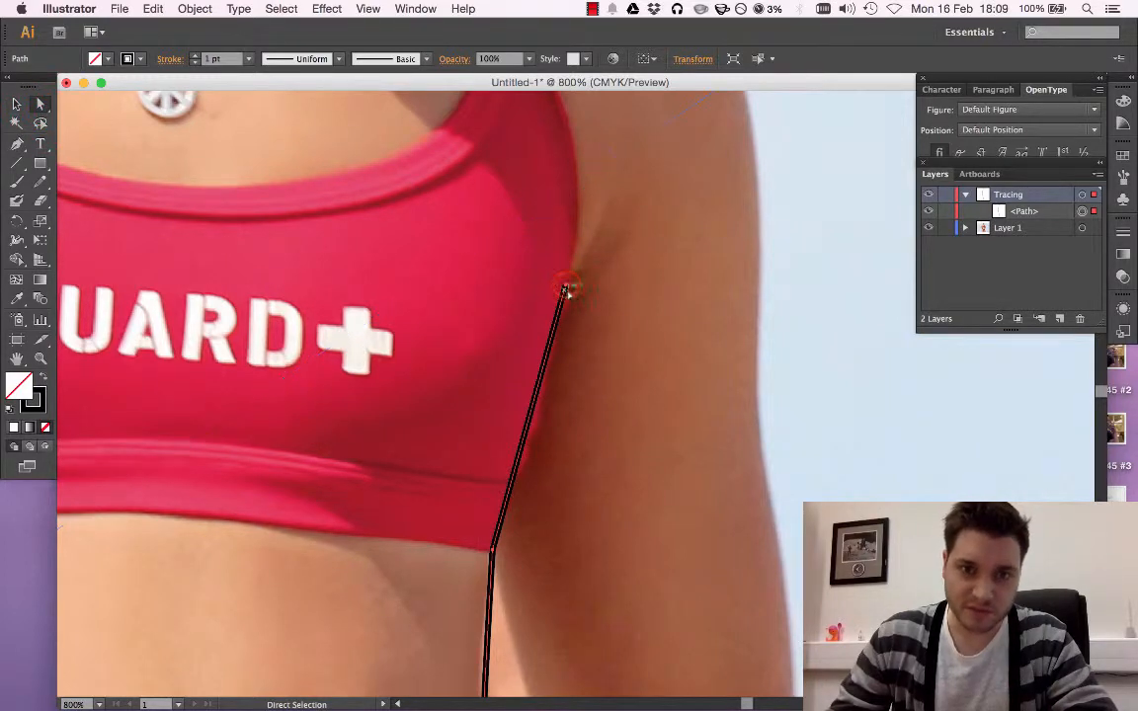
drag(565, 290, 584, 235)
key(super+z)
click(567, 287)
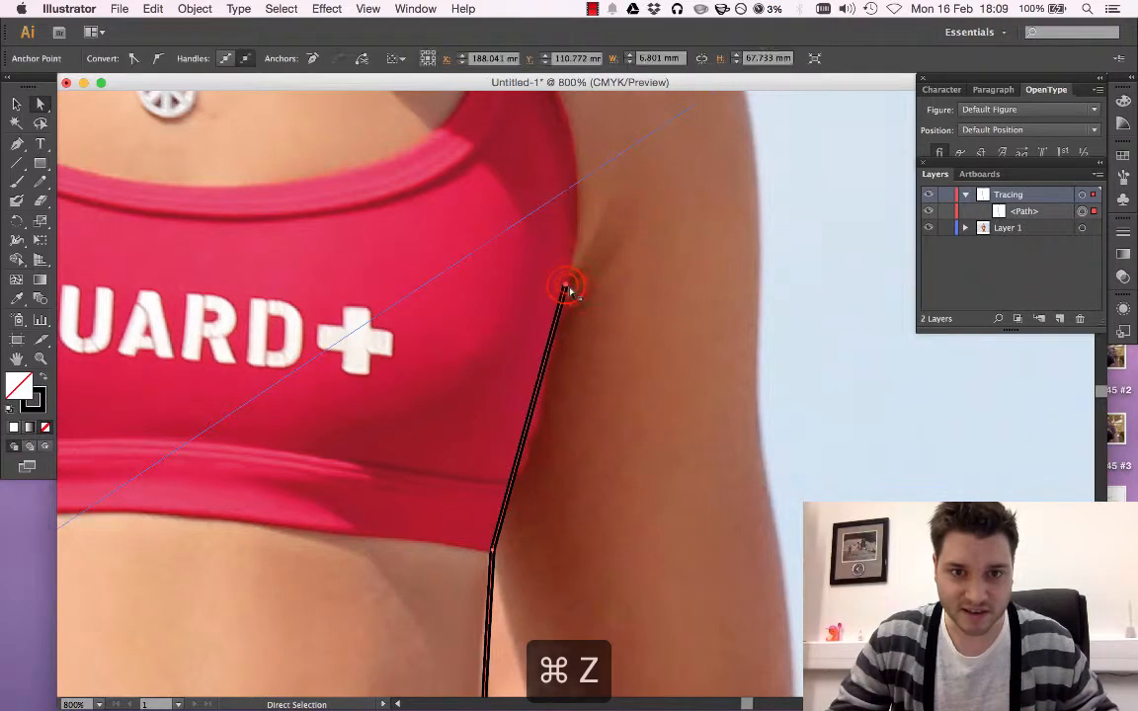
drag(567, 287, 584, 225)
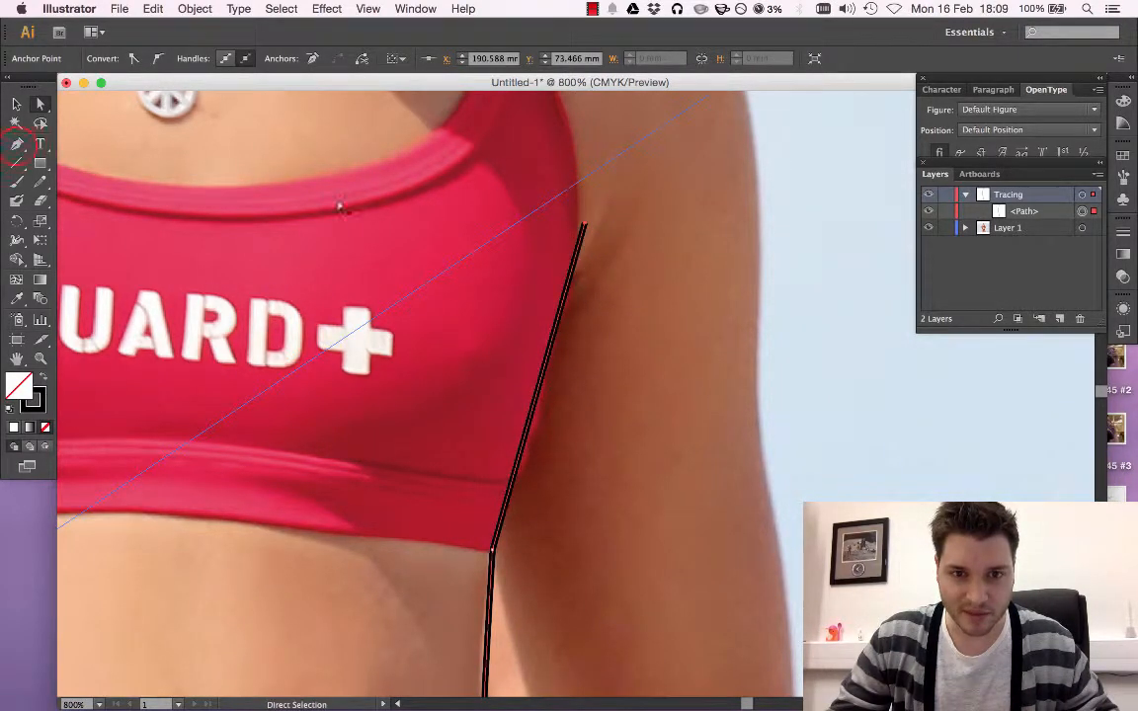
Convert the anchor at the bikini top's hem and the top end anchor to smooth points, shaping their handles to the contour
click(16, 146)
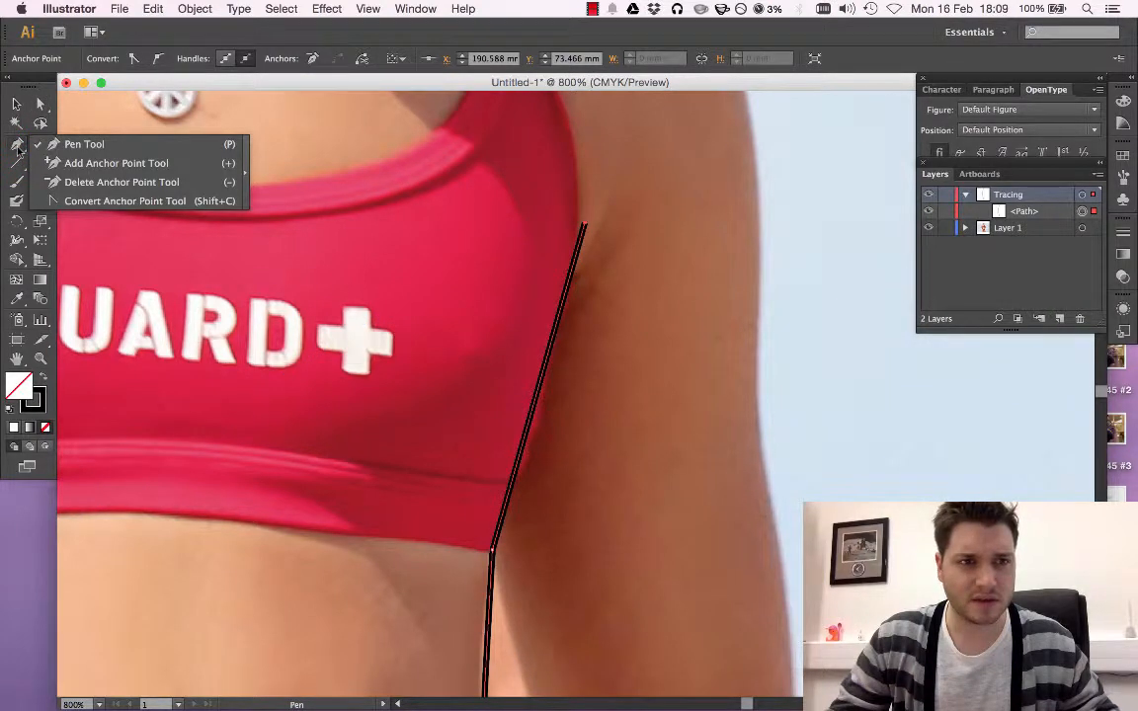
click(77, 201)
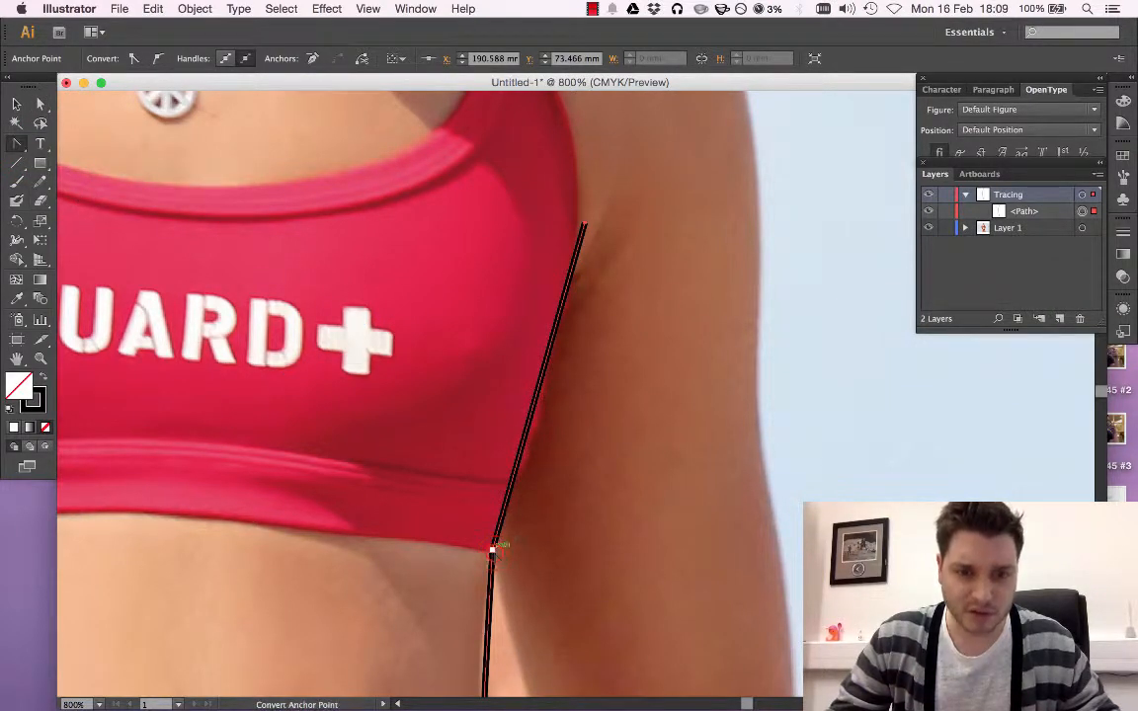
drag(494, 550, 519, 489)
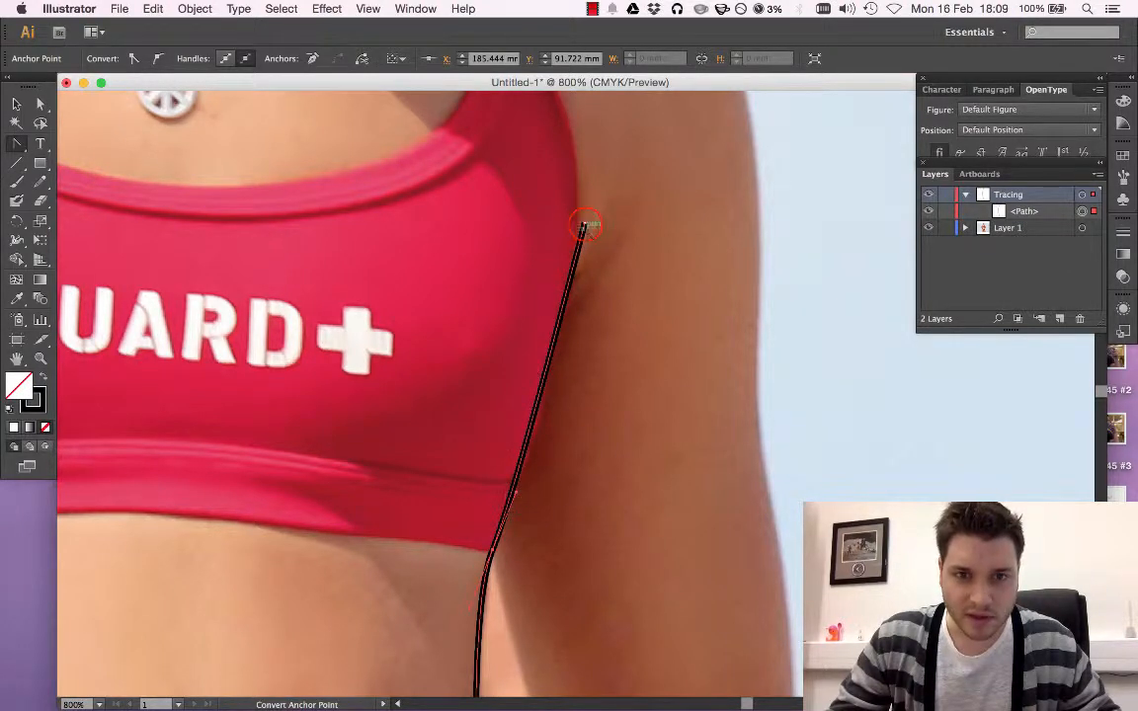
drag(584, 224, 581, 158)
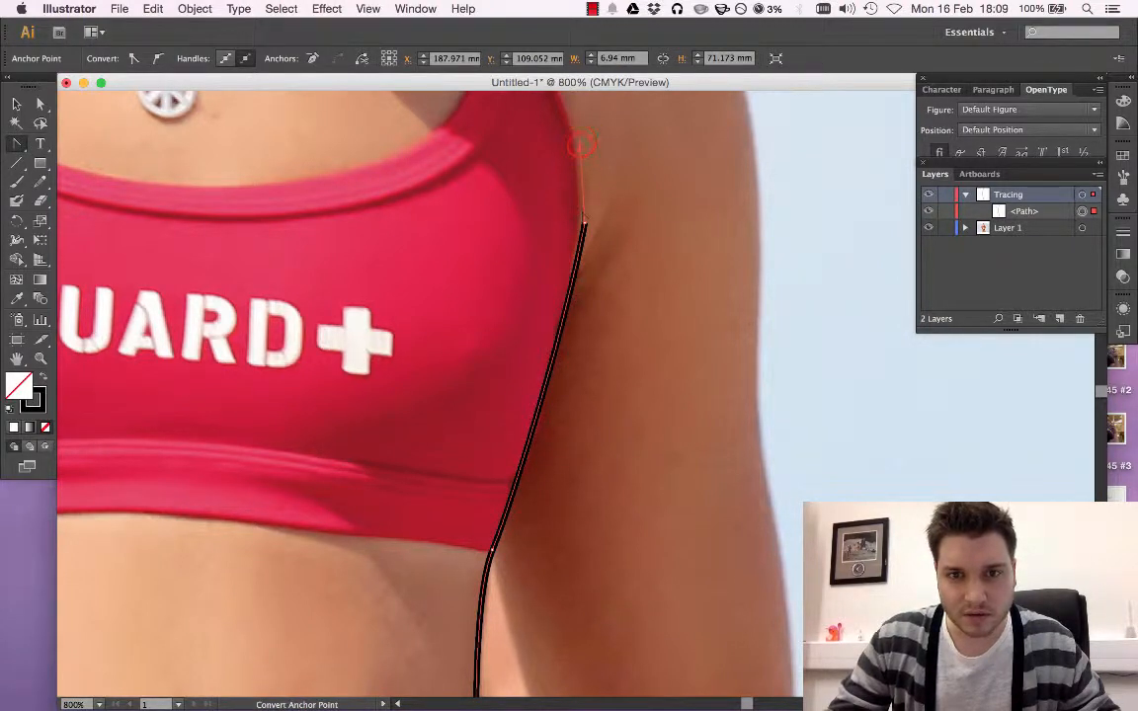
click(581, 145)
drag(569, 310, 577, 347)
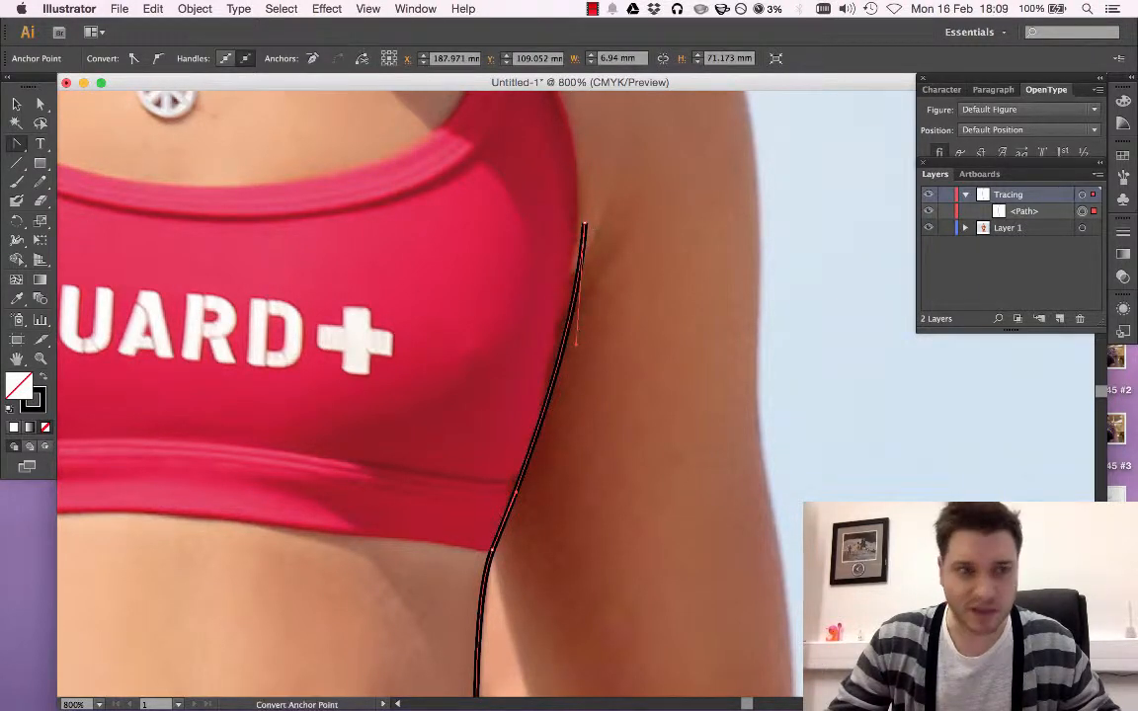
Shift the path's top anchor slightly inward onto the red fabric's edge with Direct Selection, and deselect the path
click(40, 103)
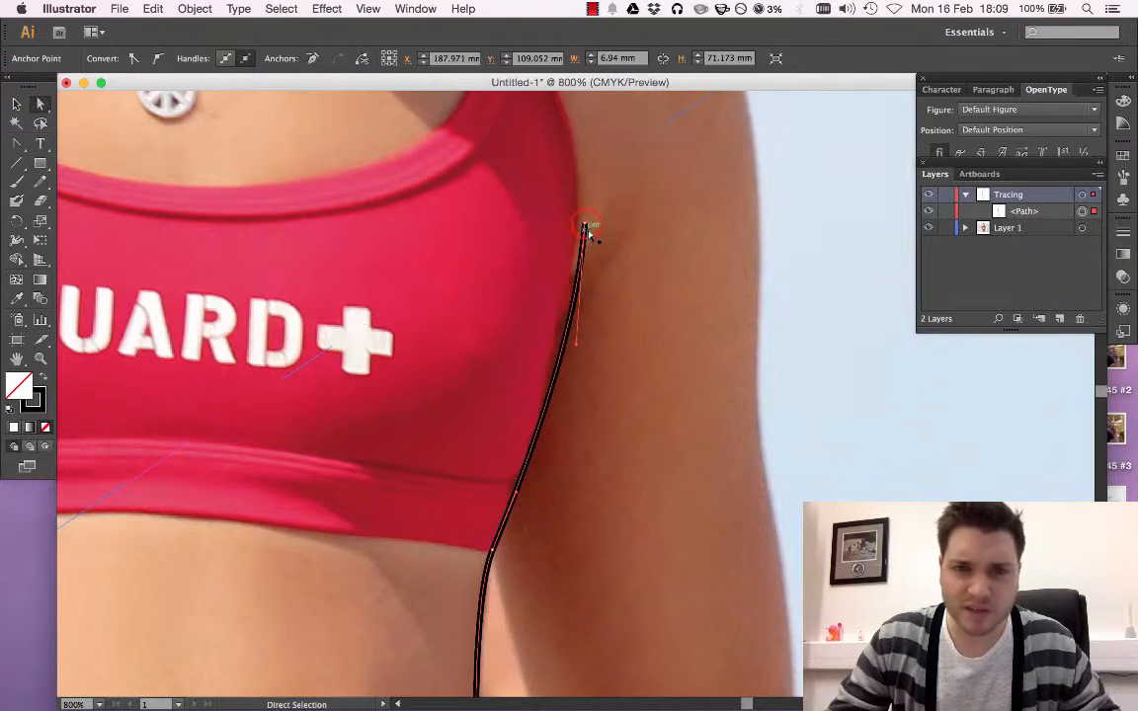
drag(585, 226, 576, 227)
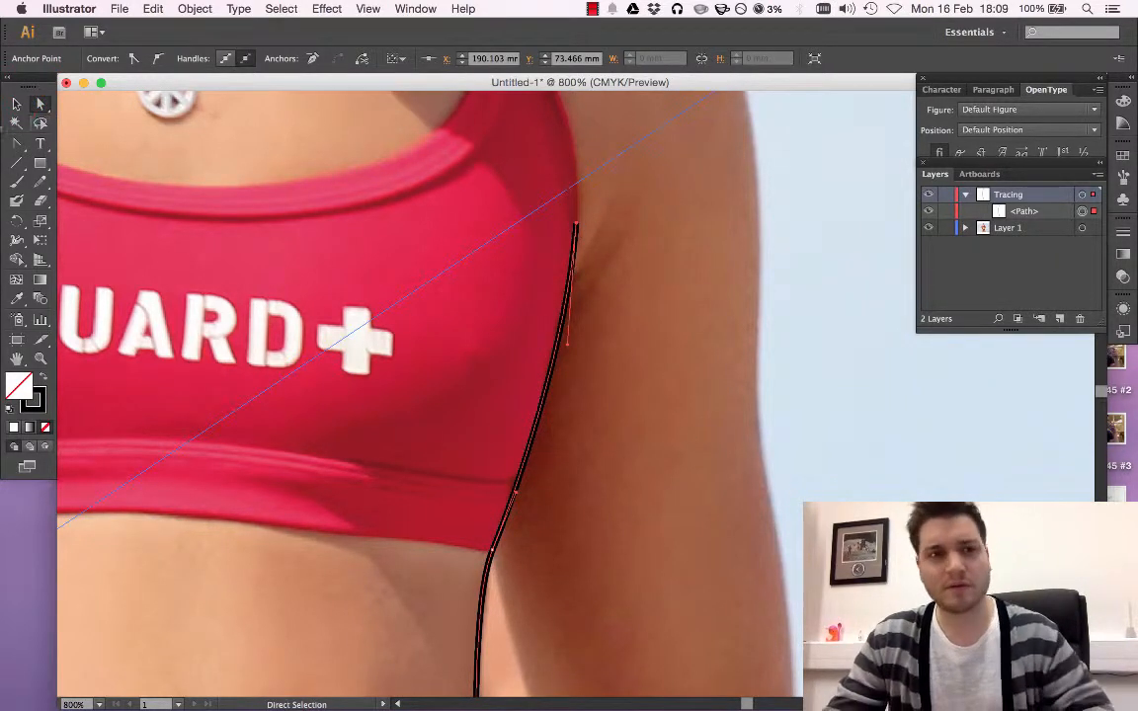
click(17, 107)
click(808, 169)
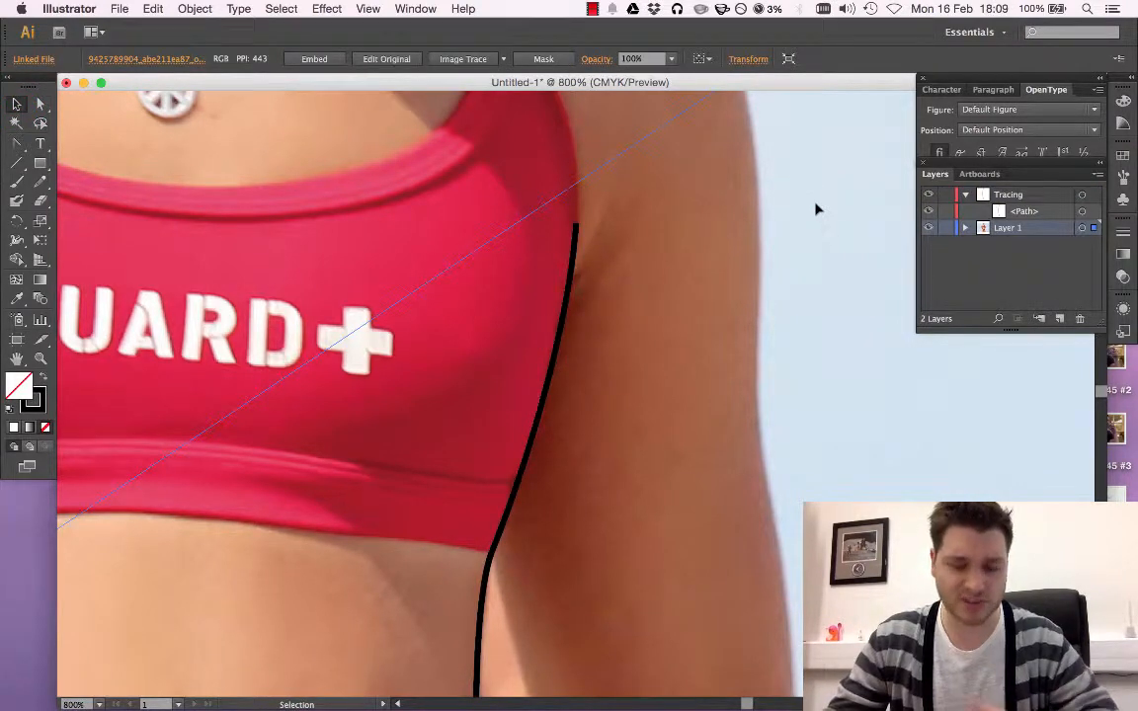
Toggle the visibility of Layer 1 to check the traced line with and without the photo, leaving the photo visible
key(super+minus)
key(super+minus)
key(super+minus)
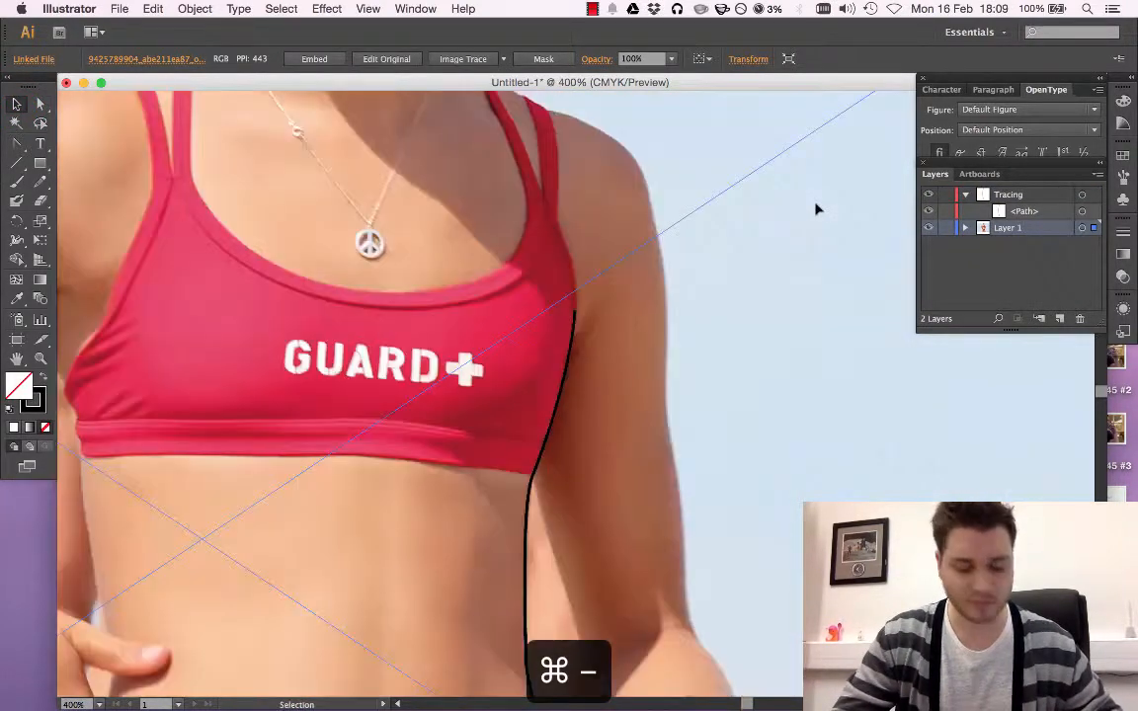
key(super+minus)
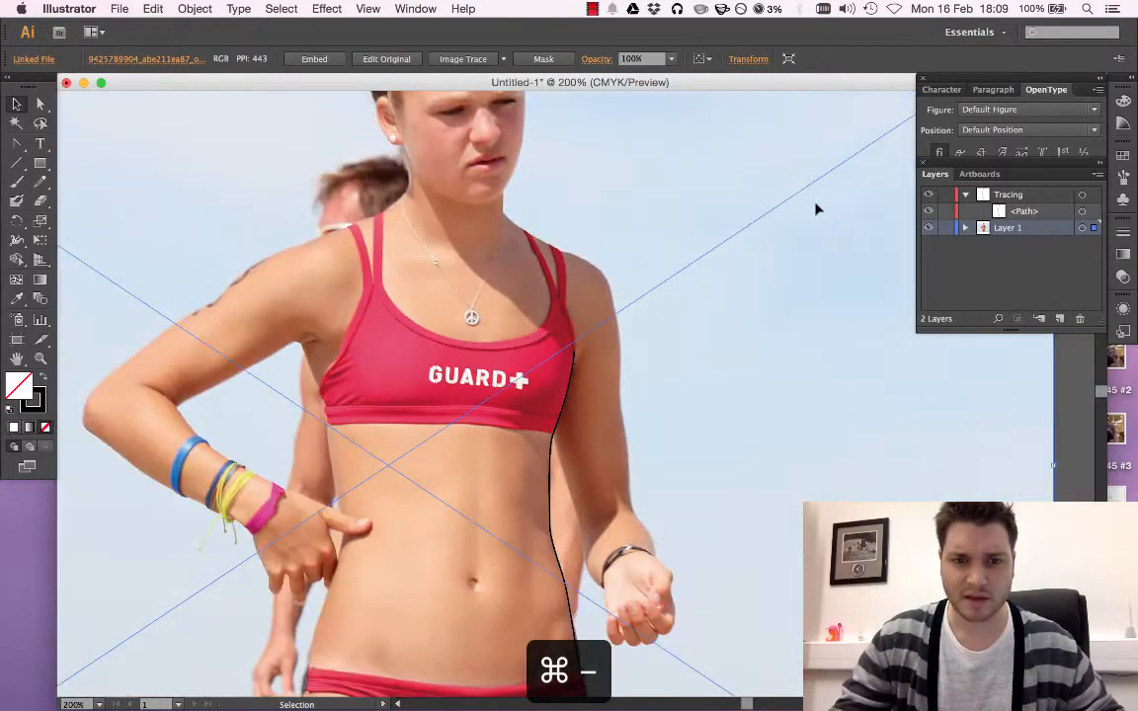
scroll(692, 328, down, 1)
click(928, 227)
click(929, 227)
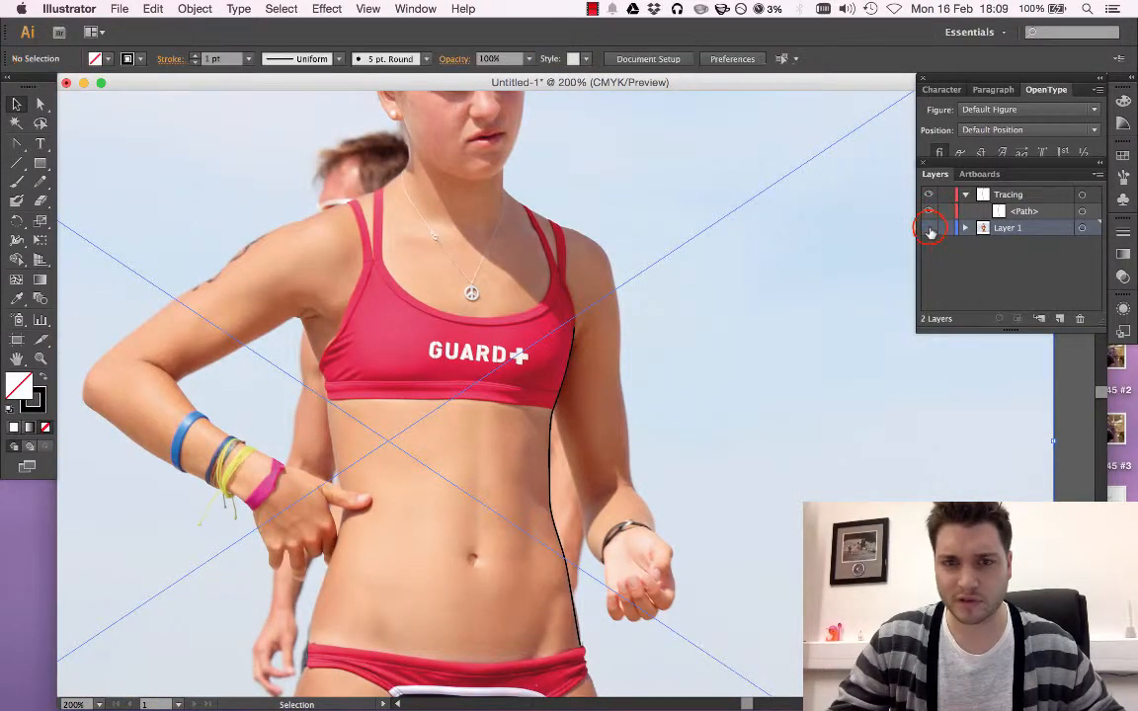
click(928, 227)
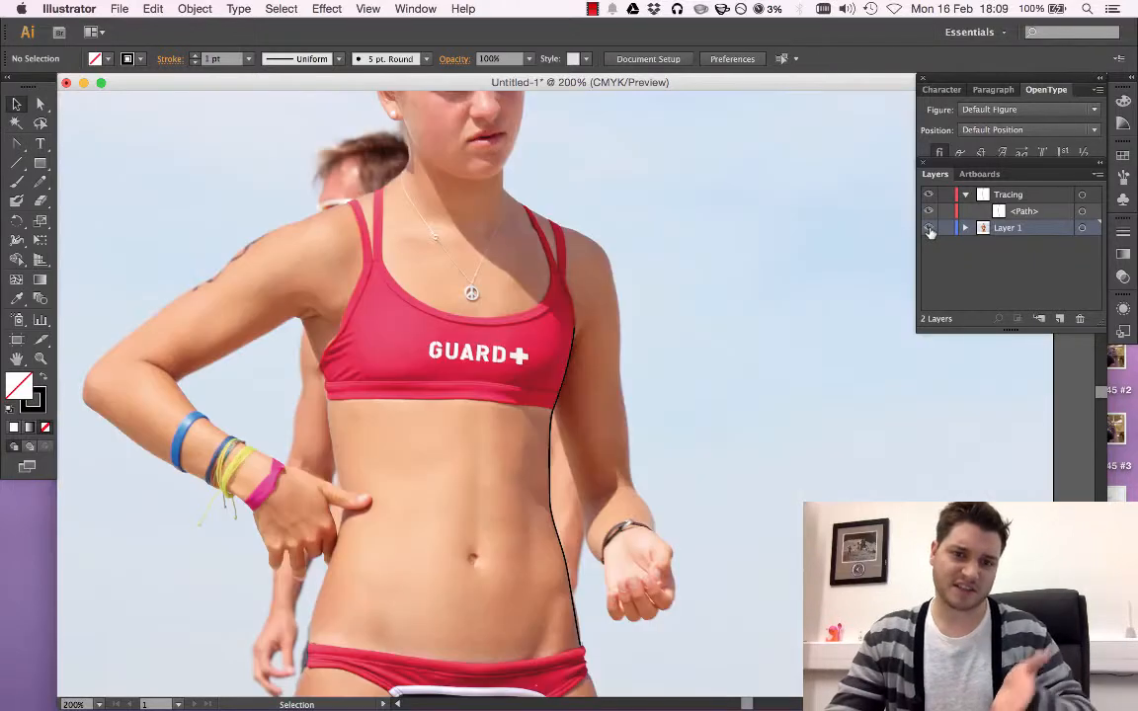
Draw a straight Pen segment from the bent arm's armpit down to the top edge of the bikini top's lower band
key(super+equal)
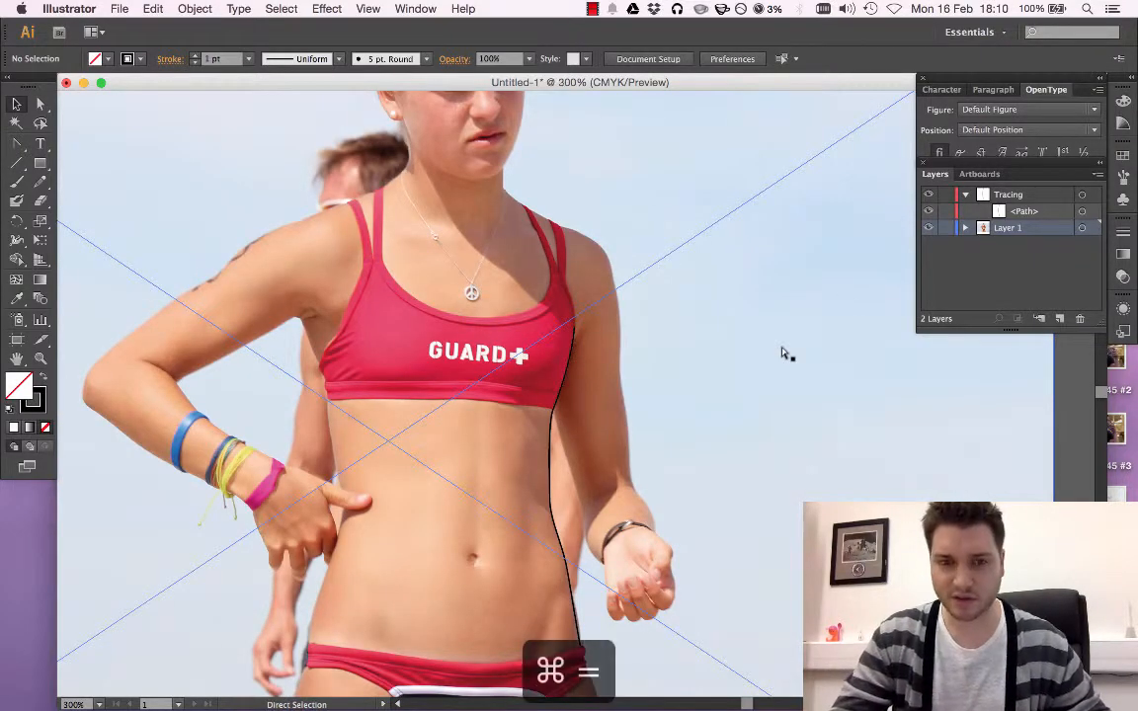
key(super+equal)
key(super+equal)
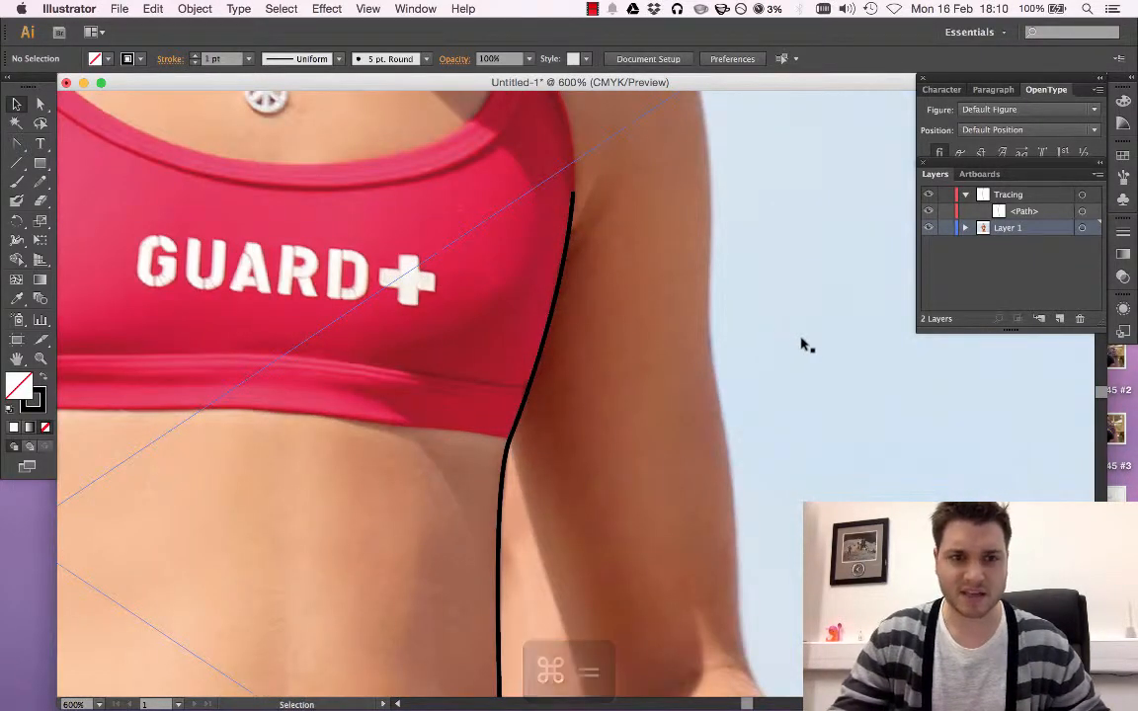
scroll(744, 356, left, 5)
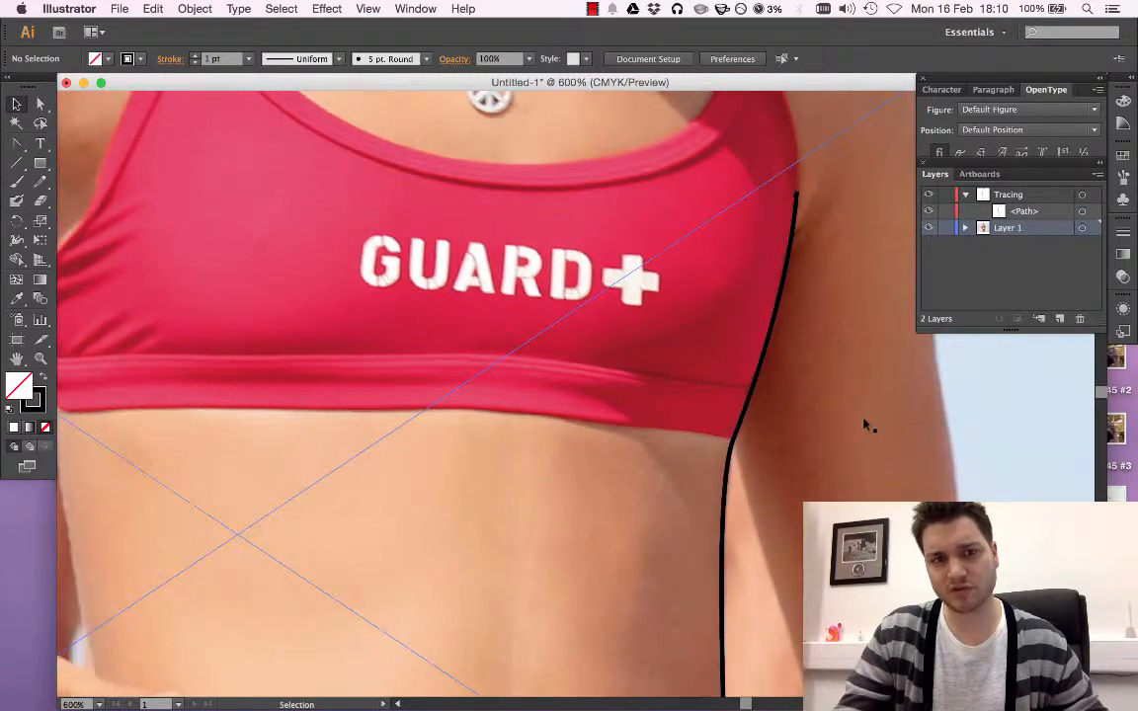
scroll(770, 395, left, 5)
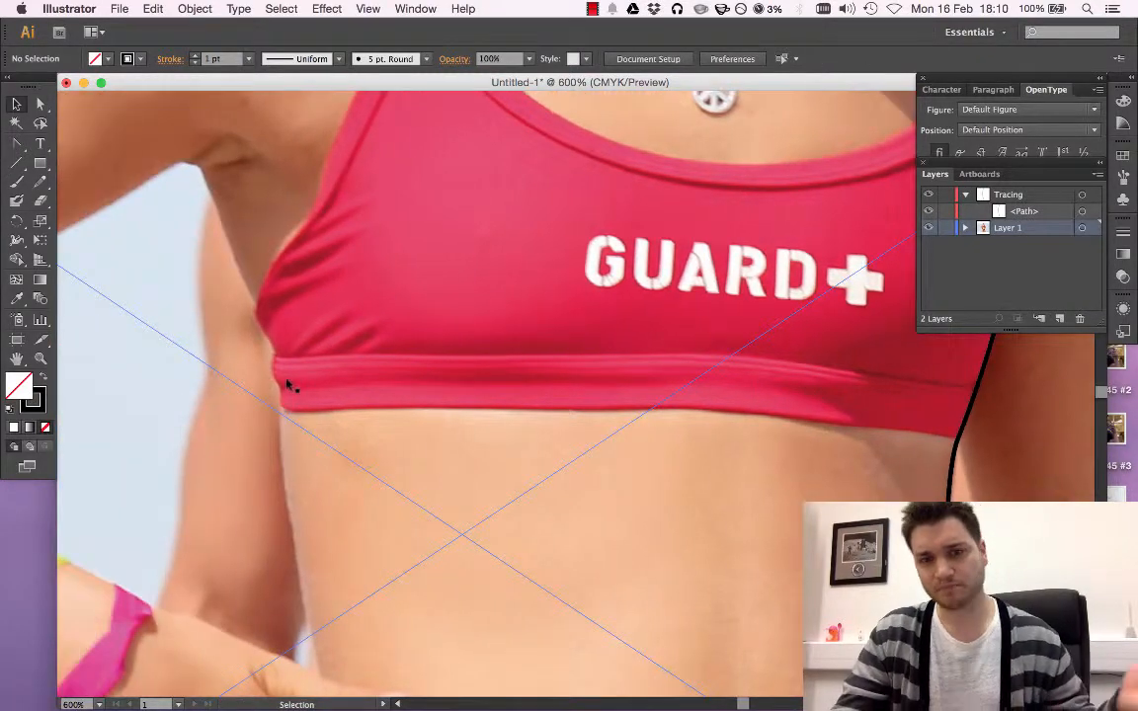
scroll(305, 389, up, 5)
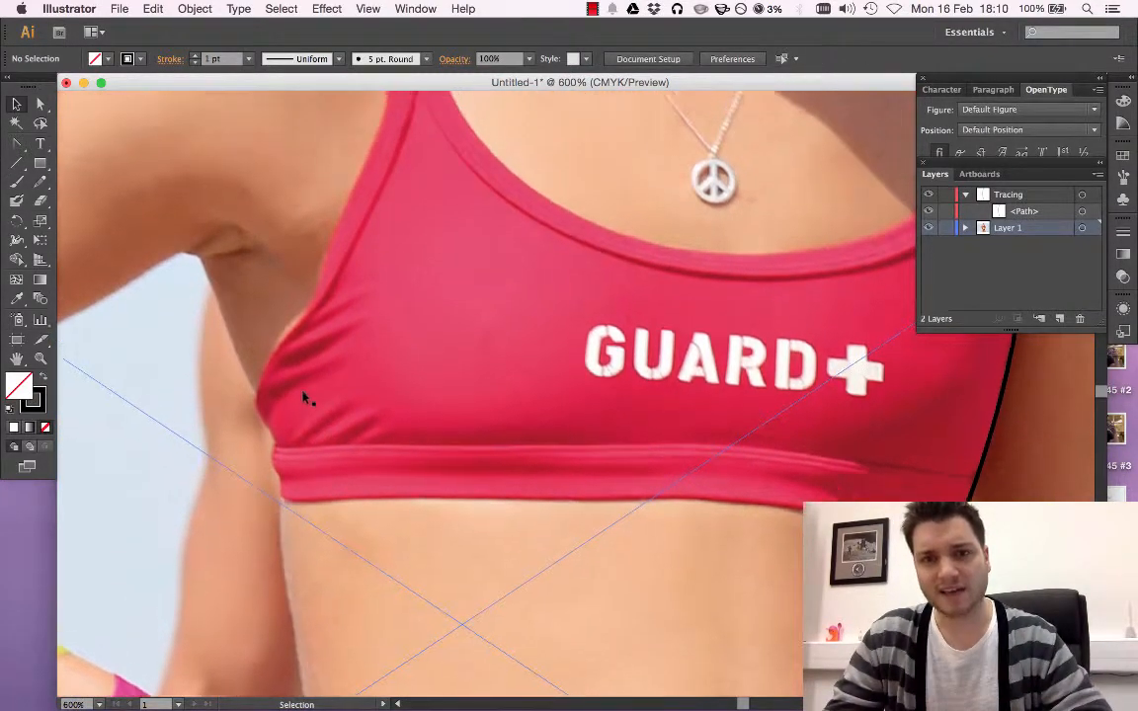
scroll(305, 400, up, 2)
scroll(305, 400, down, 1)
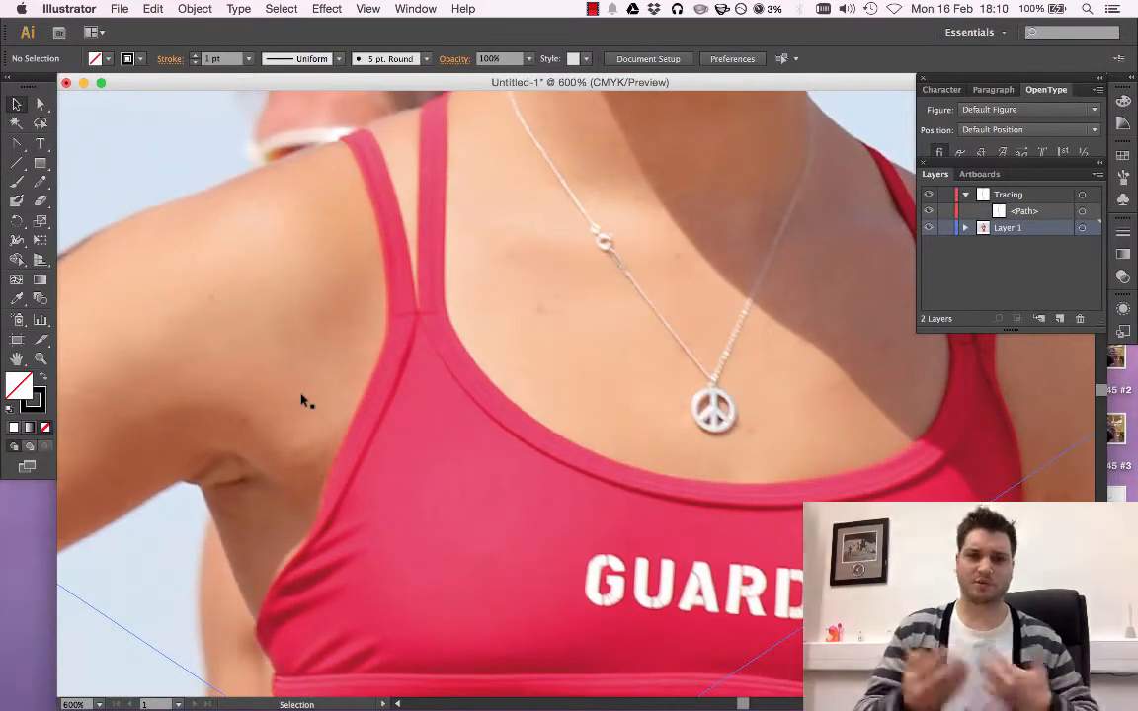
scroll(304, 400, down, 3)
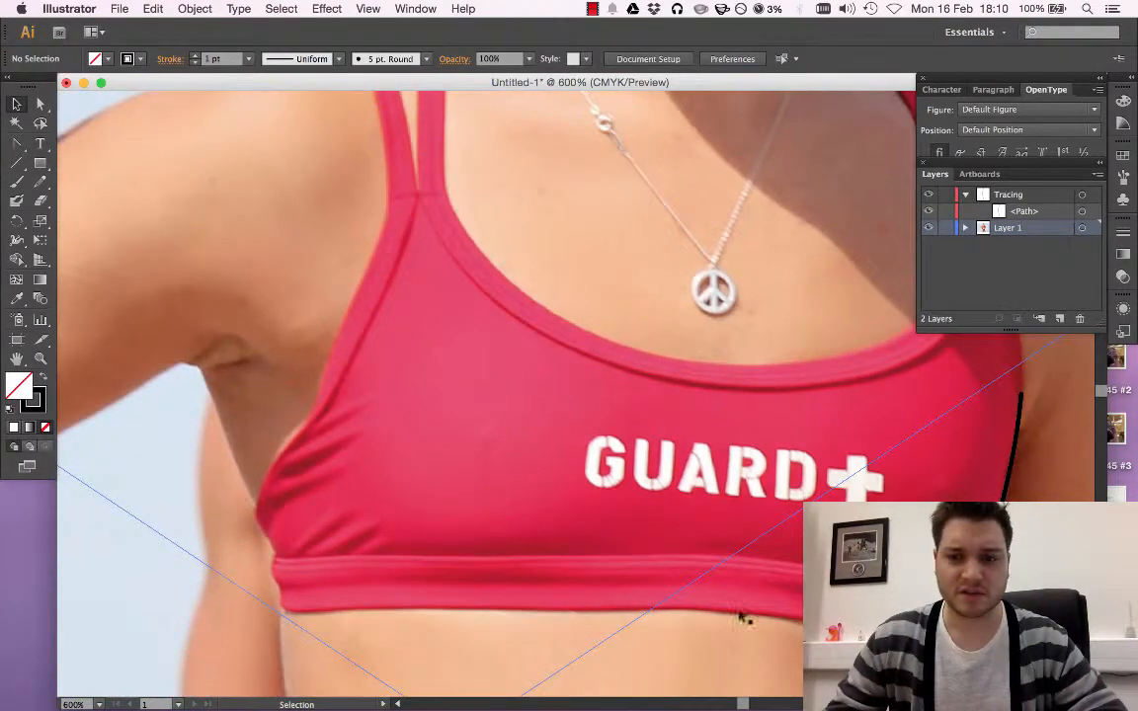
scroll(200, 378, down, 1)
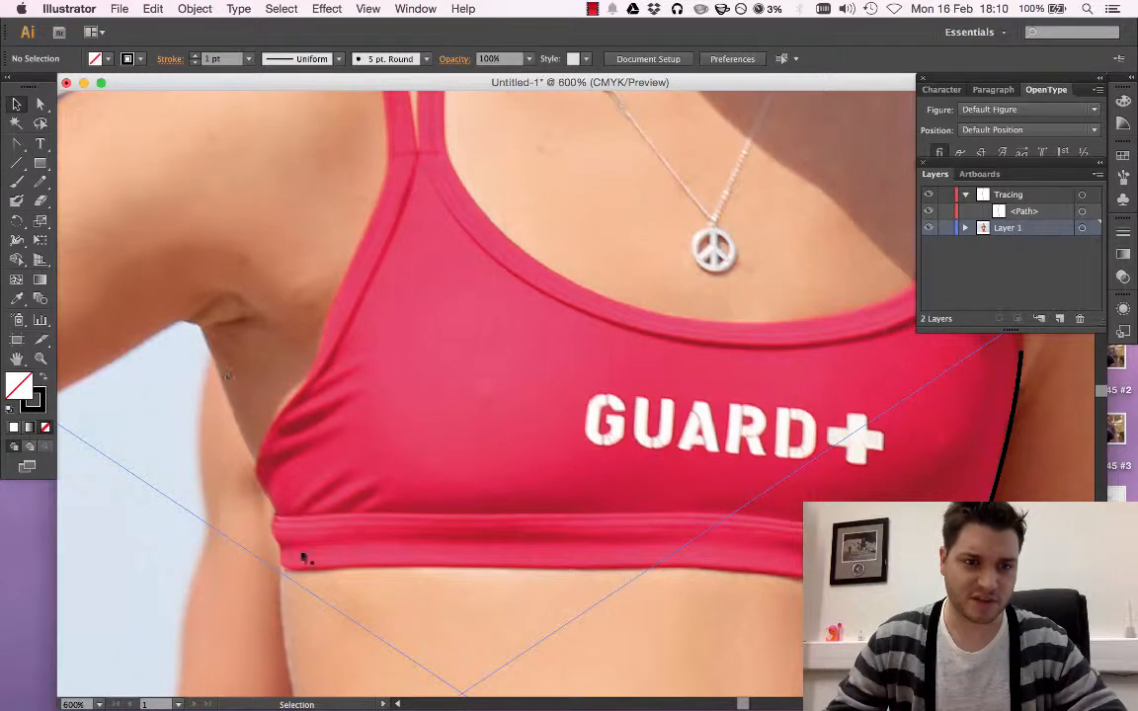
scroll(301, 550, down, 3)
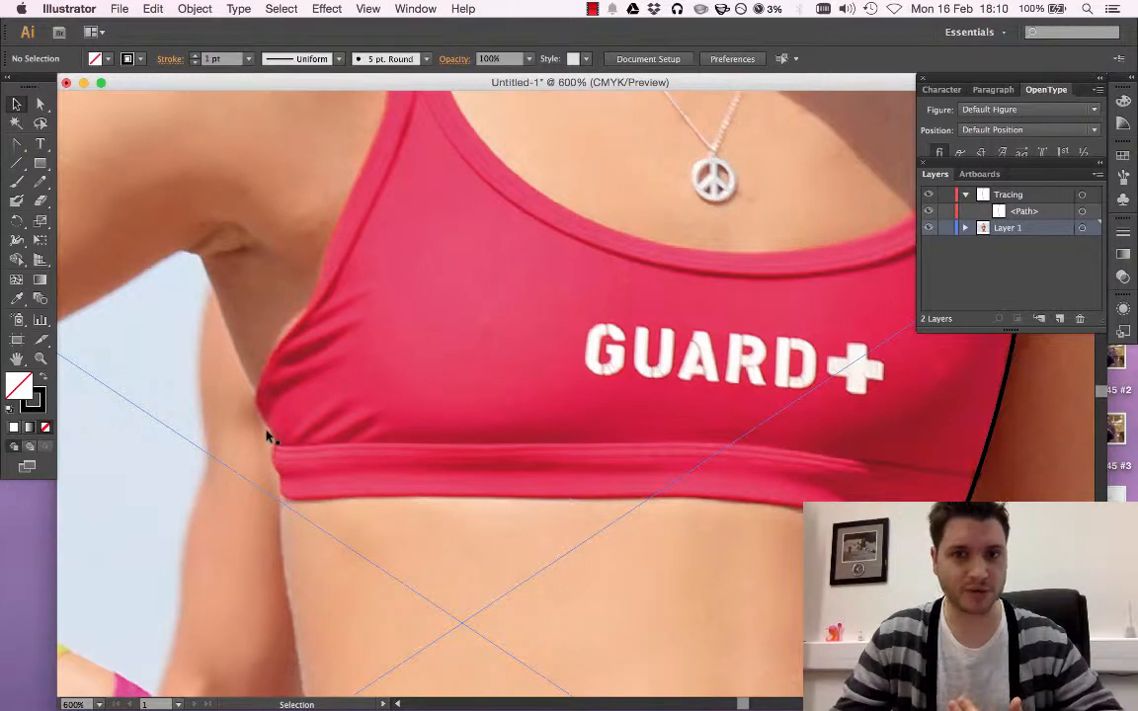
scroll(267, 434, down, 2)
click(14, 146)
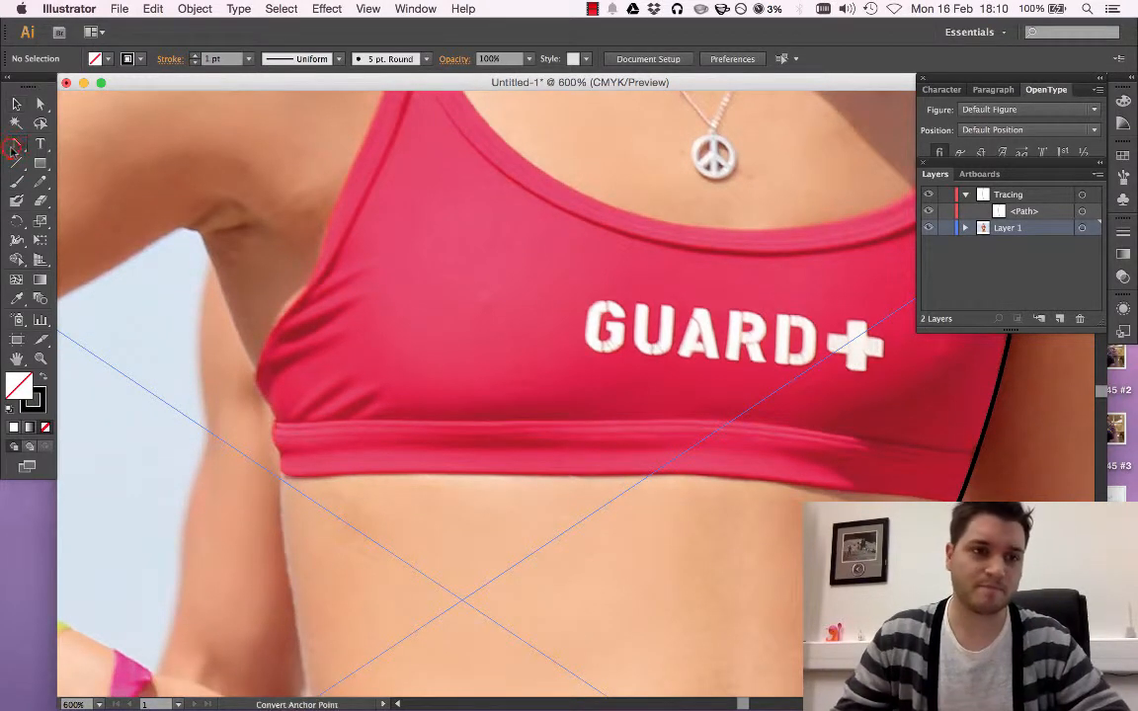
drag(14, 147, 79, 143)
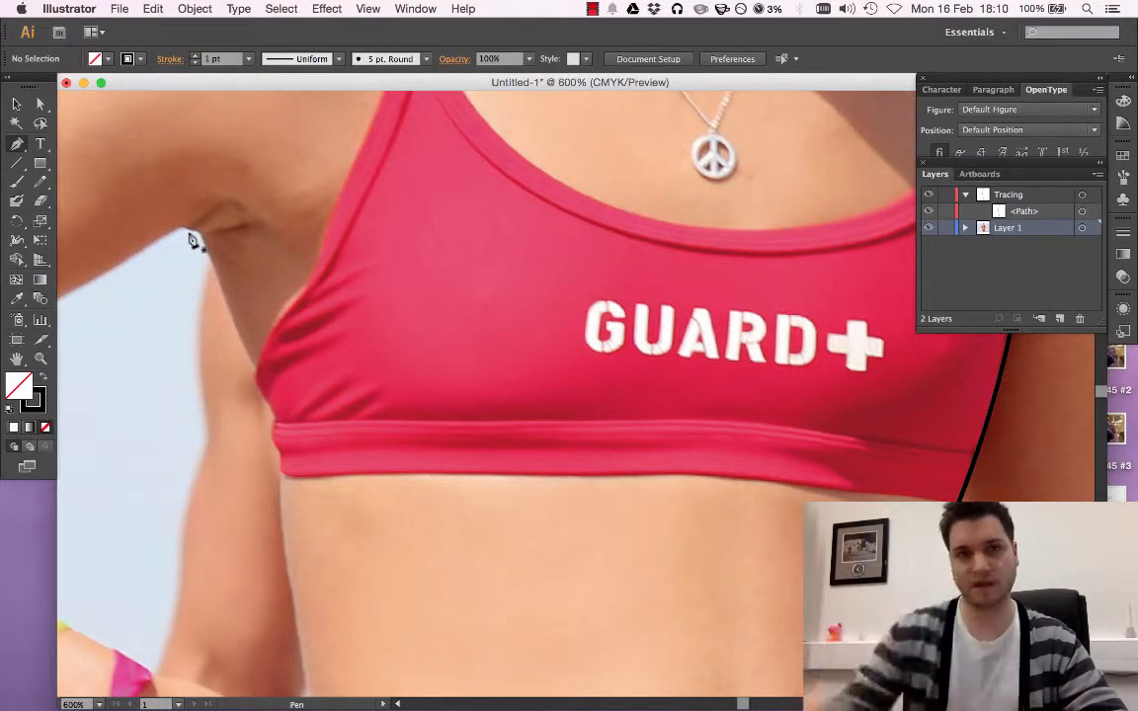
drag(192, 237, 200, 234)
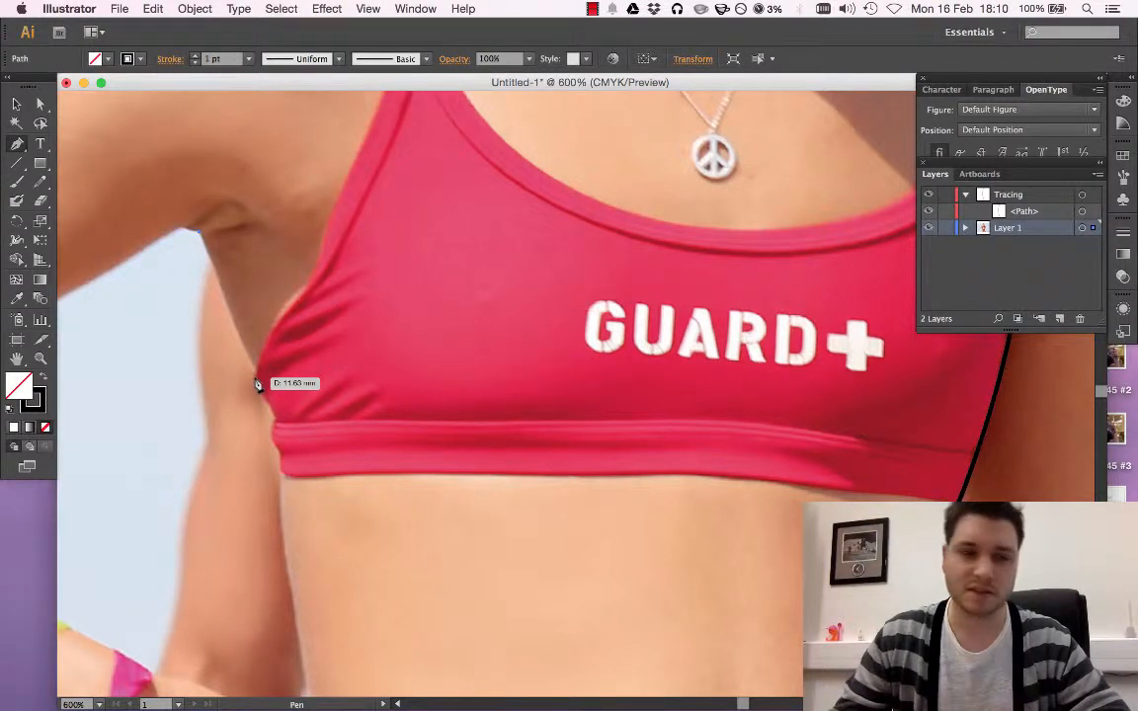
click(274, 425)
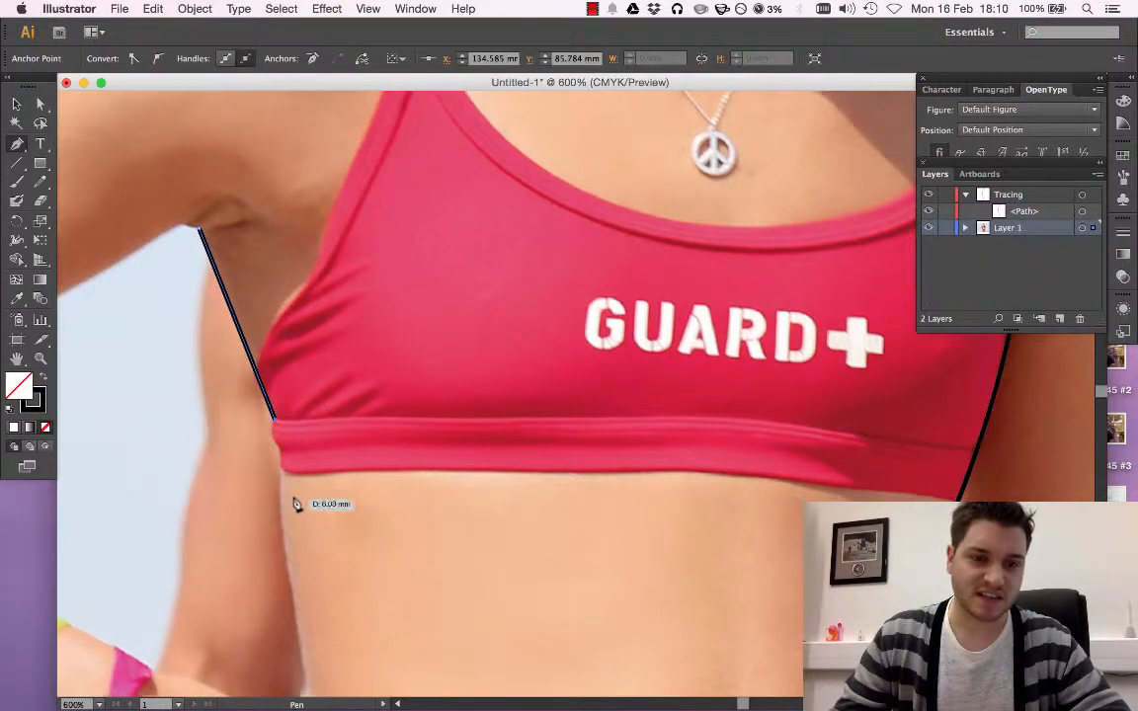
Extend the path with a straight segment down to the outer corner of the bikini bottom's waistband, and finish drawing
scroll(291, 474, down, 3)
scroll(285, 333, down, 5)
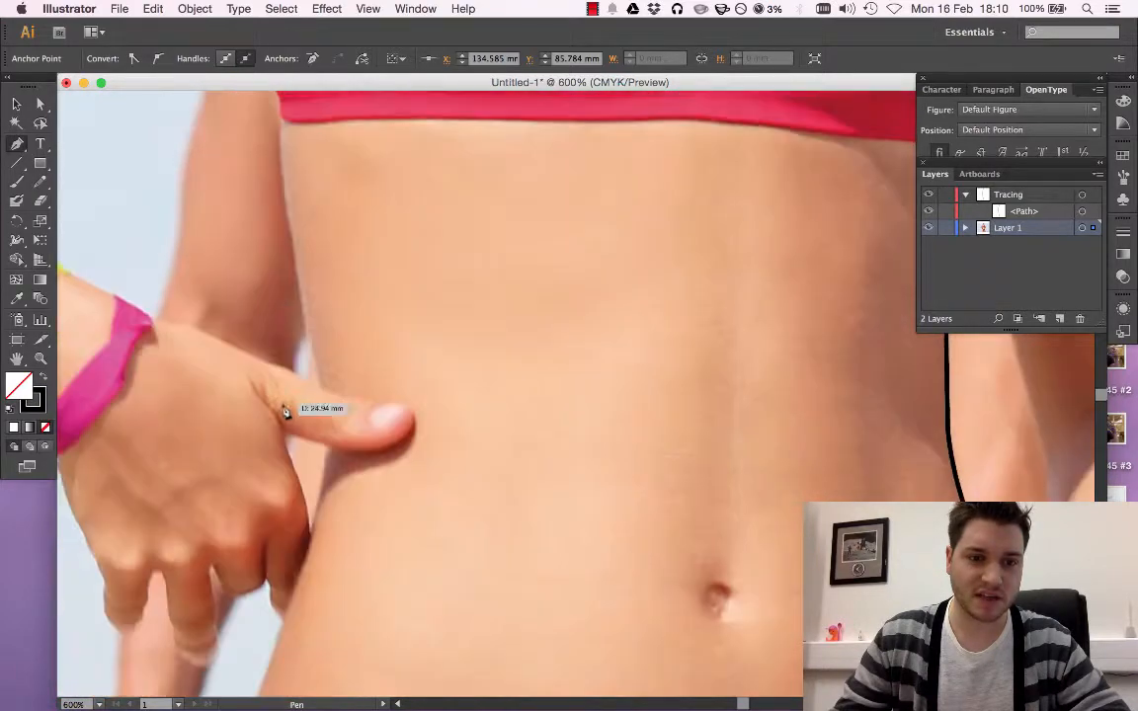
scroll(287, 411, down, 2)
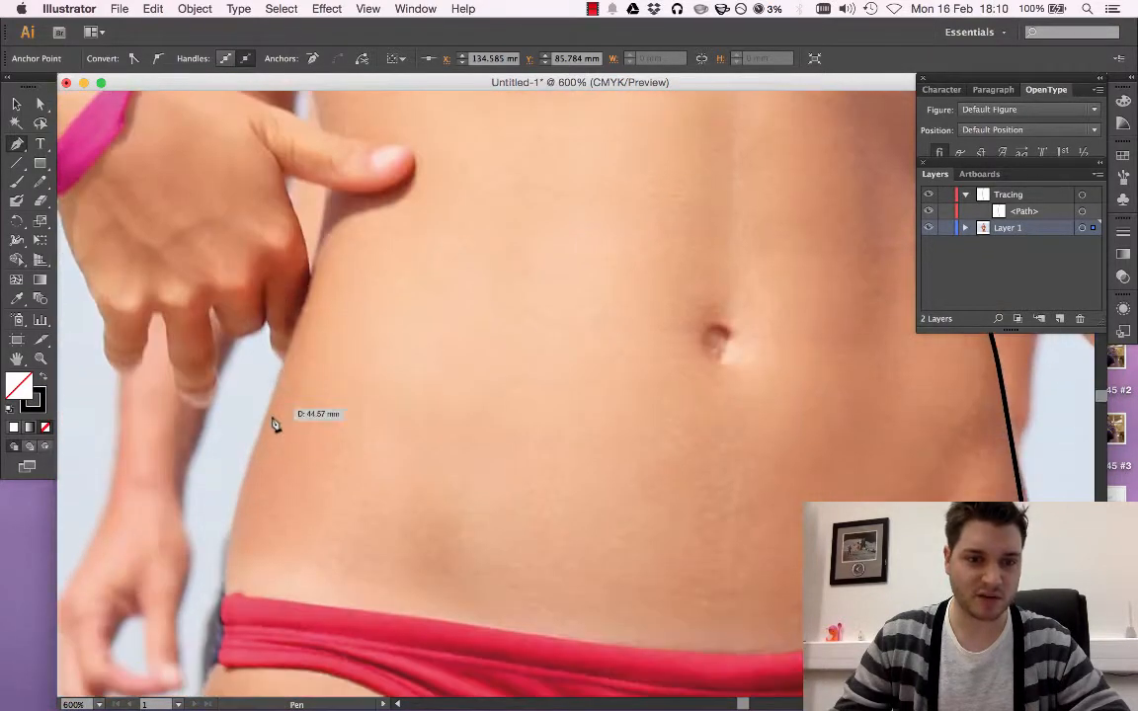
click(220, 598)
click(221, 595)
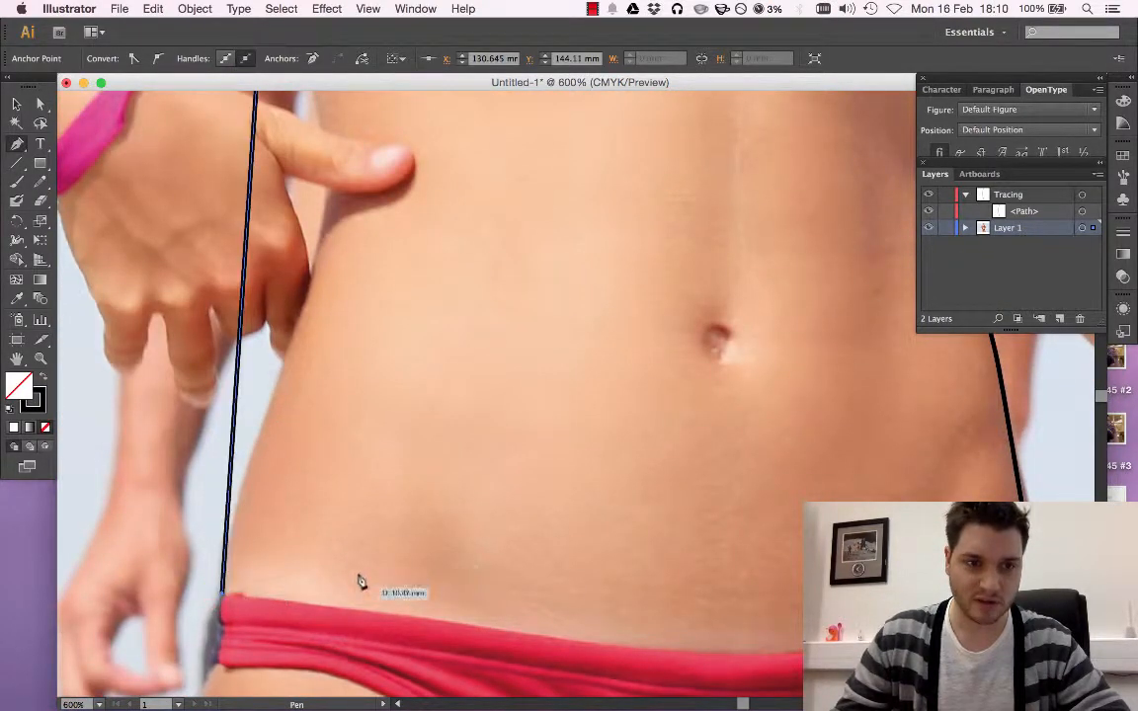
scroll(370, 522, up, 1)
key(super+minus)
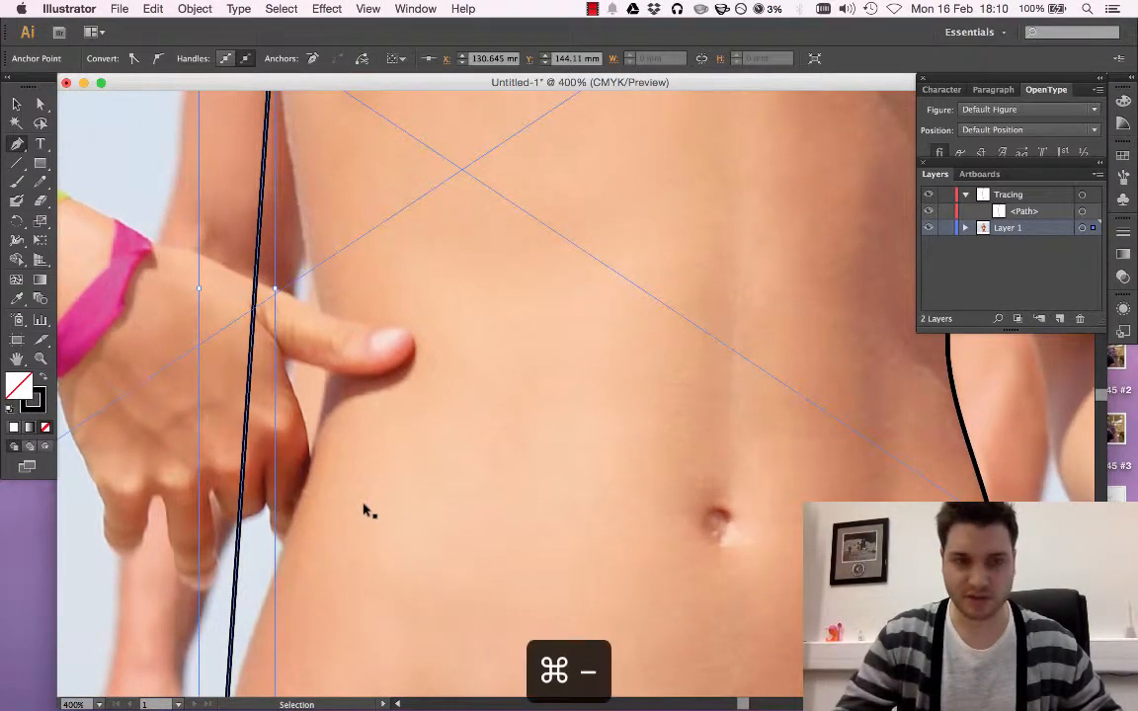
key(super+minus)
click(16, 103)
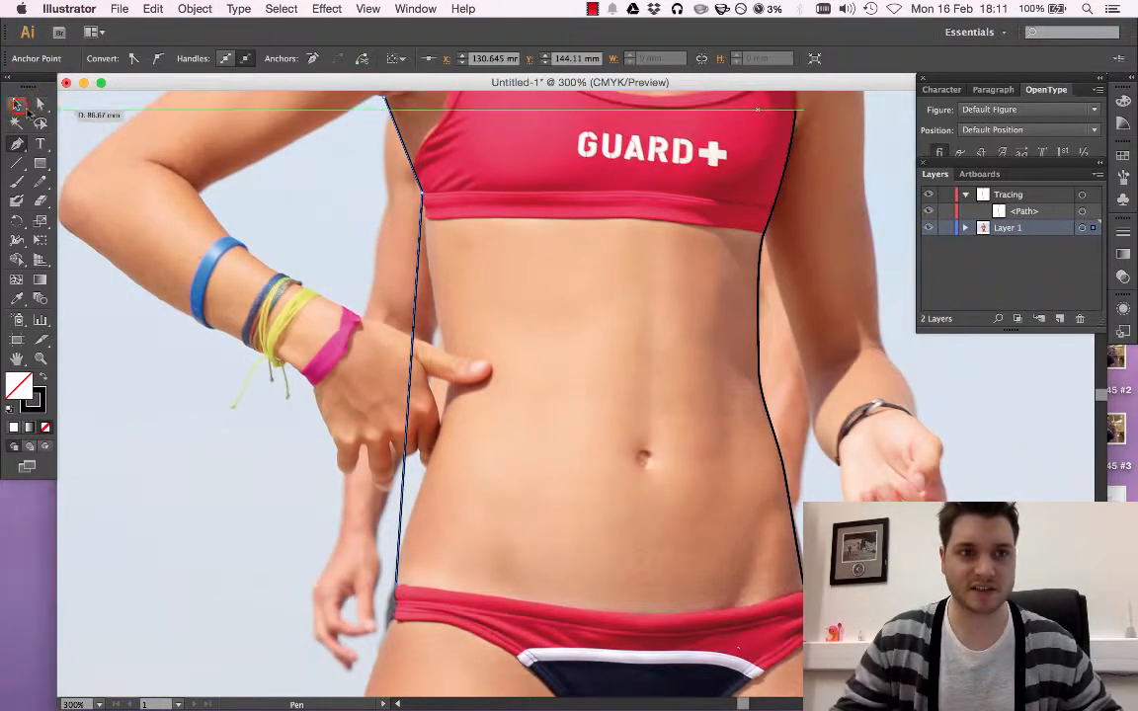
Toggle the visibility of Layer 1 to check which traced lines remain without the photo
scroll(374, 352, up, 1)
click(927, 229)
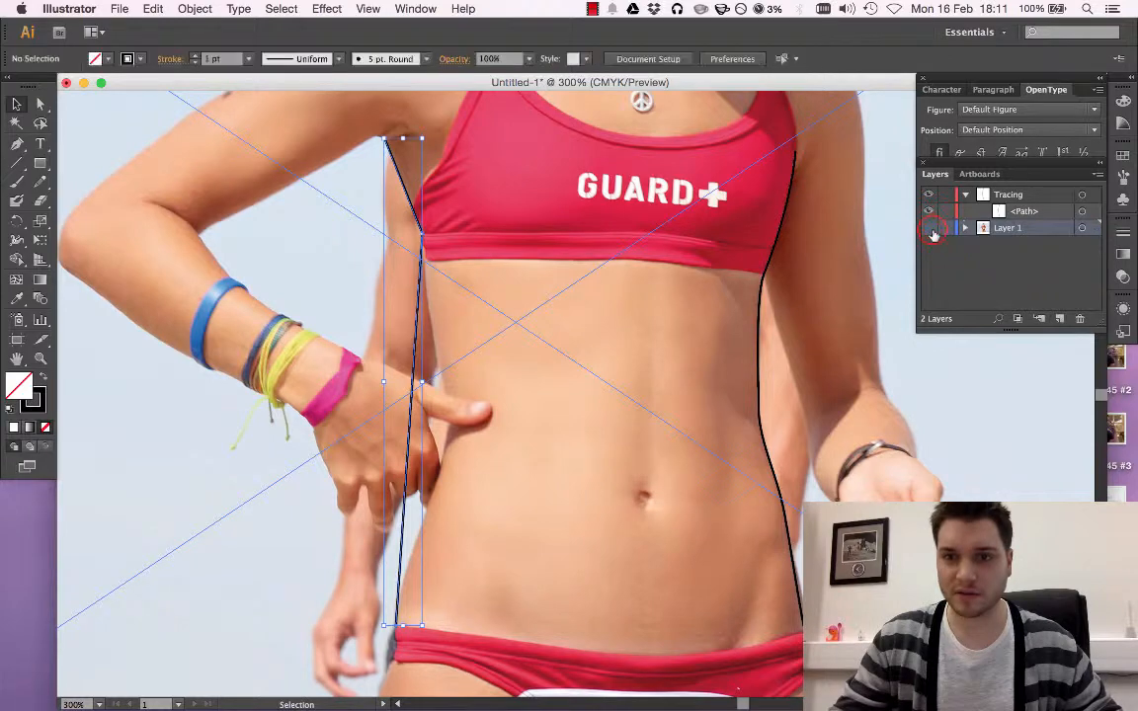
double_click(929, 228)
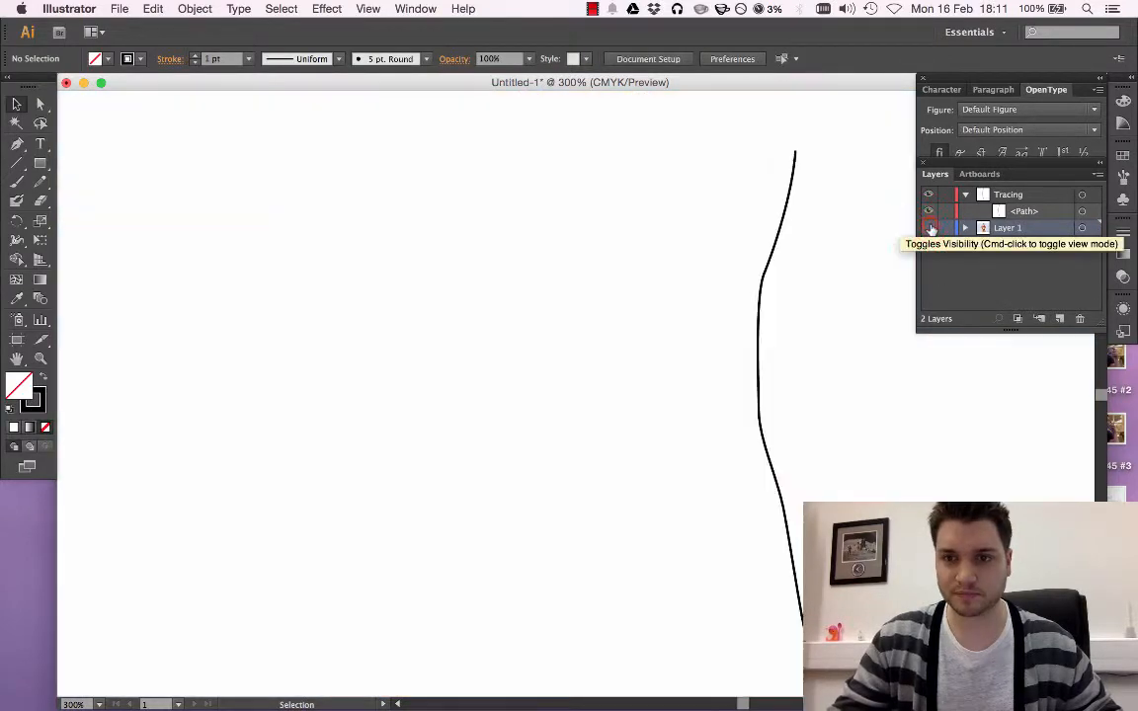
click(929, 228)
Move the bent-arm side's path from Layer 1 into the Tracing layer, and check it by toggling its visibility
click(419, 280)
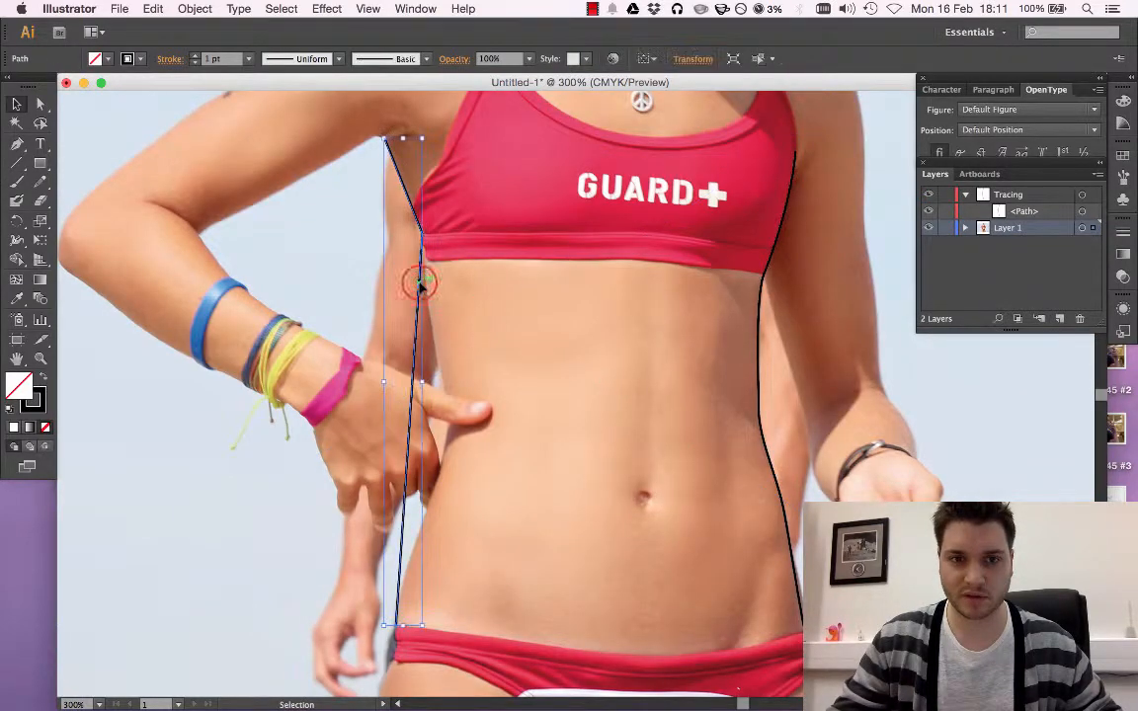
click(965, 228)
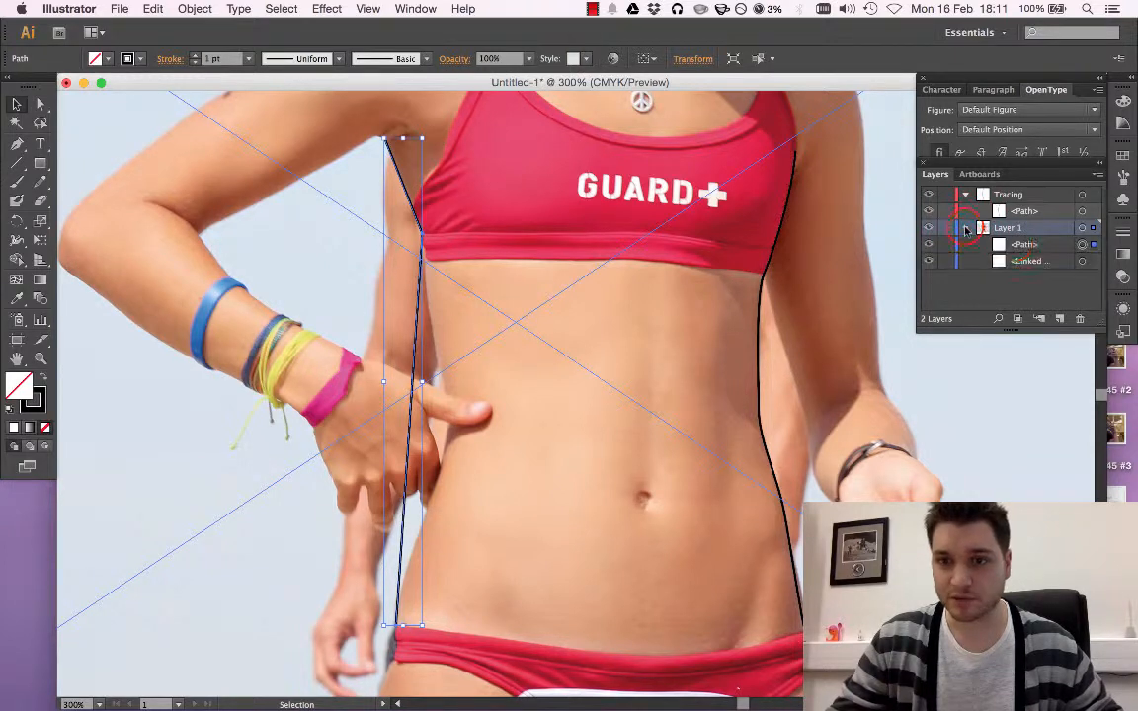
click(1022, 244)
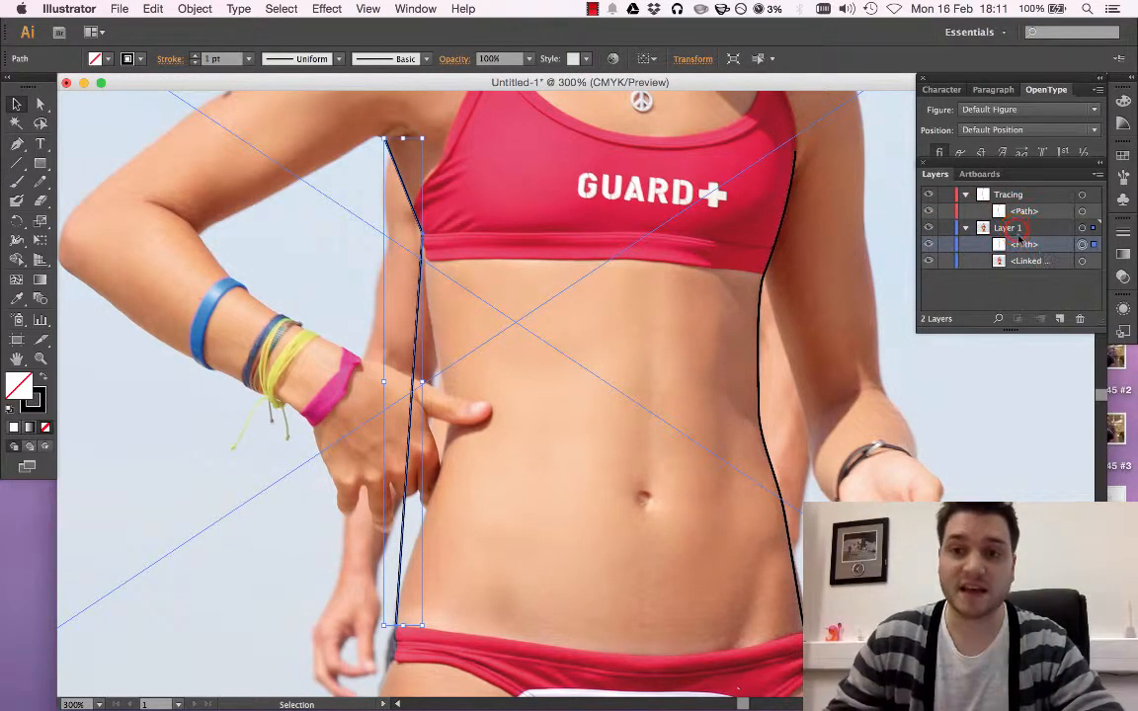
click(1015, 229)
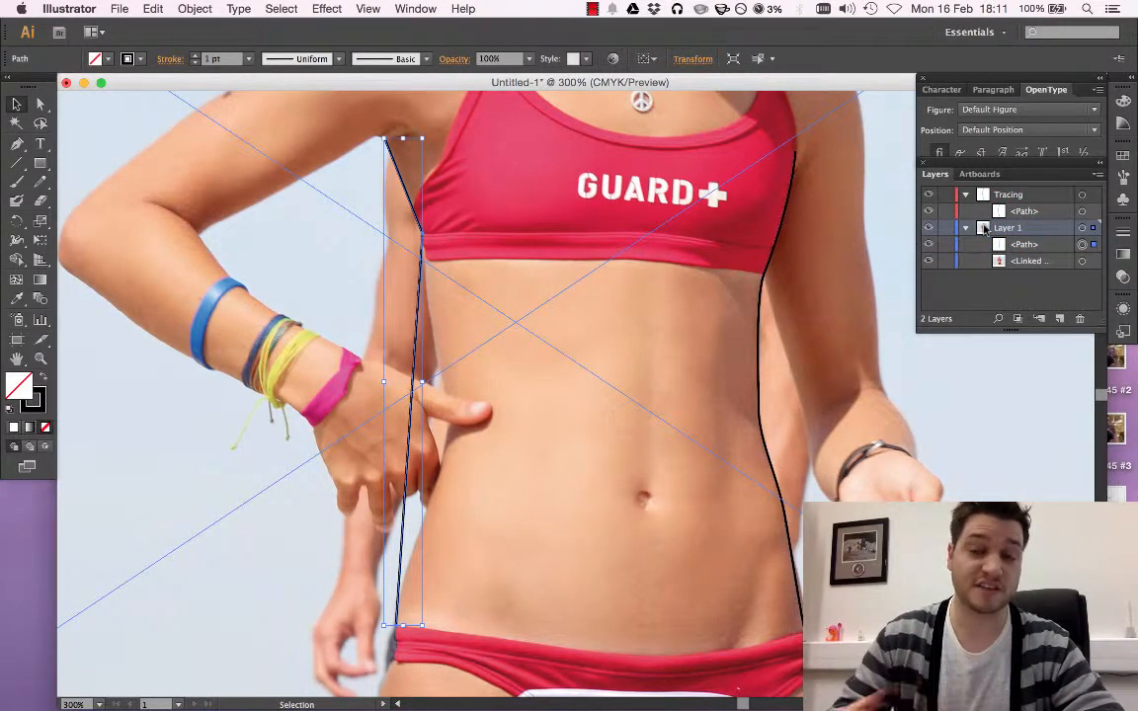
click(1004, 243)
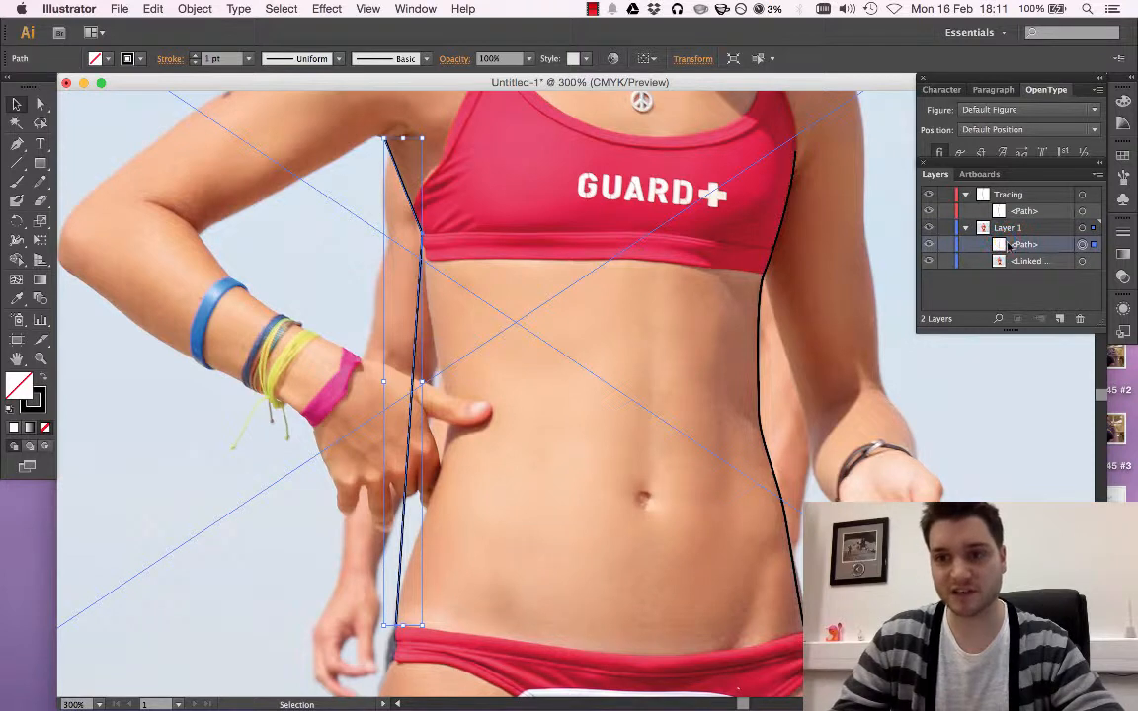
drag(1022, 246, 1026, 227)
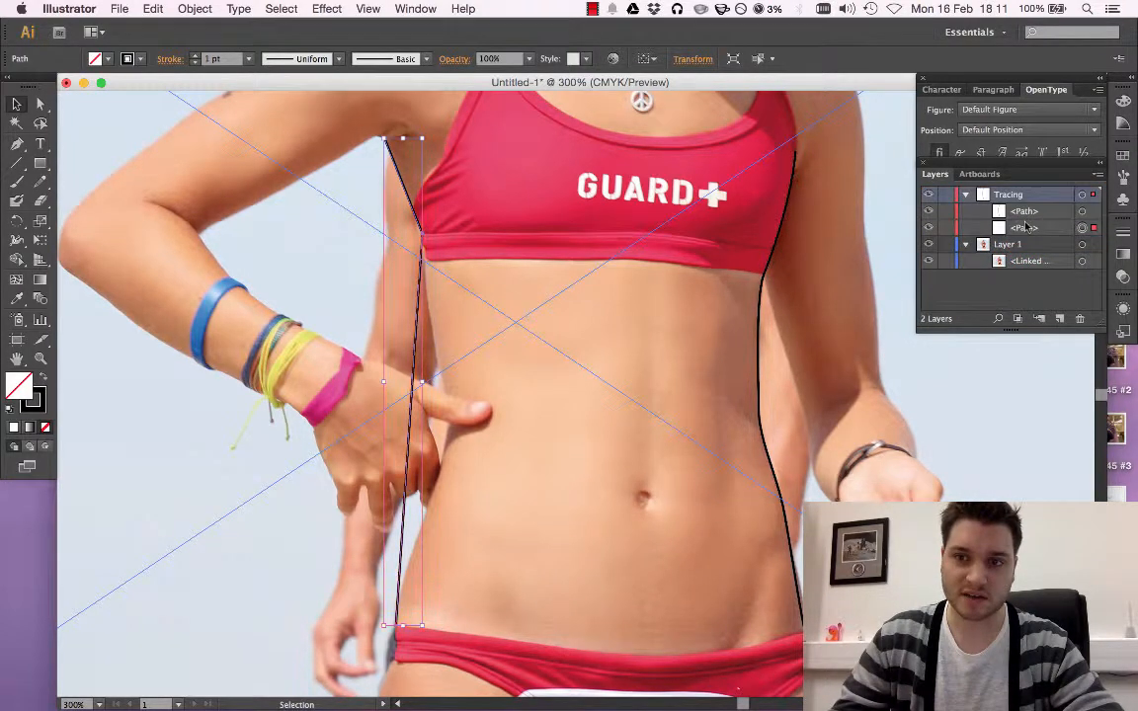
click(929, 228)
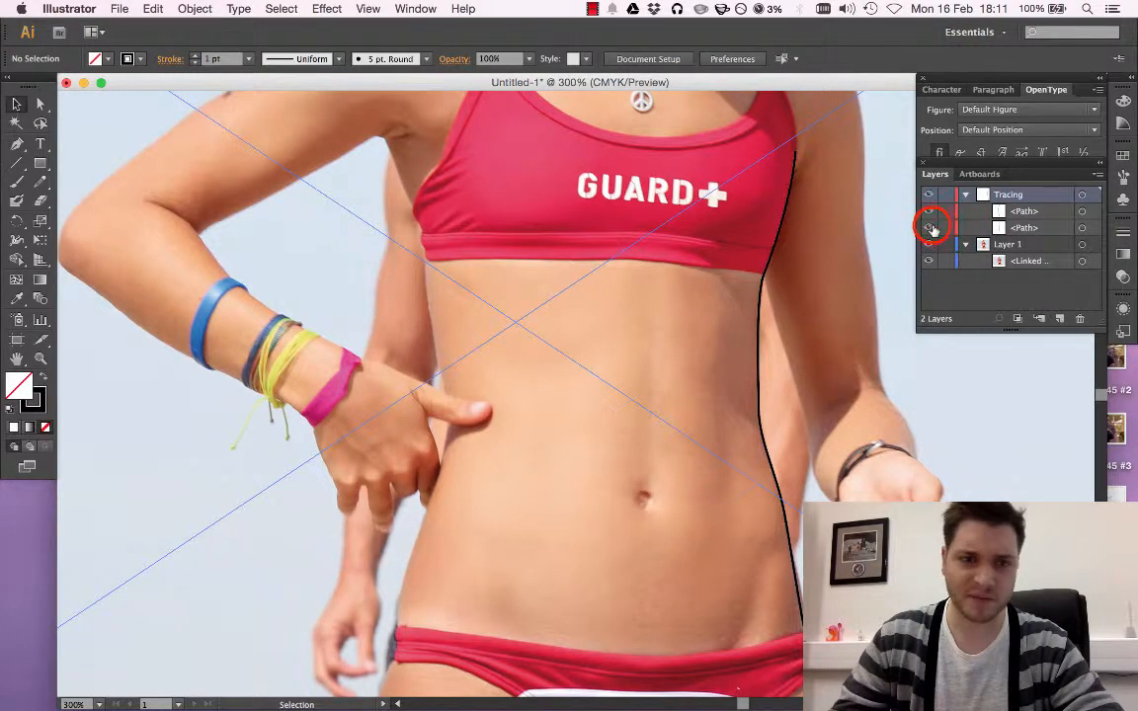
click(928, 228)
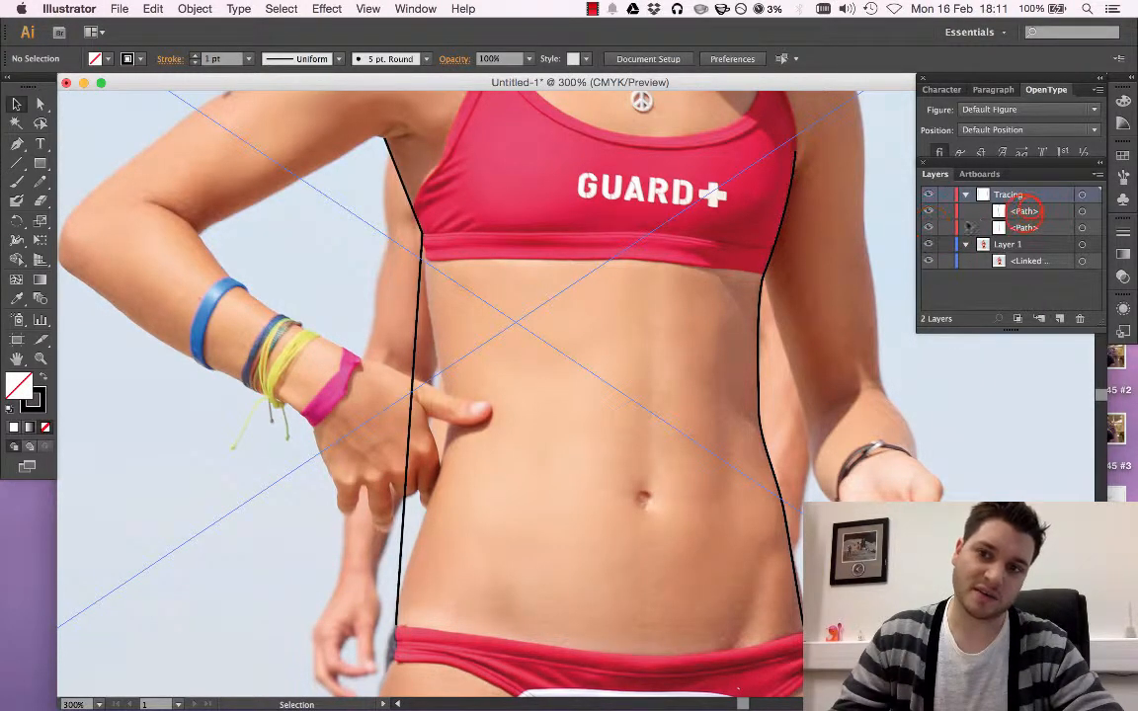
Rename the Tracing layer's upper path as Right body and the lower path as Left Body
double_click(1025, 210)
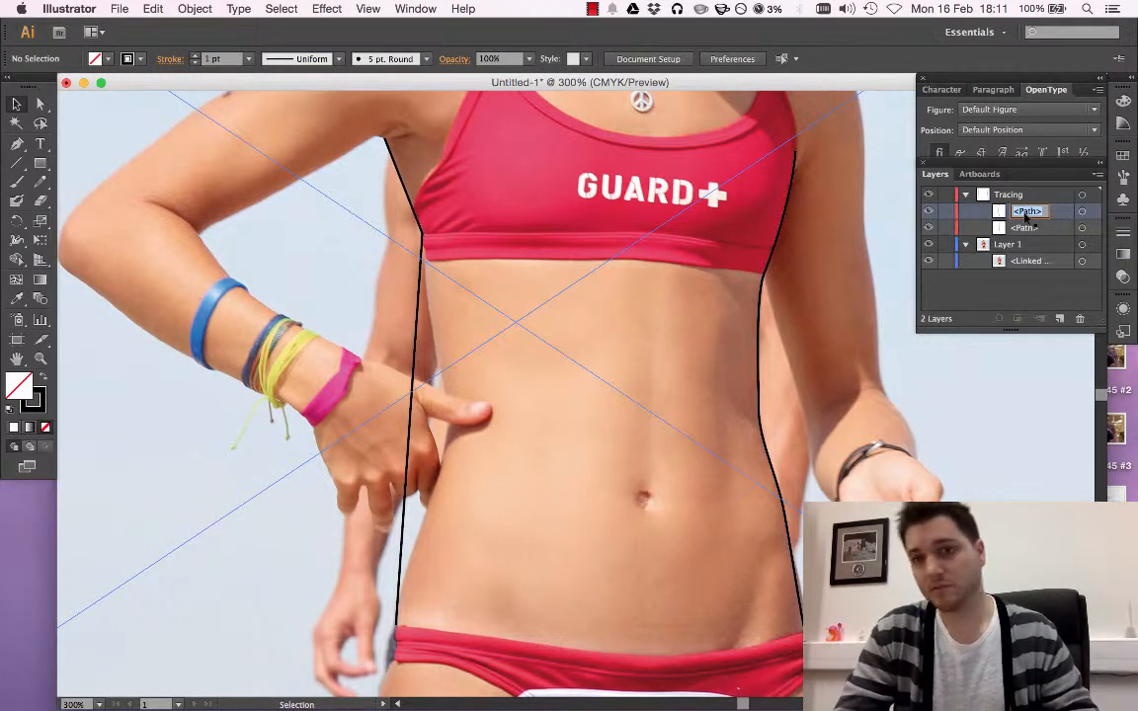
text(Rig)
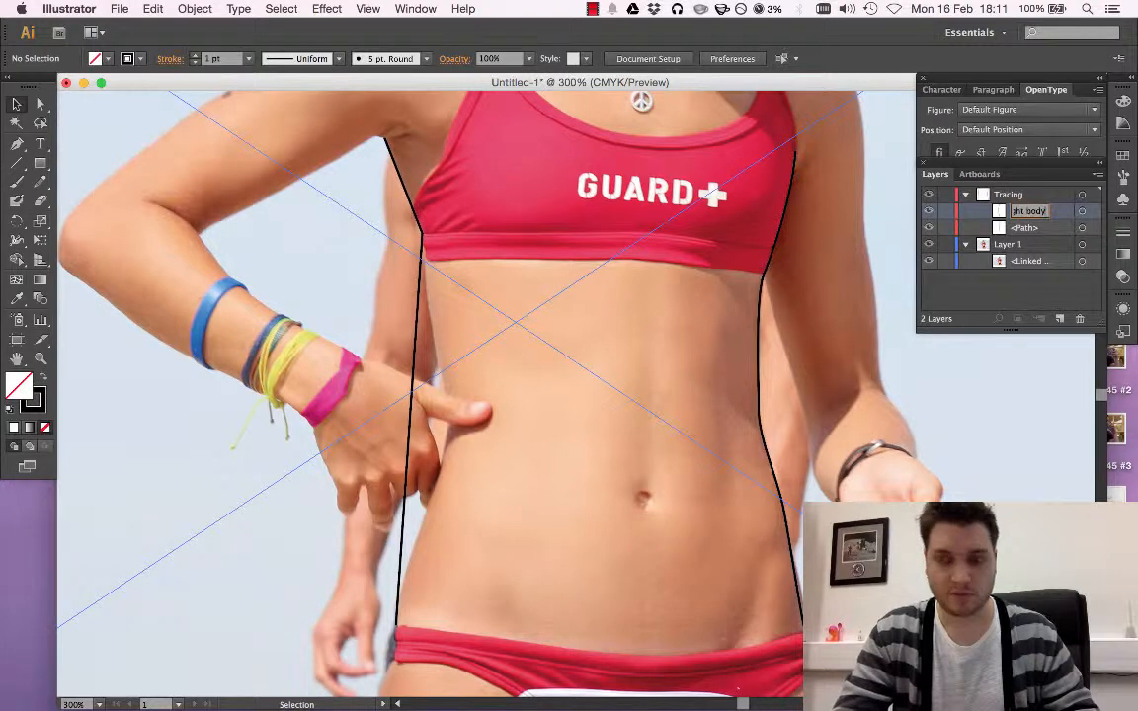
text(ht body)
double_click(1030, 227)
text(Le)
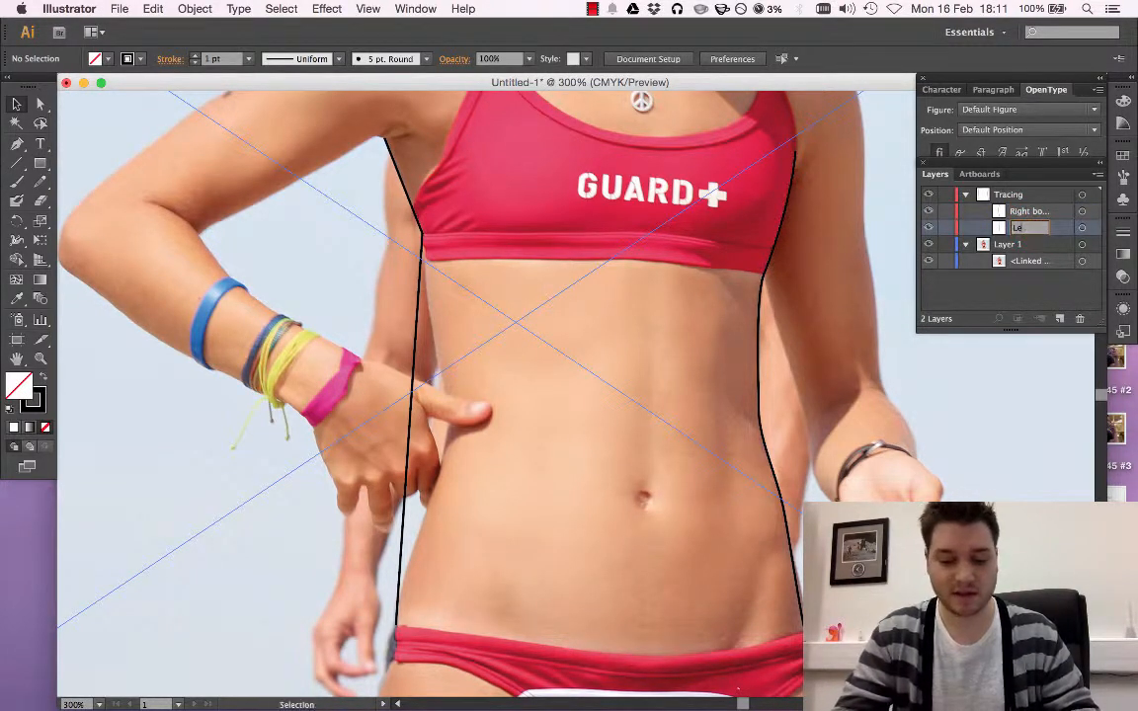
text(ft b)
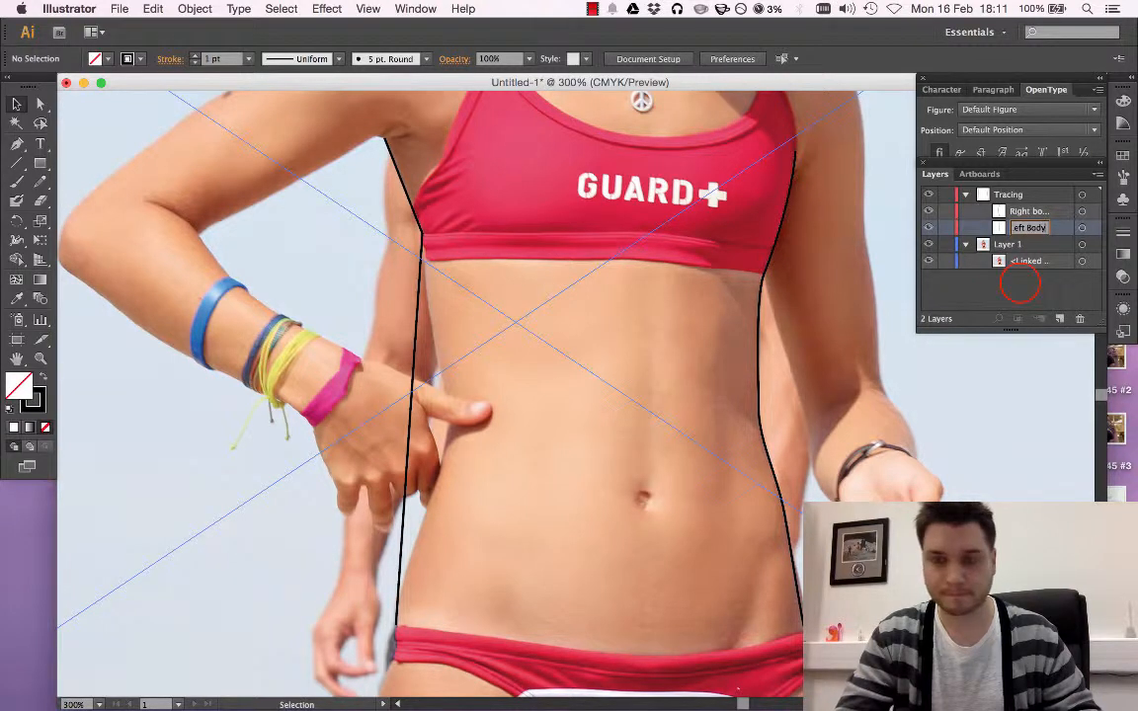
text(ody)
click(1022, 286)
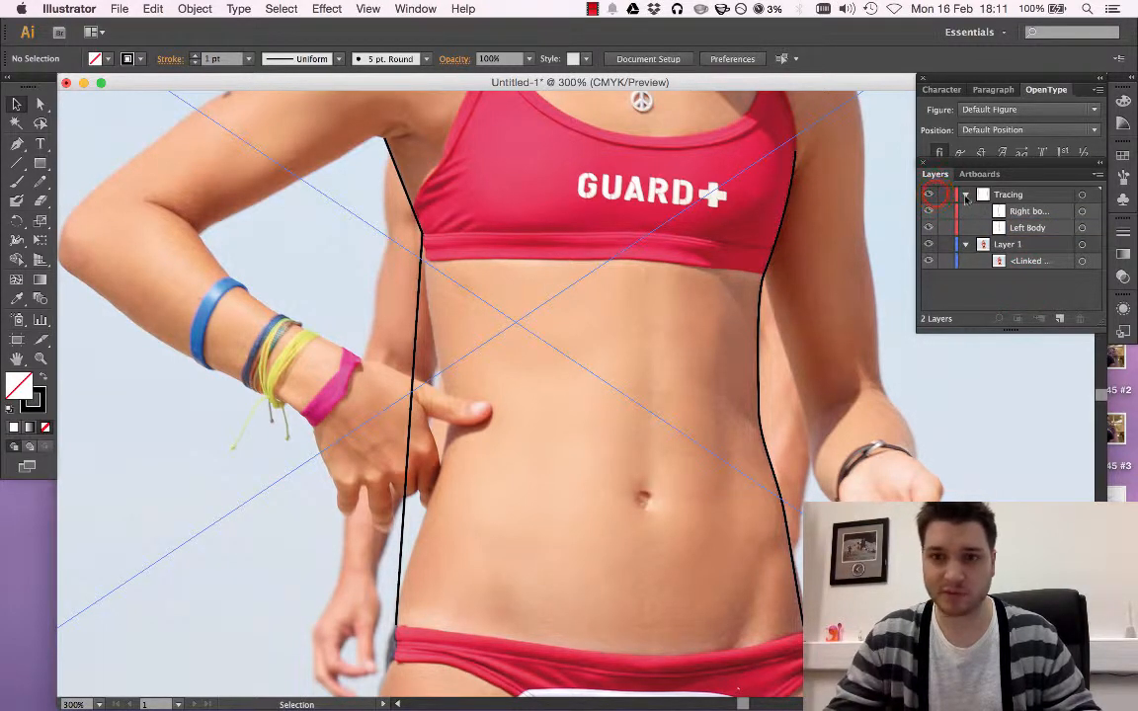
Hide Layer 1 to examine both body outlines without the photo, and show the layer again
click(928, 261)
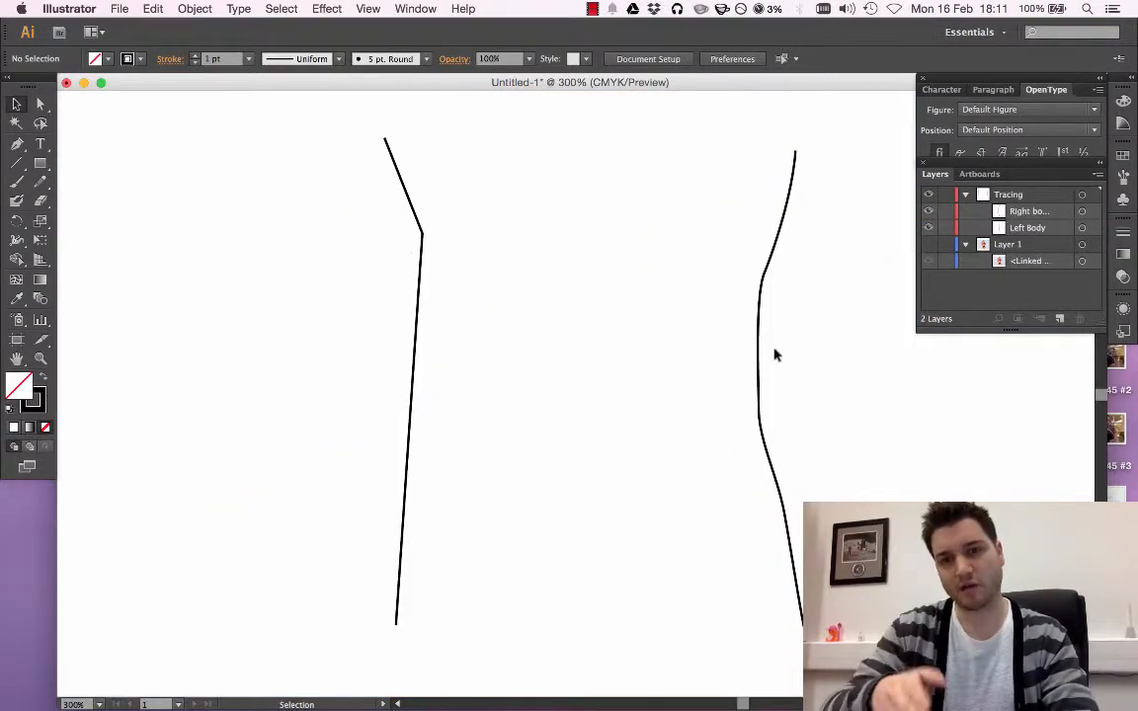
click(929, 246)
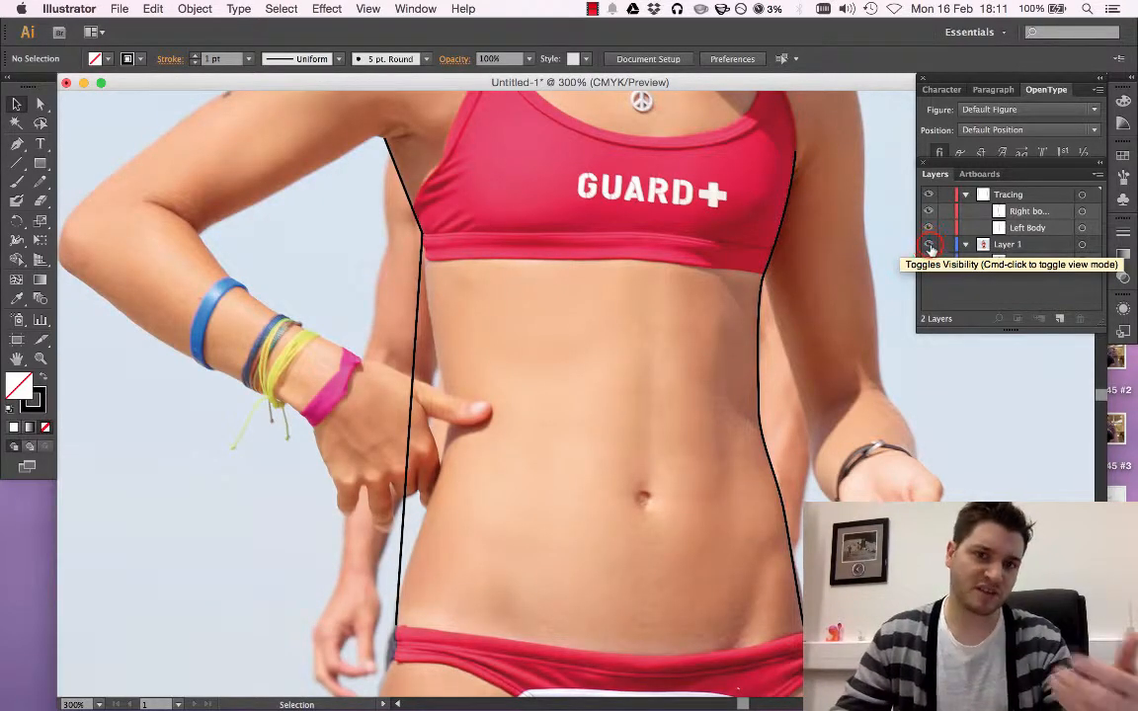
Toggle Layer 1's visibility once more to compare the two outlines with and without the photo
click(930, 248)
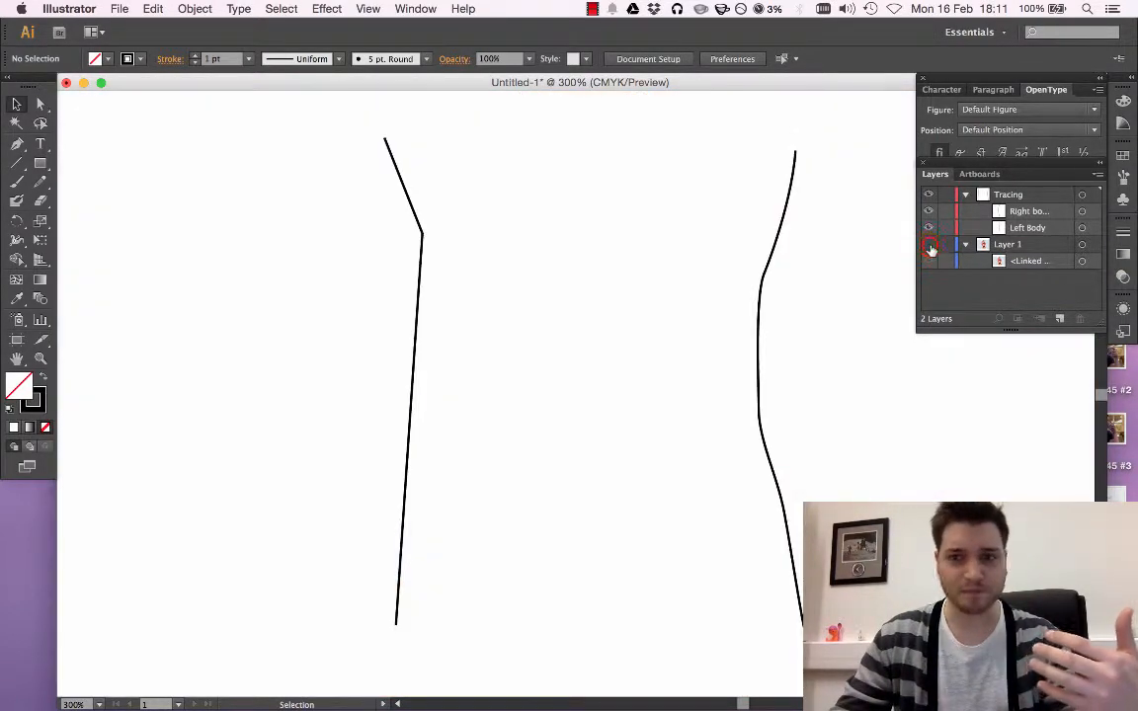
click(929, 246)
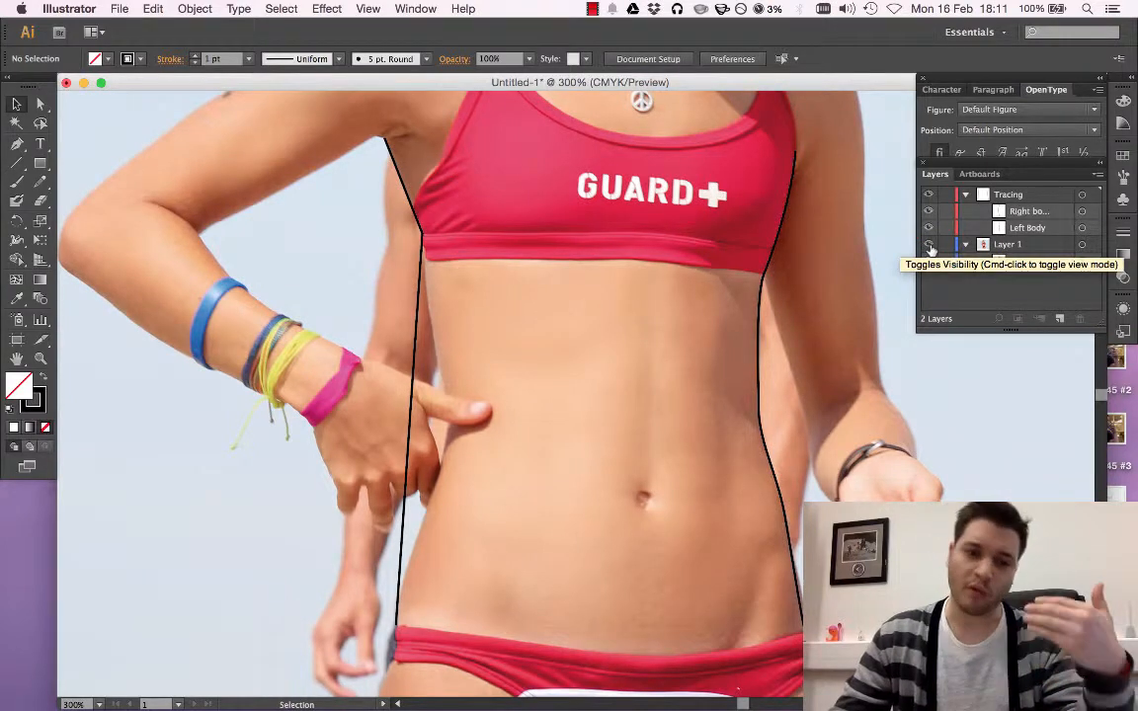
Try to curve the Left Body path's long straight segment by converting its lower end anchor, and undo the change
drag(16, 143, 61, 200)
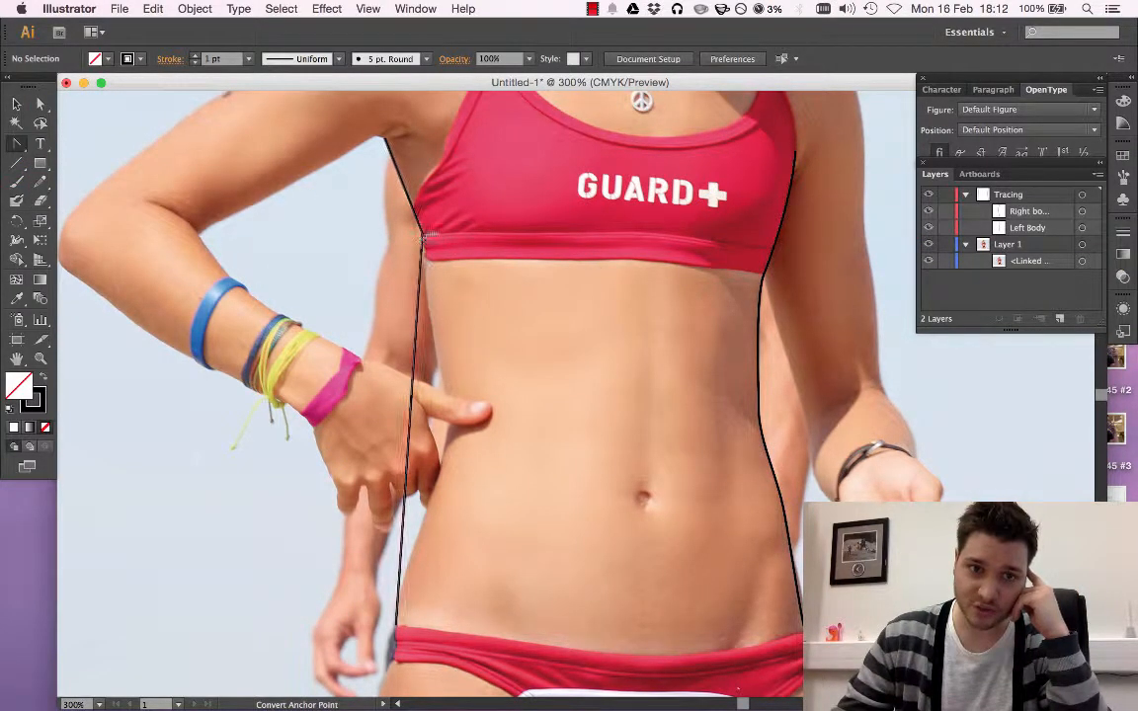
click(393, 624)
drag(395, 625, 302, 678)
scroll(427, 563, up, 2)
scroll(432, 541, up, 3)
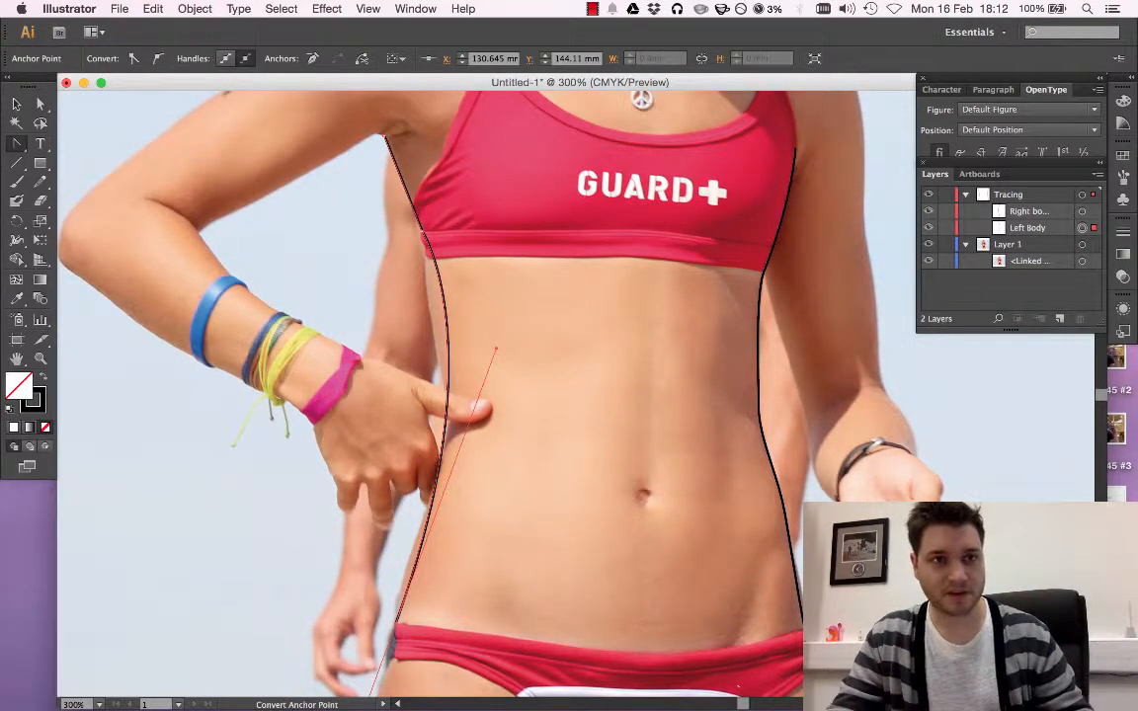
click(118, 8)
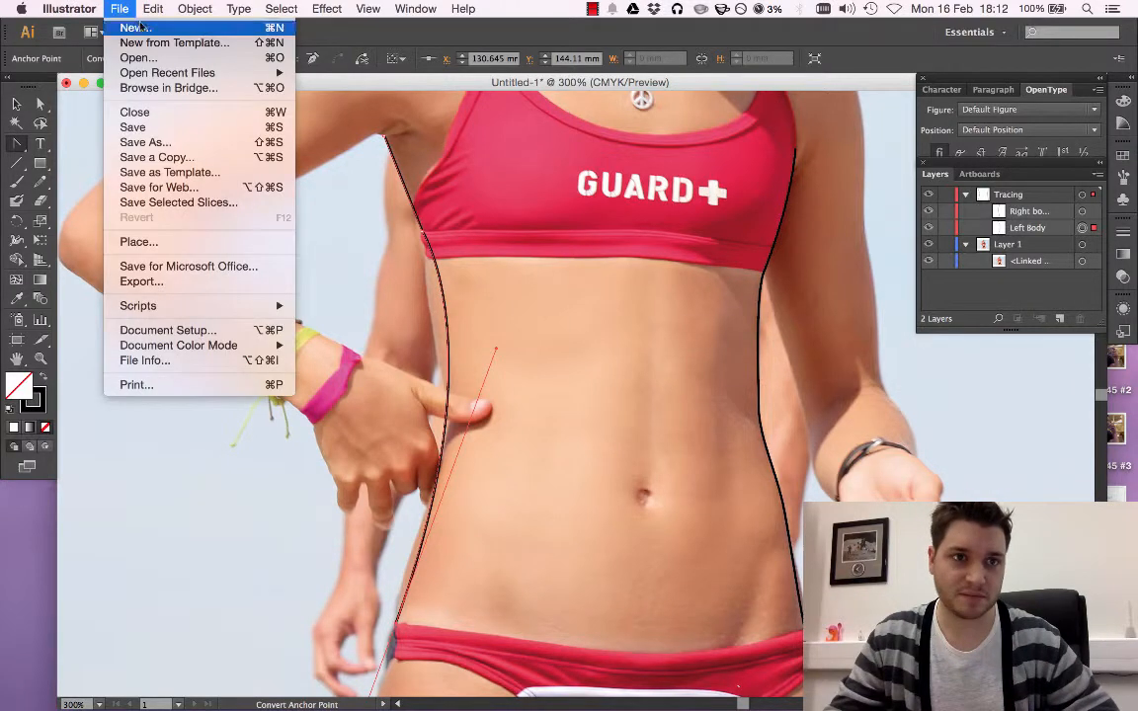
mouse_move(150, 9)
click(197, 28)
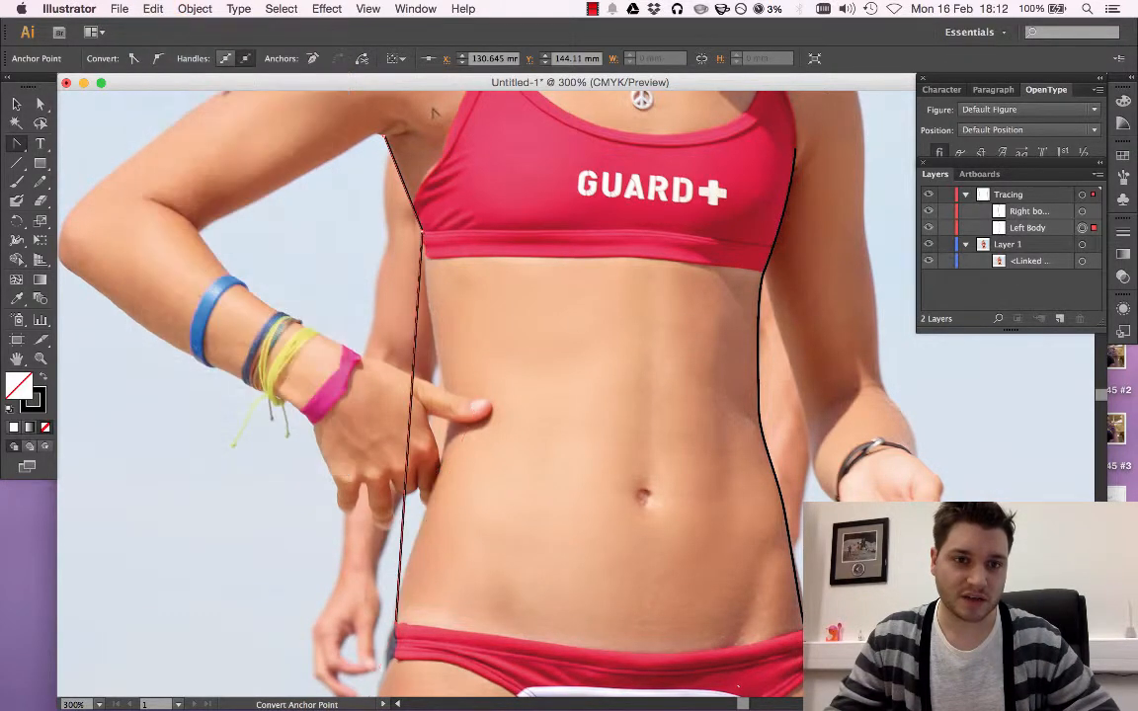
Add three anchor points along the Left Body path's long straight segment between the top's hem band and the hip
click(21, 145)
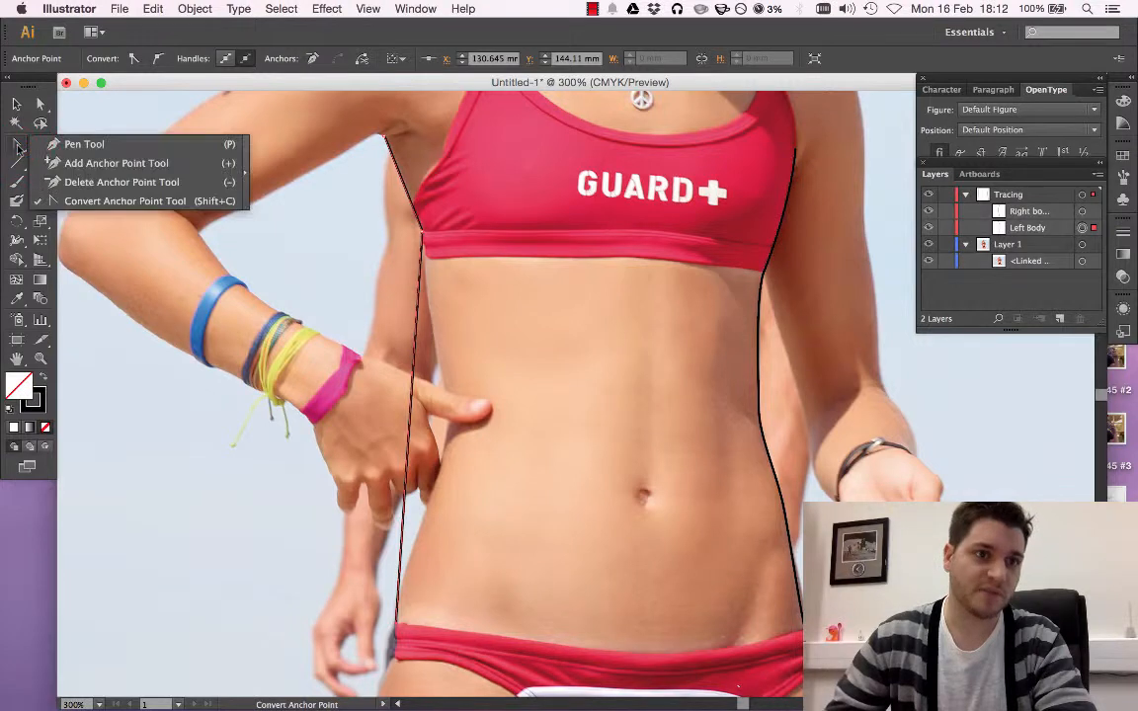
click(110, 164)
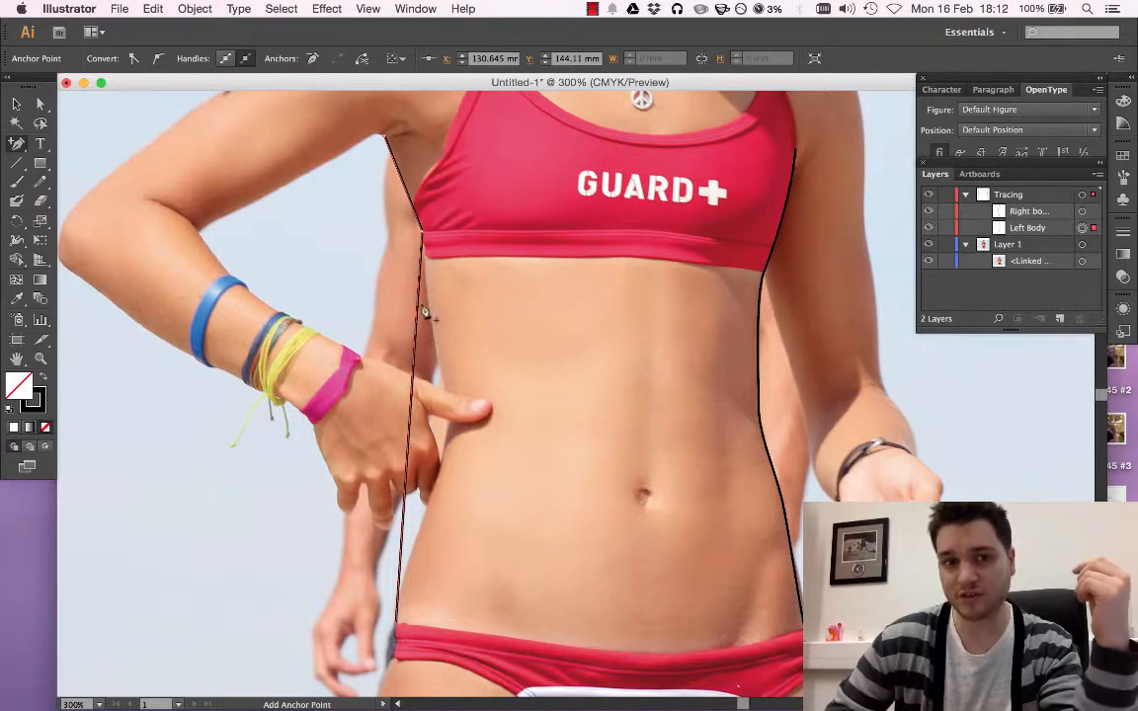
click(407, 432)
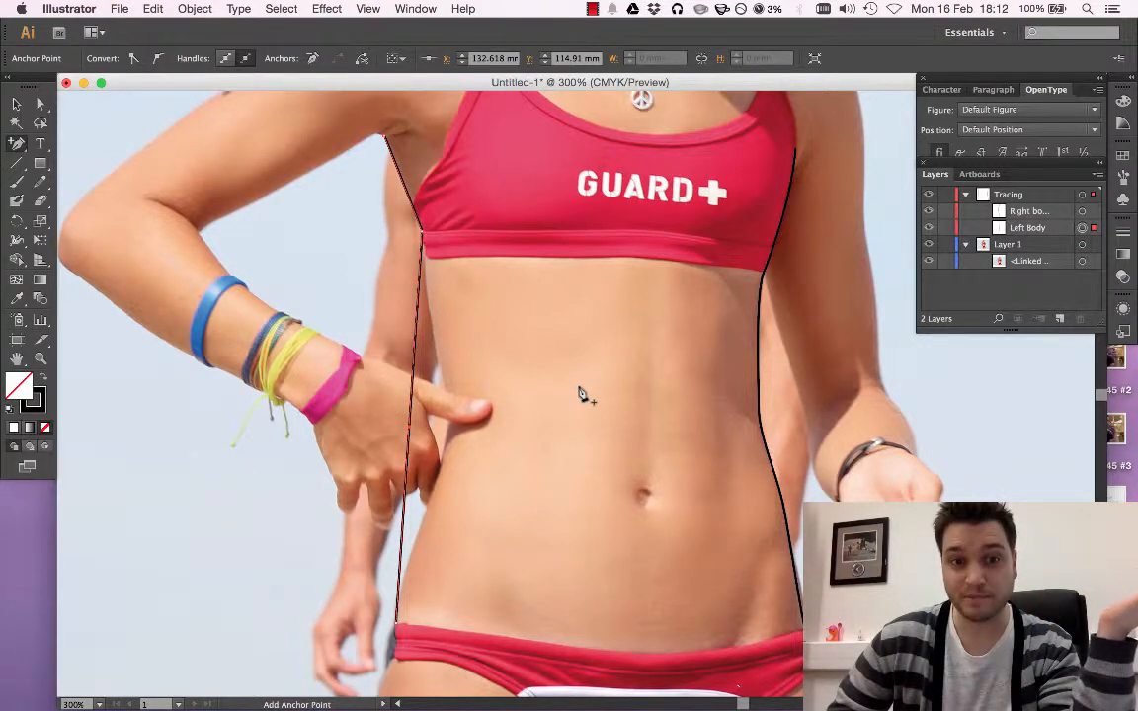
click(415, 337)
click(402, 533)
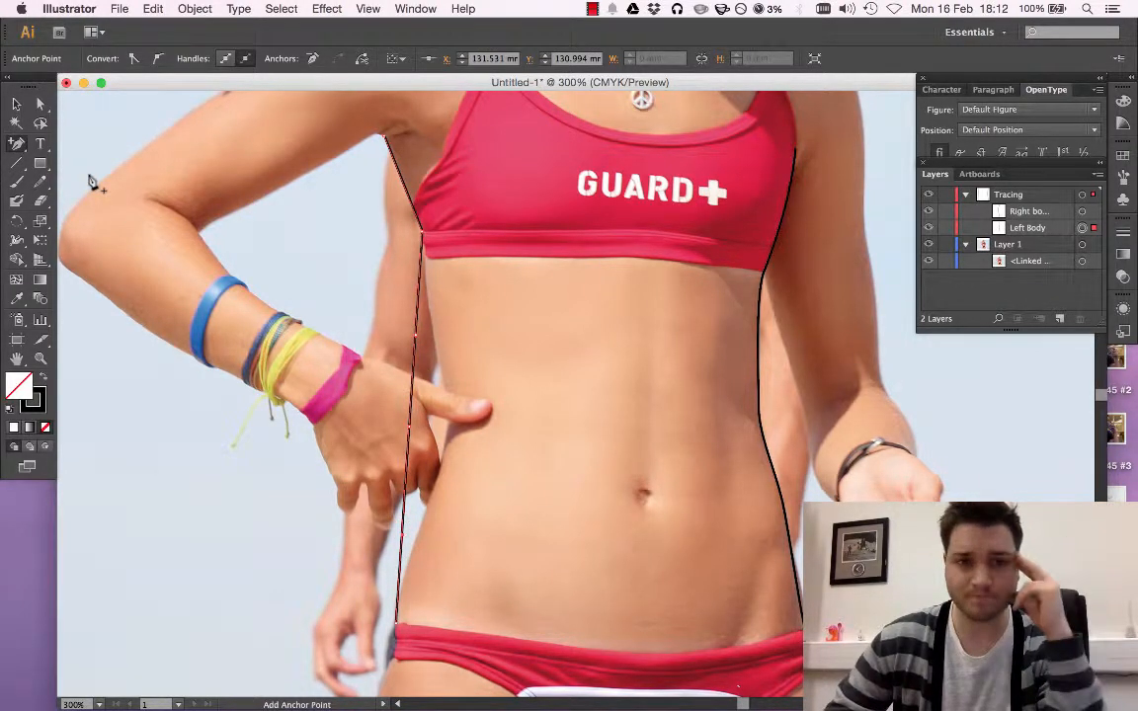
Move the middle added anchor of the Left Body path inward to the waist just below the thumb
key(super+equal)
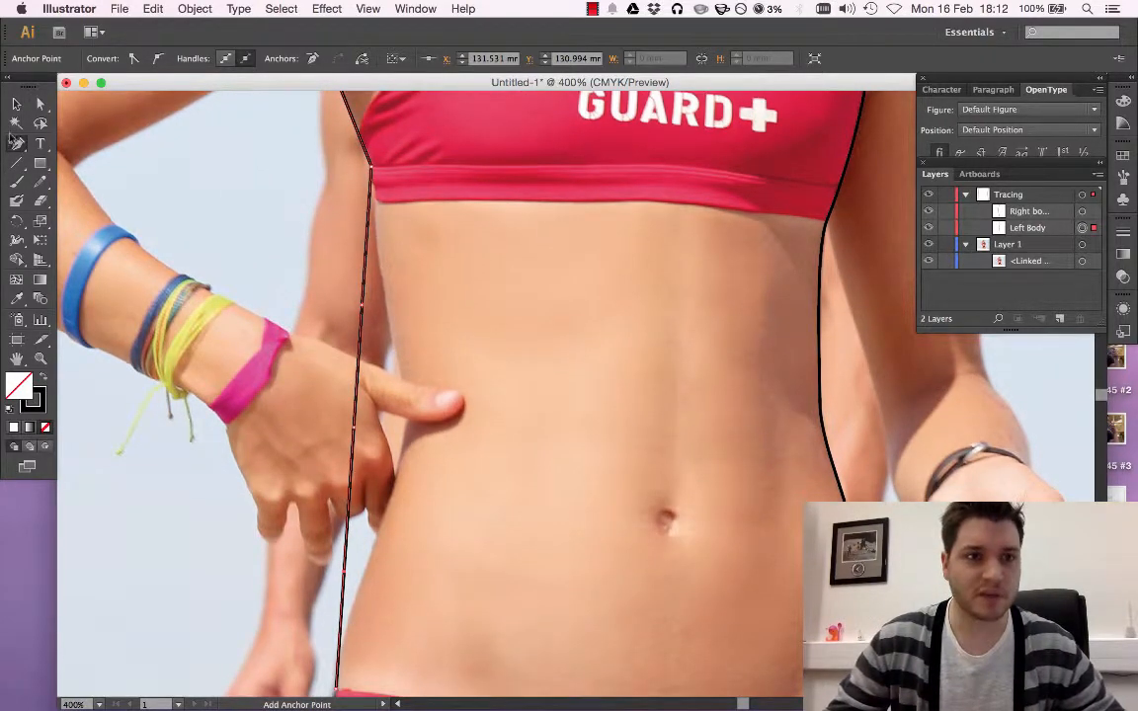
click(37, 107)
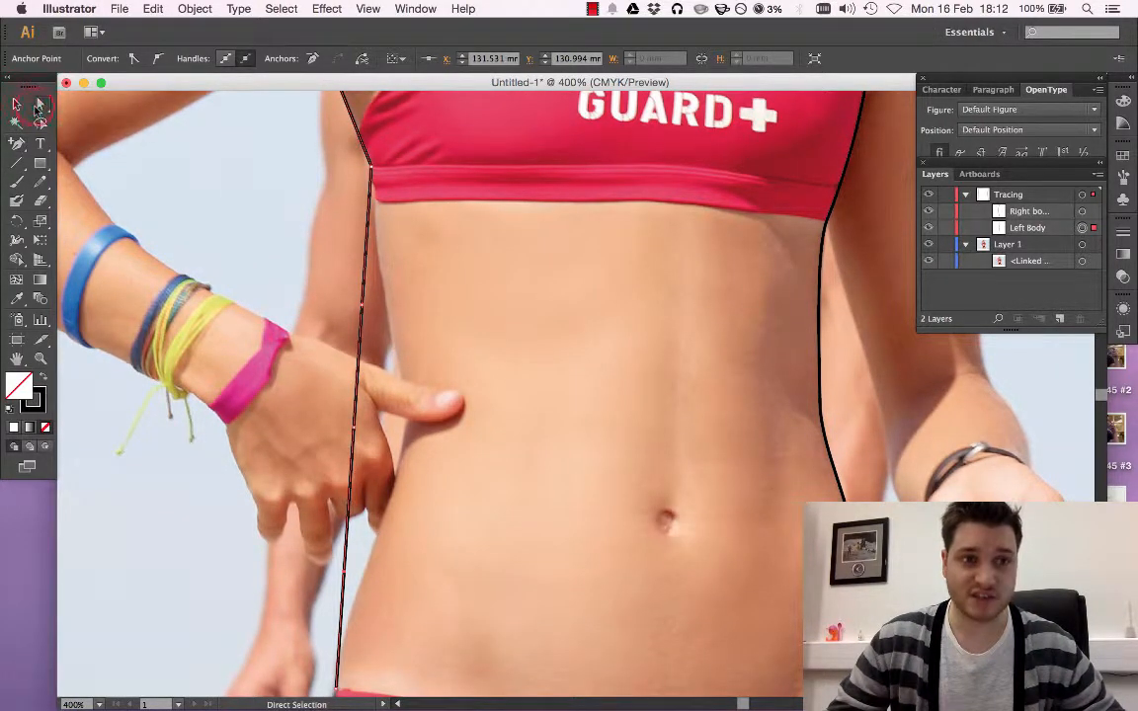
click(356, 429)
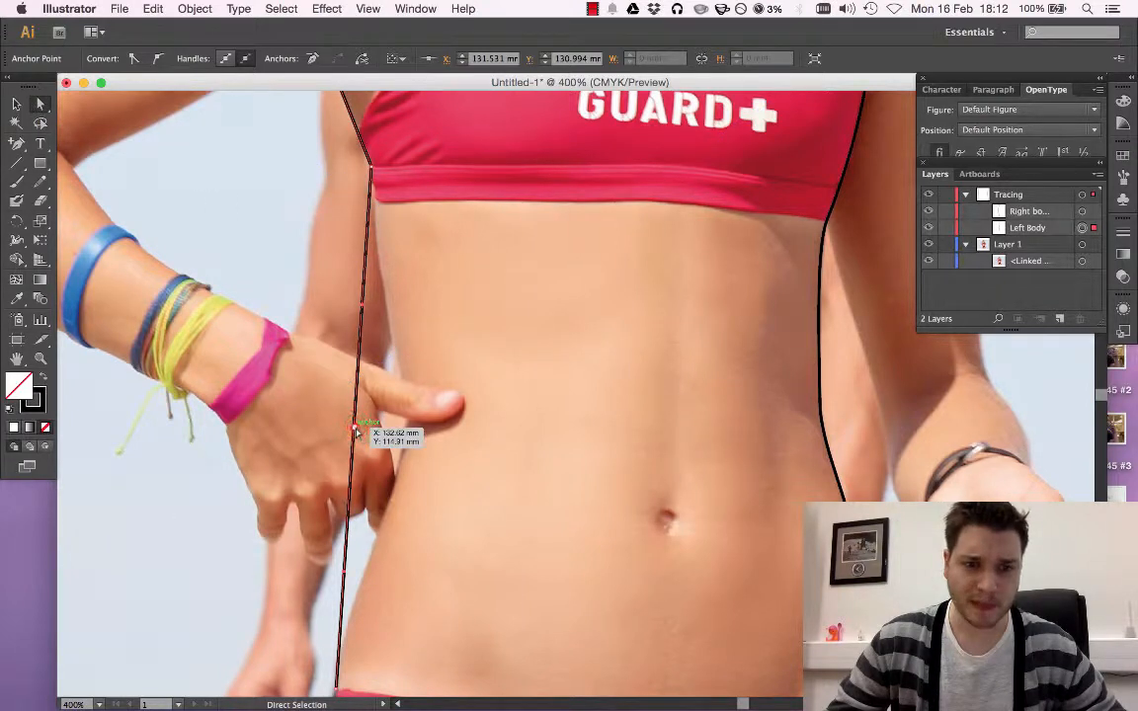
drag(356, 429, 406, 432)
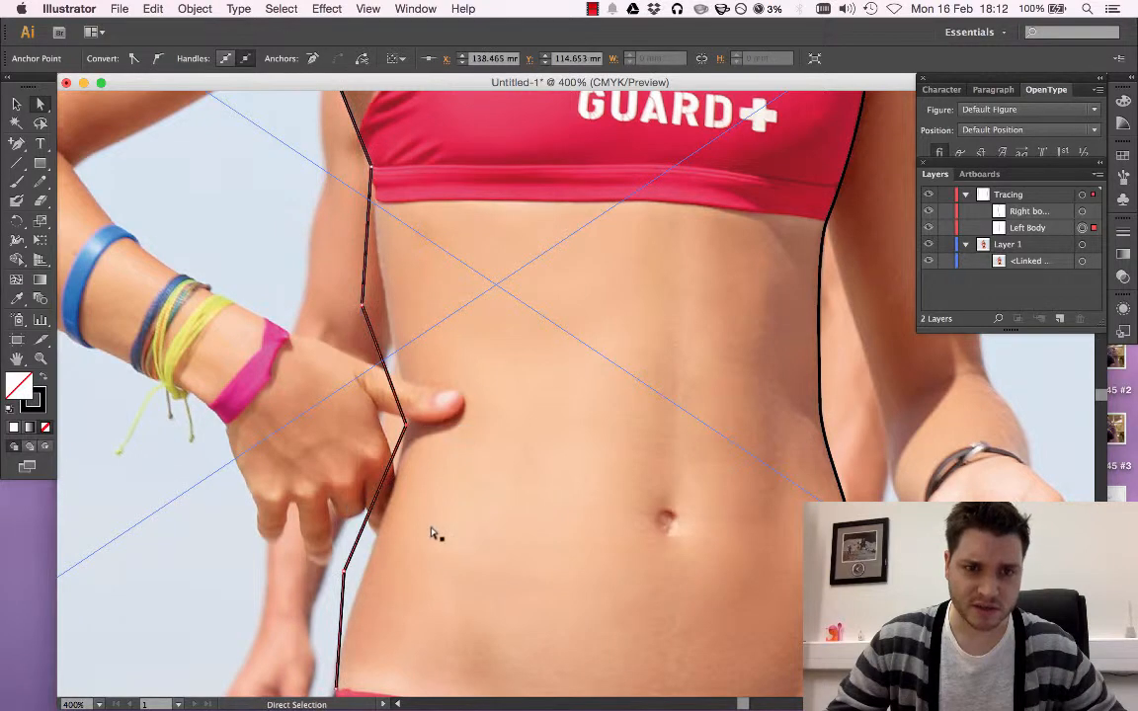
Delete the added anchors above and below the waist anchor from the Left Body path
scroll(399, 513, down, 3)
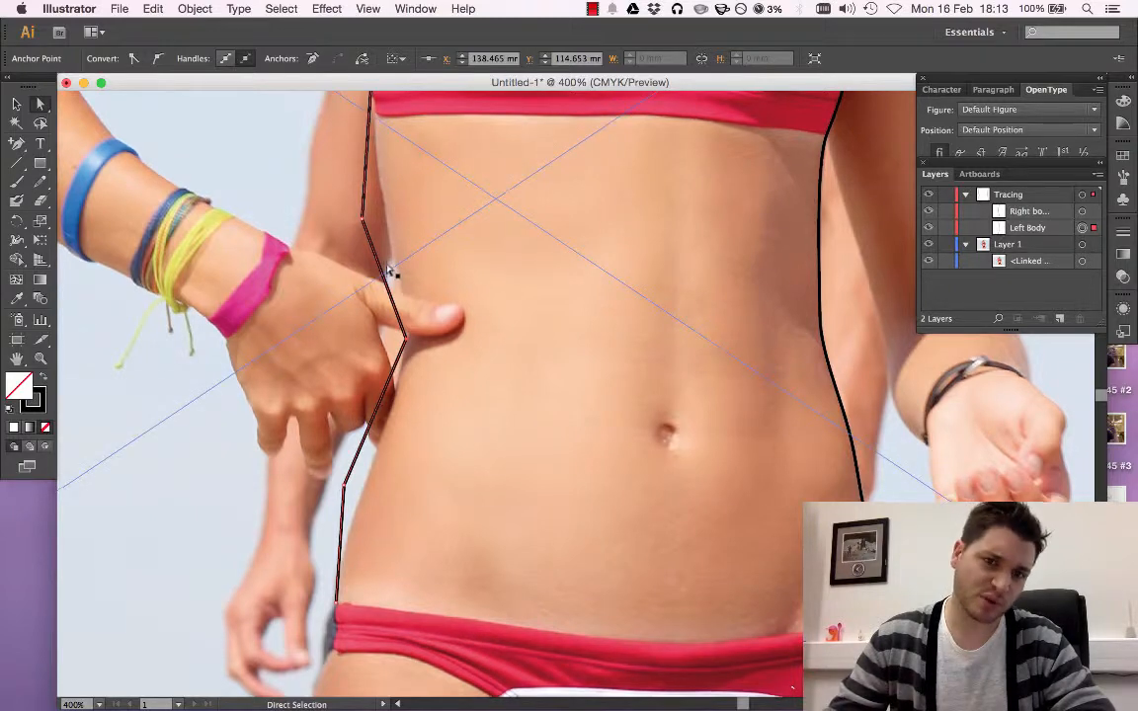
scroll(376, 266, up, 5)
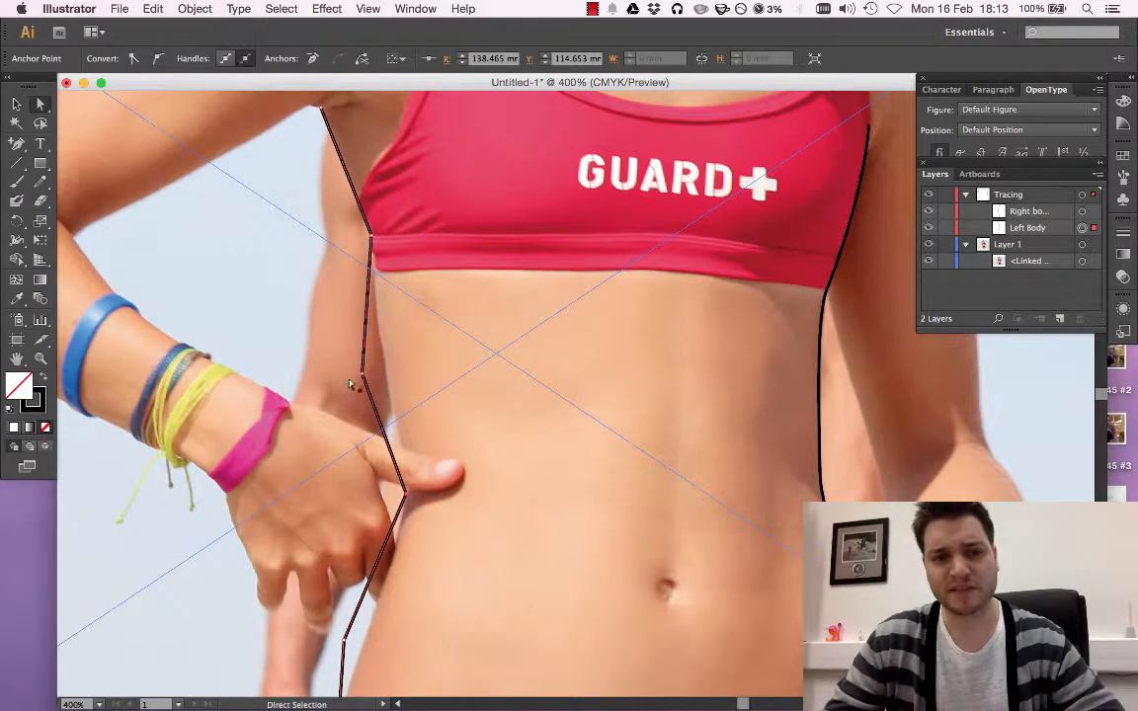
click(15, 148)
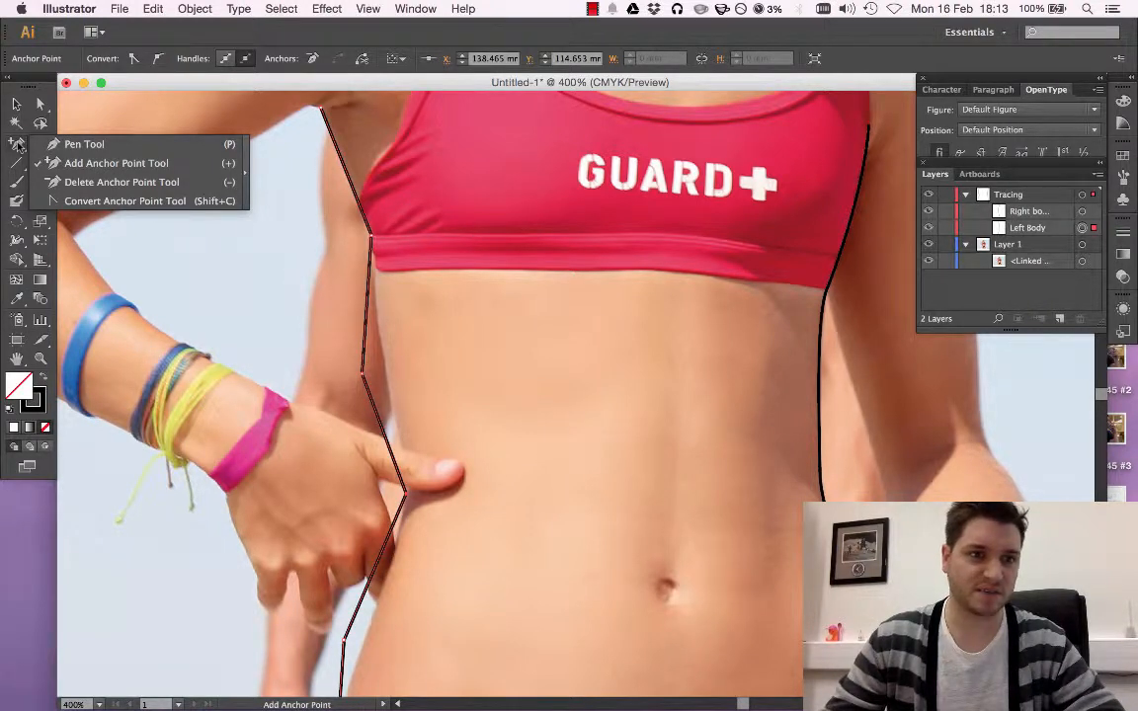
click(112, 181)
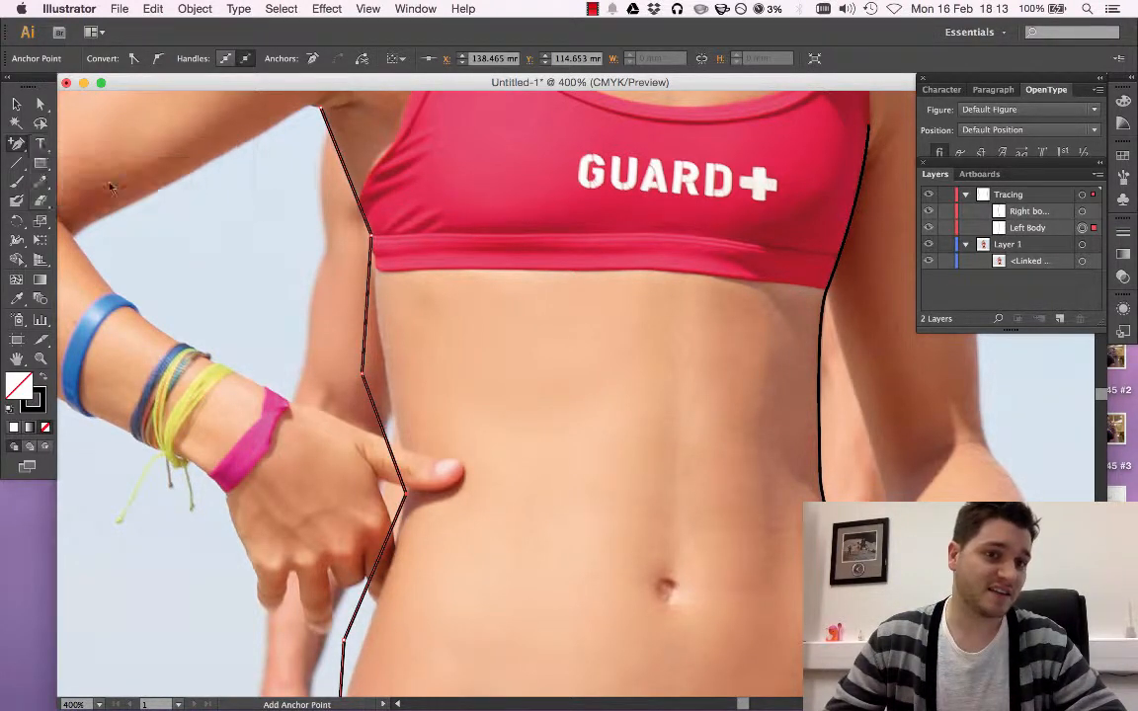
click(364, 377)
scroll(339, 423, down, 2)
scroll(339, 423, down, 2)
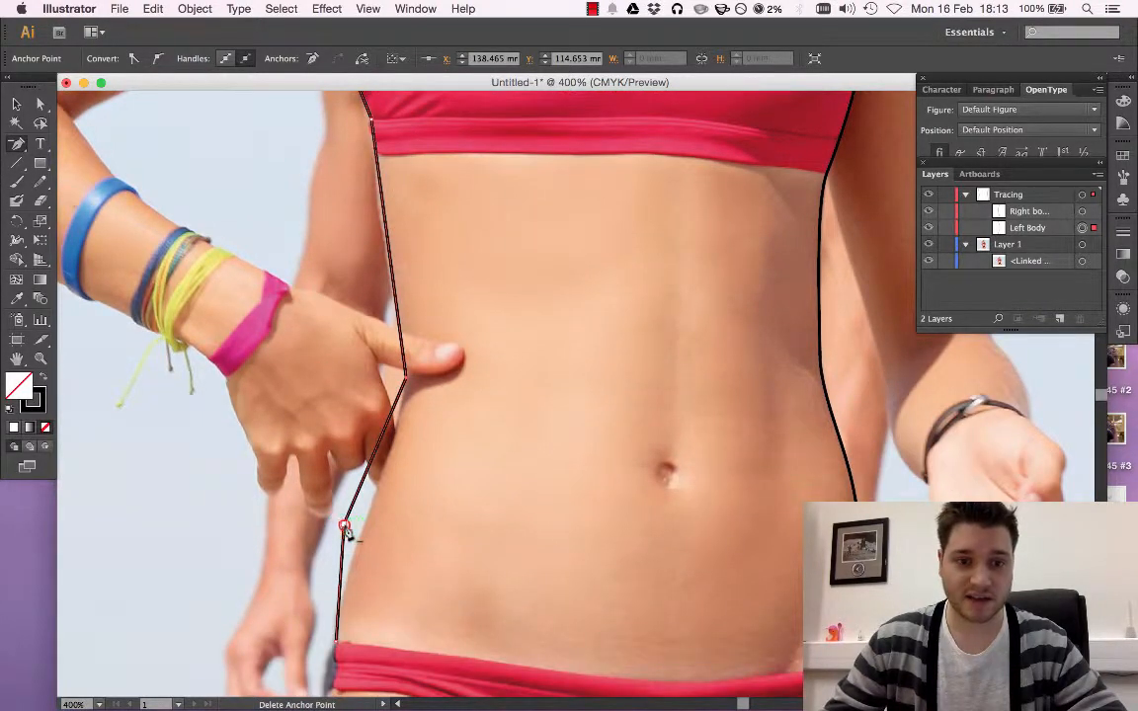
click(343, 524)
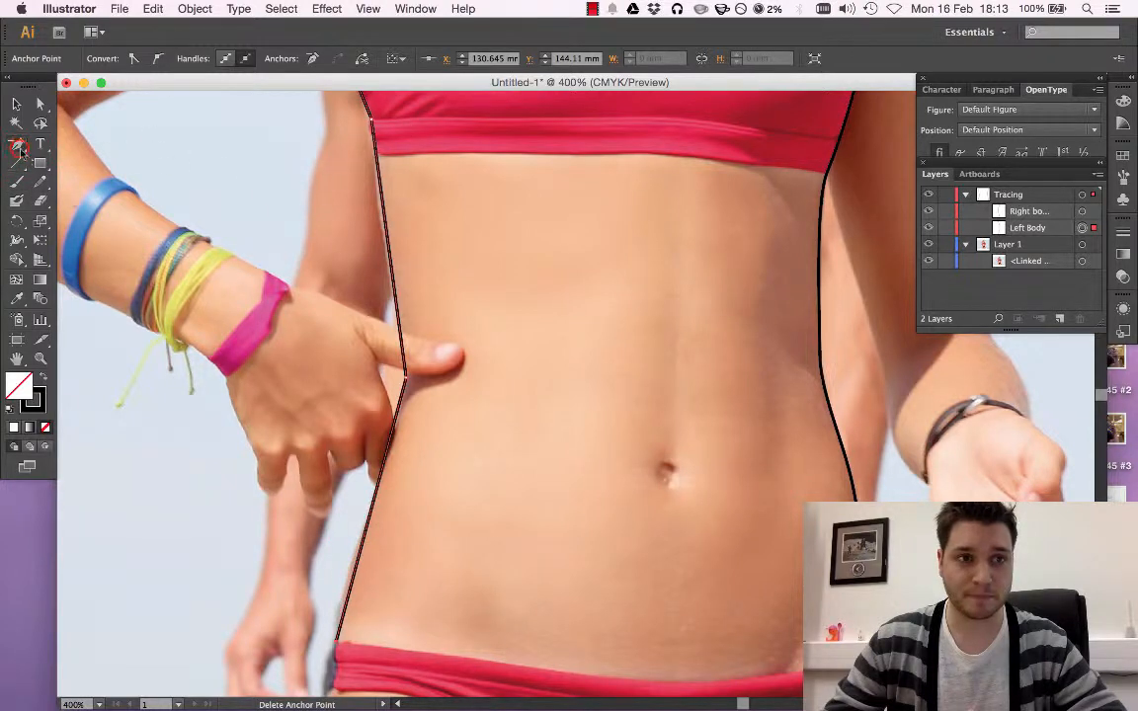
Convert the Left Body path's waist anchor and lower end anchor into smooth points that follow the hip's curve
drag(17, 143, 86, 208)
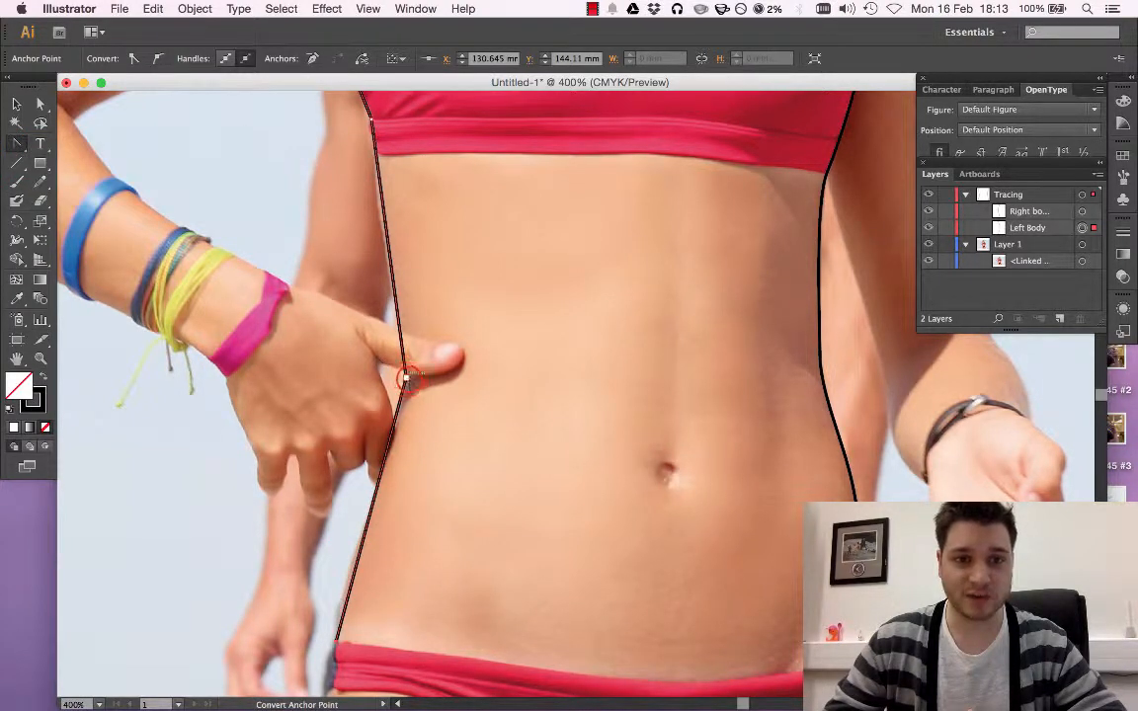
drag(405, 377, 408, 443)
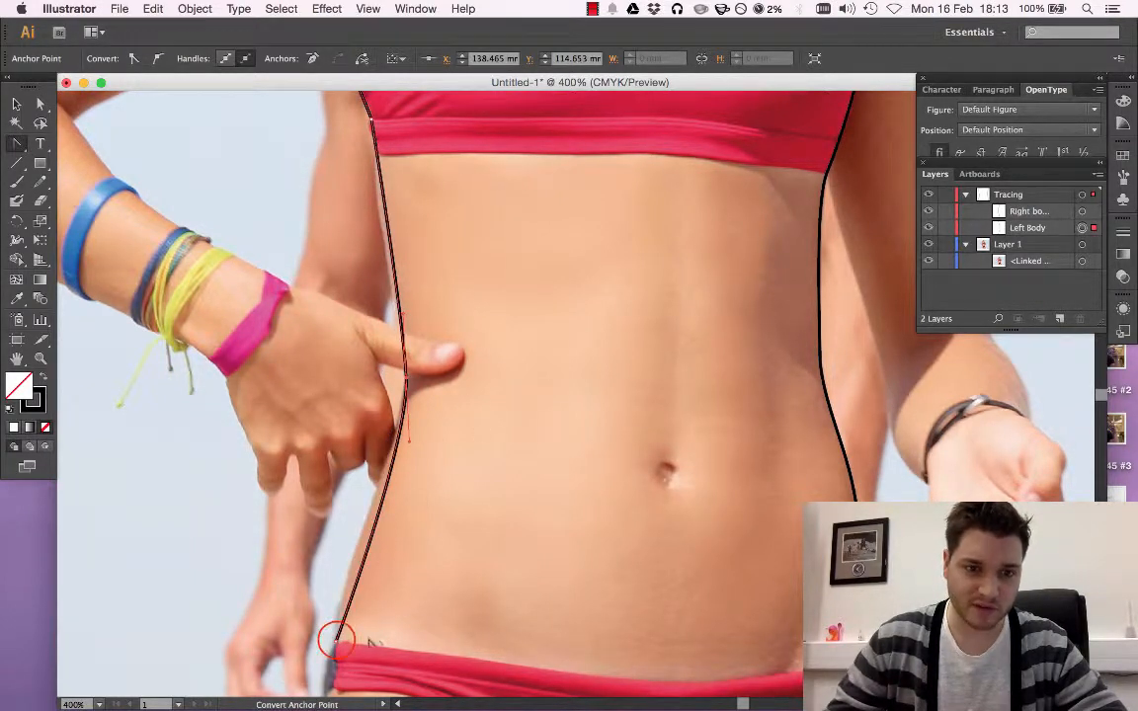
drag(336, 640, 341, 695)
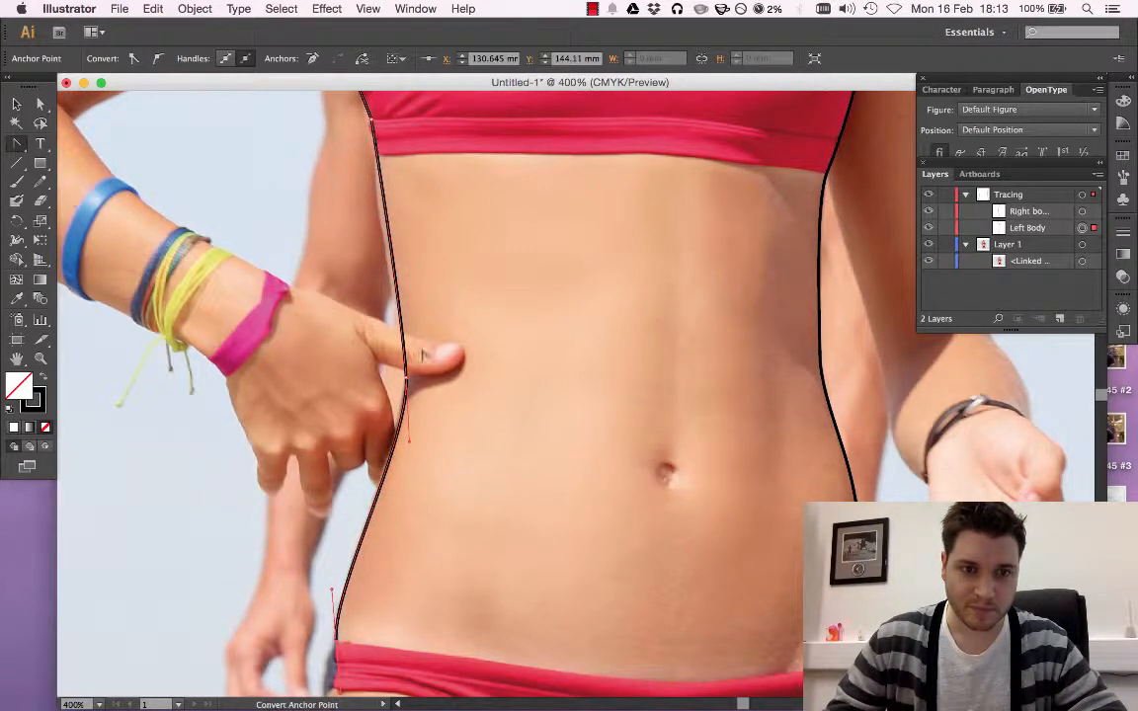
Convert the Left Body path's anchors at the top's hem band and at the armpit into smooth points
scroll(357, 156, up, 2)
scroll(420, 240, up, 5)
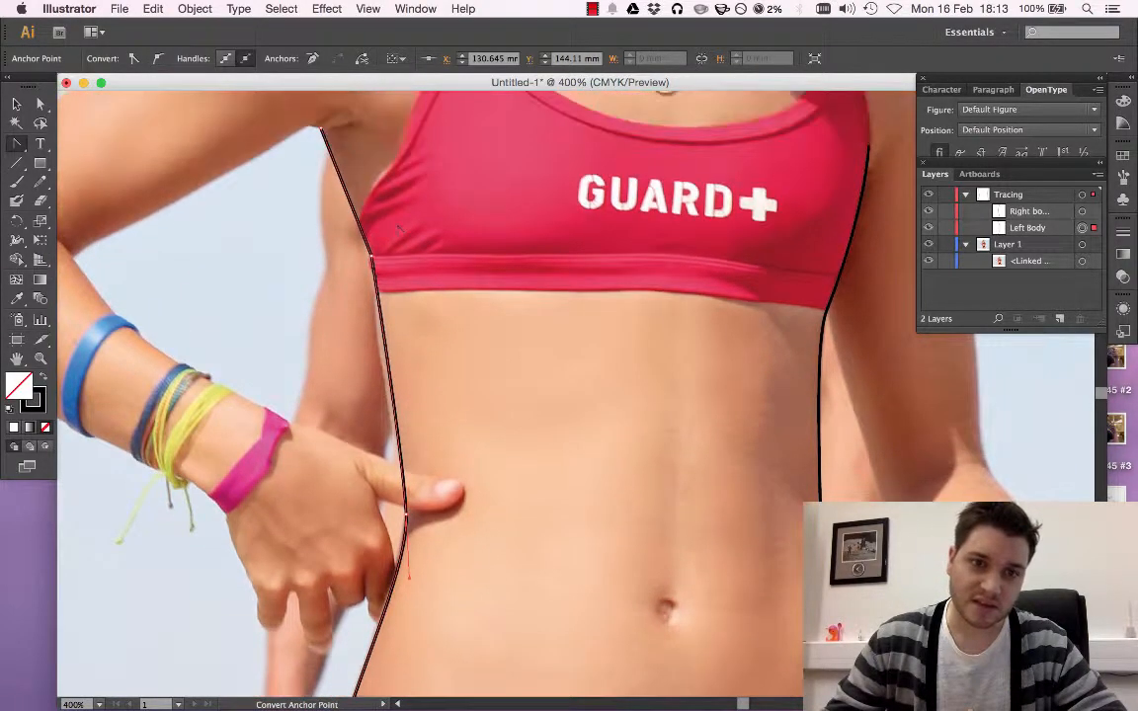
drag(375, 259, 375, 362)
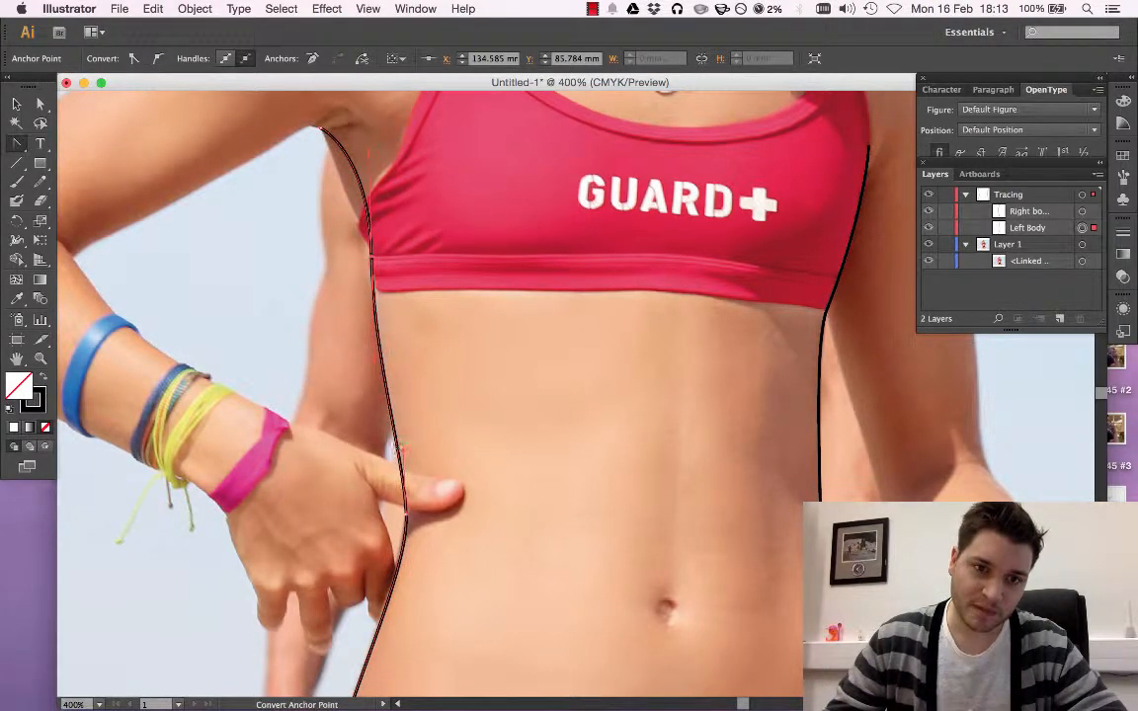
scroll(345, 247, up, 3)
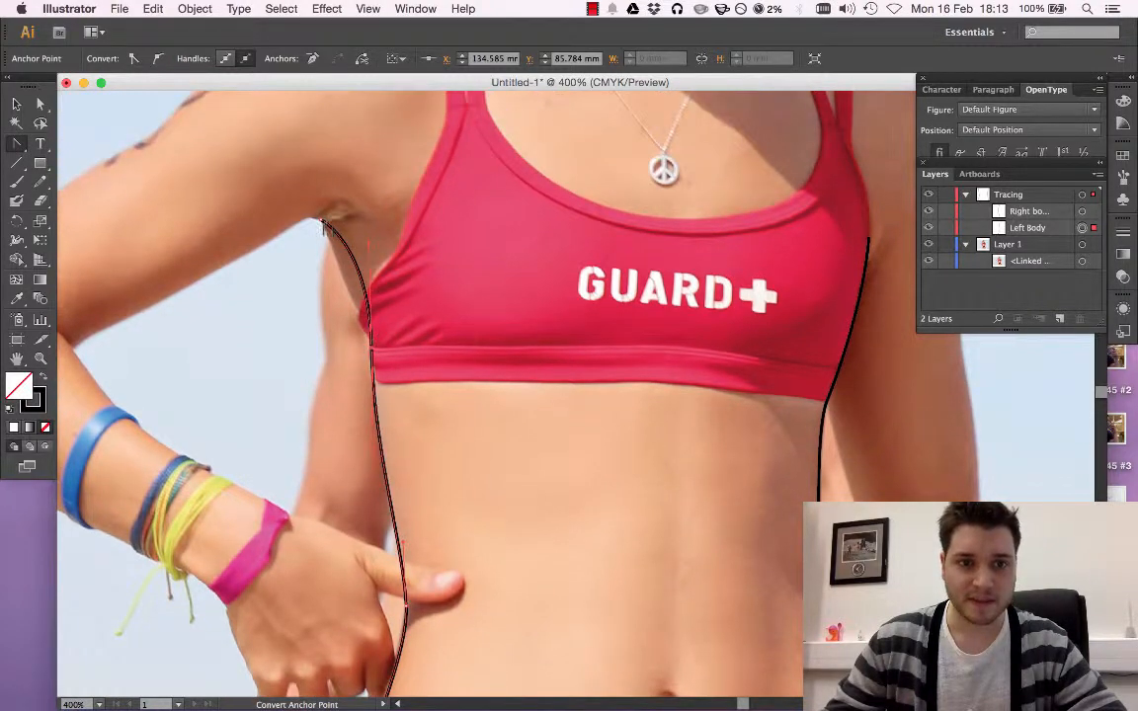
drag(321, 219, 345, 226)
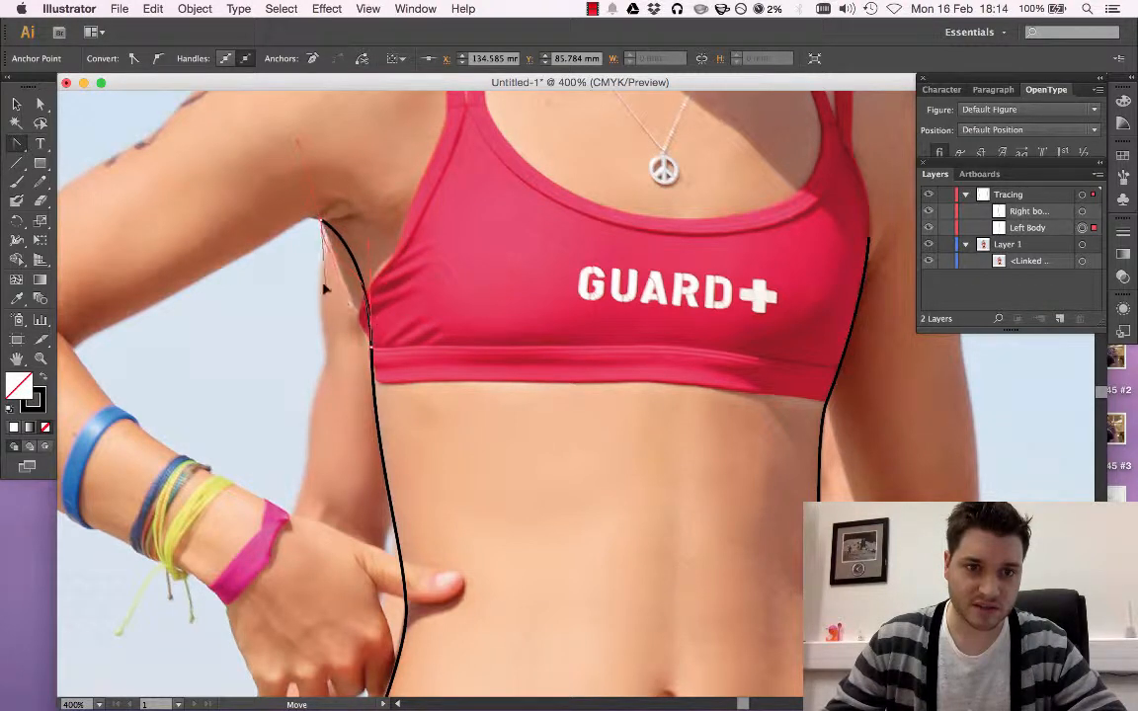
Adjust the direction handles of the armpit and hem-band anchors to fit the upper side contour, undoing the last adjustment
drag(336, 268, 363, 242)
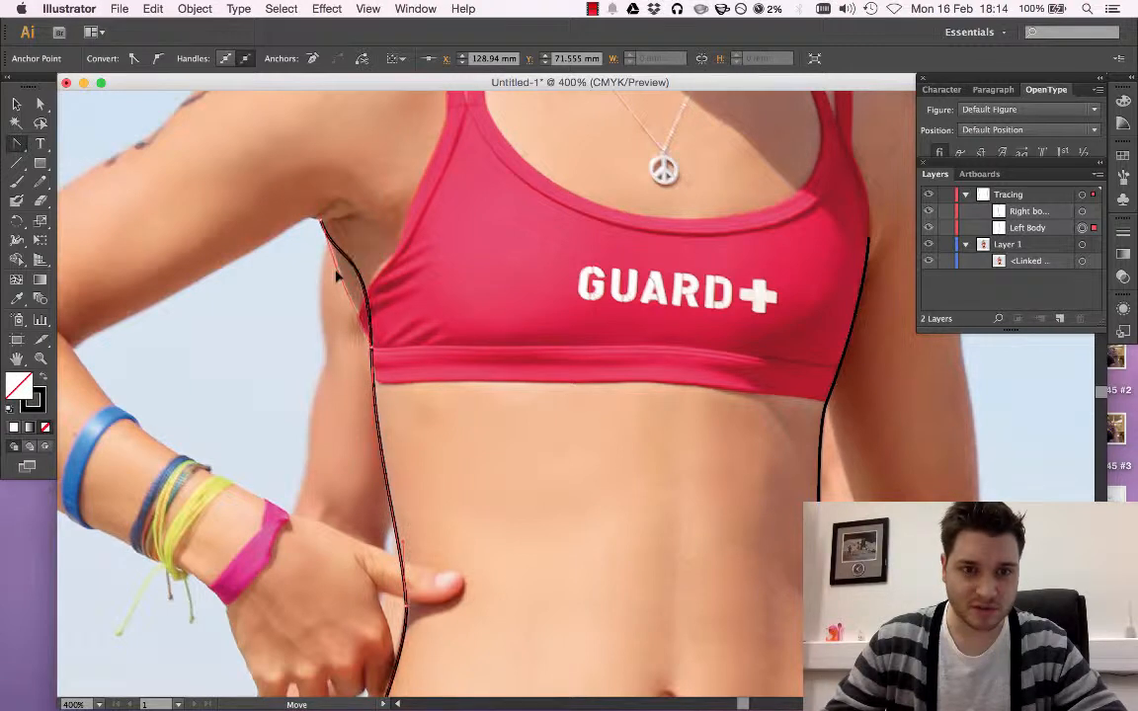
drag(347, 293, 380, 394)
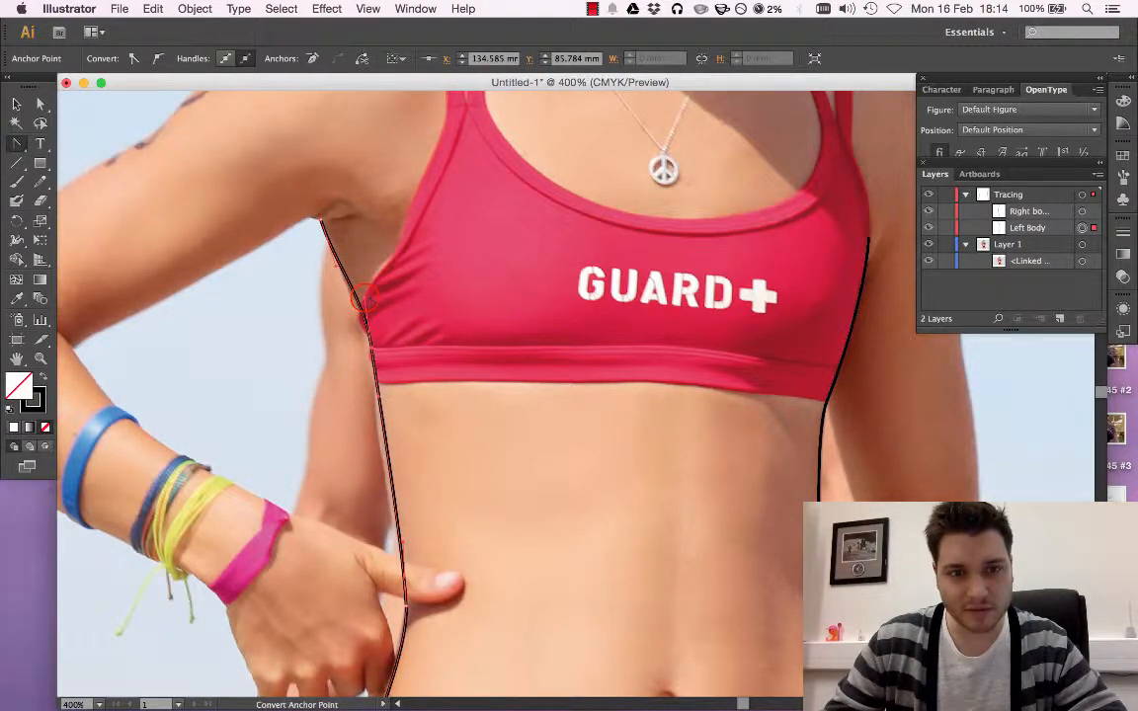
drag(363, 306, 367, 308)
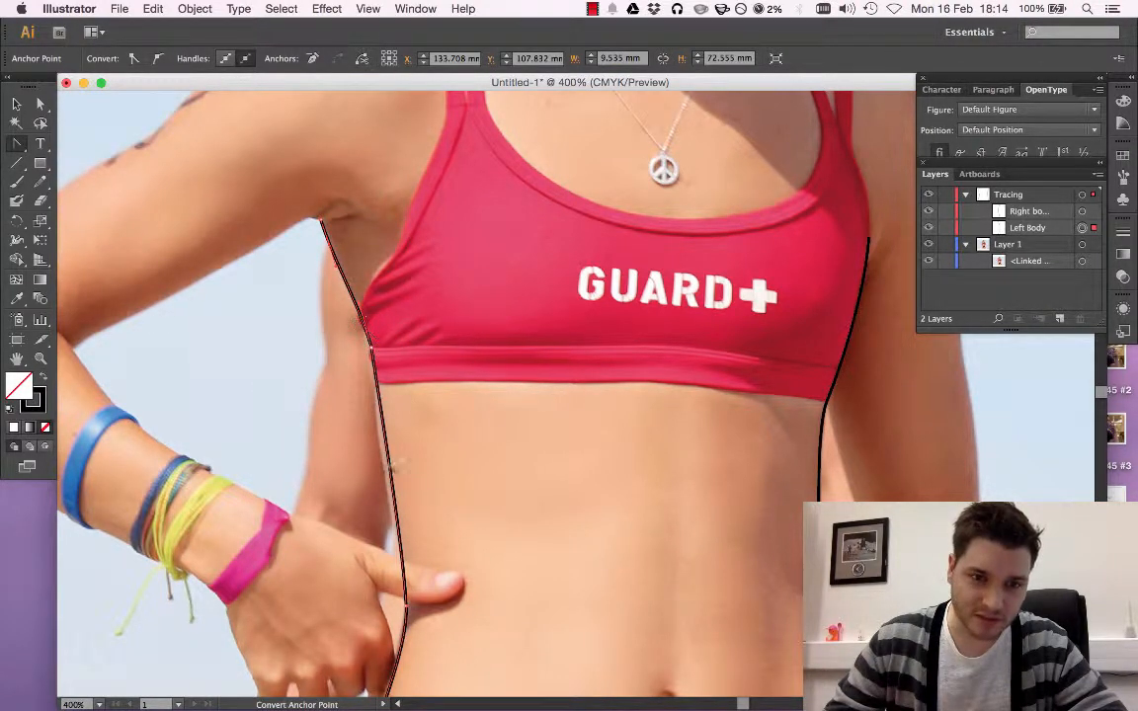
drag(368, 348, 378, 436)
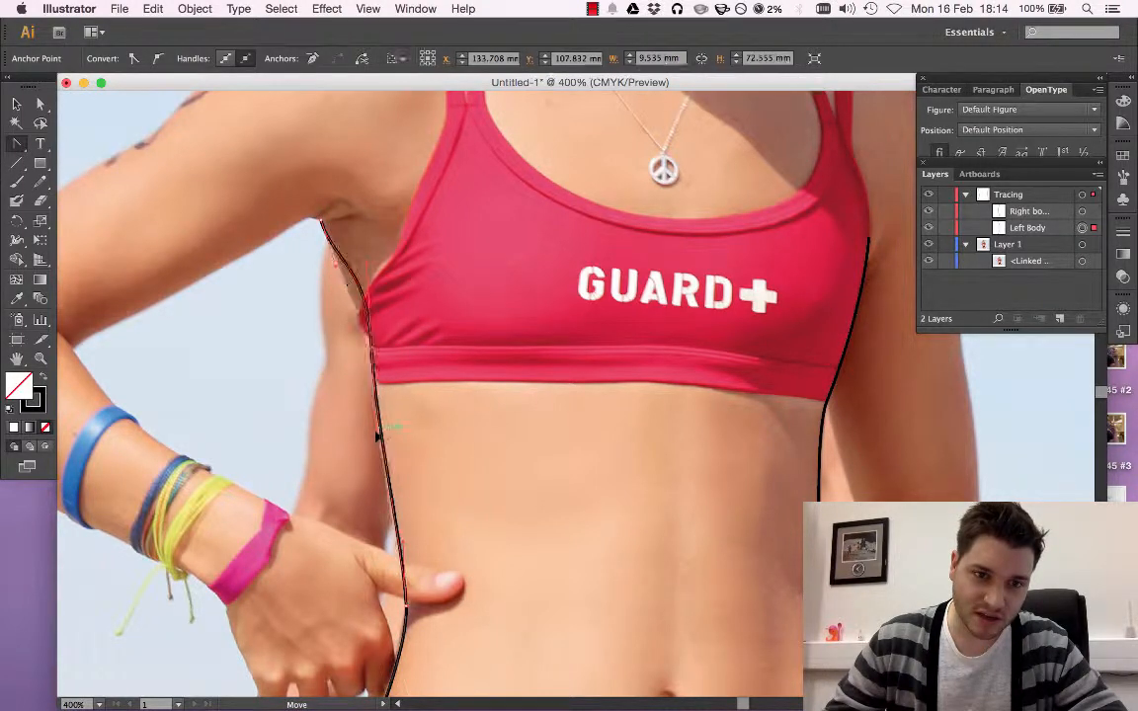
key(super+z)
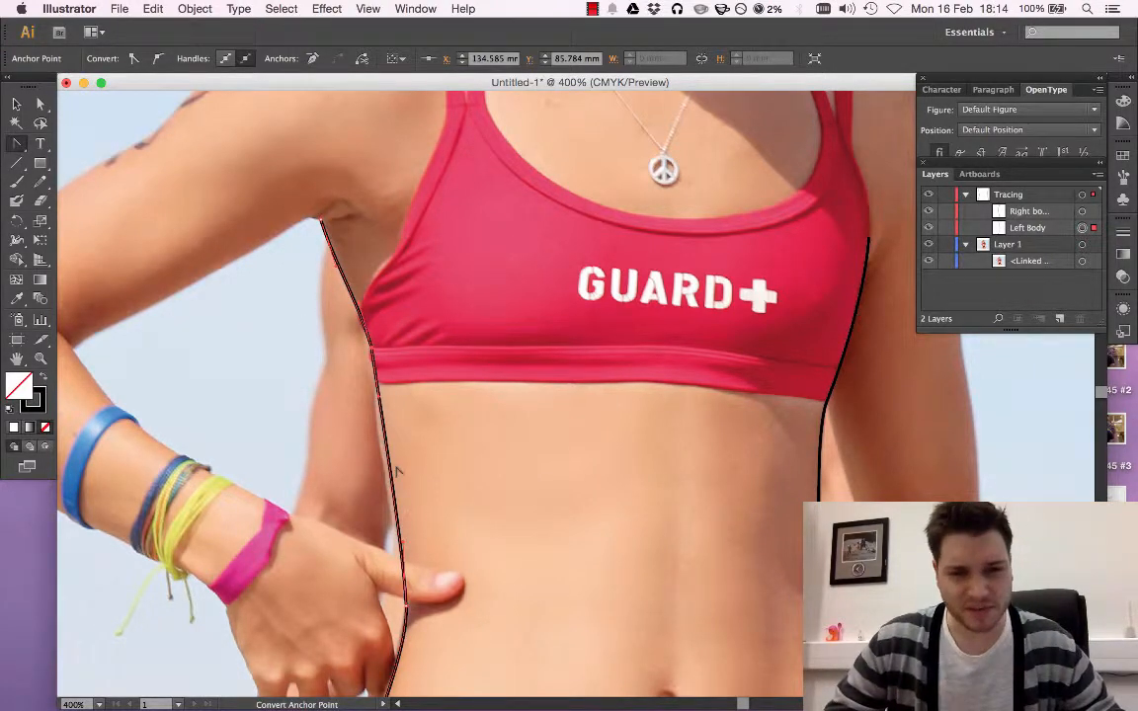
Add anchor points along the Left Body path between the hem-band anchor and the waist anchor
key(super+equal)
key(super+equal)
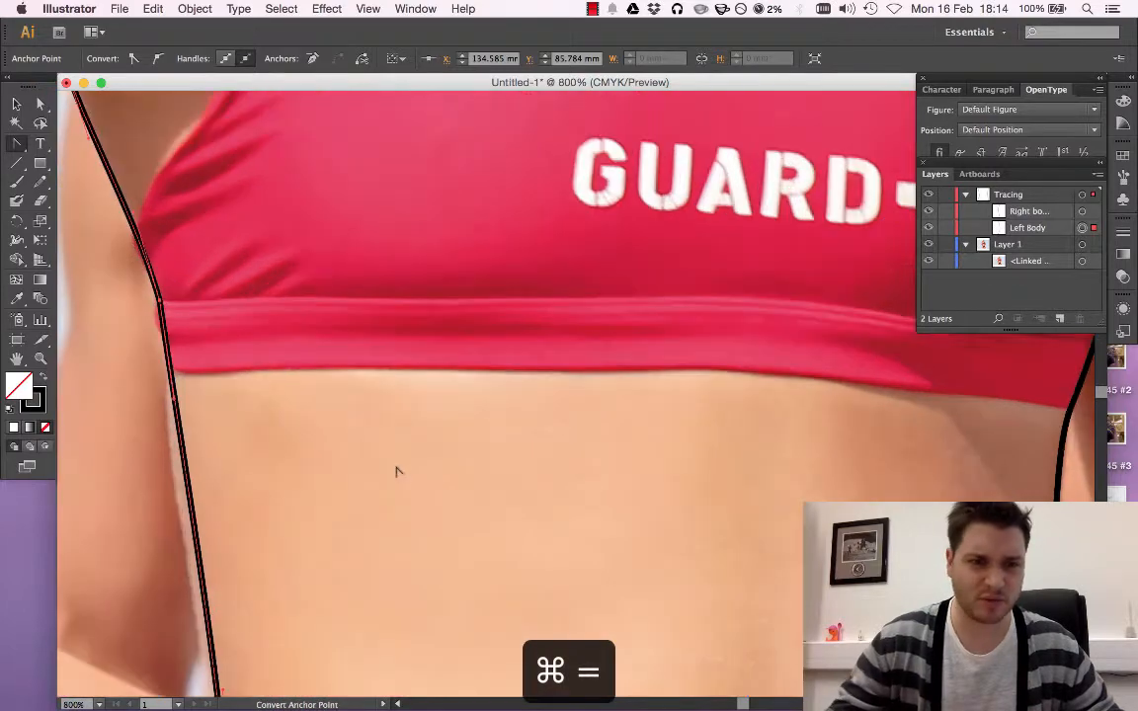
scroll(400, 450, down, 5)
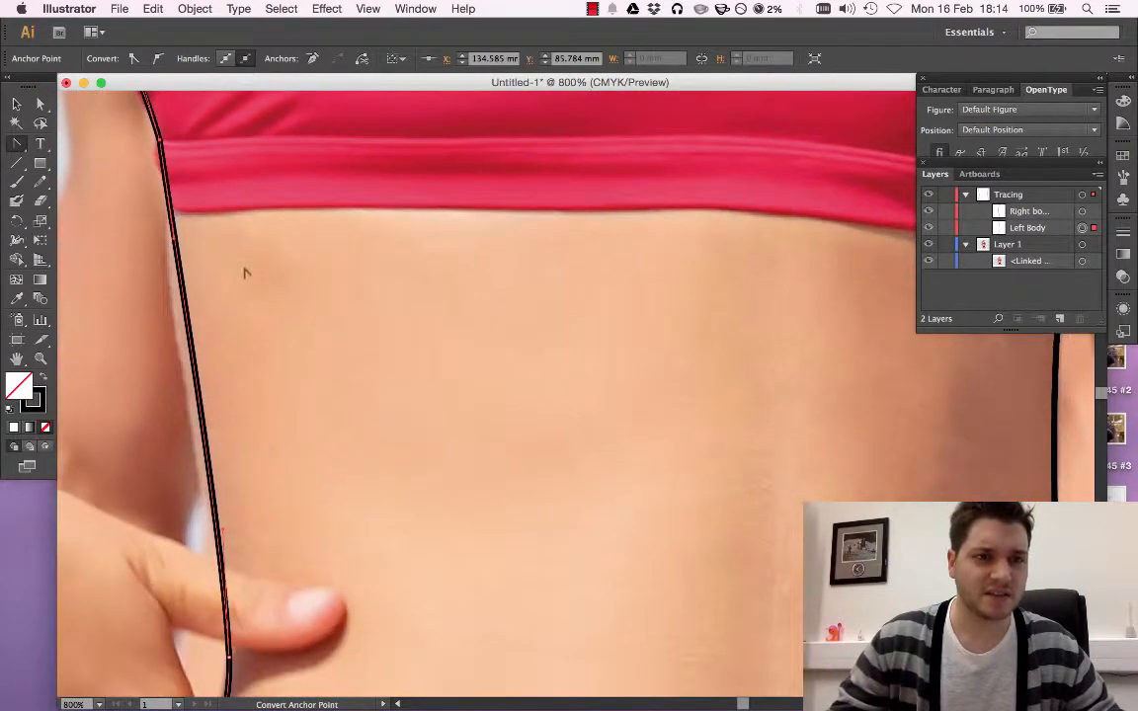
drag(17, 146, 94, 163)
click(198, 388)
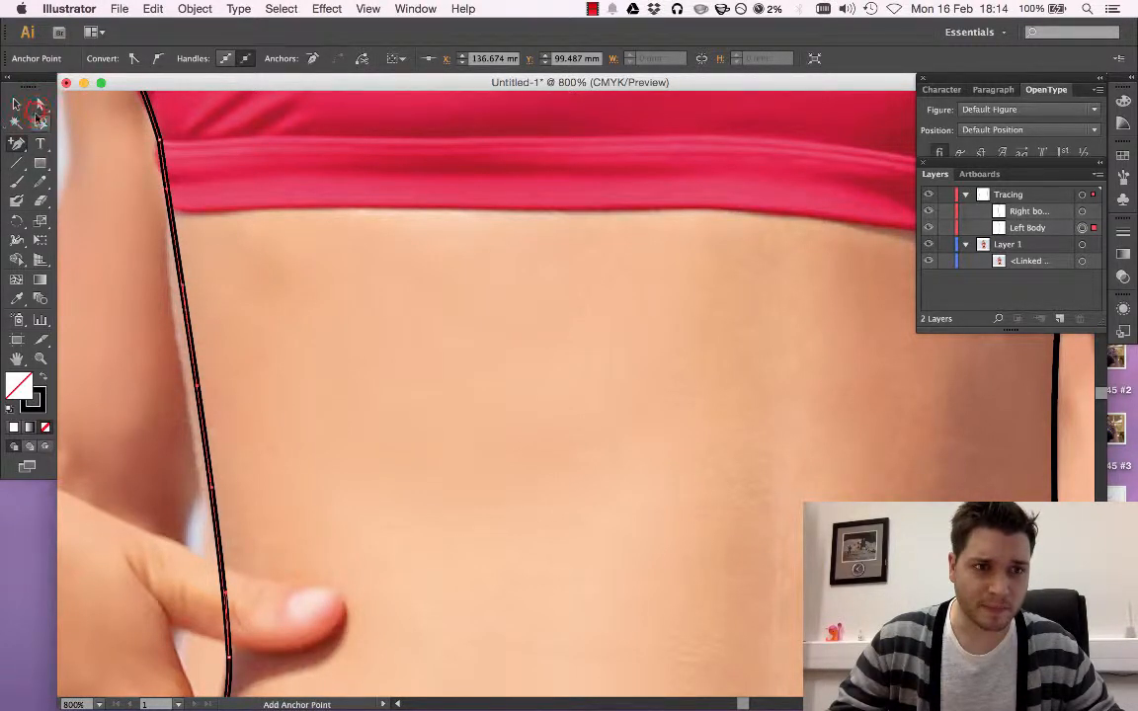
Move the Left Body path's added midriff anchor onto the waist contour and reshape the hem-band anchor as a smooth point
click(40, 105)
drag(198, 383, 186, 394)
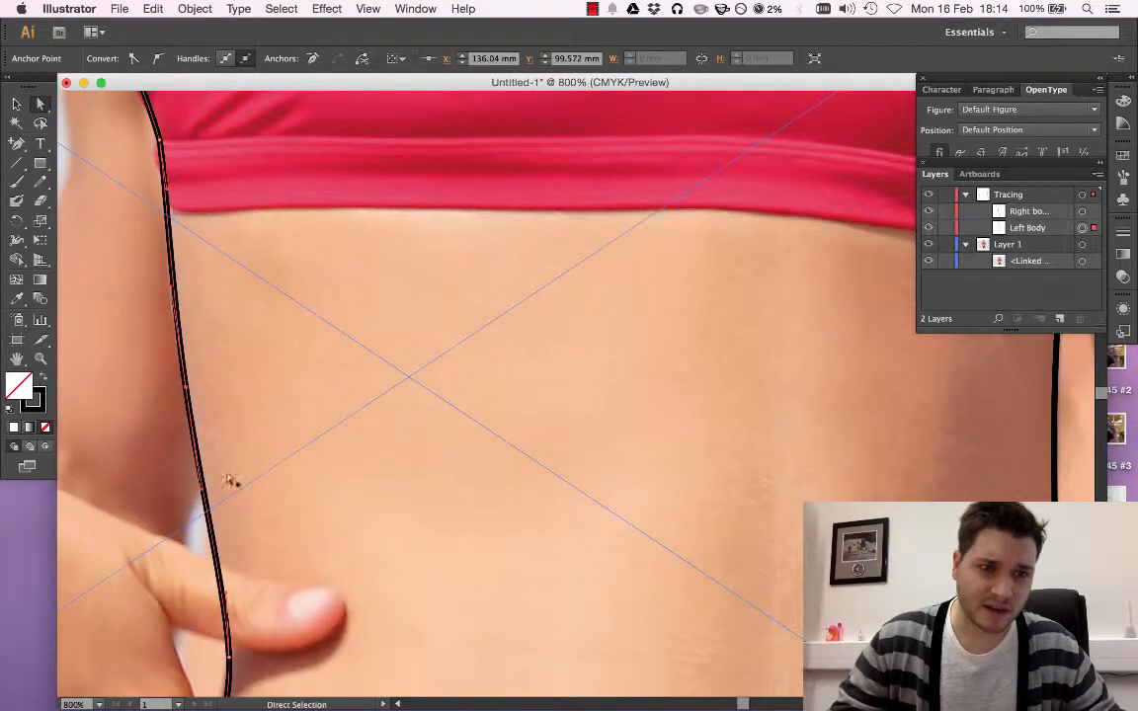
scroll(165, 153, up, 2)
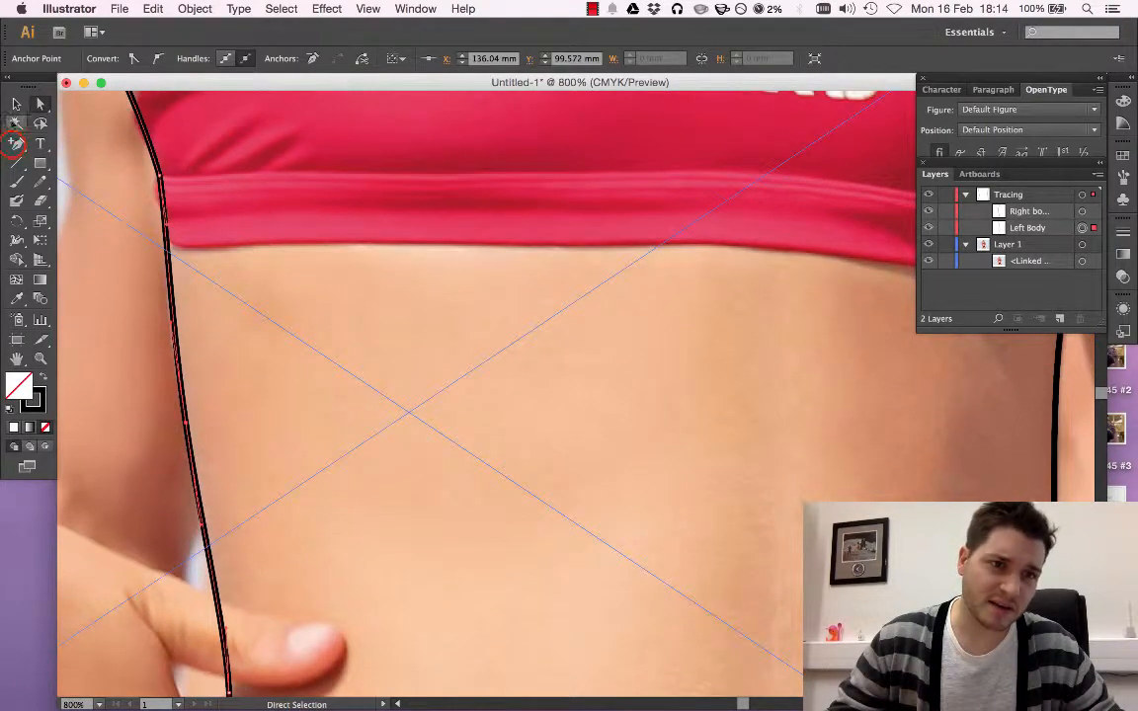
click(16, 144)
drag(16, 145, 158, 223)
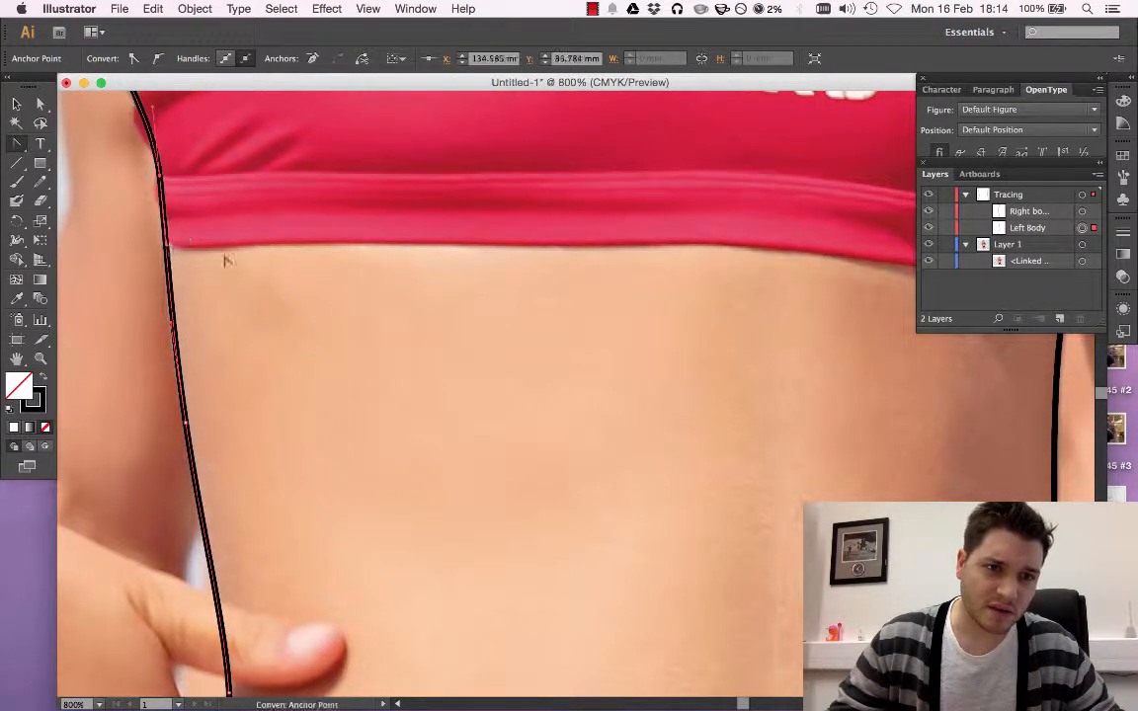
scroll(237, 277, up, 3)
scroll(245, 304, up, 4)
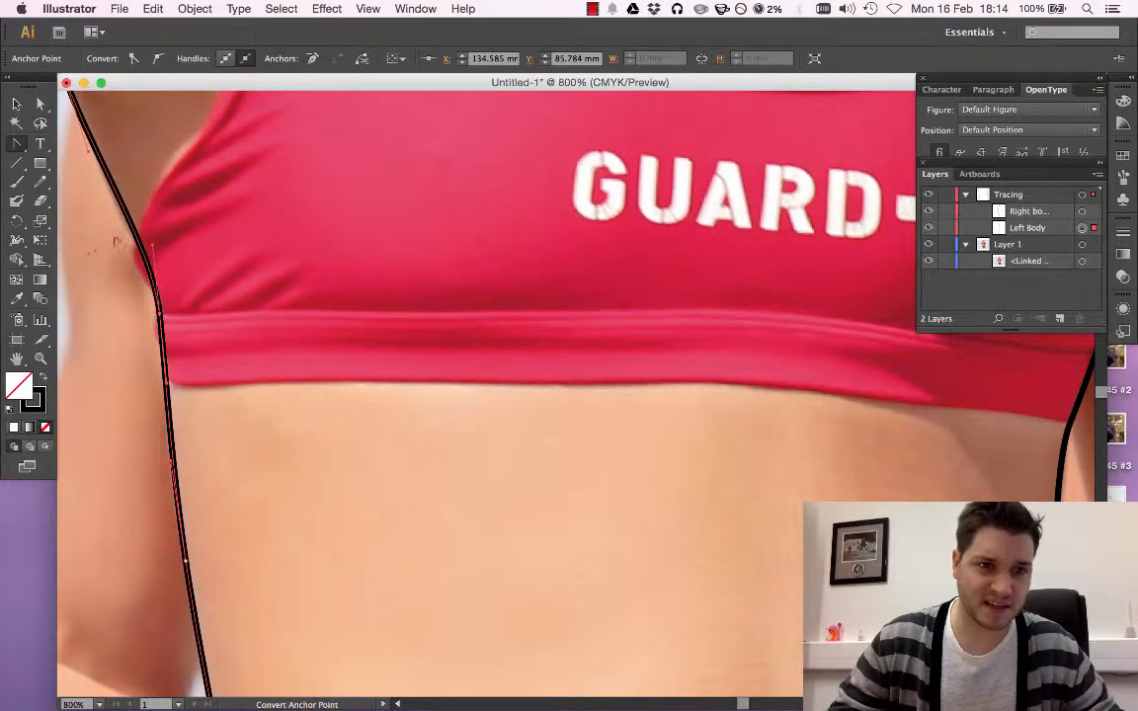
key(super+minus)
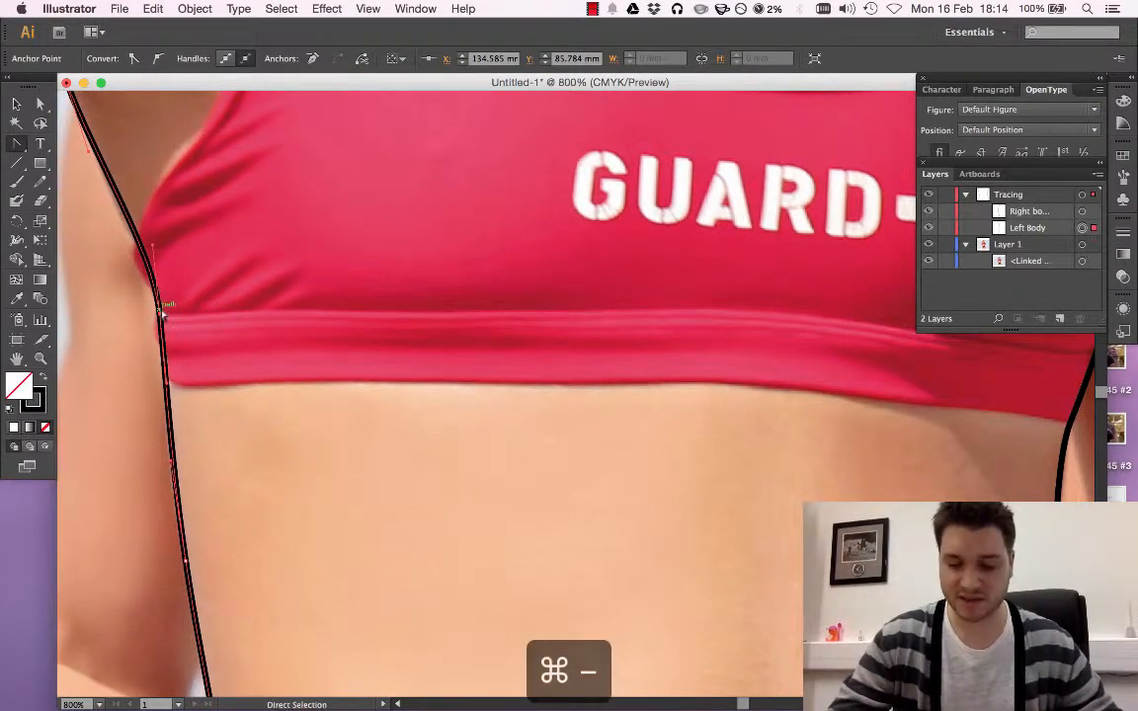
key(super+minus)
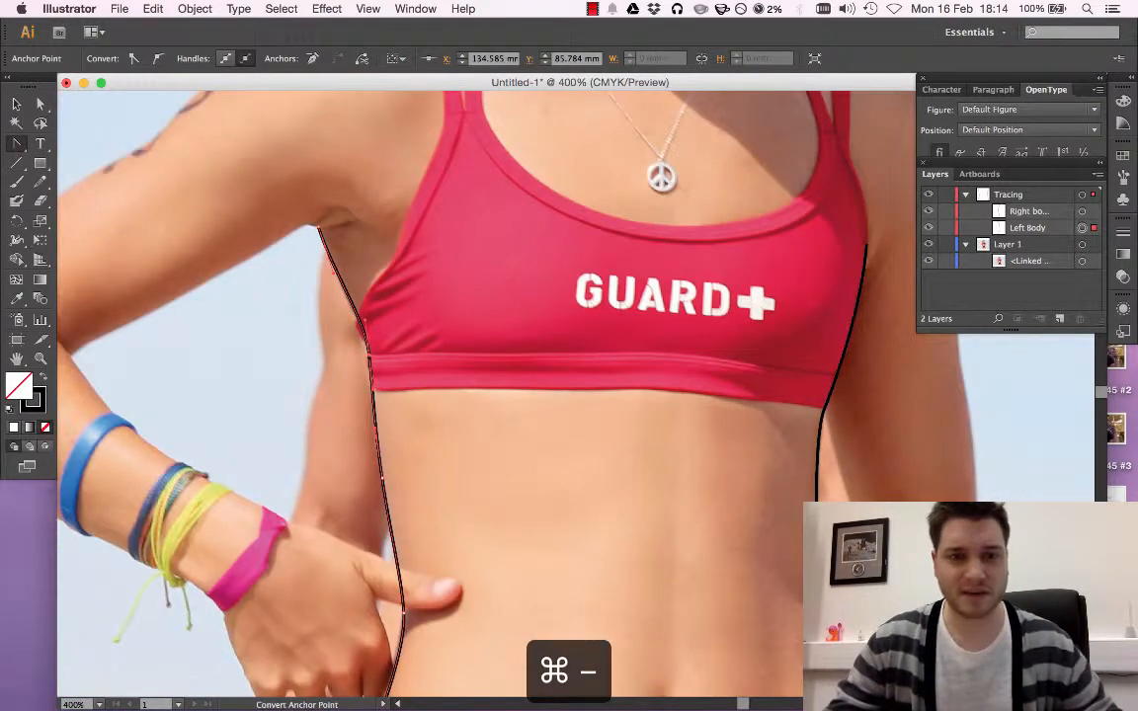
Fit all artwork in view, deselect the path, and compare both body outlines with and without the Layer 1 photo
click(16, 102)
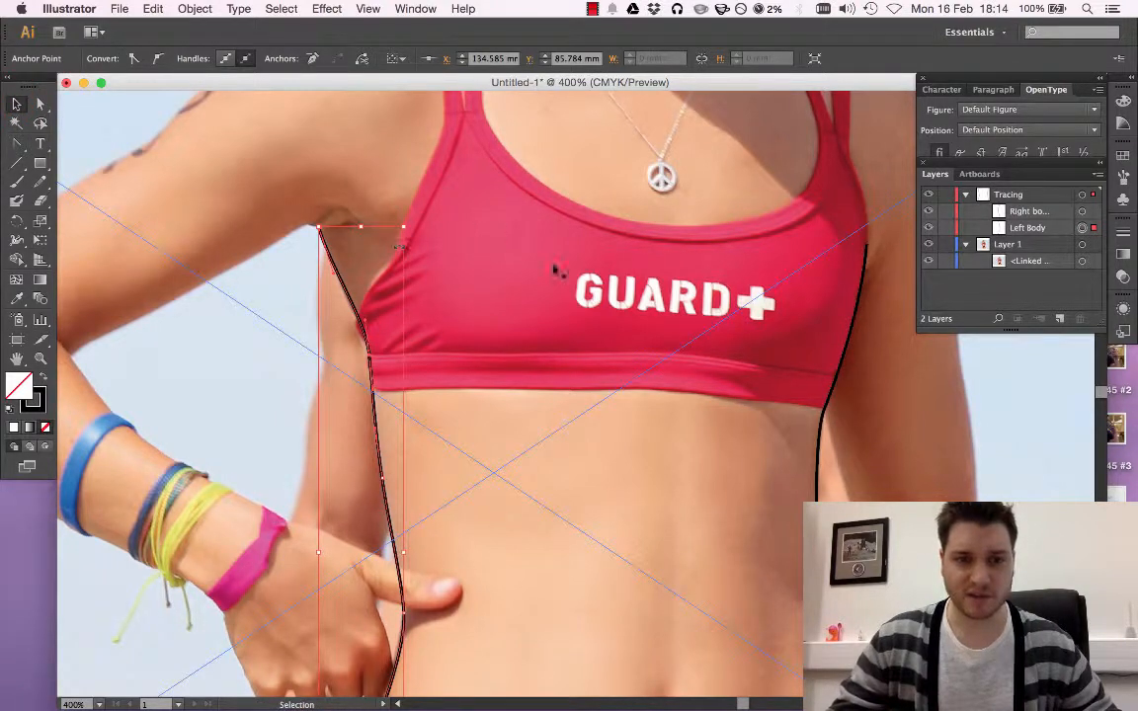
click(372, 8)
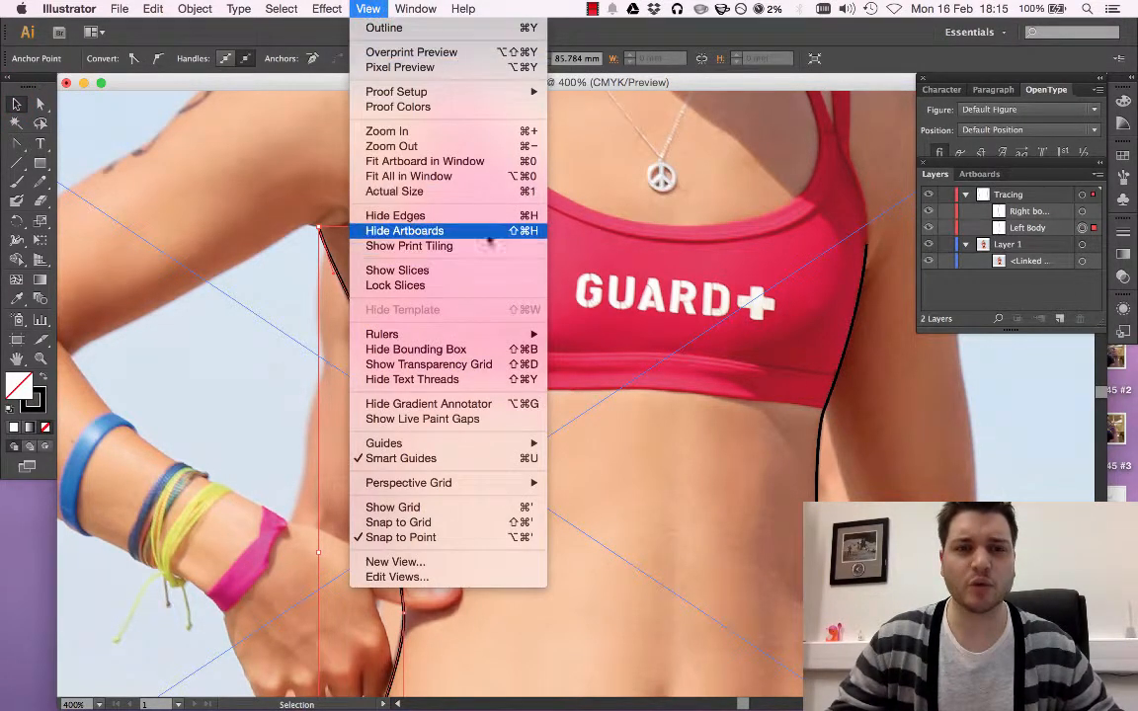
click(451, 178)
click(991, 427)
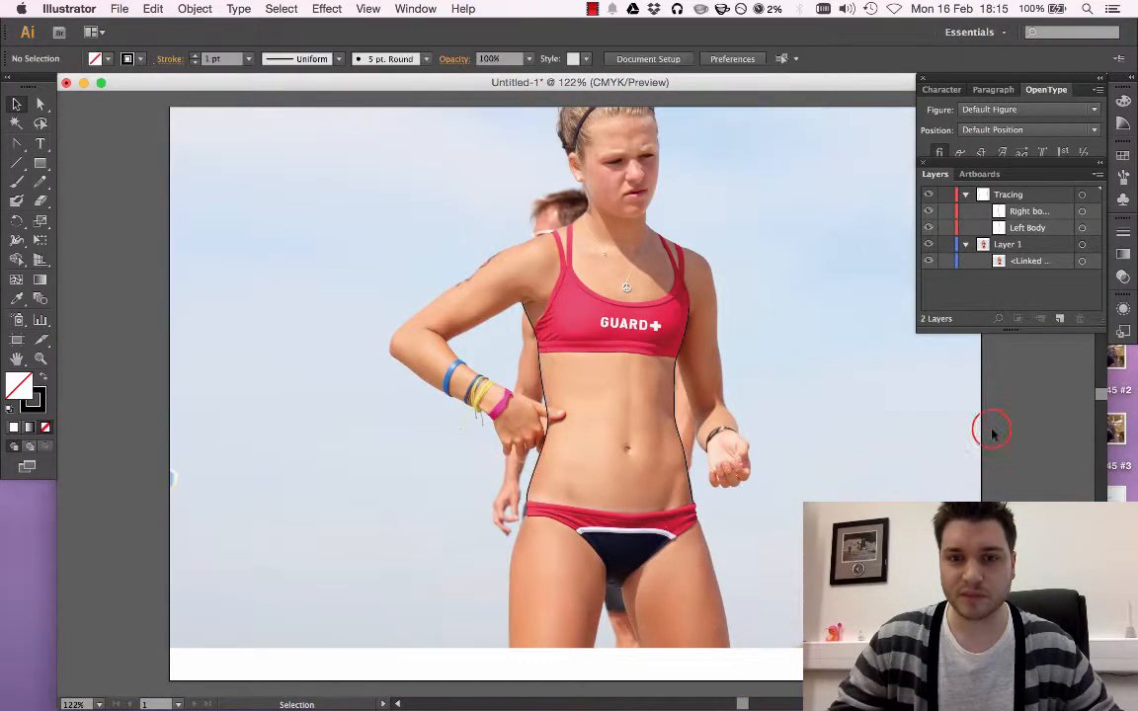
click(928, 244)
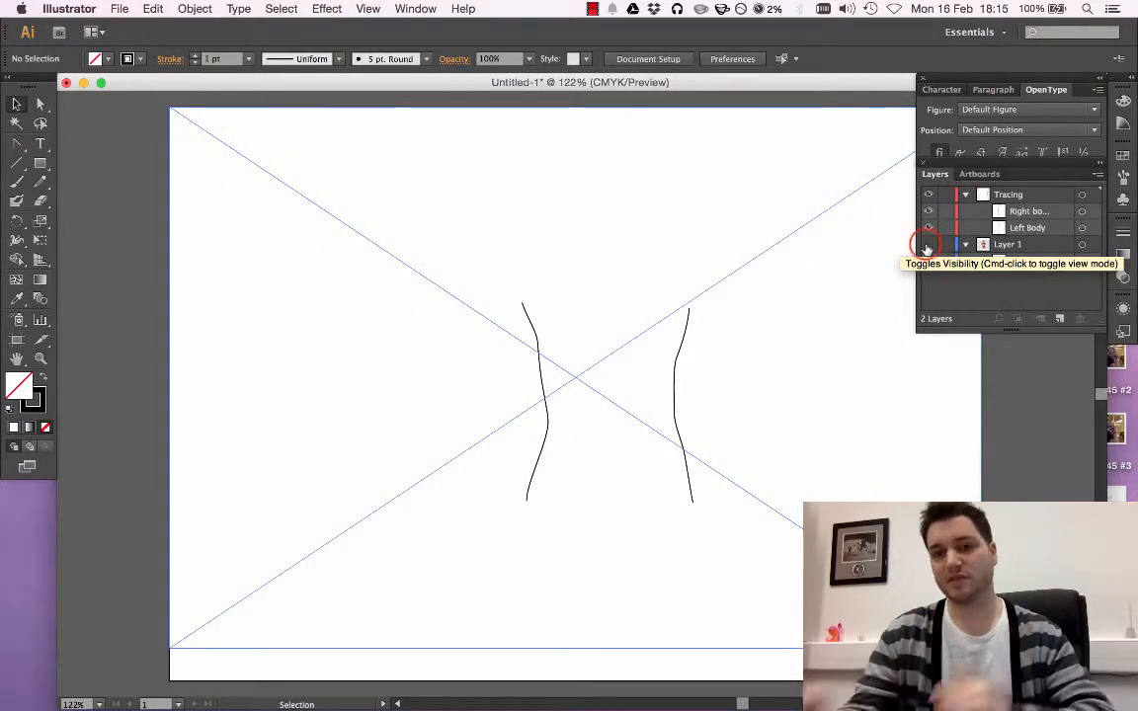
click(928, 245)
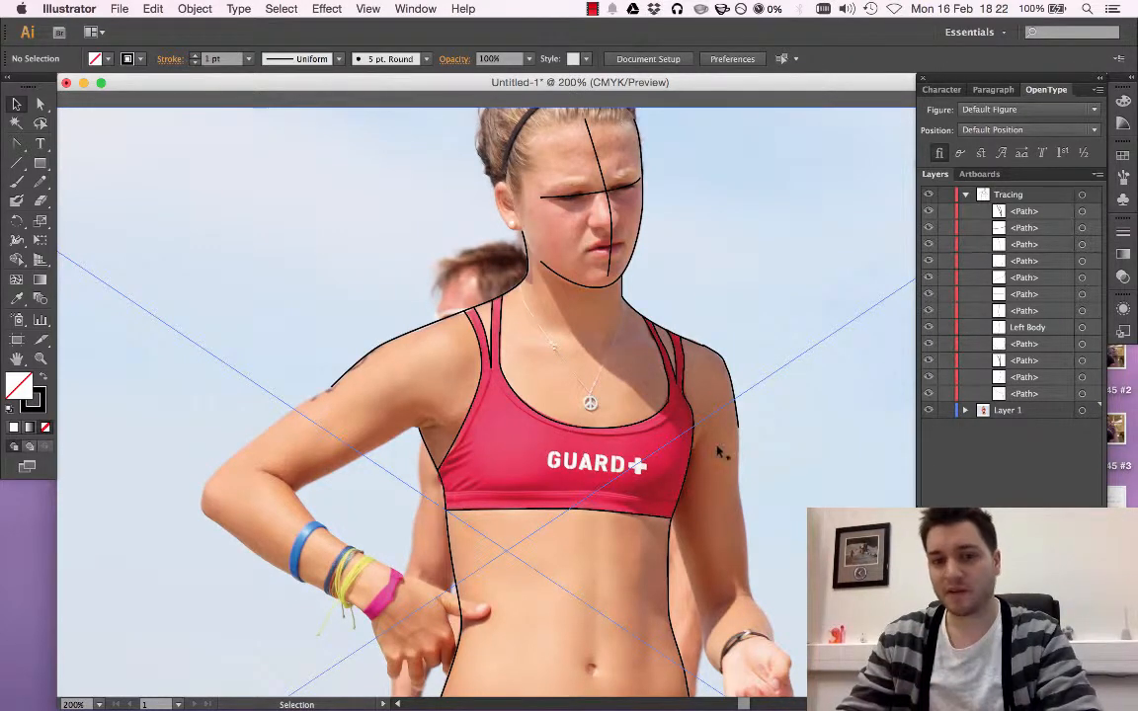
Compare the upper-body tracing with and without the photo, and leave Layer 1 hidden
click(927, 410)
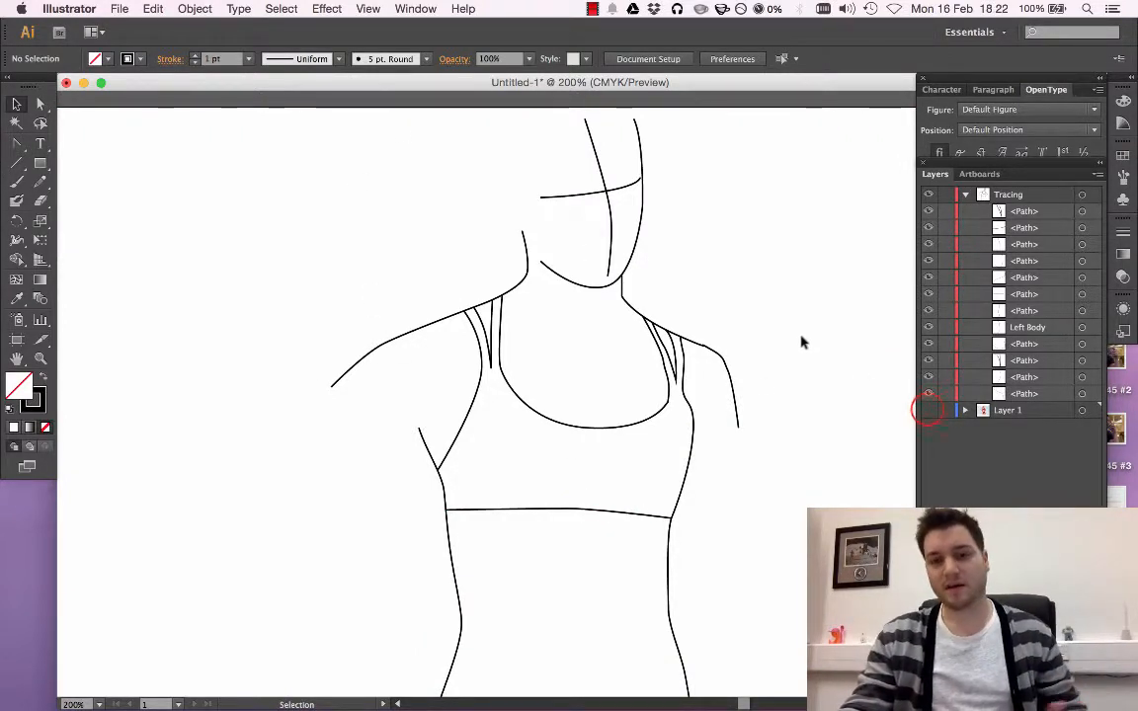
click(928, 410)
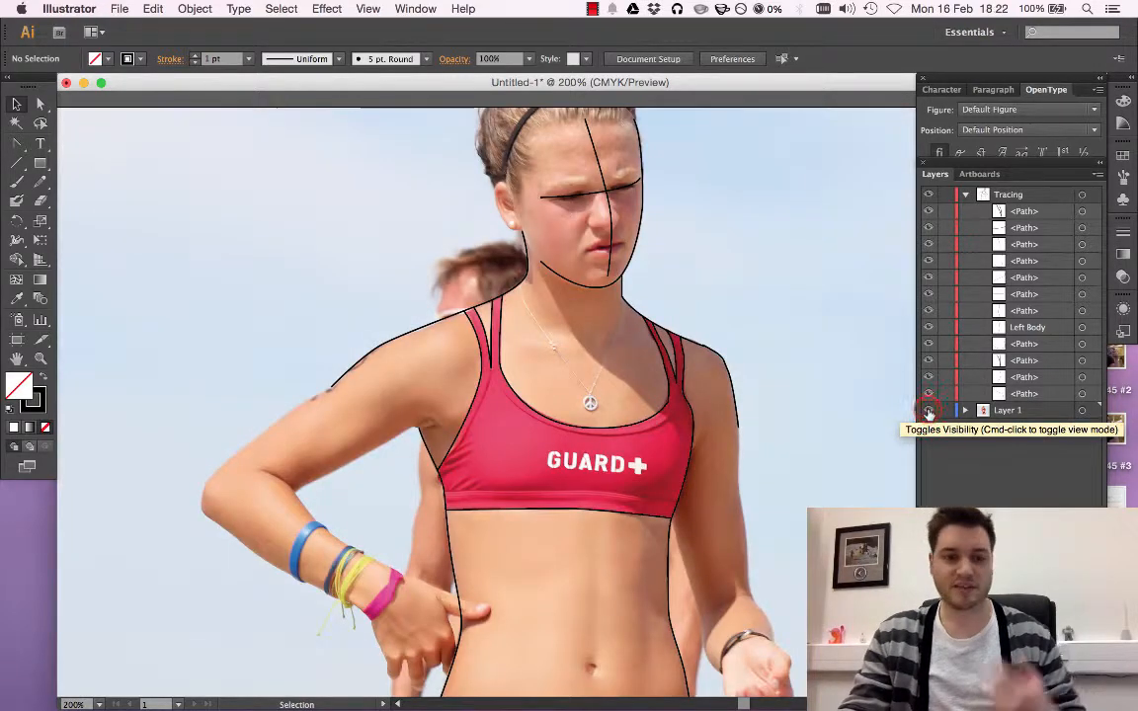
click(928, 410)
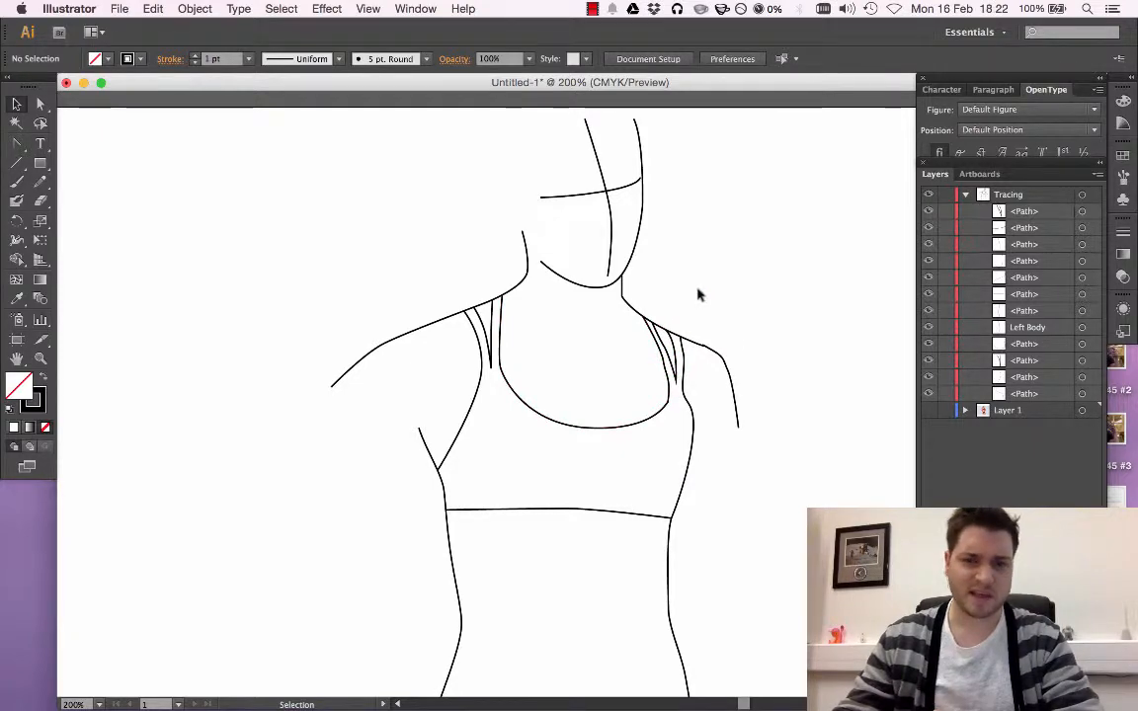
click(930, 410)
click(930, 410)
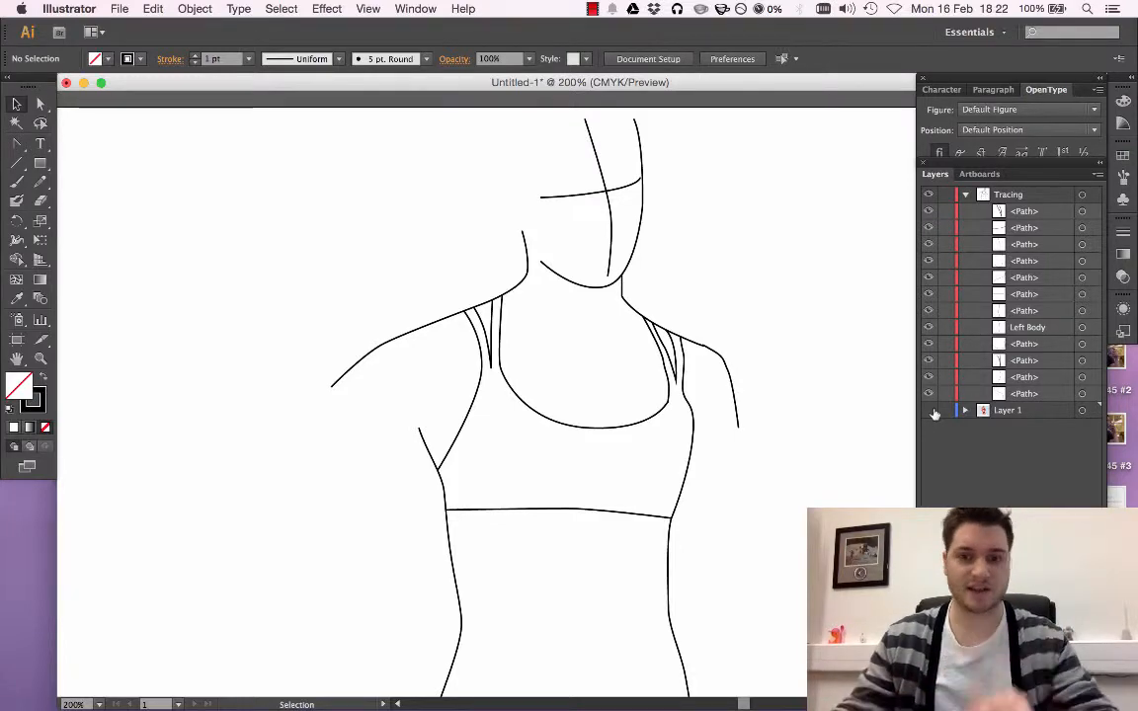
Select the neckline path and convert the anchor on its strap edge, on the image's right side, into a smooth point
key(super+equal)
key(super+equal)
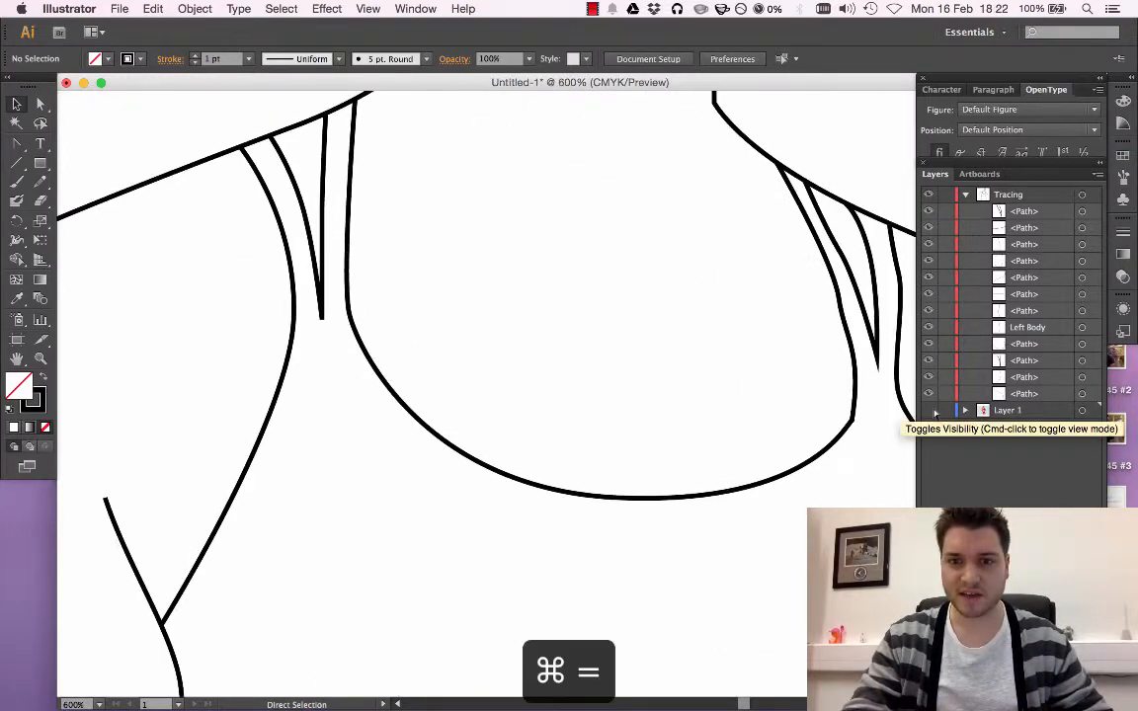
scroll(564, 452, right, 10)
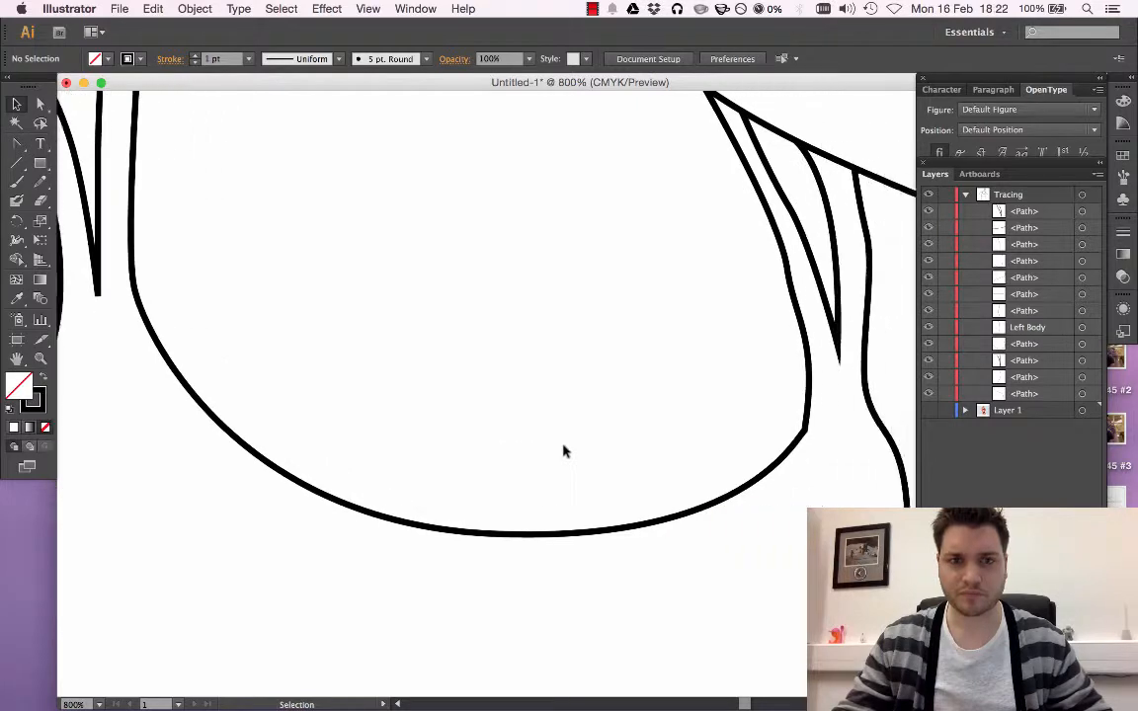
scroll(564, 451, right, 3)
scroll(523, 299, up, 5)
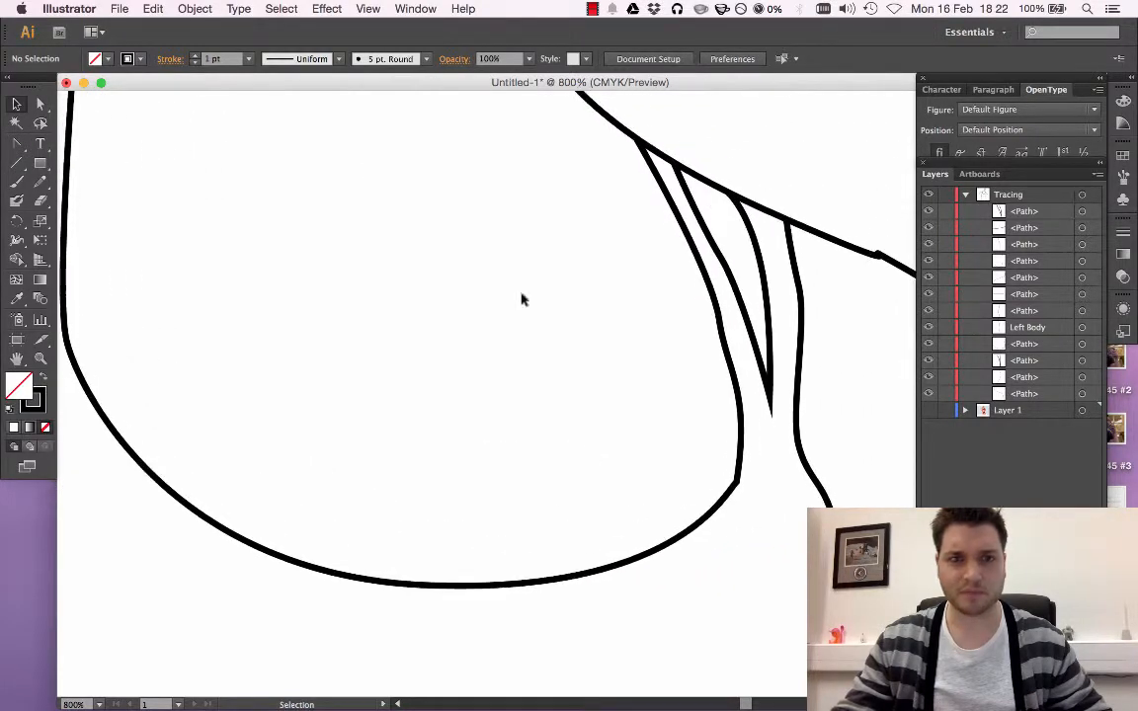
click(690, 247)
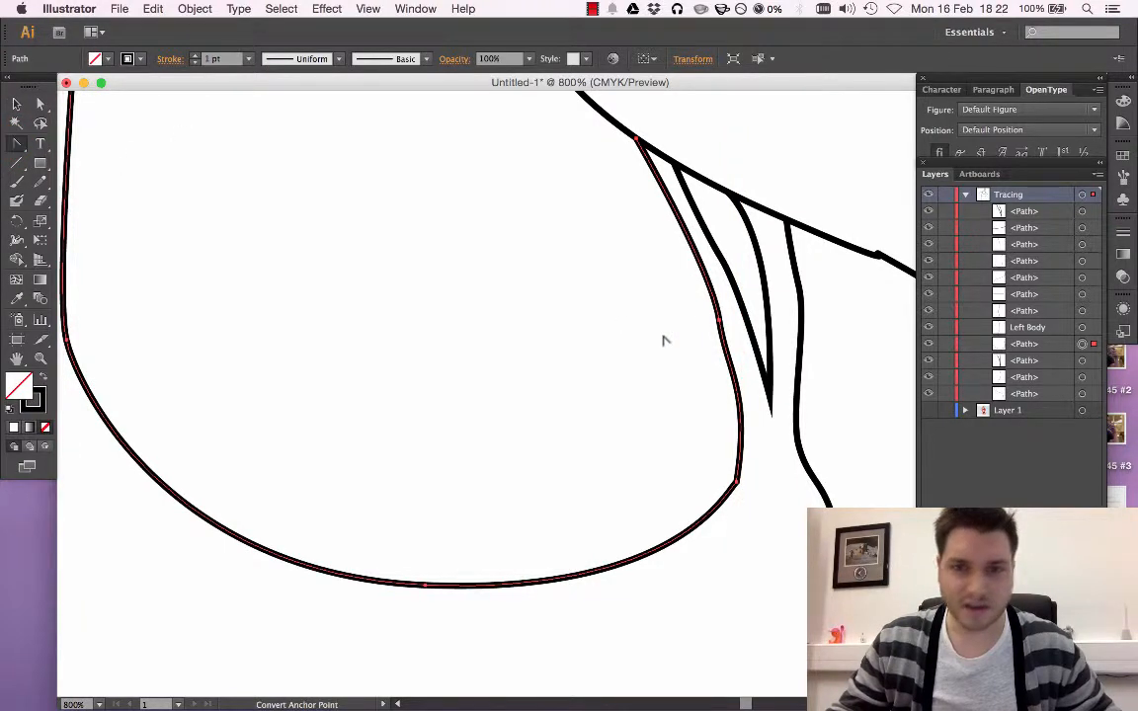
click(719, 323)
drag(720, 323, 682, 242)
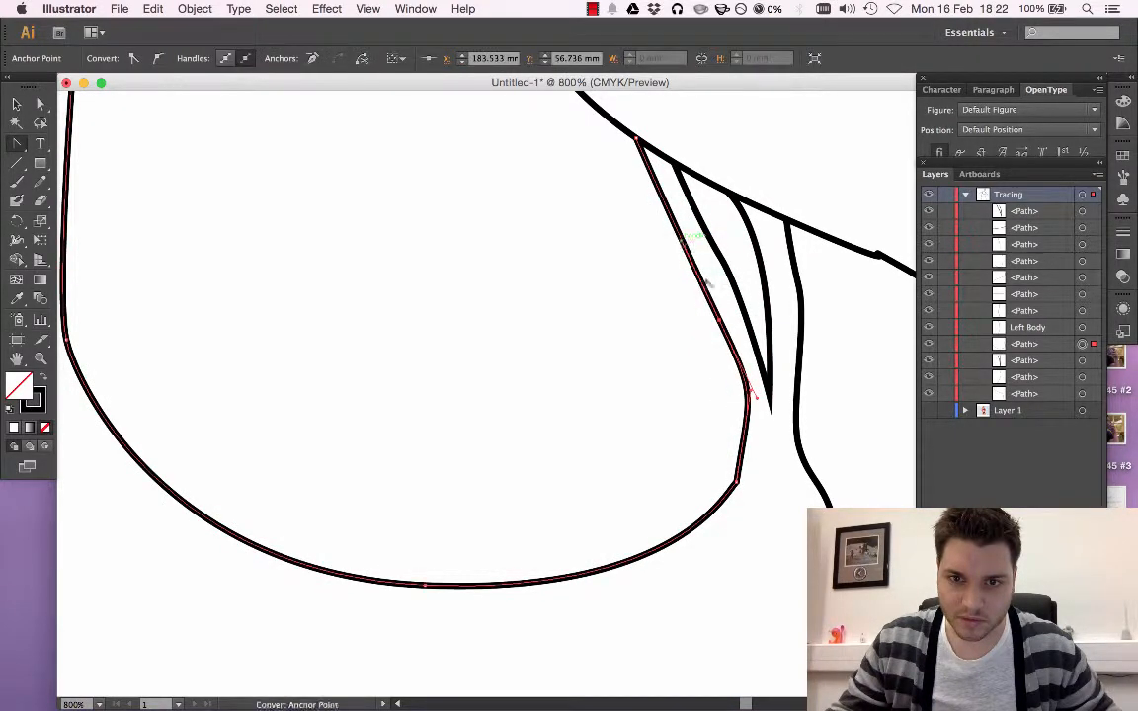
Round the neckline's sharp corner below that strap edge by reshaping the adjoining curve and anchor, and deselect the path
drag(750, 385, 749, 419)
click(737, 480)
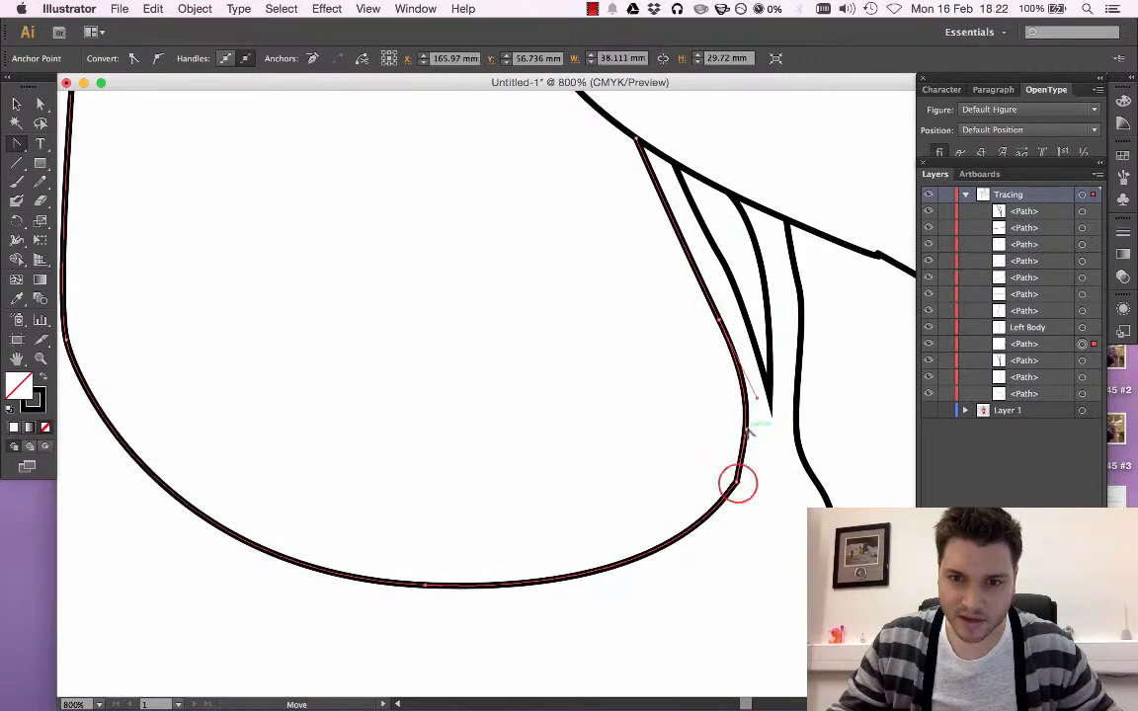
drag(737, 483, 751, 456)
click(310, 194)
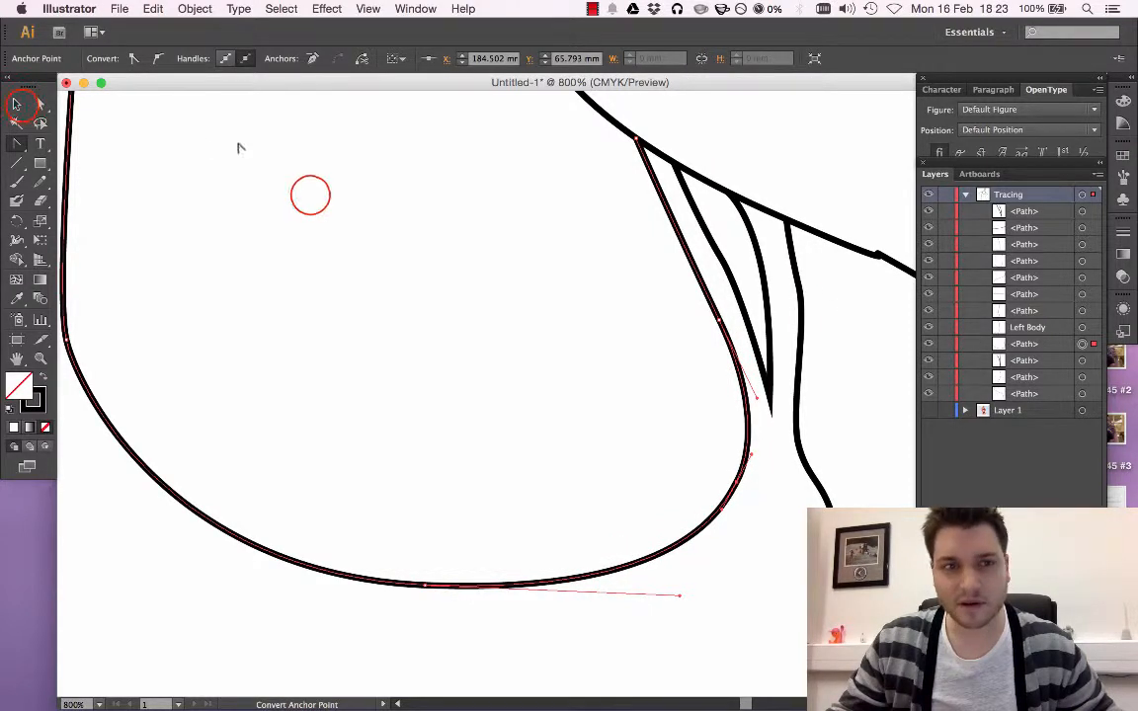
click(21, 106)
click(310, 195)
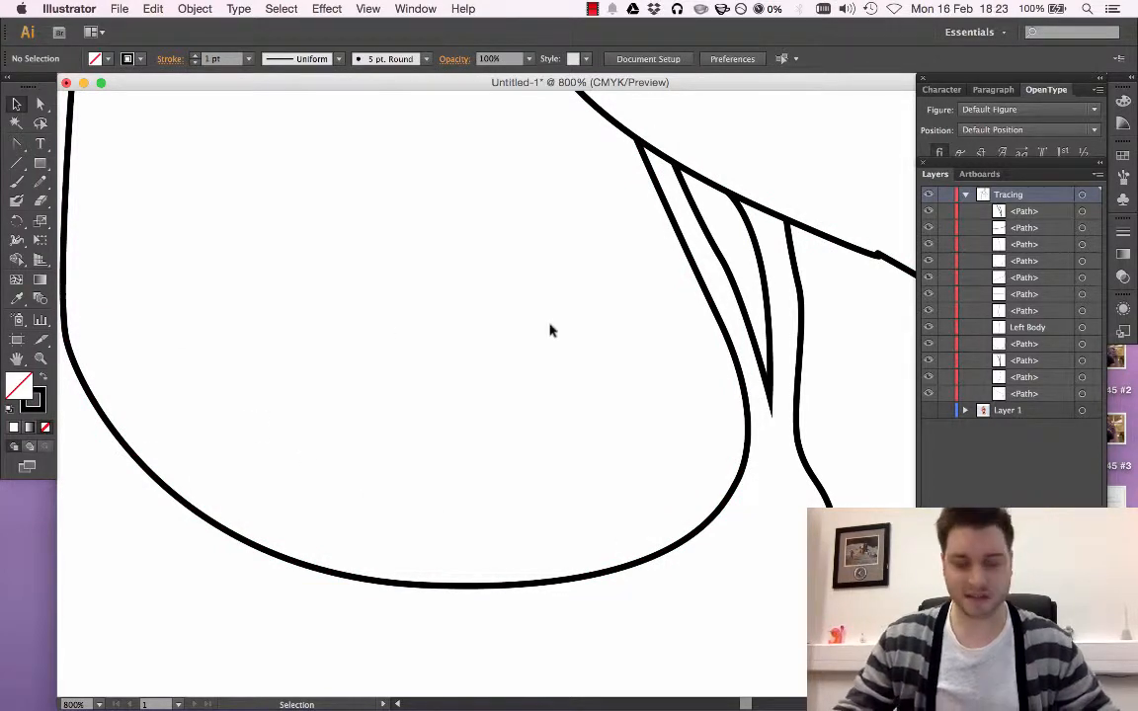
Try to smooth the kink in the shoulder path on the image's right by converting the anchor beside it into a smooth point
key(super+minus)
key(super+minus)
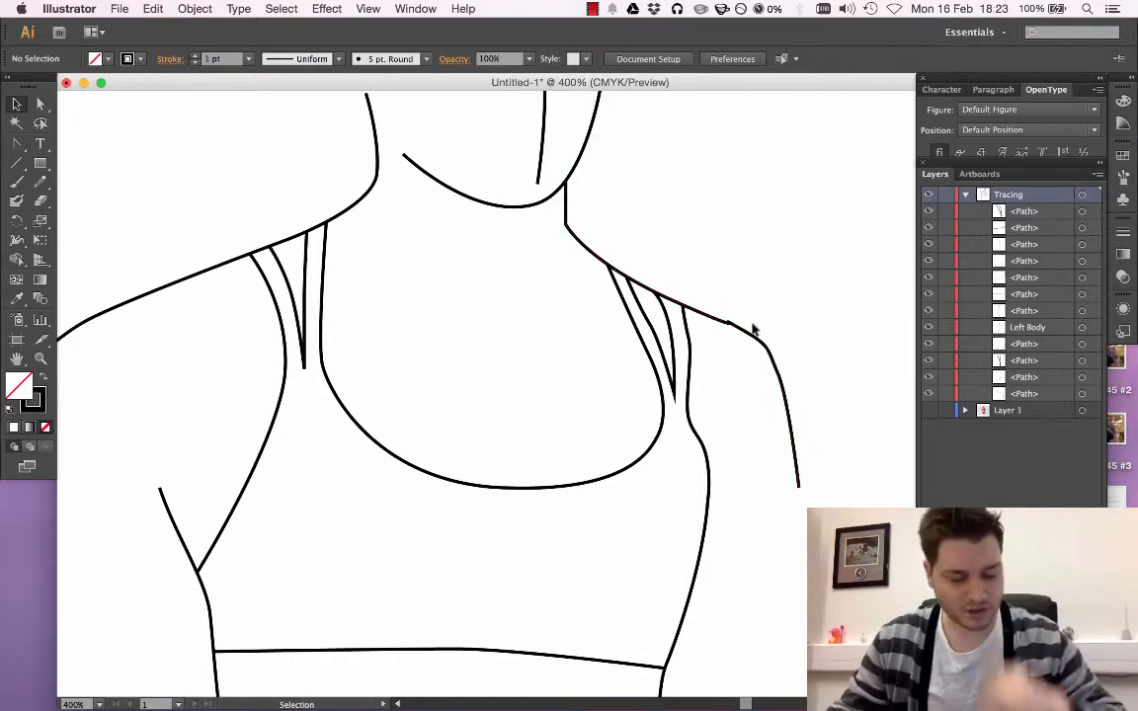
key(super+equal)
key(super+equal)
key(super+equal)
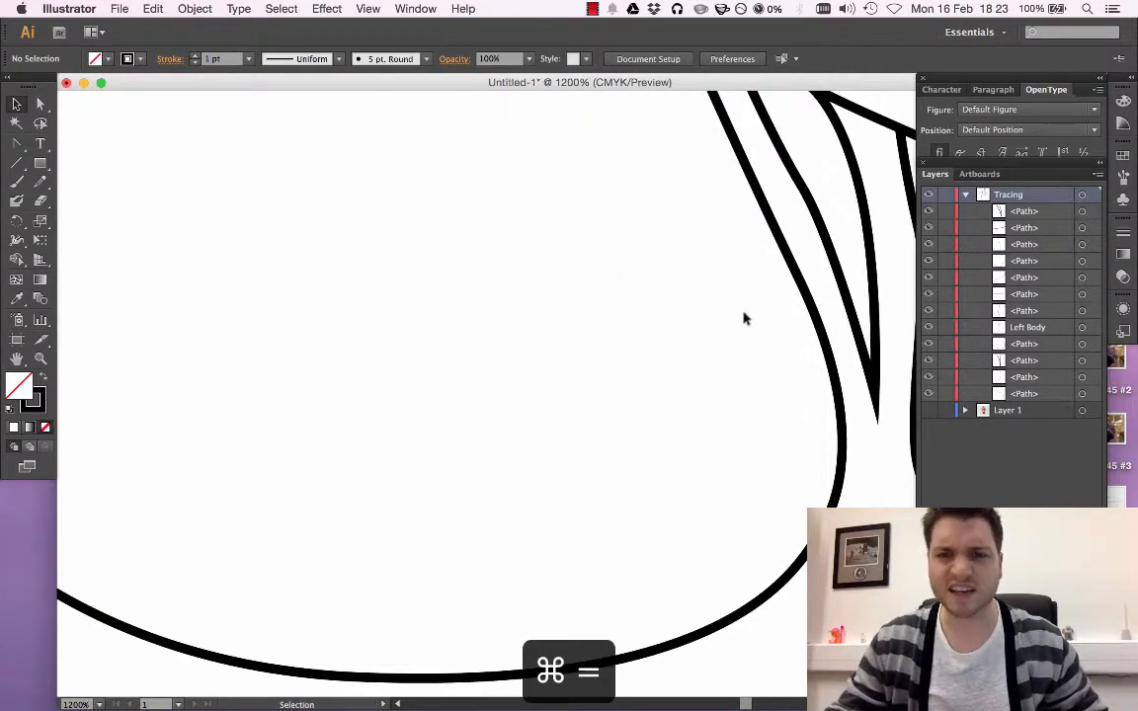
scroll(751, 325, right, 3)
scroll(744, 319, right, 5)
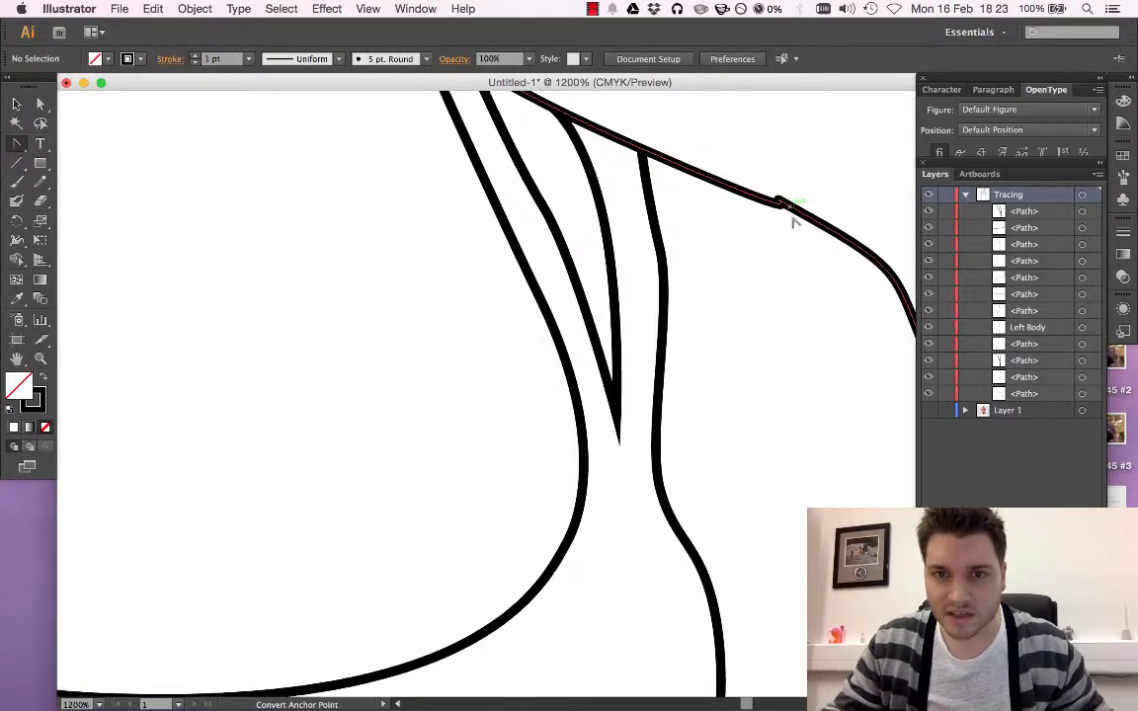
key(super+equal)
key(super+equal)
key(super+equal)
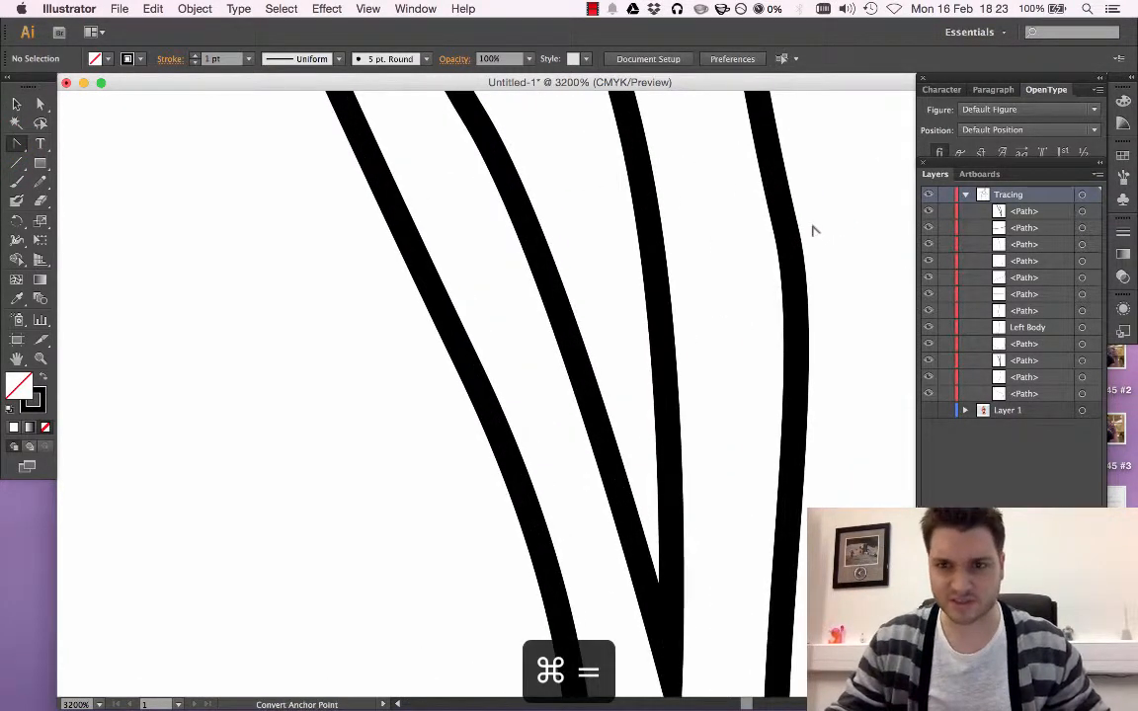
scroll(861, 237, right, 5)
scroll(862, 237, right, 10)
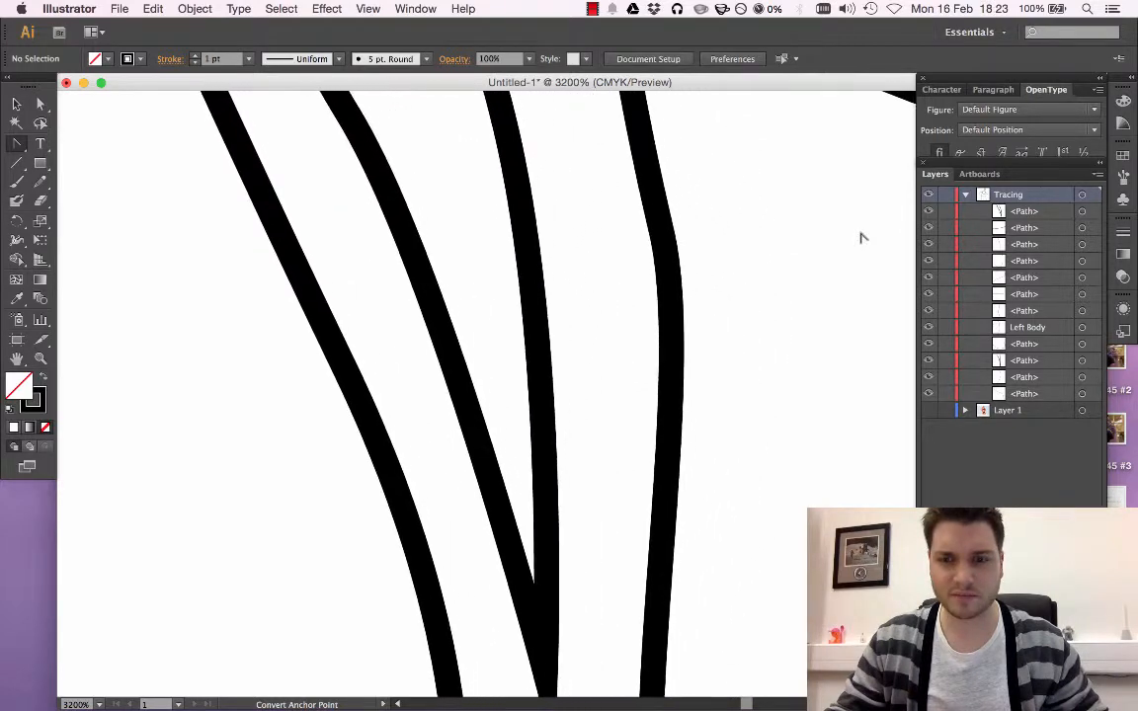
scroll(861, 237, right, 7)
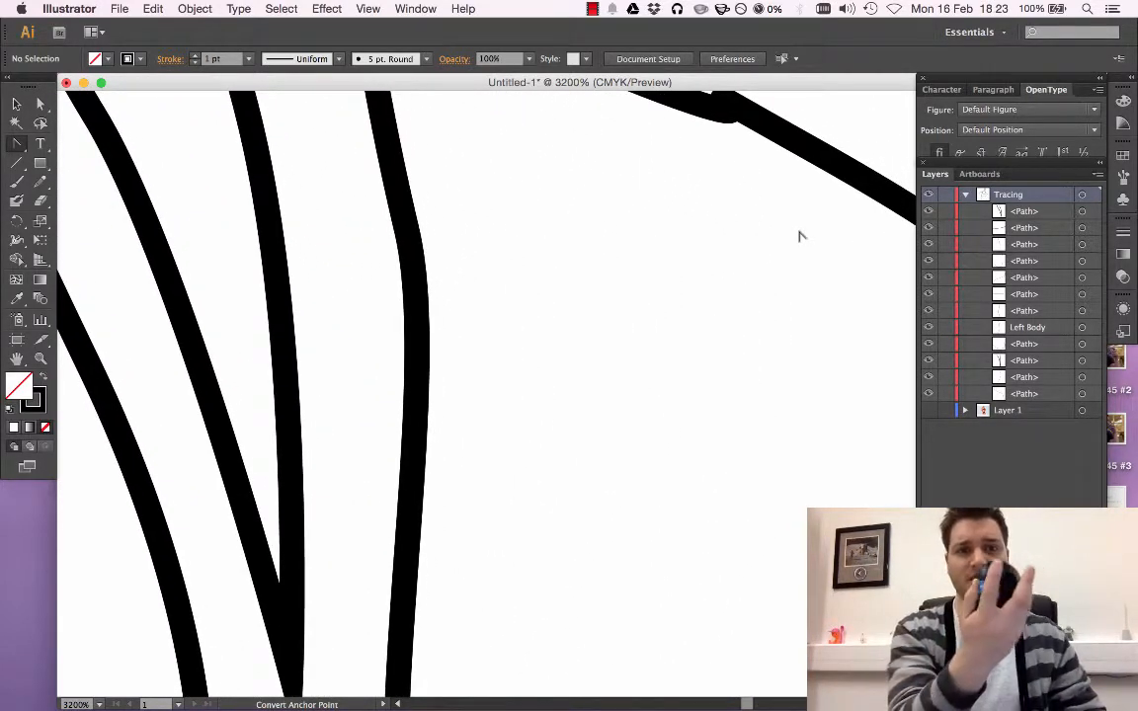
scroll(800, 235, right, 1)
scroll(759, 257, up, 3)
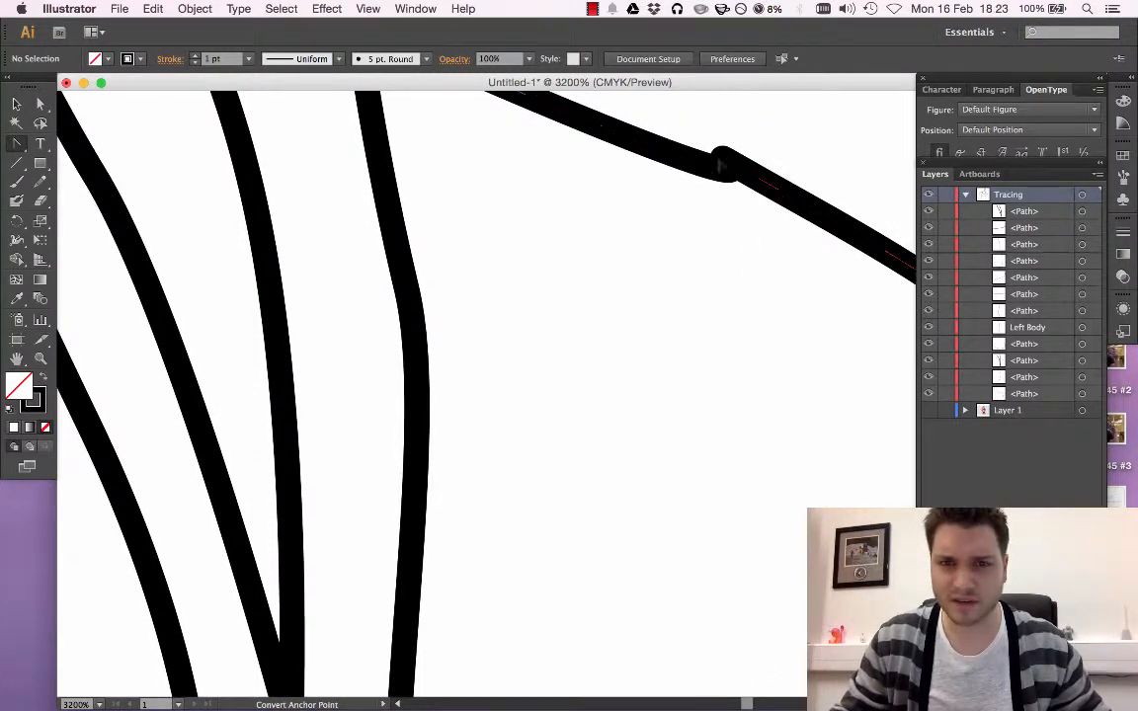
click(11, 104)
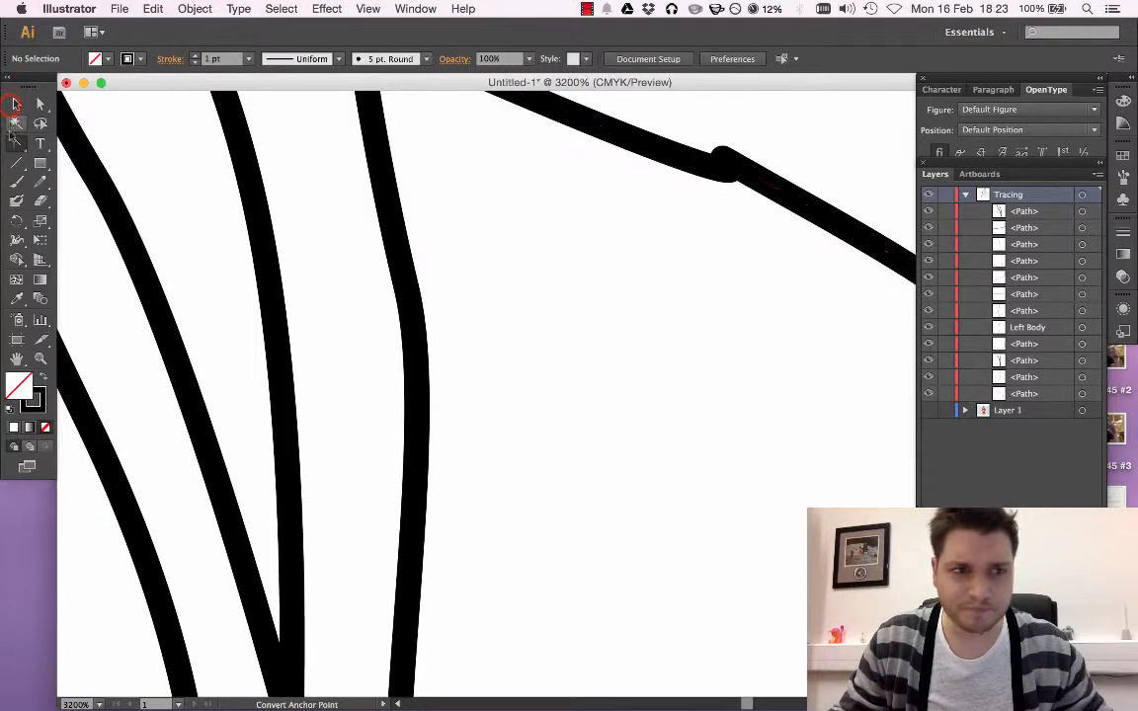
click(731, 168)
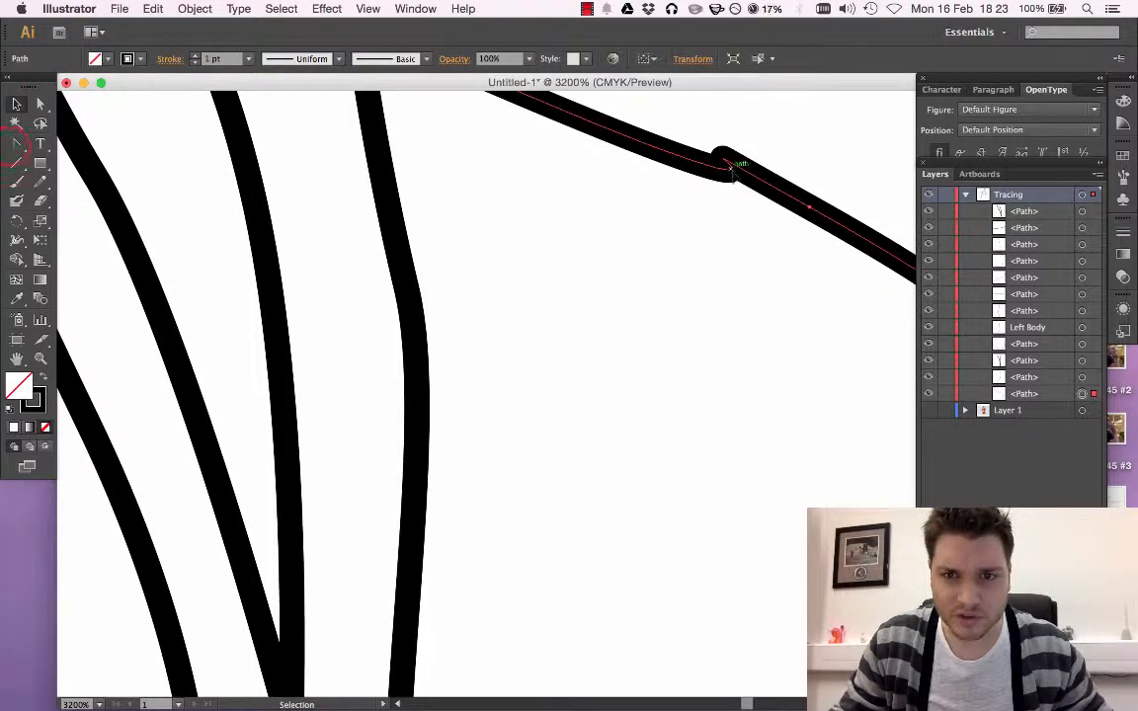
click(14, 145)
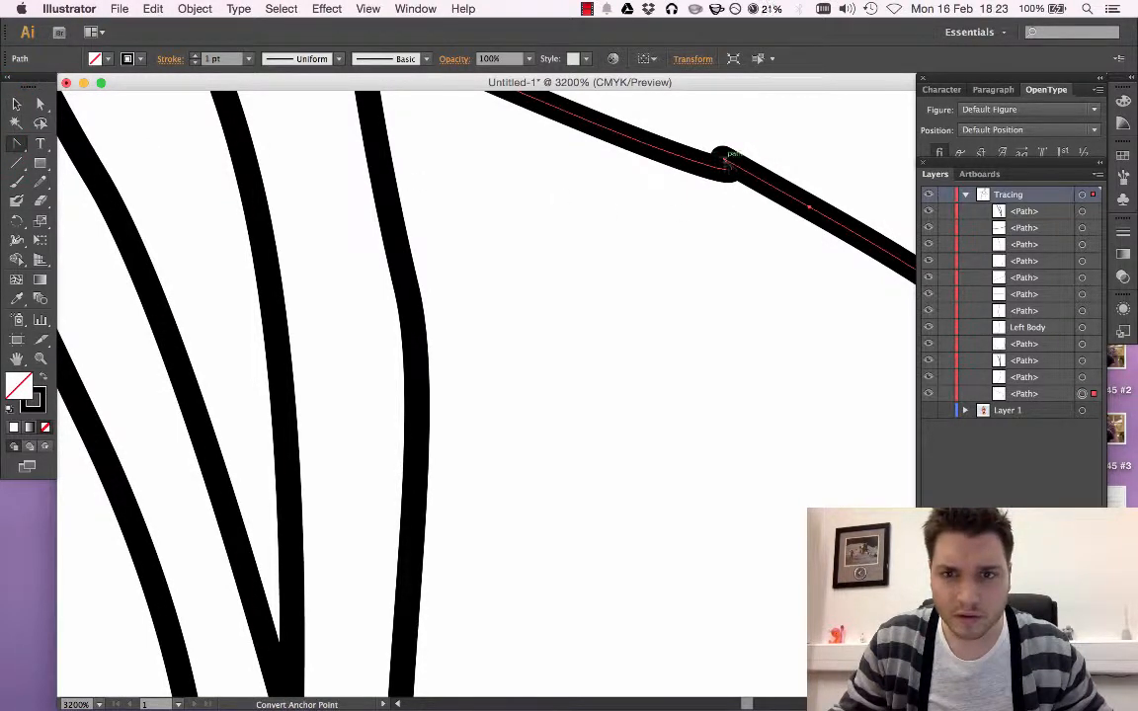
click(808, 208)
drag(808, 208, 856, 321)
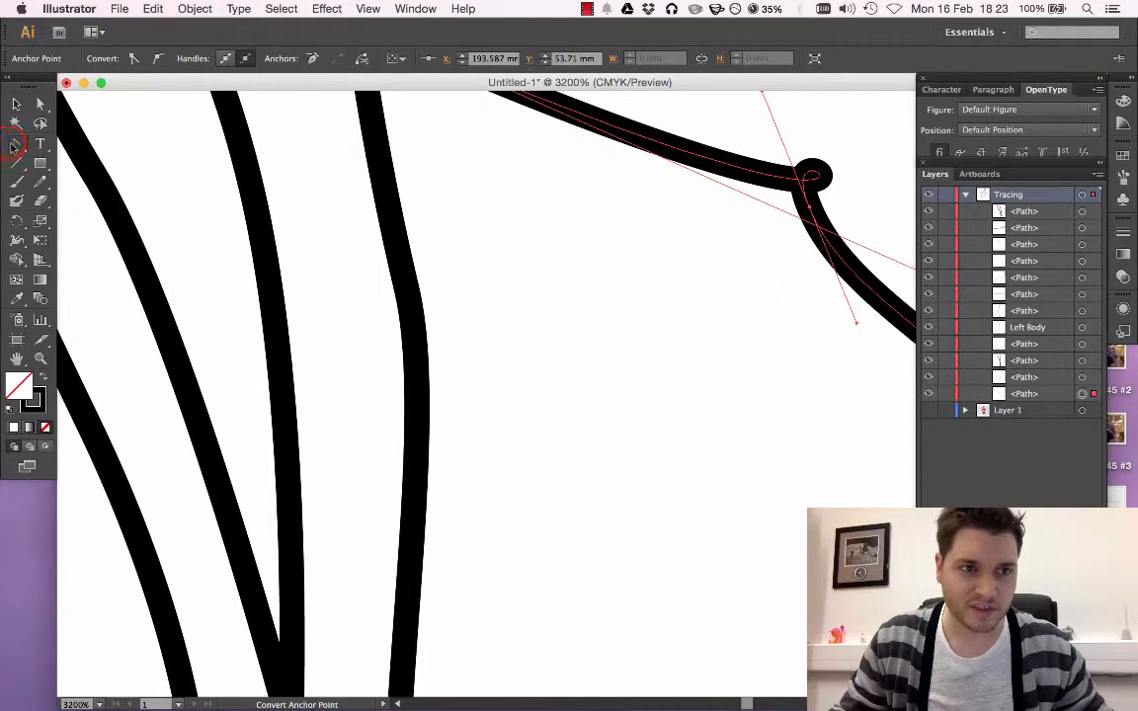
Delete the kinked anchor from the shoulder path on the image's right and check the curve against the photo, leaving Layer 1 hidden
drag(15, 145, 94, 182)
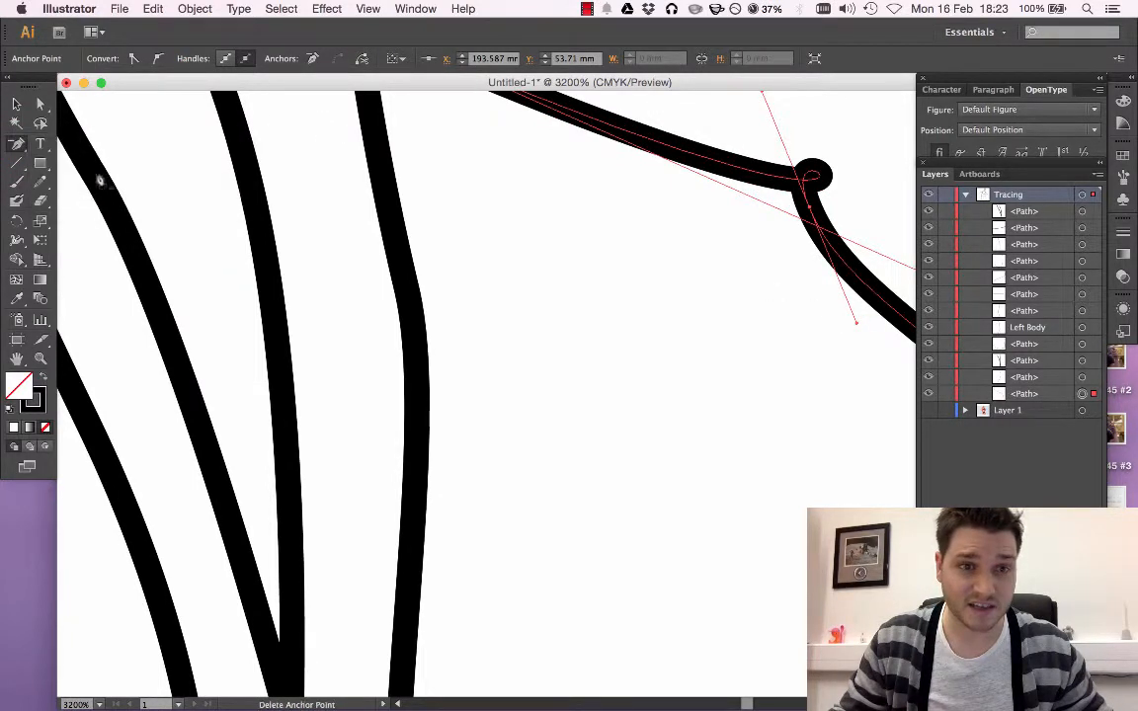
click(807, 203)
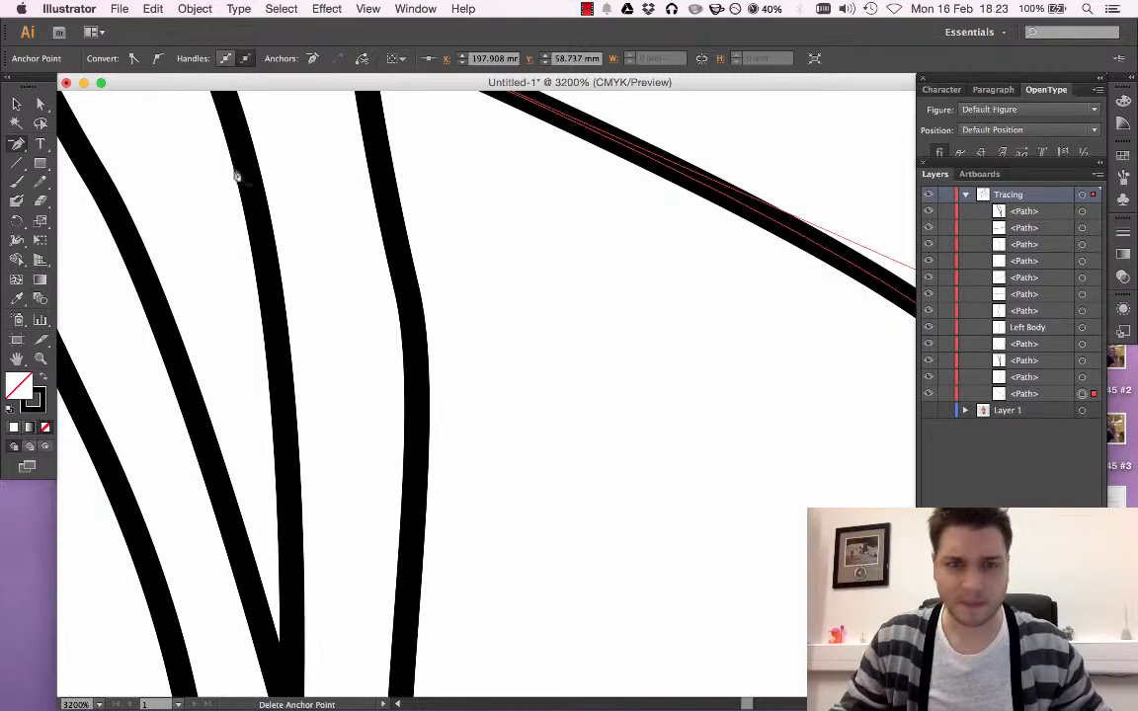
click(929, 410)
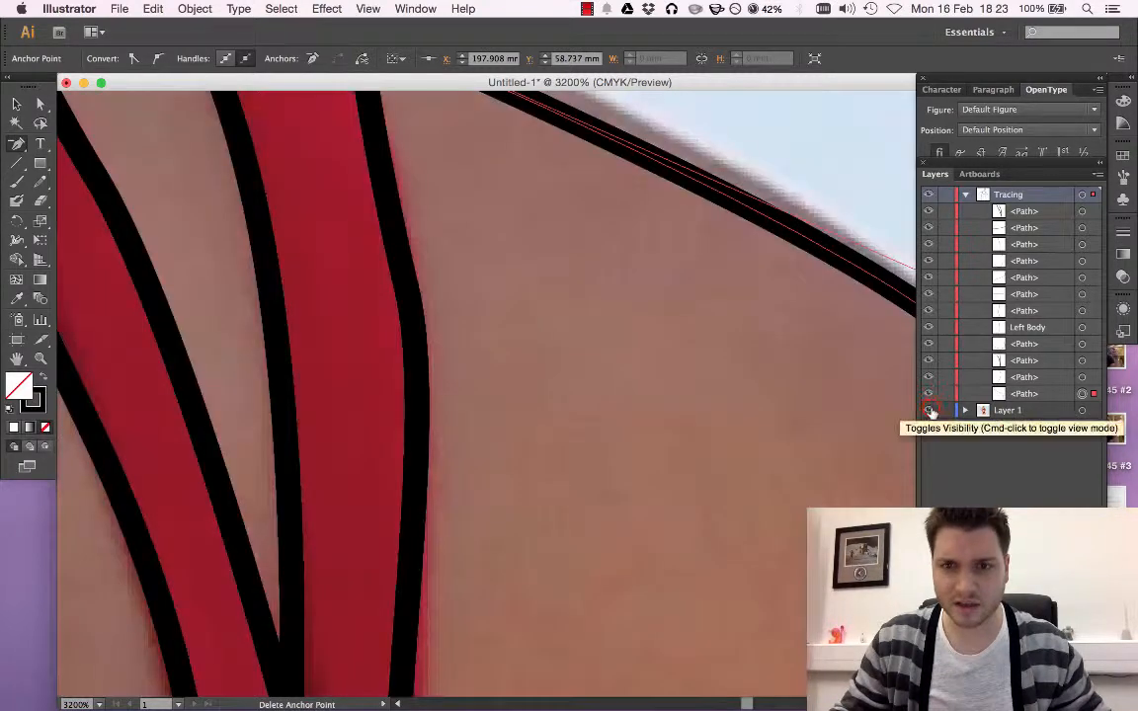
click(930, 410)
key(super+minus)
key(super+minus)
key(super+minus)
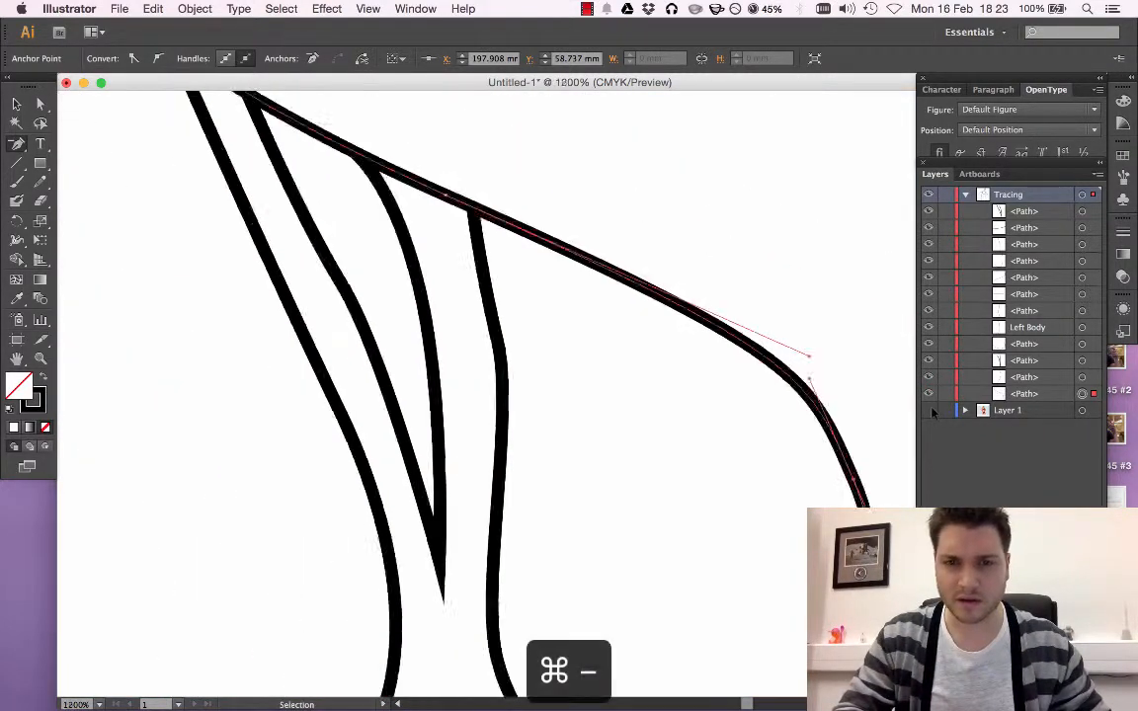
key(super+minus)
click(929, 410)
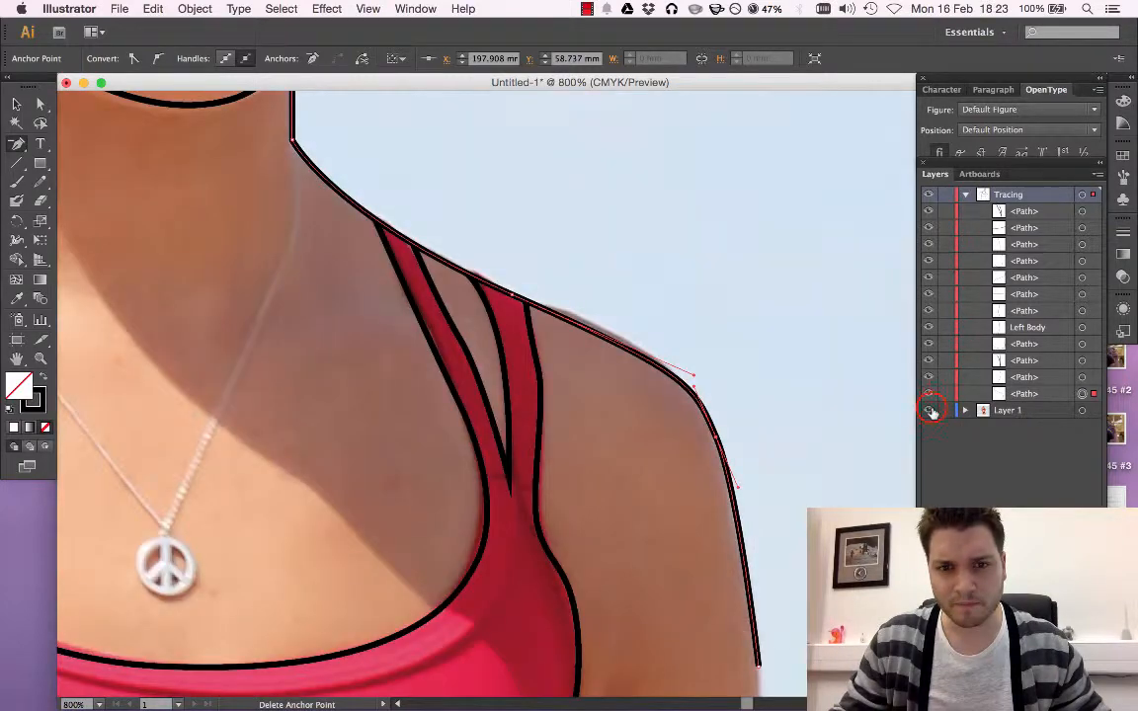
click(930, 410)
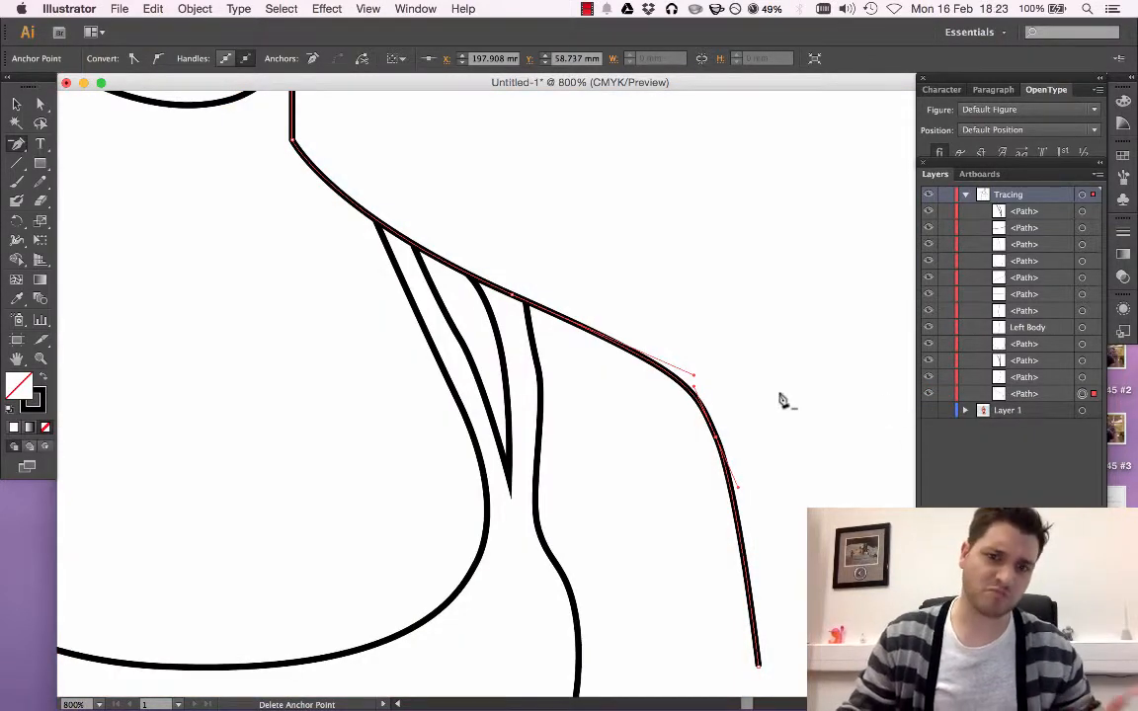
Deselect the shoulder path with the whole upper-body tracing in view
scroll(741, 331, left, 12)
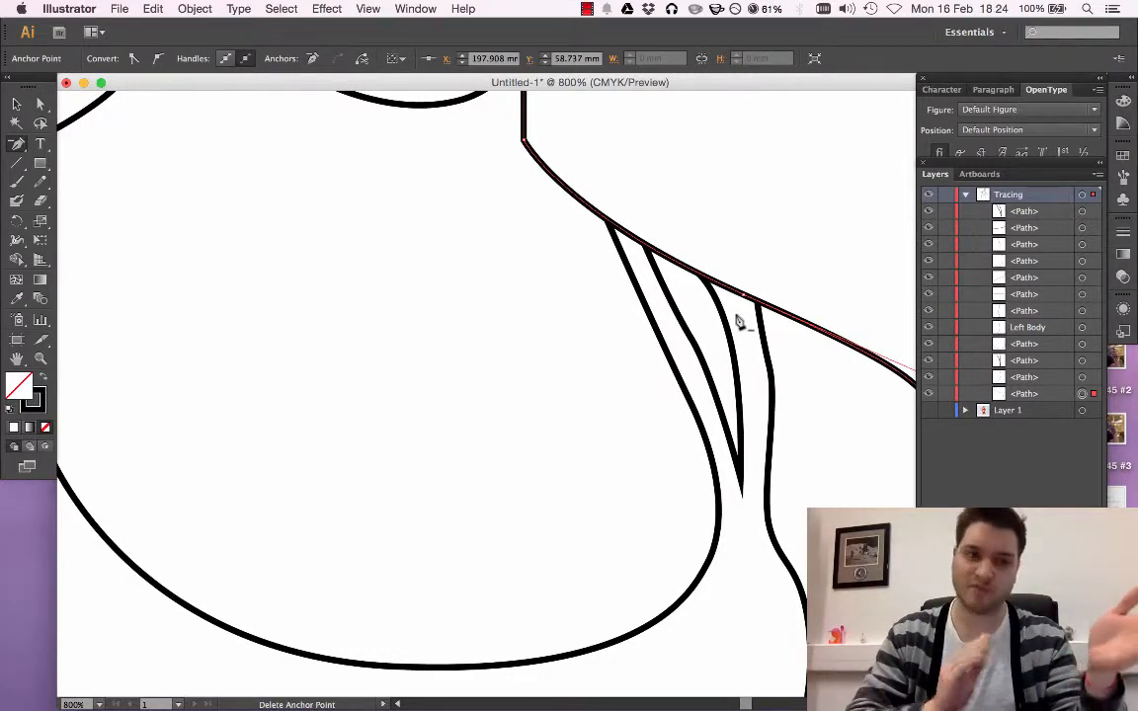
key(super+minus)
key(super+minus)
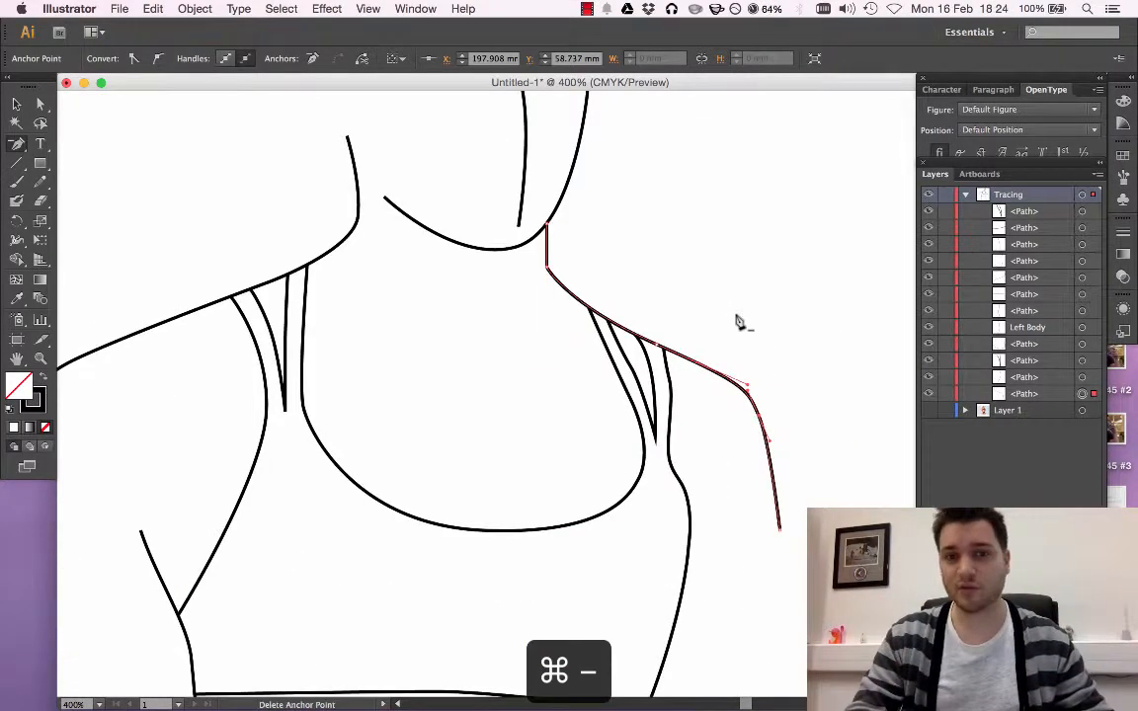
click(17, 102)
click(115, 149)
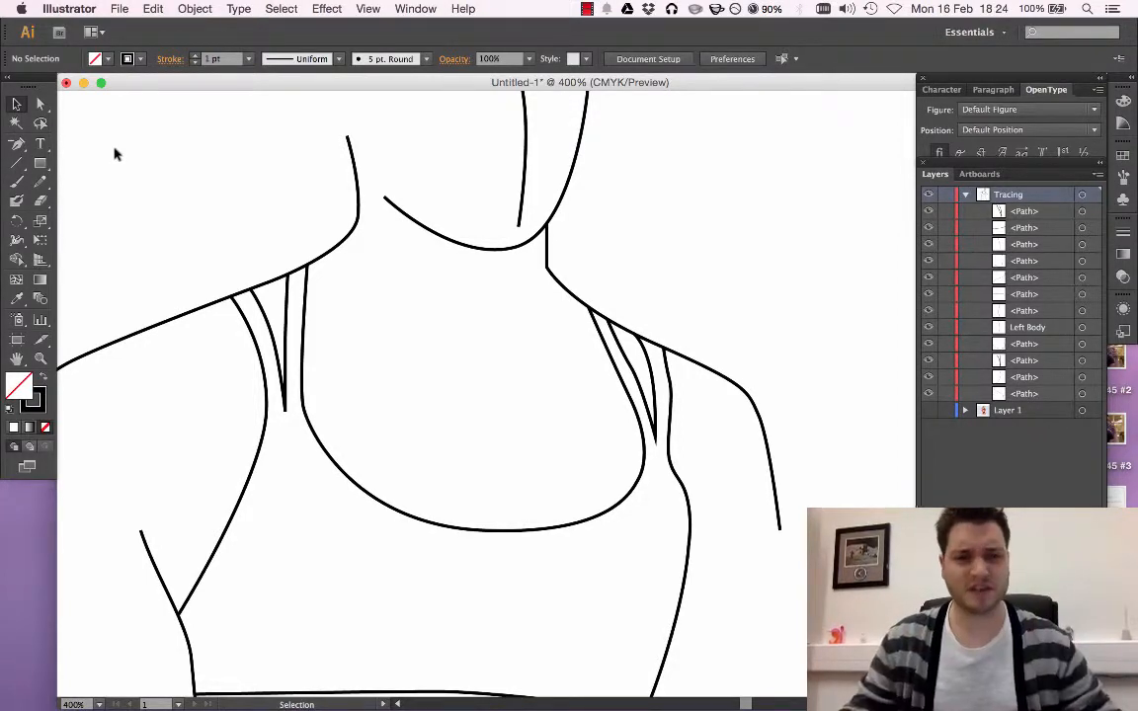
scroll(499, 306, down, 5)
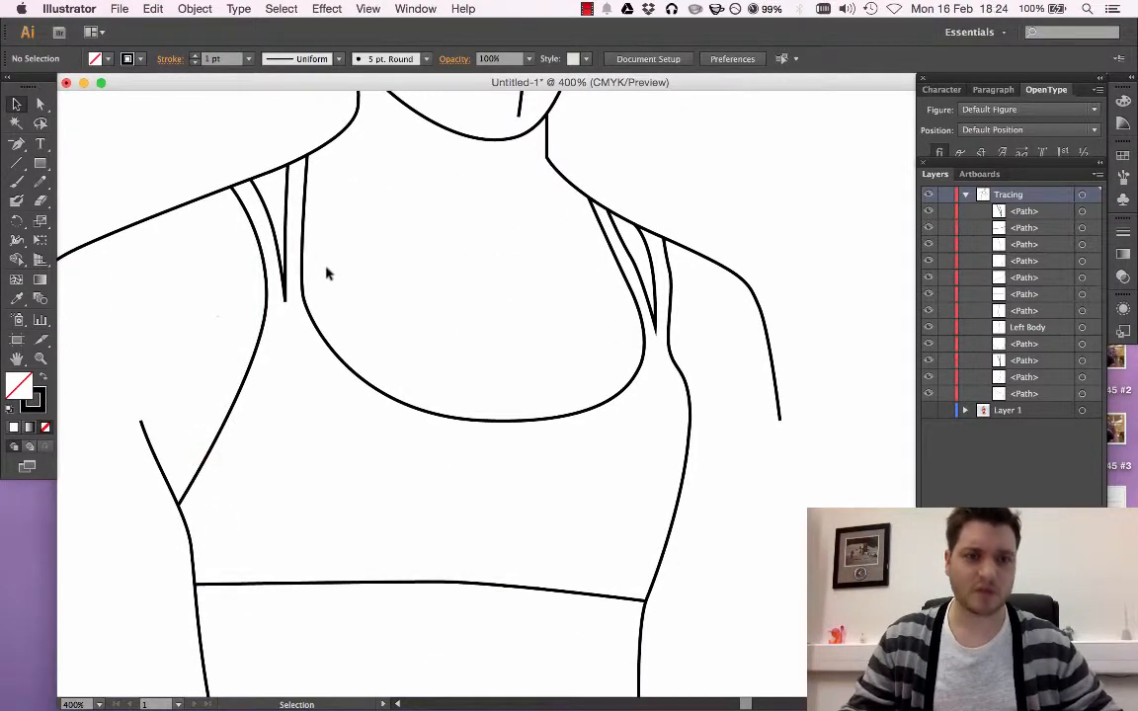
click(182, 134)
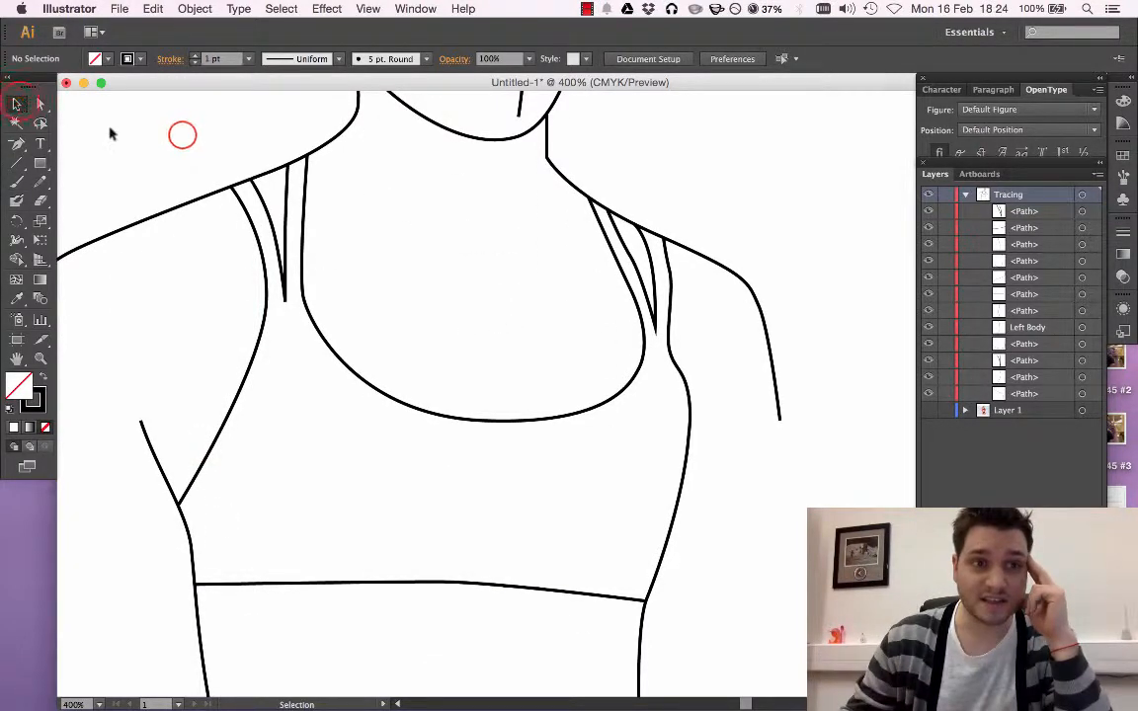
drag(183, 136, 375, 382)
click(155, 328)
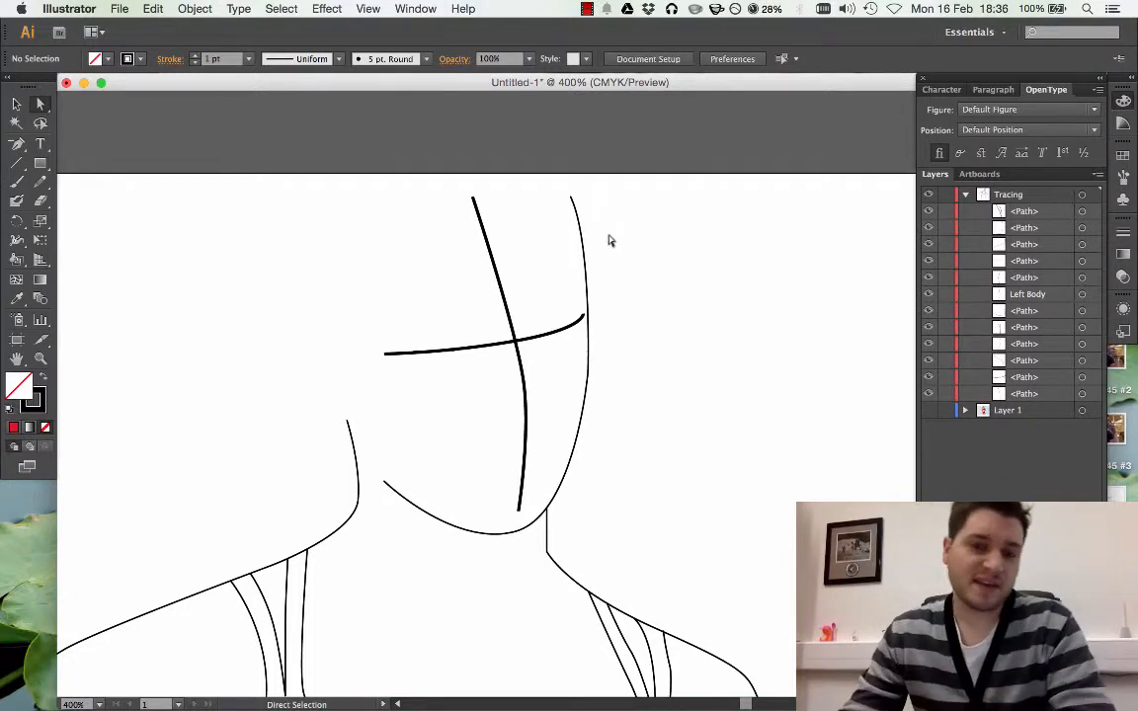
scroll(435, 247, down, 3)
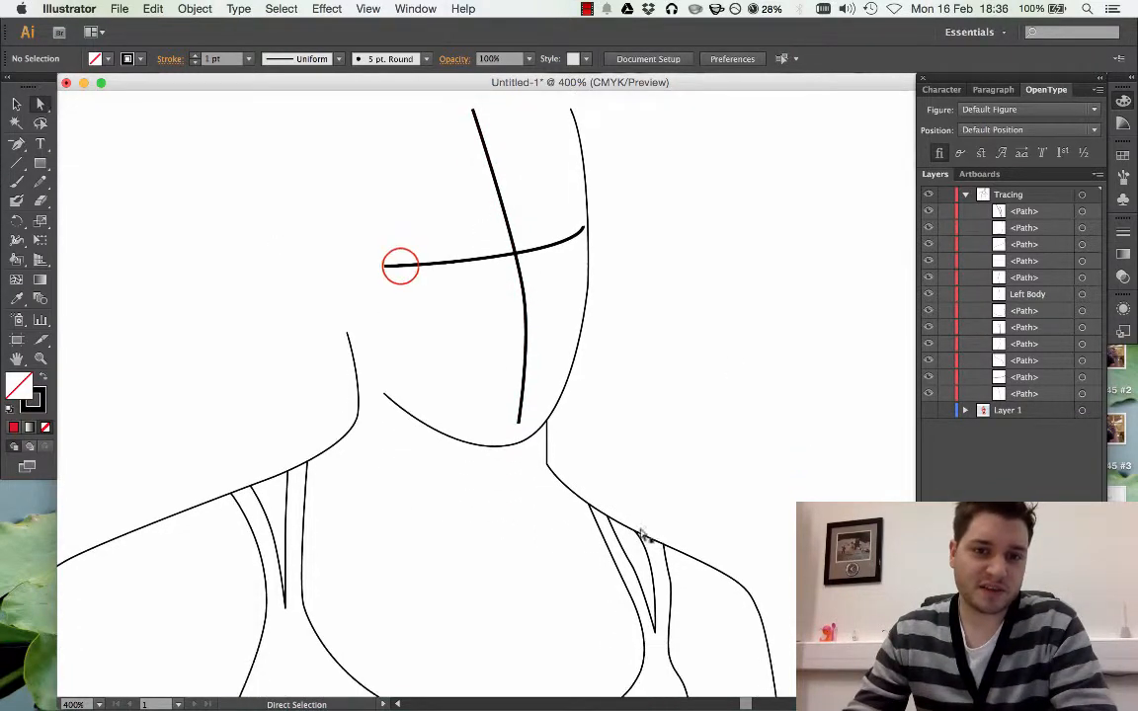
click(400, 266)
click(665, 284)
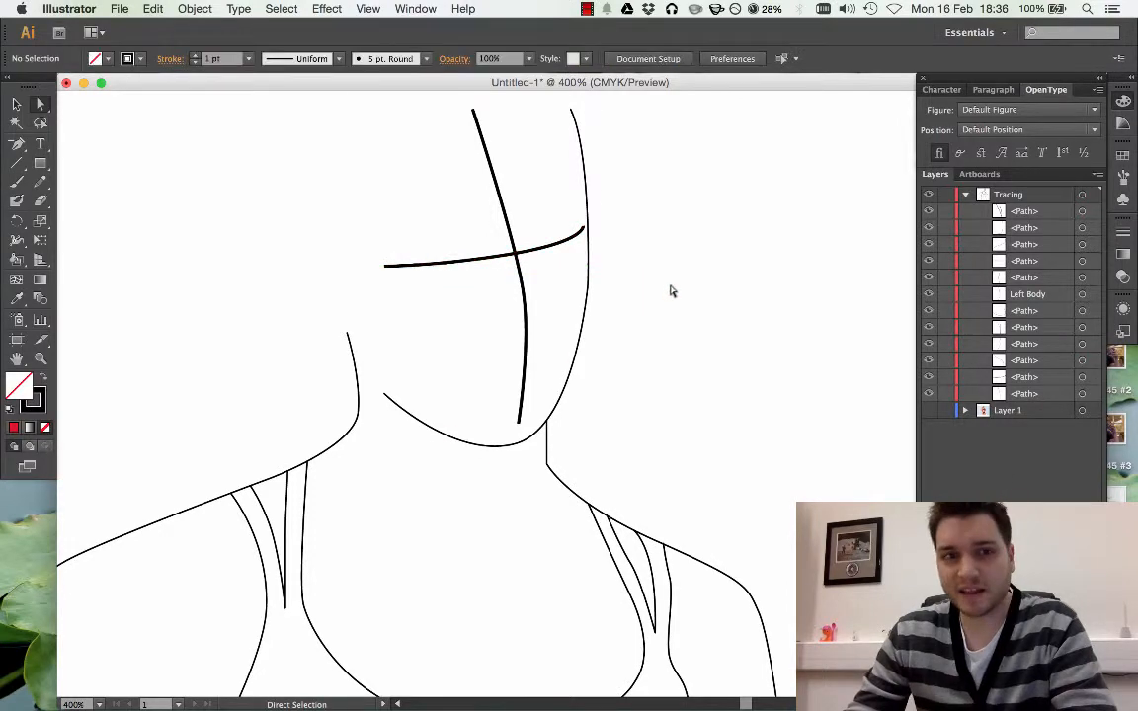
scroll(667, 295, down, 1)
scroll(665, 298, down, 3)
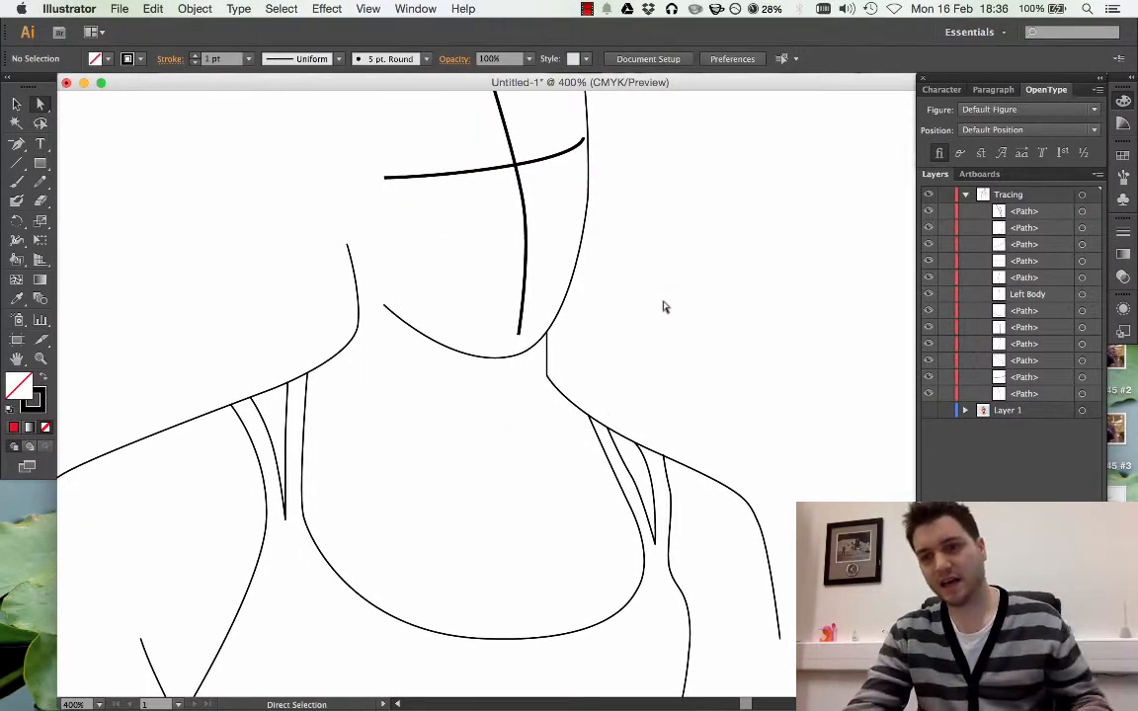
Draw a small rectangle in the empty area above the shoulder on the image's left and fill it with magenta
click(40, 166)
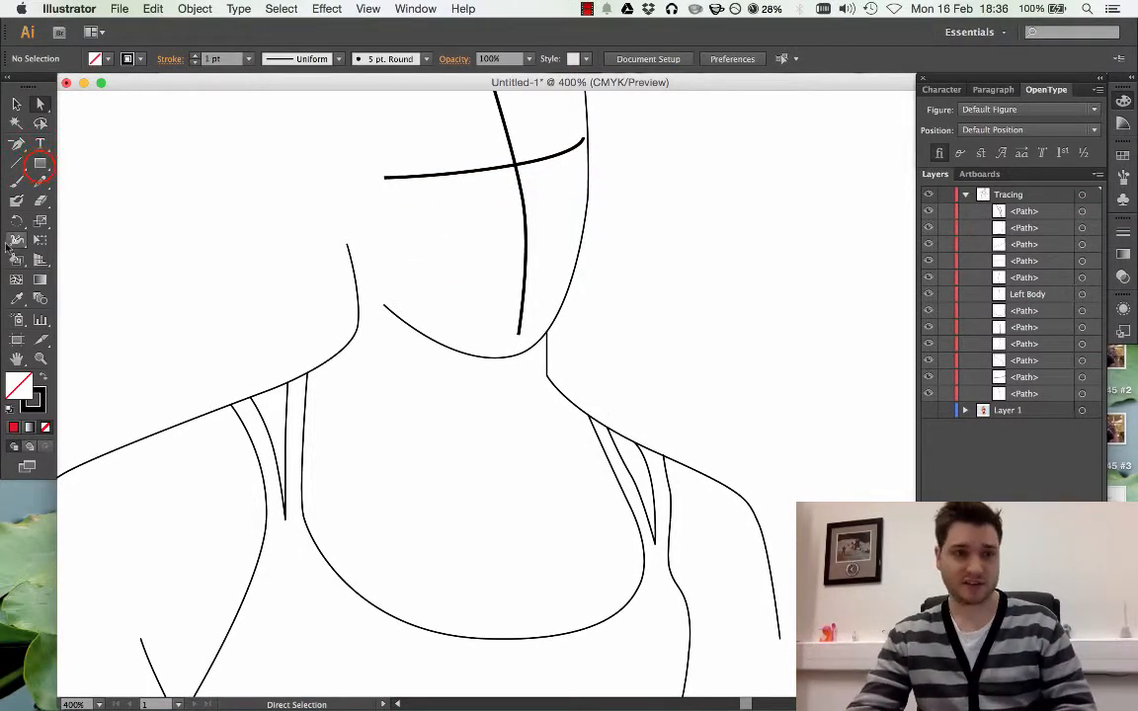
drag(112, 185, 200, 267)
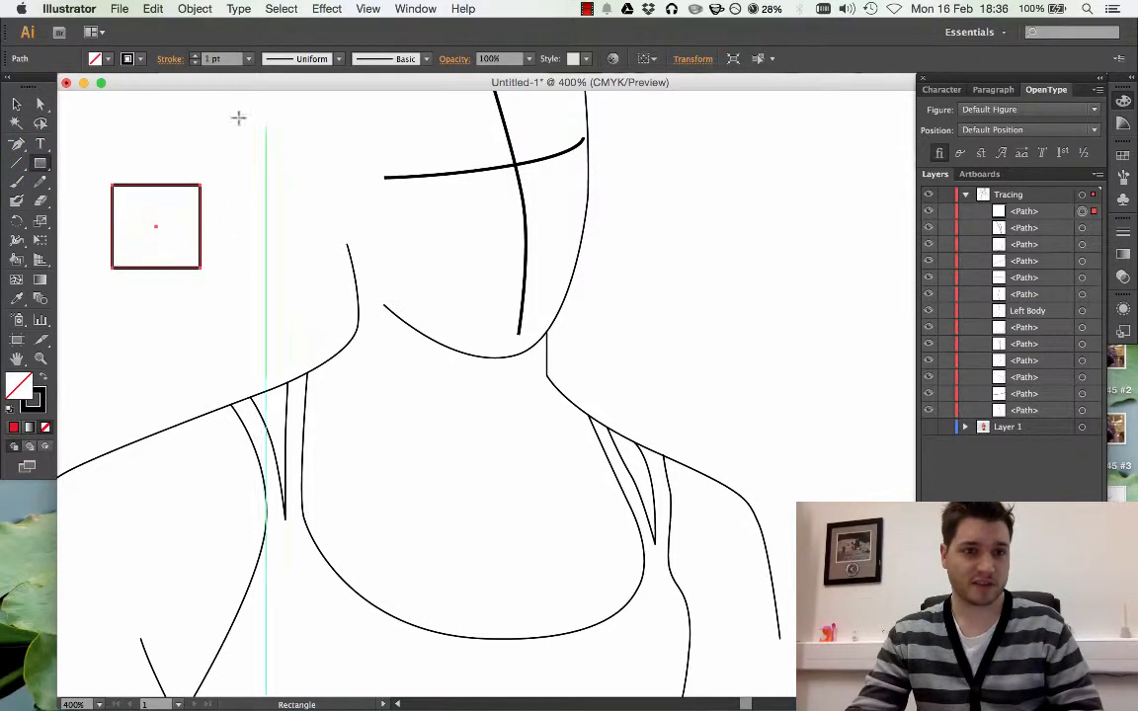
click(109, 62)
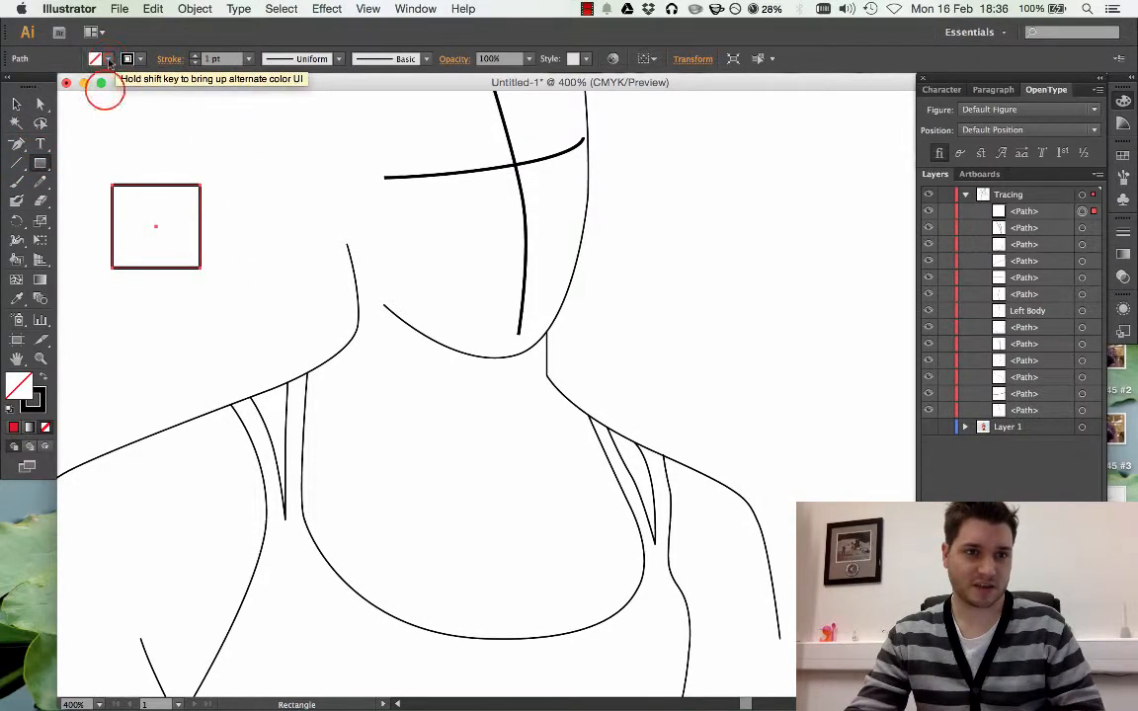
click(106, 89)
click(101, 61)
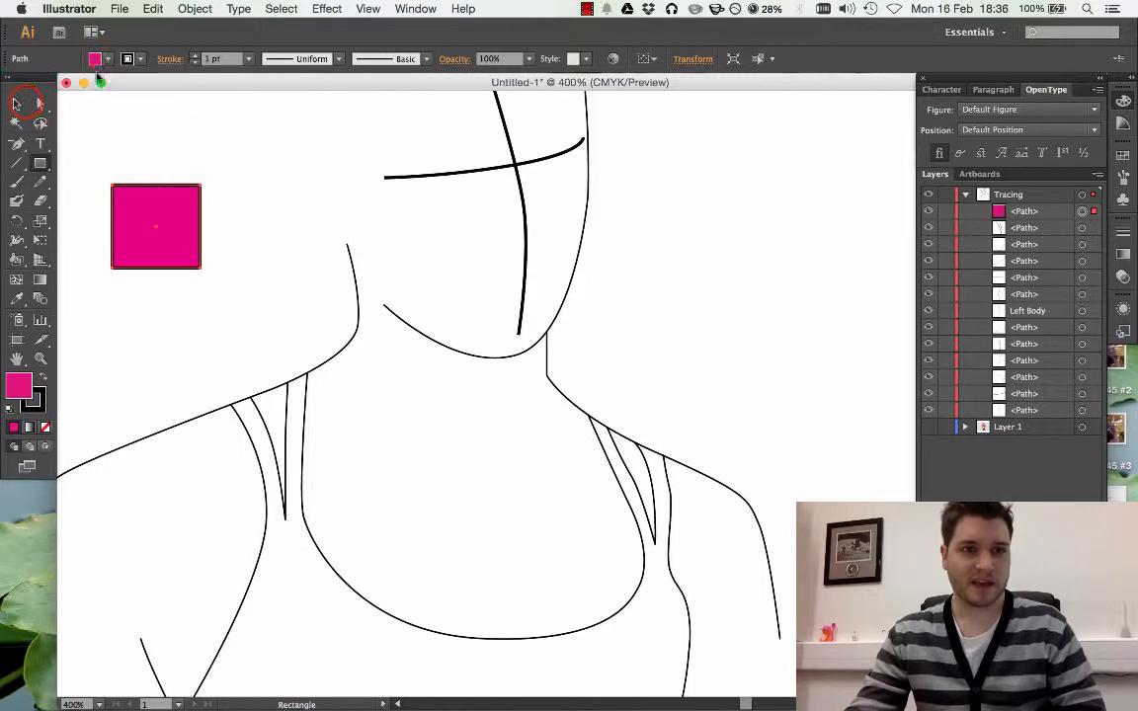
Delete the magenta rectangle above the shoulder and leave nothing selected
click(16, 102)
drag(95, 170, 241, 306)
key(Delete)
scroll(252, 302, down, 5)
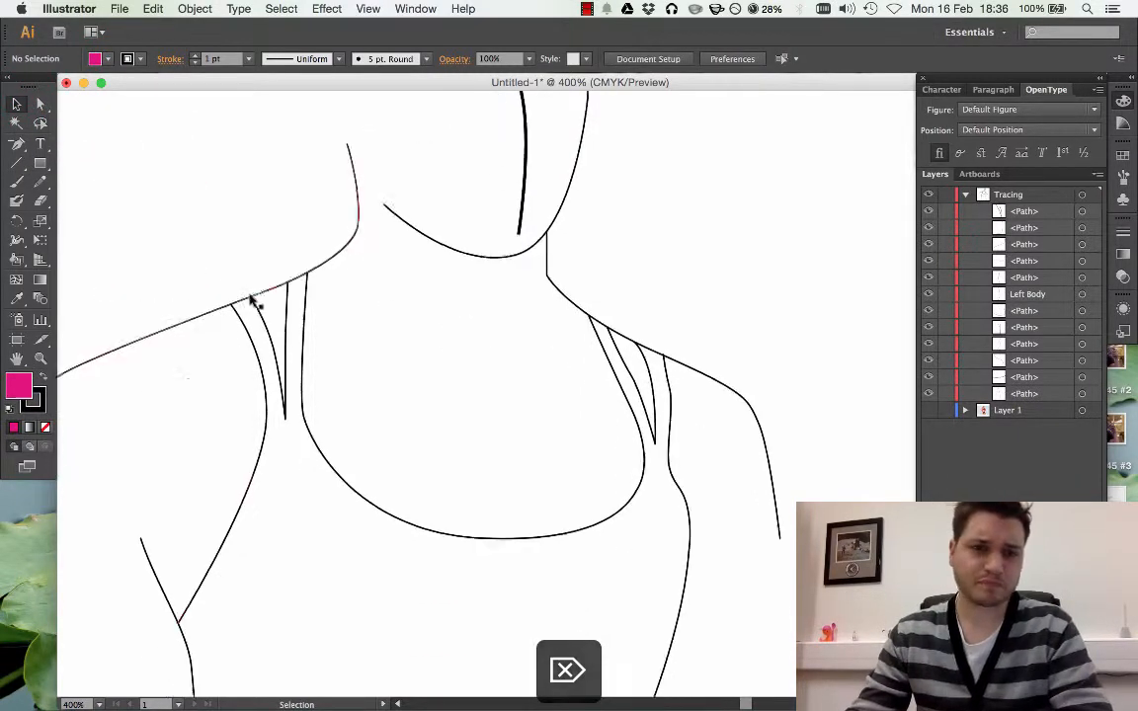
scroll(250, 301, down, 5)
mouse_move(178, 183)
mouse_down()
mouse_move(202, 220)
mouse_move(179, 186)
mouse_up()
Set the fill colour to red and try to paint the top's front below the neckline with the Live Paint Bucket
click(17, 260)
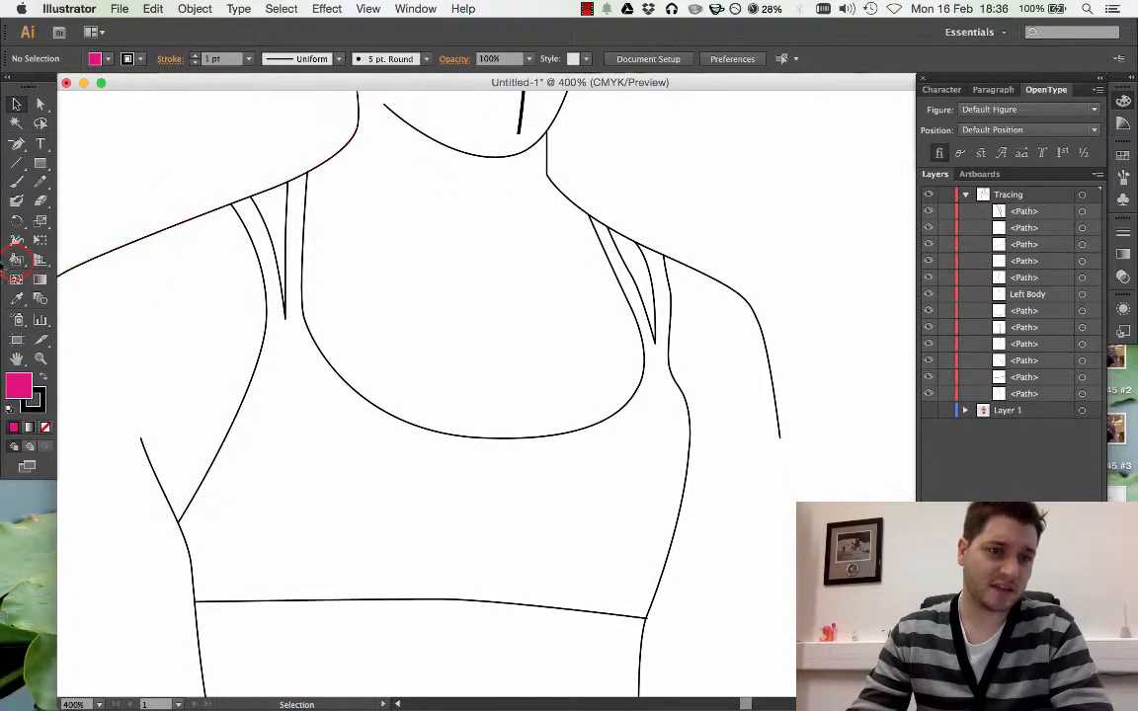
drag(17, 261, 92, 283)
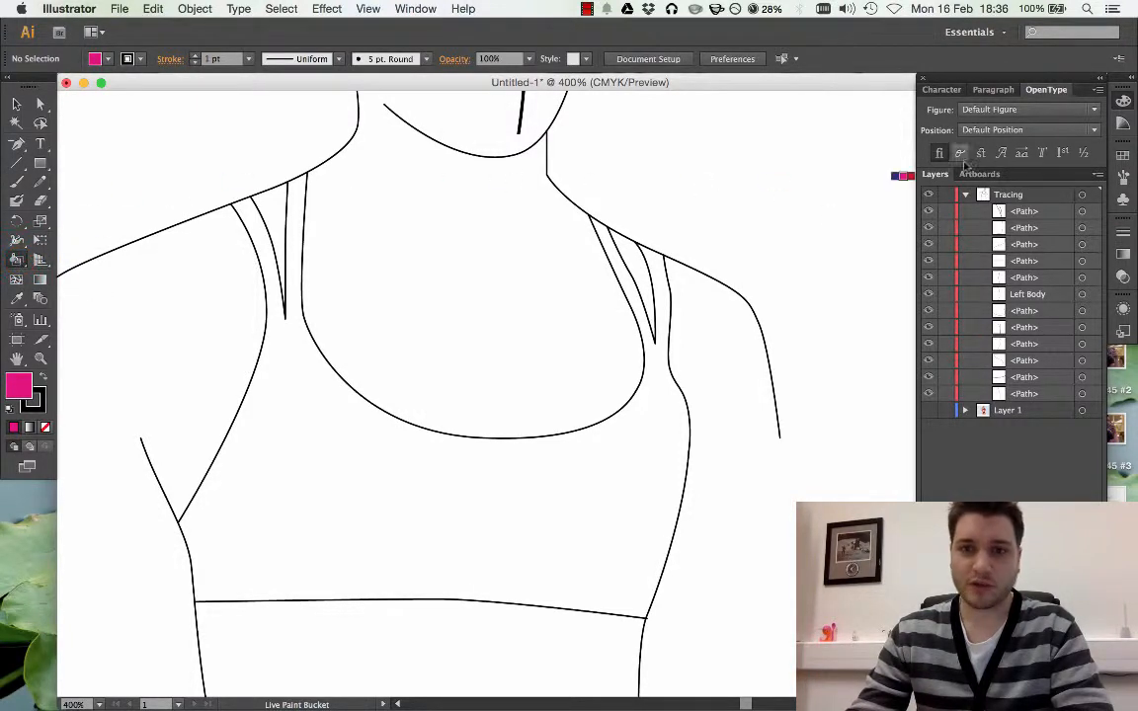
click(1123, 156)
click(969, 163)
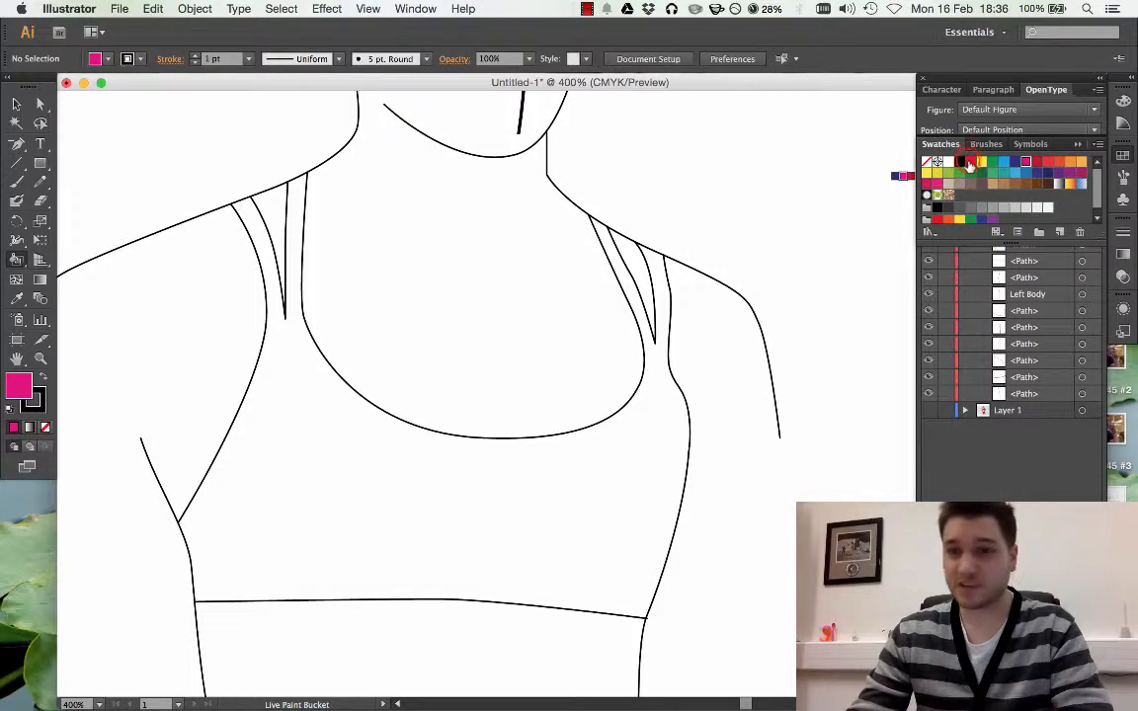
click(970, 164)
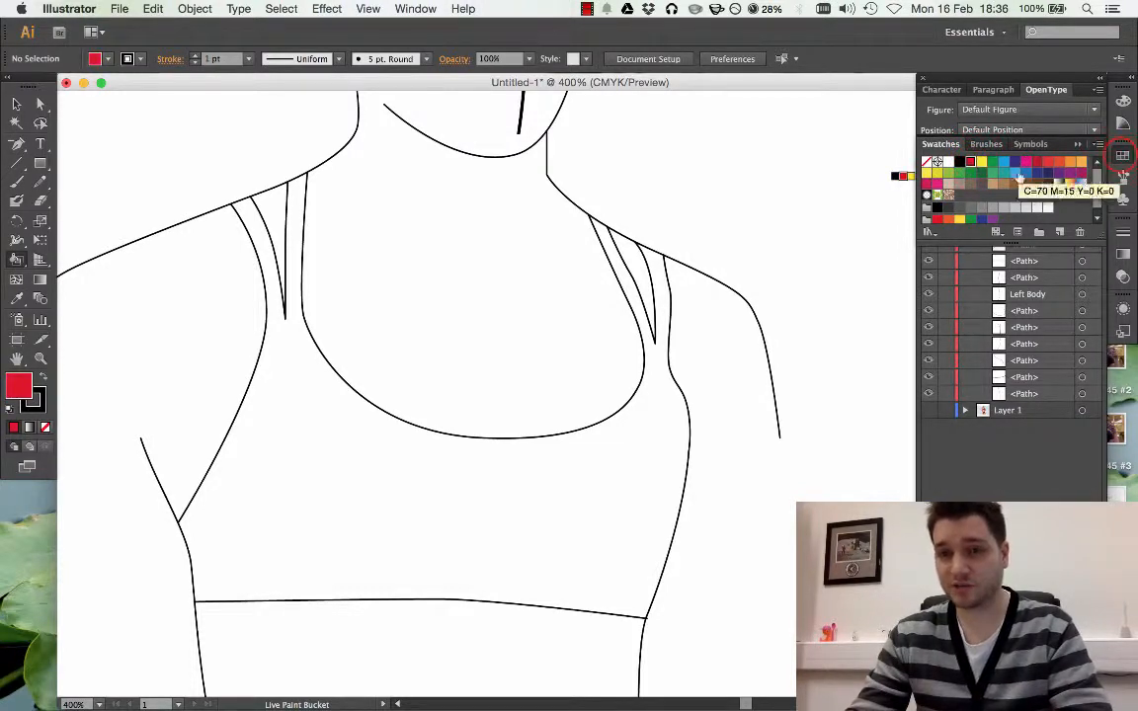
click(1006, 141)
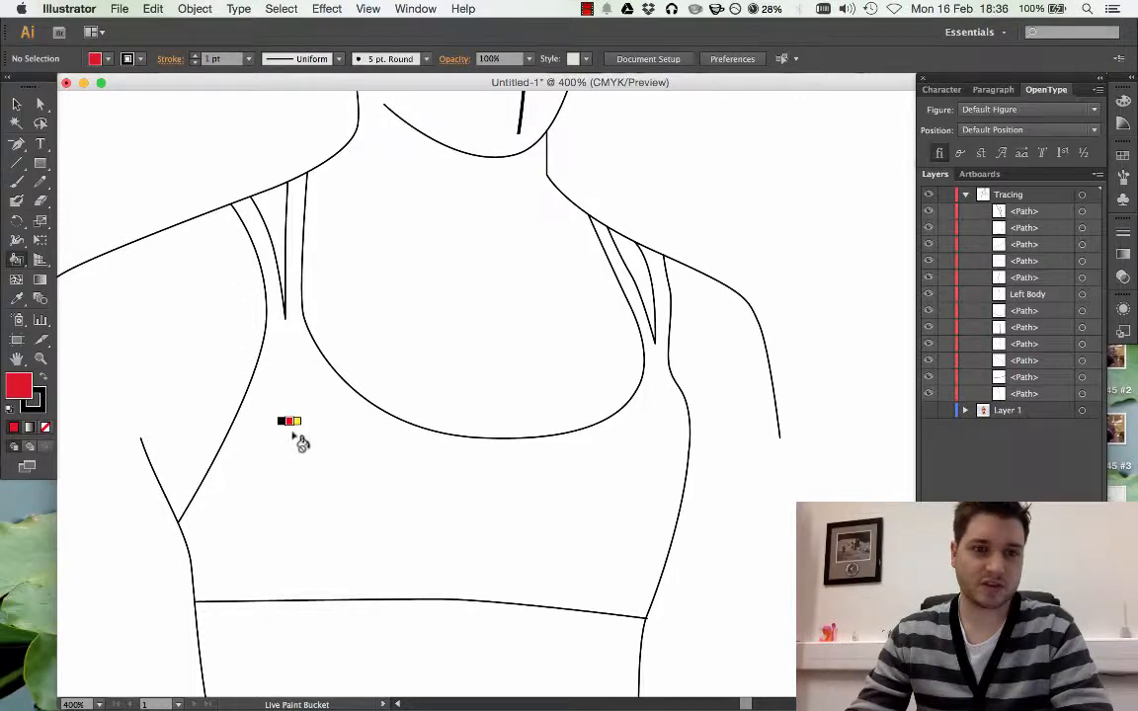
click(413, 500)
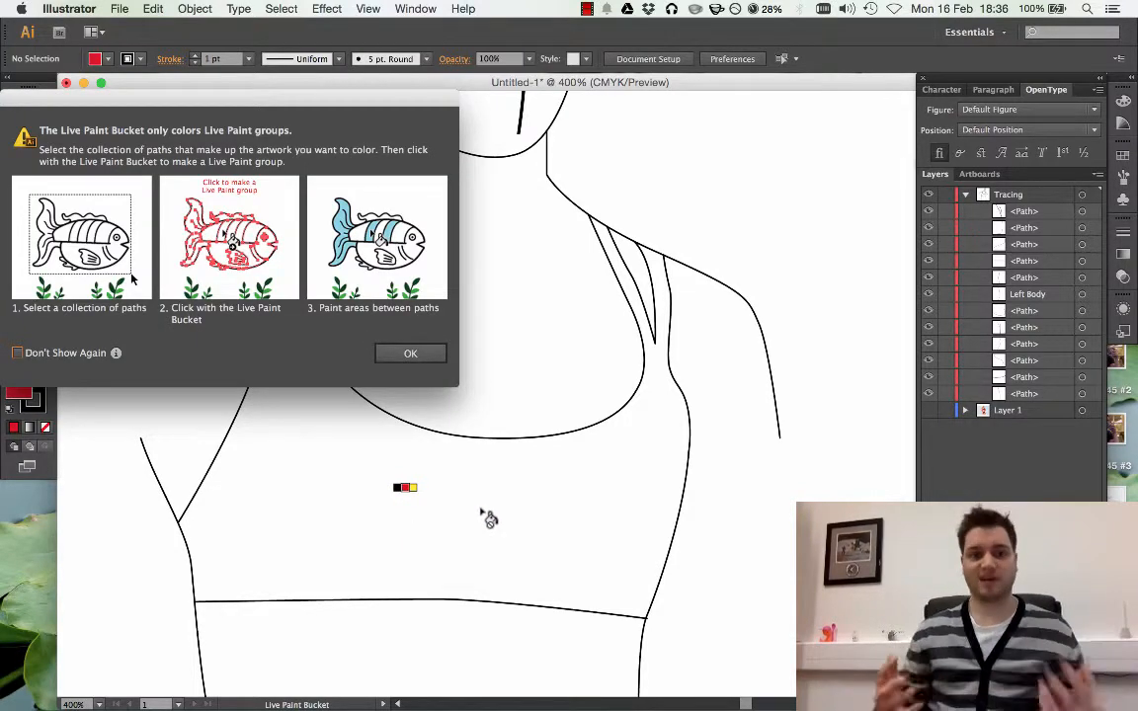
drag(257, 96, 412, 145)
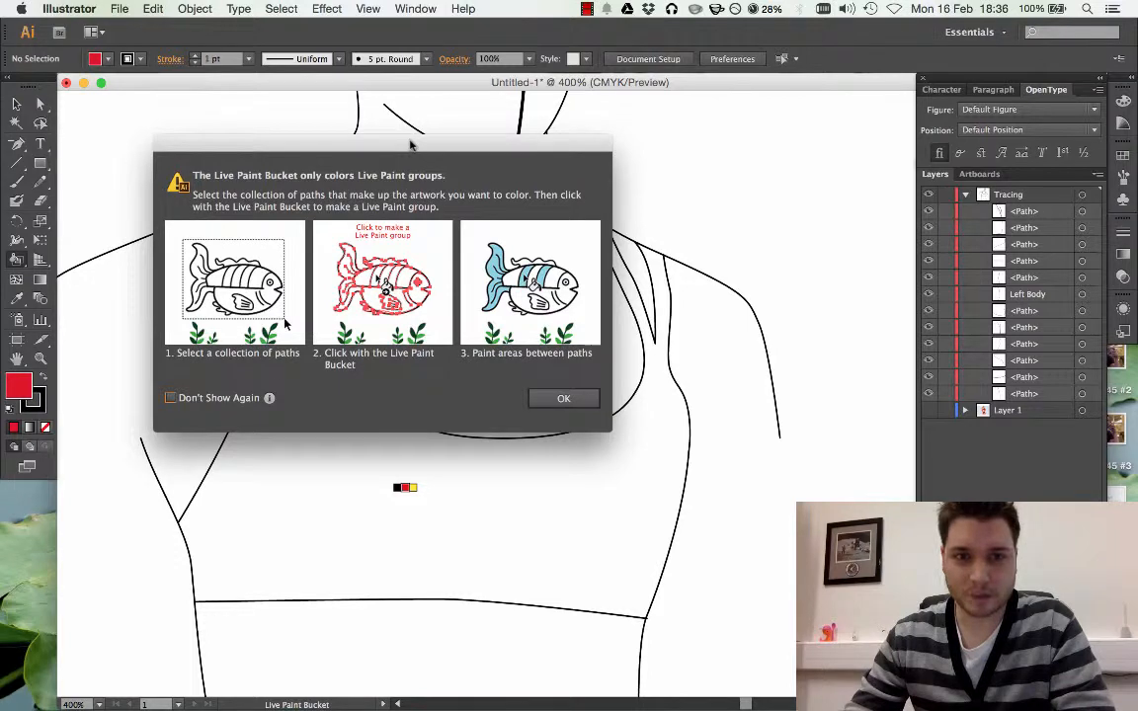
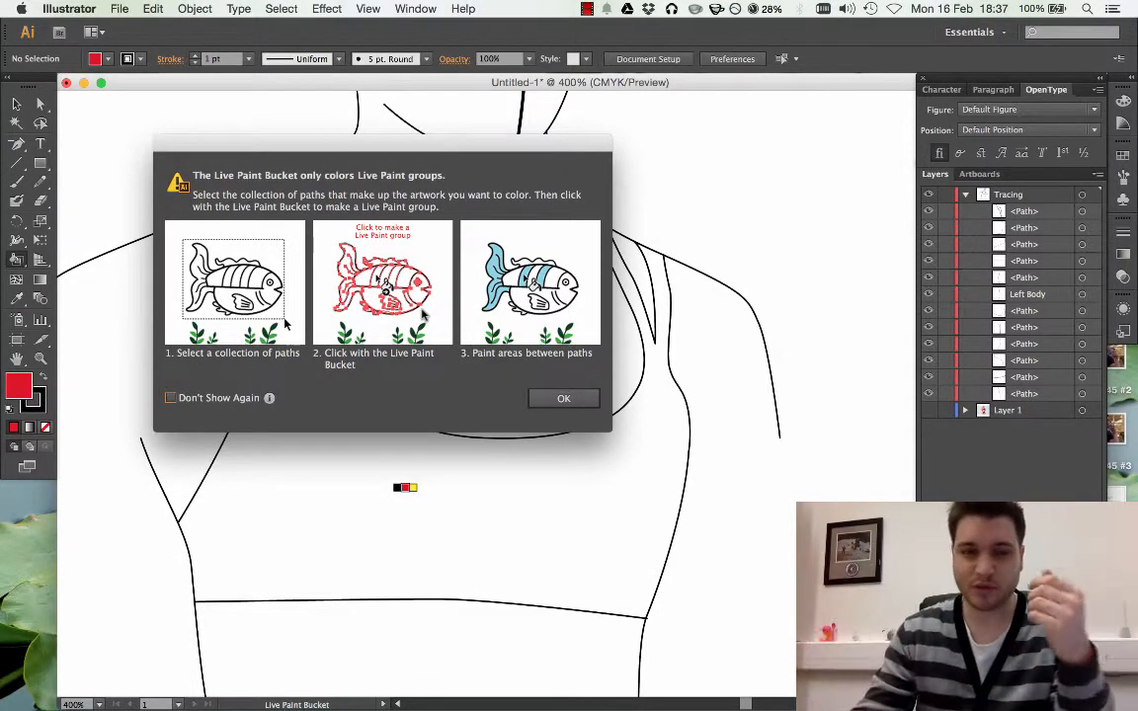
Dismiss the Live Paint warning and select all the tracing paths except the two guide lines crossing the face
click(539, 398)
click(114, 121)
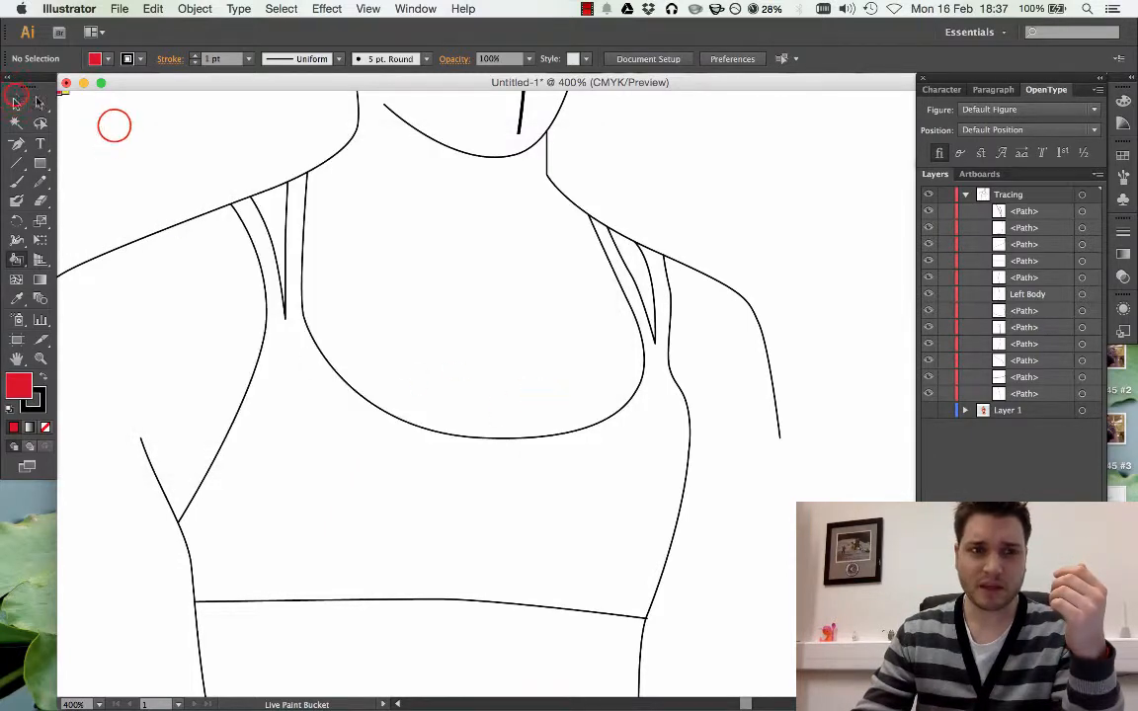
key(v)
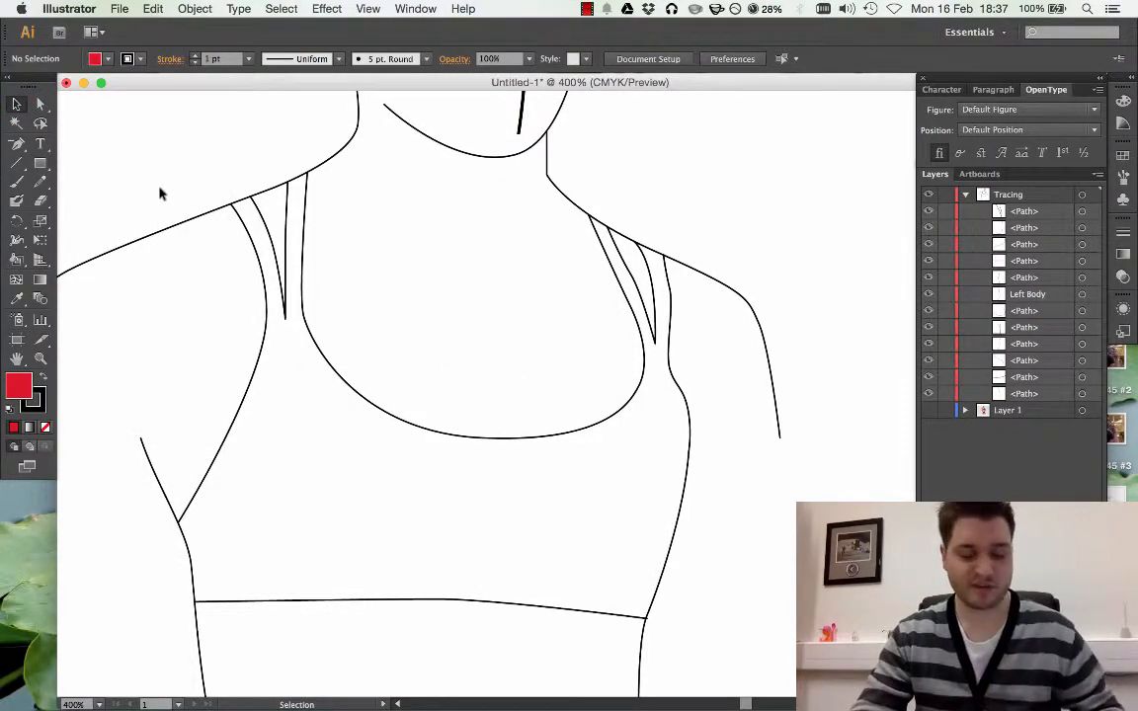
key(super+minus)
key(super+minus)
key(super+minus)
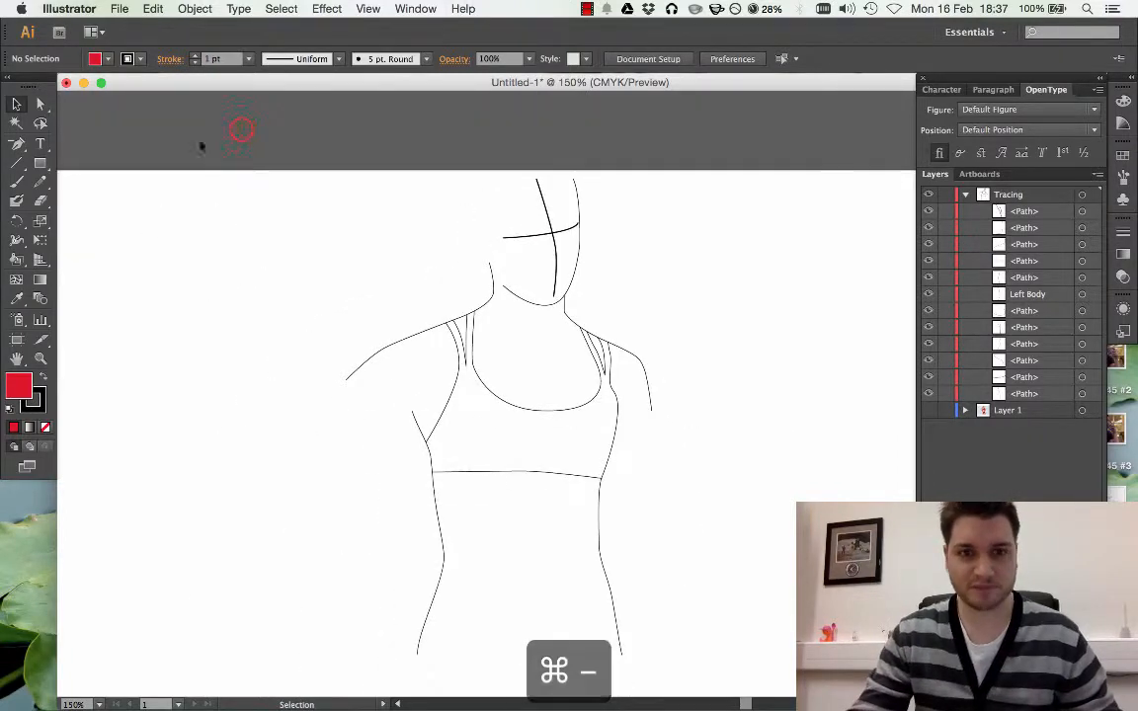
mouse_move(241, 130)
mouse_down()
mouse_move(355, 293)
mouse_move(741, 677)
mouse_up()
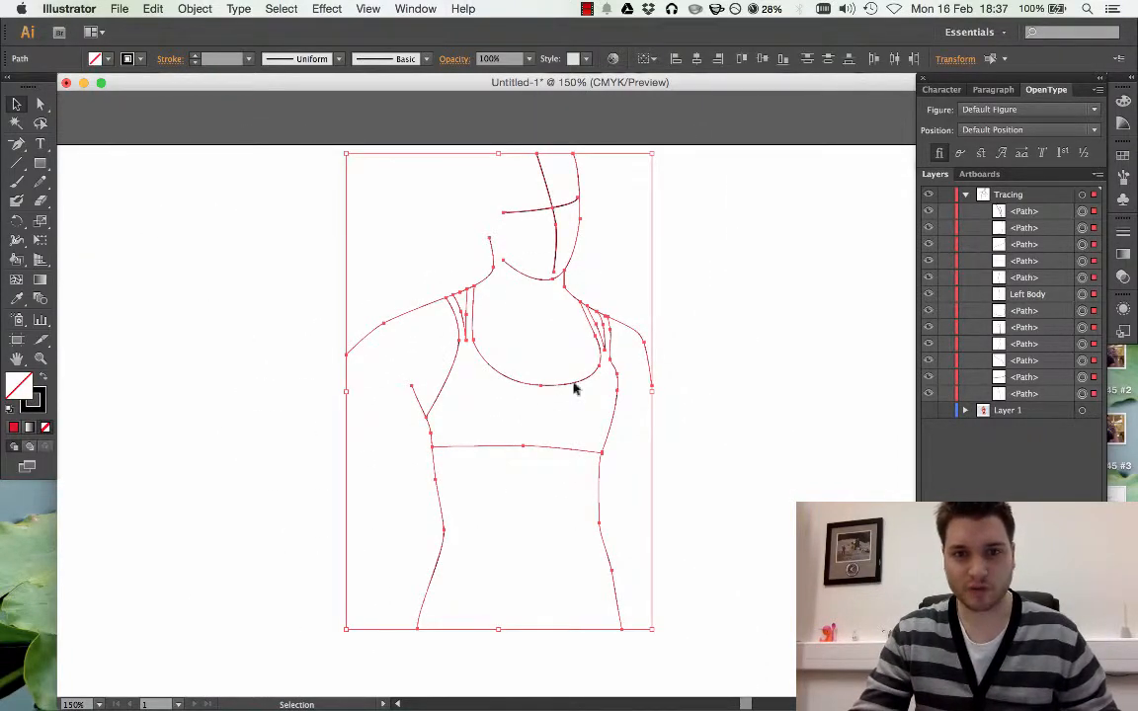
shift+click(521, 215)
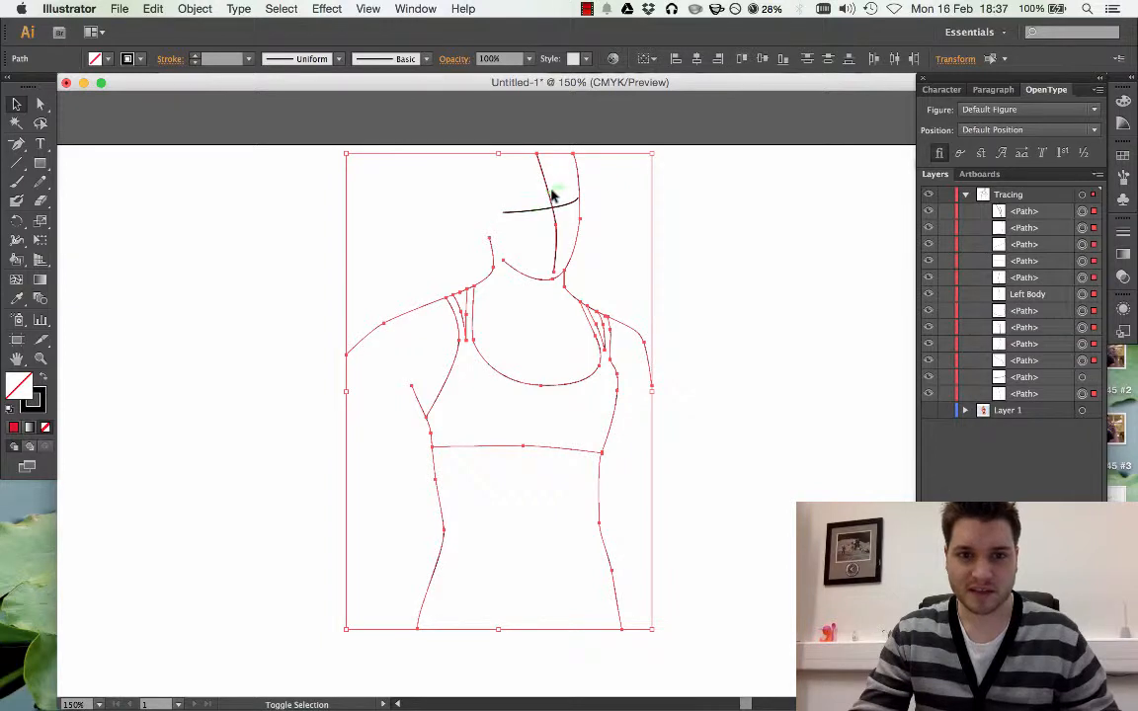
shift+click(546, 187)
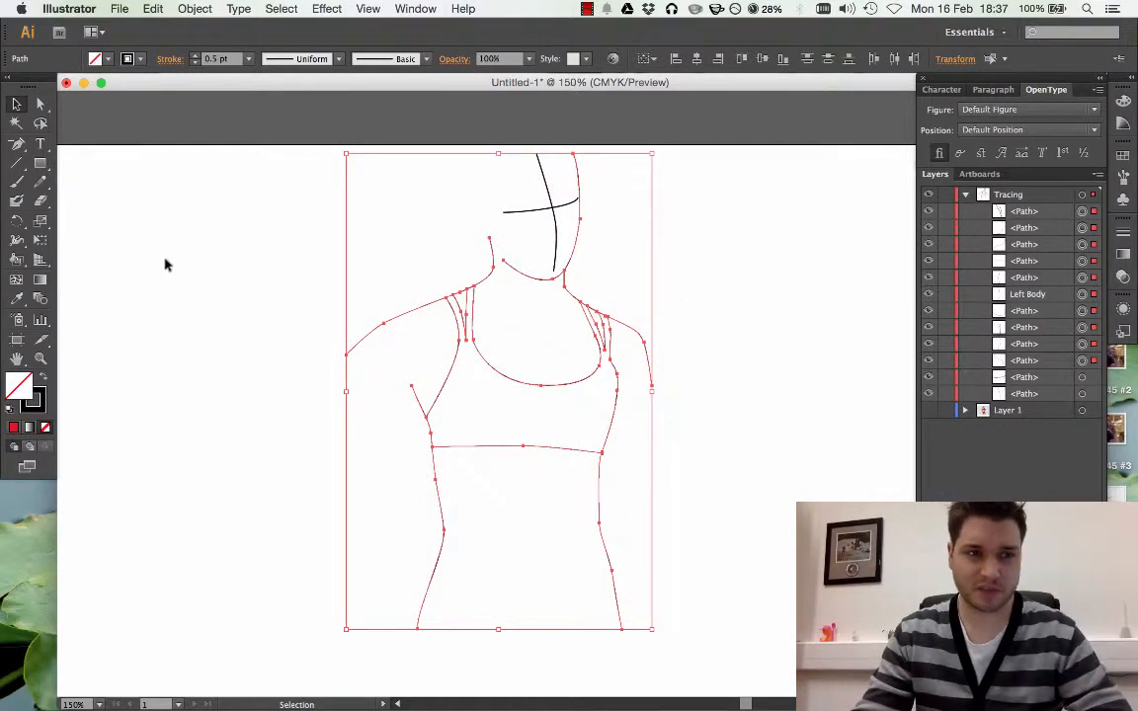
Turn the selected paths into a Live Paint group, painting the top and its straps red, and leave nothing selected
click(16, 259)
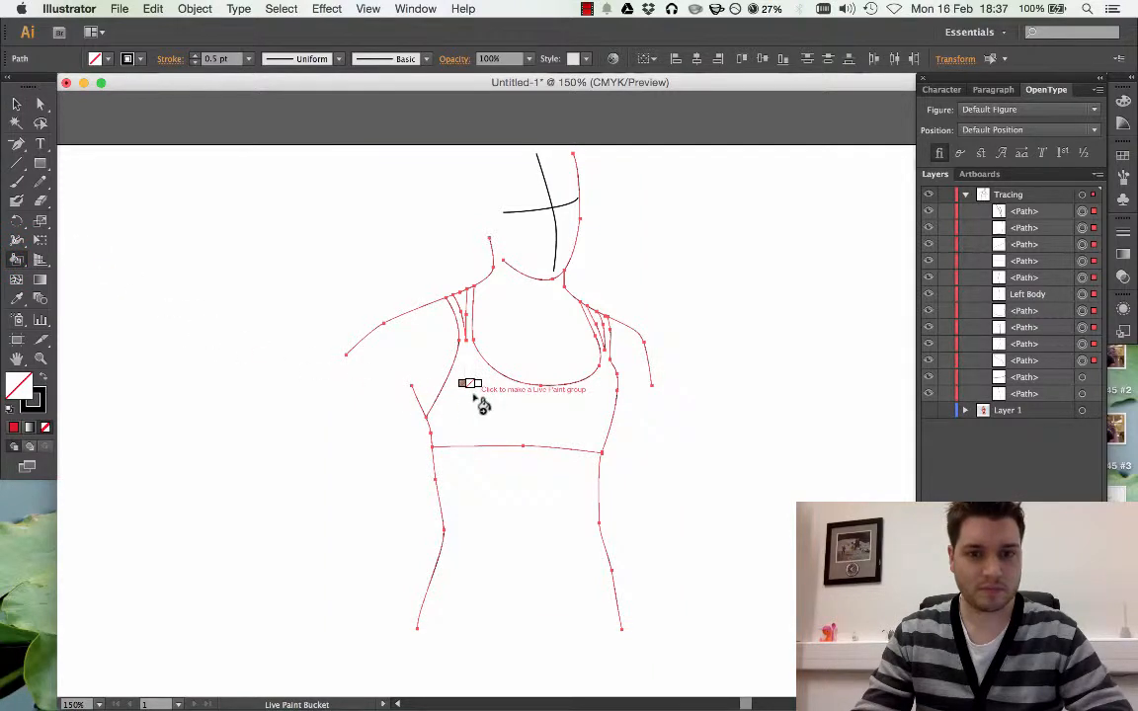
key(Right)
key(Right)
key(Right)
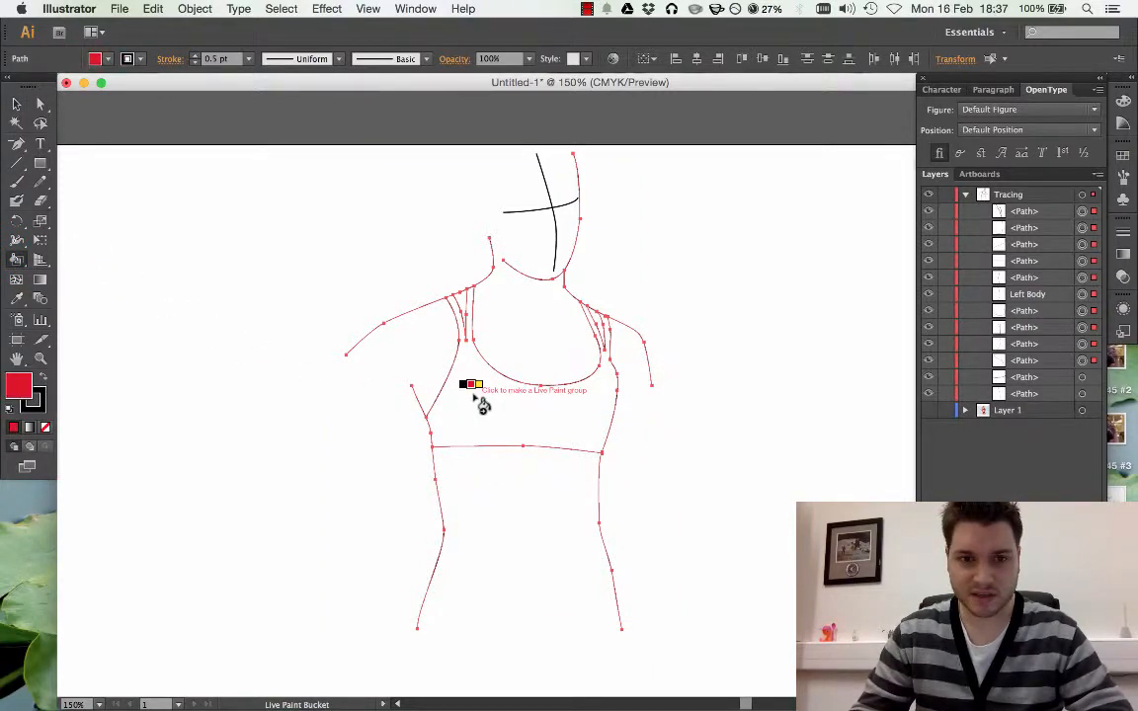
key(Left)
key(Left)
key(Left)
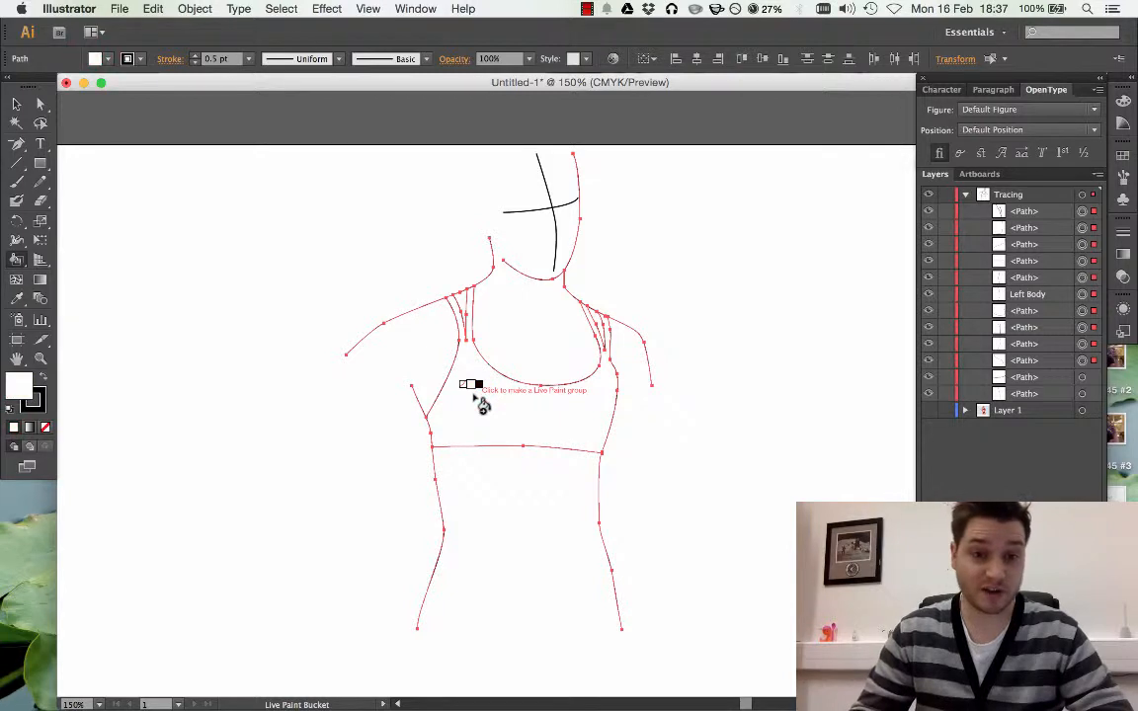
key(Right)
key(Right)
key(Right)
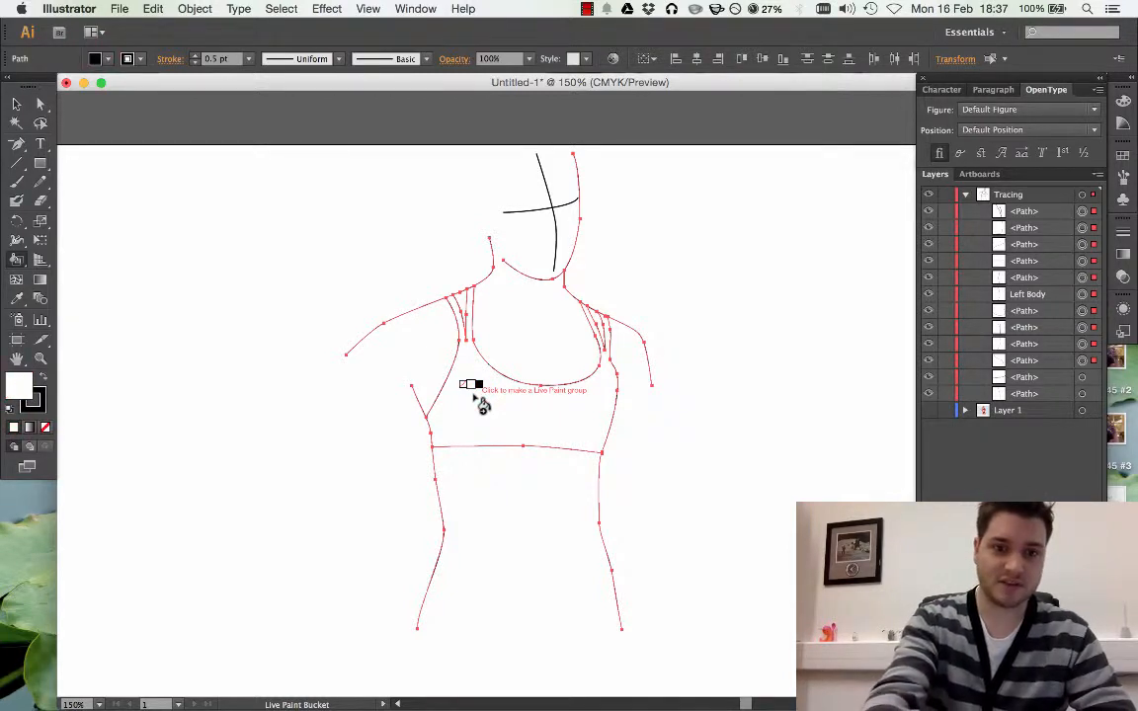
click(481, 404)
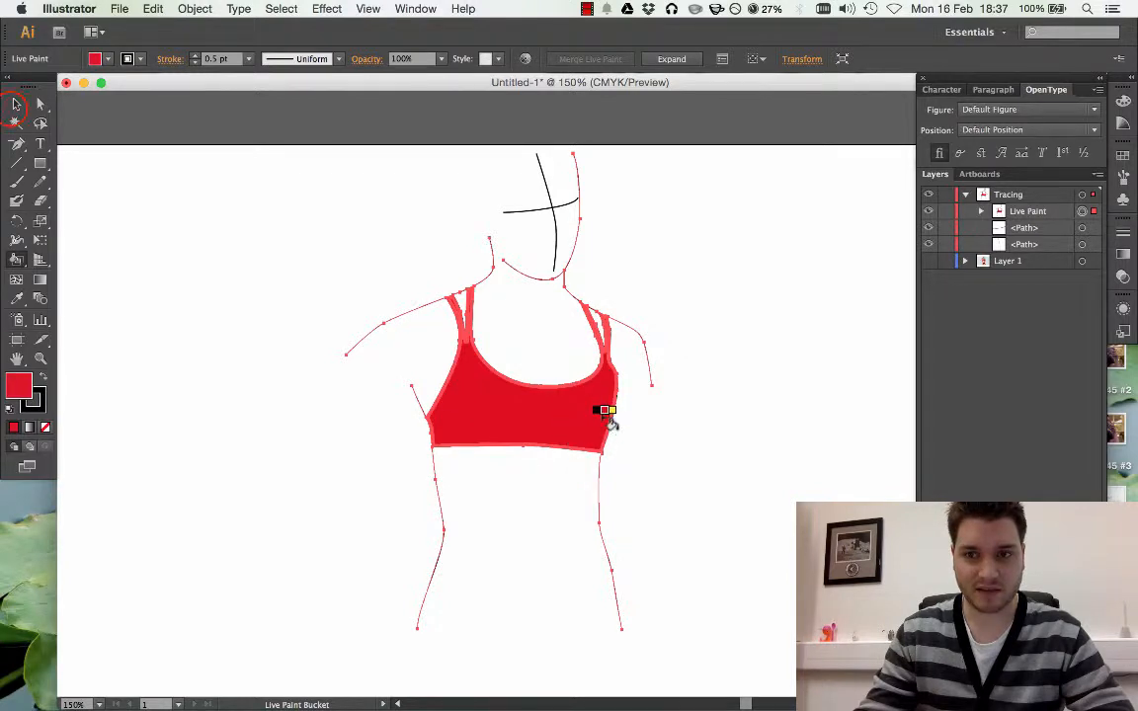
key(v)
click(210, 210)
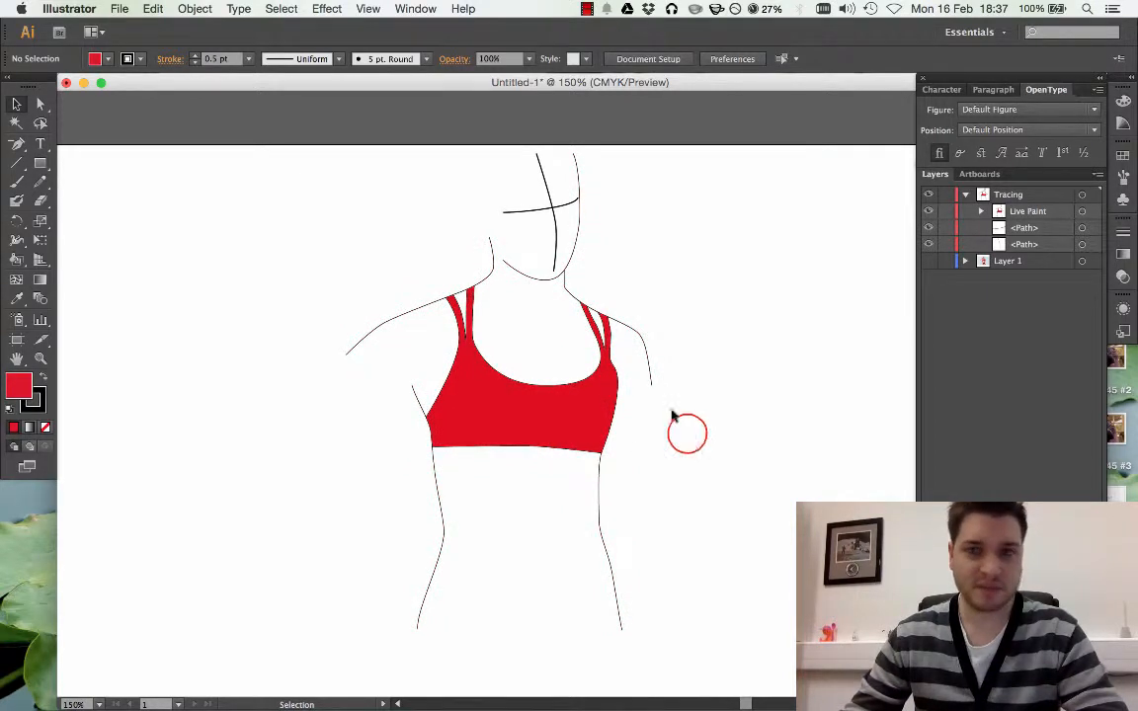
Examine the paths contained in the Live Paint group and collapse the group again
click(980, 212)
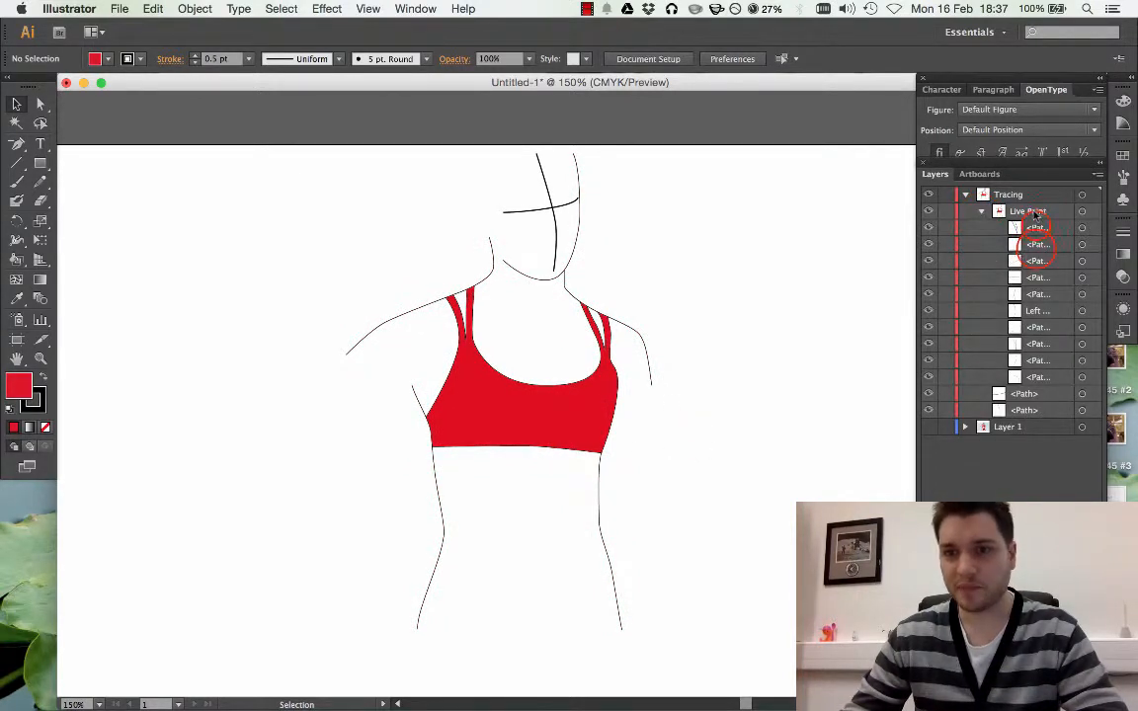
click(1037, 229)
click(1037, 249)
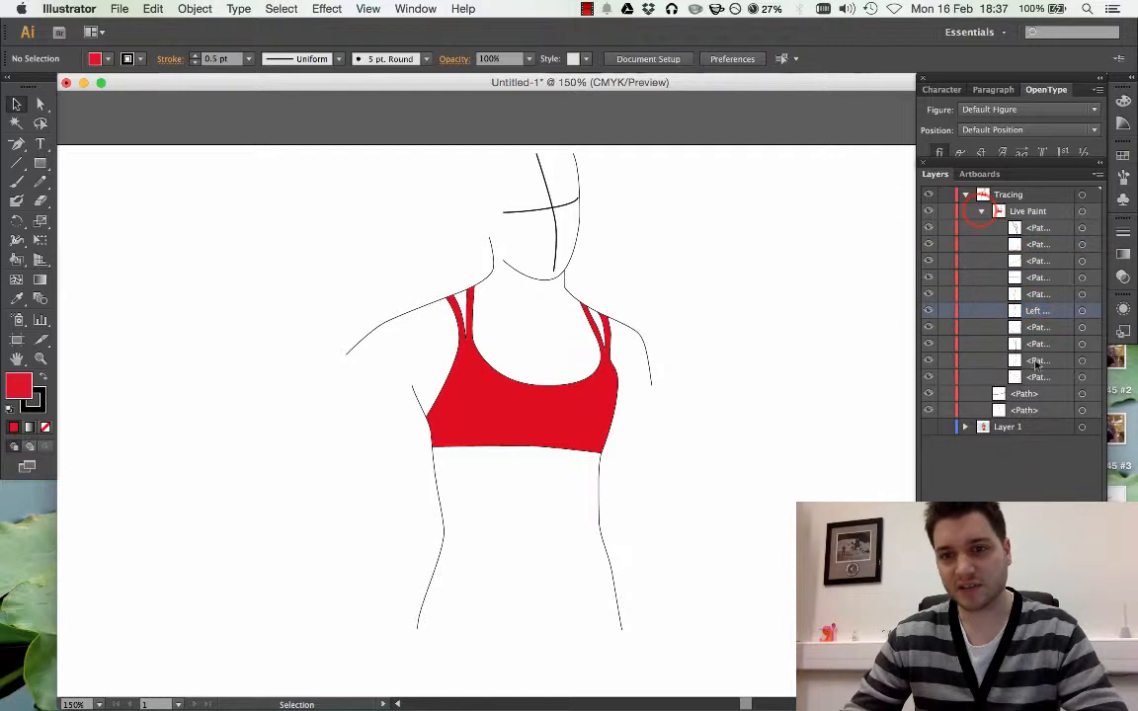
click(982, 211)
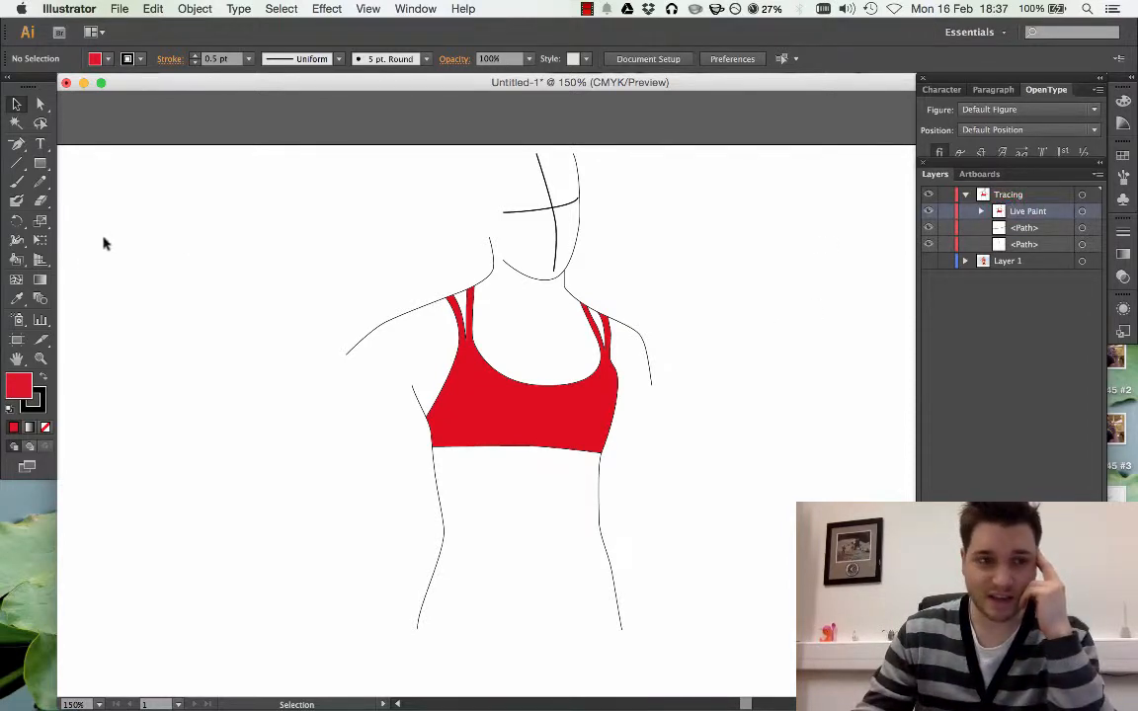
Try to paint the open chest area above the neckline yellow with the Live Paint Bucket
click(18, 260)
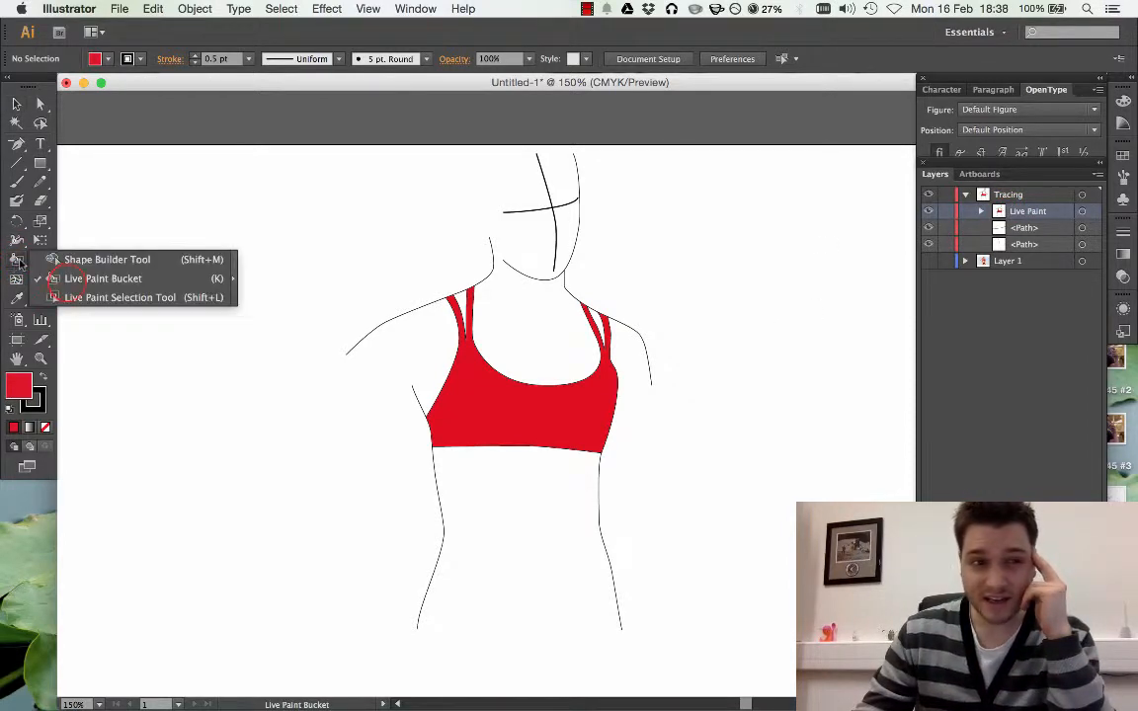
click(74, 278)
key(Right)
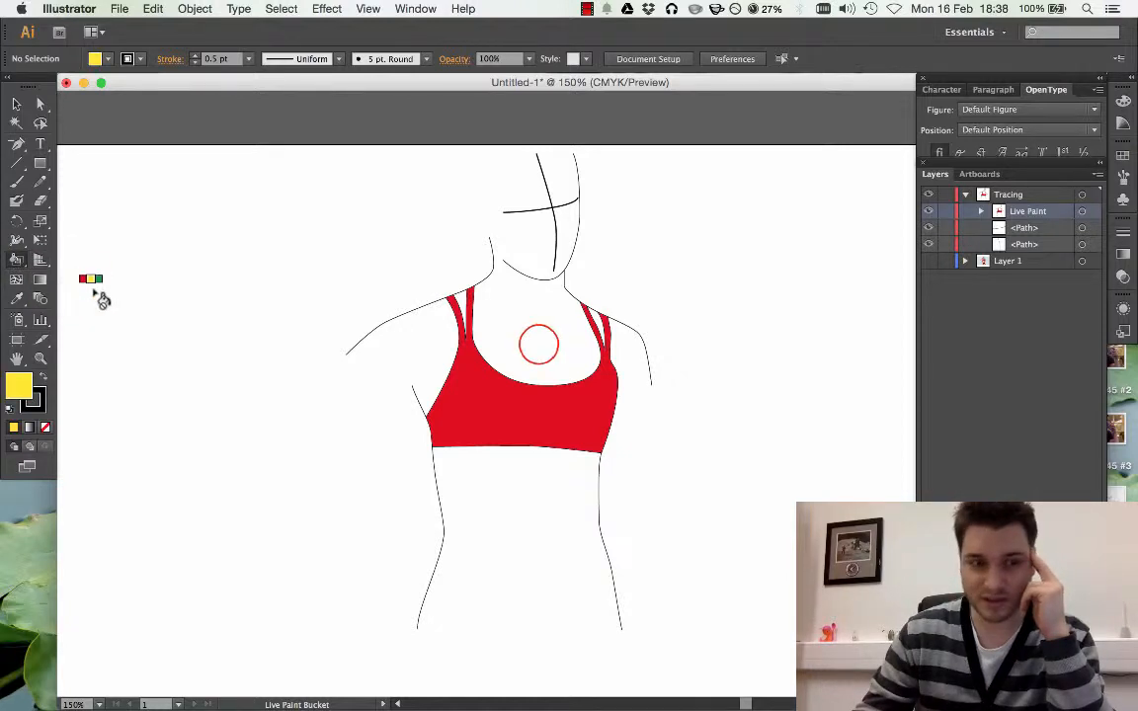
click(541, 344)
click(561, 392)
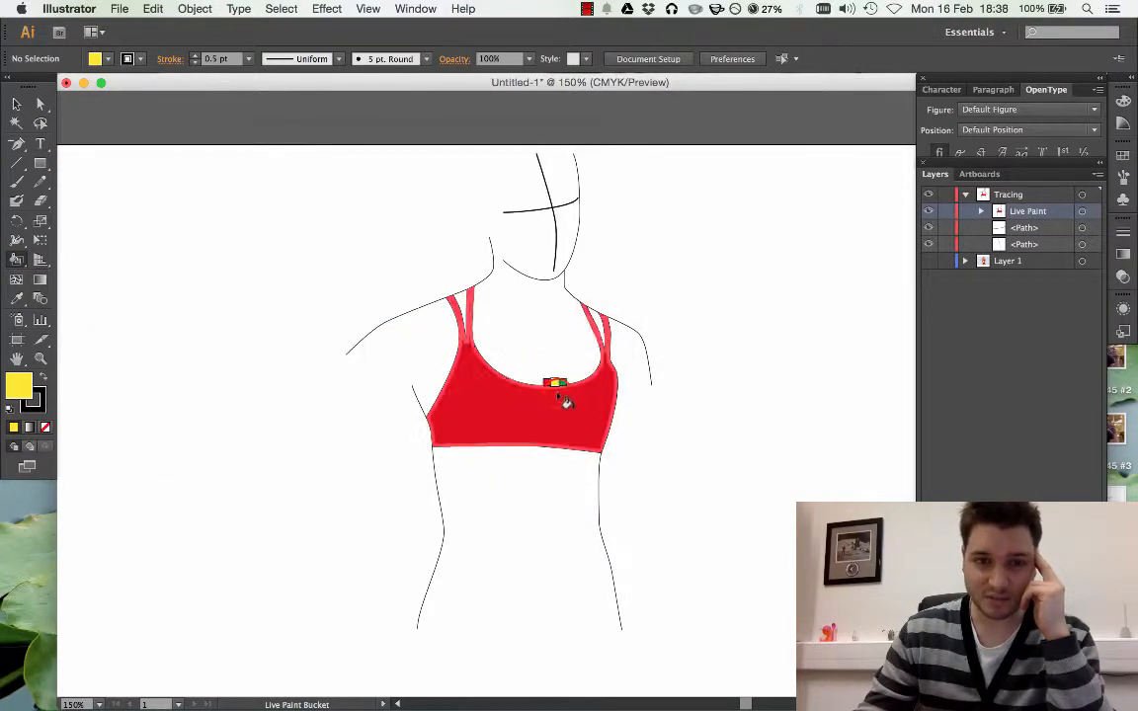
click(16, 102)
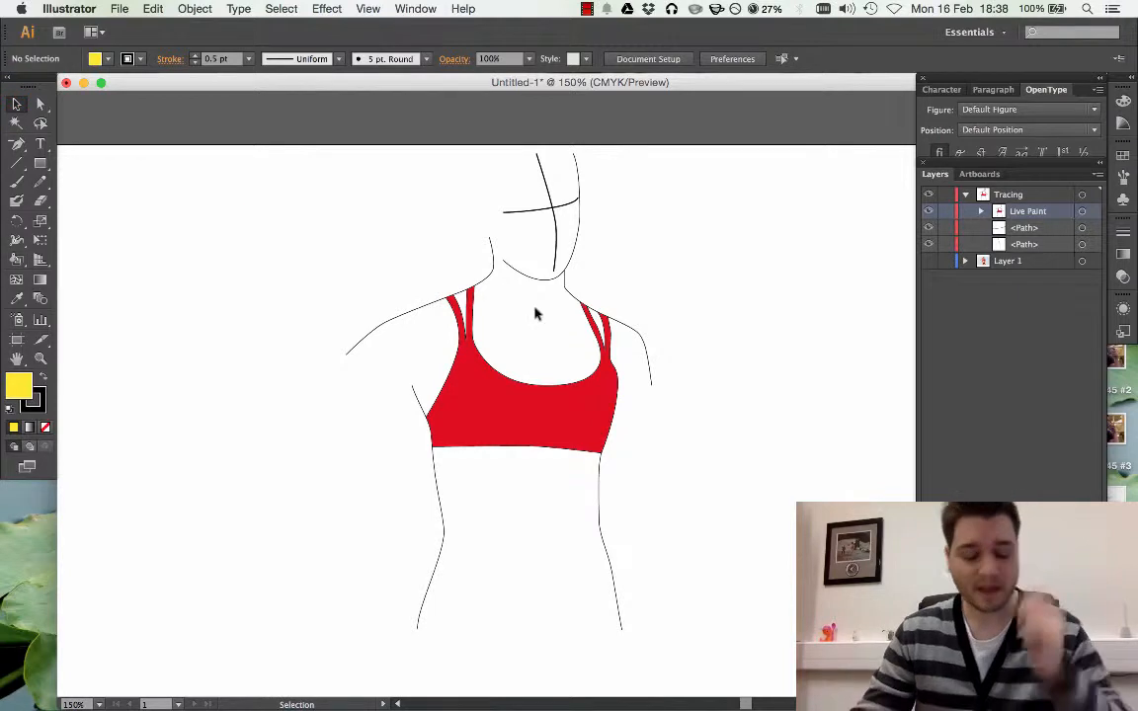
Set the fill to the Foliage pattern swatch and paint the top and its straps with it using the Live Paint Bucket
key(super+equal)
key(super+equal)
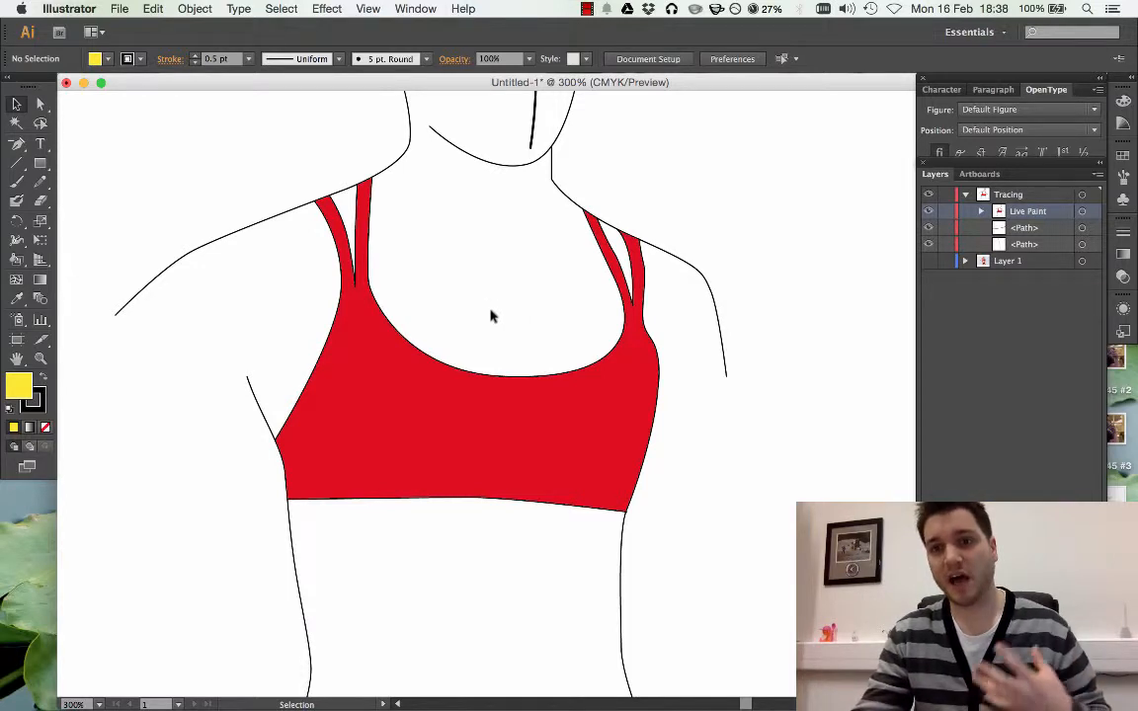
scroll(691, 301, up, 3)
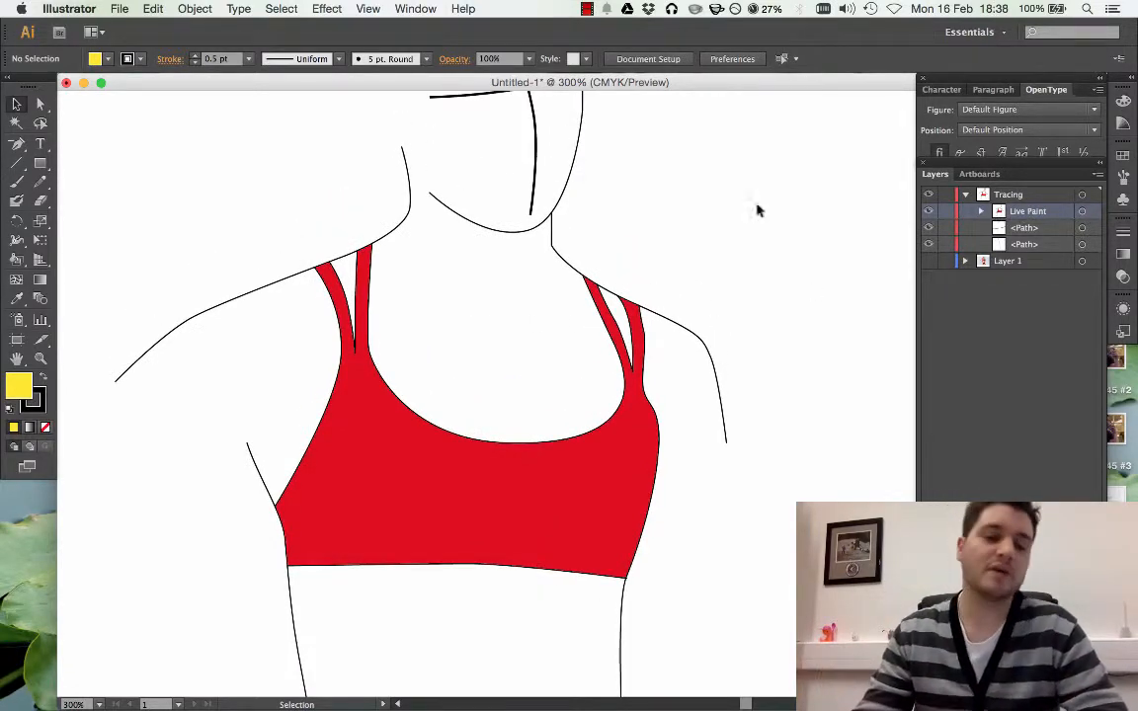
click(135, 130)
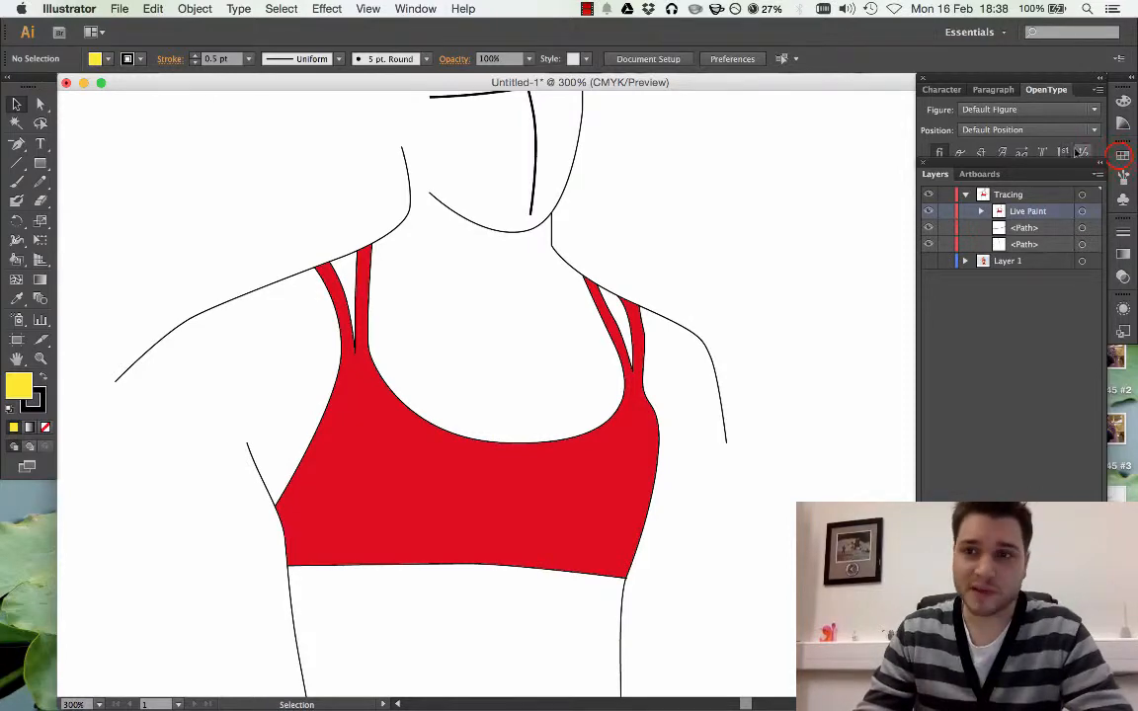
click(1122, 157)
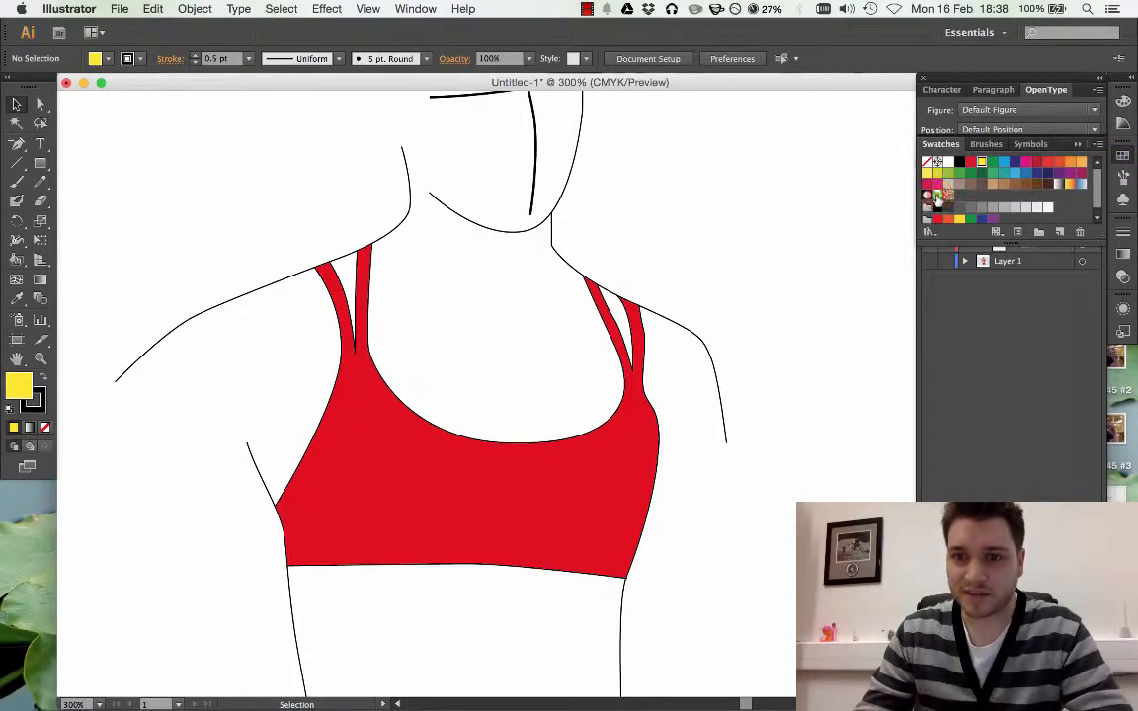
click(936, 194)
double_click(938, 193)
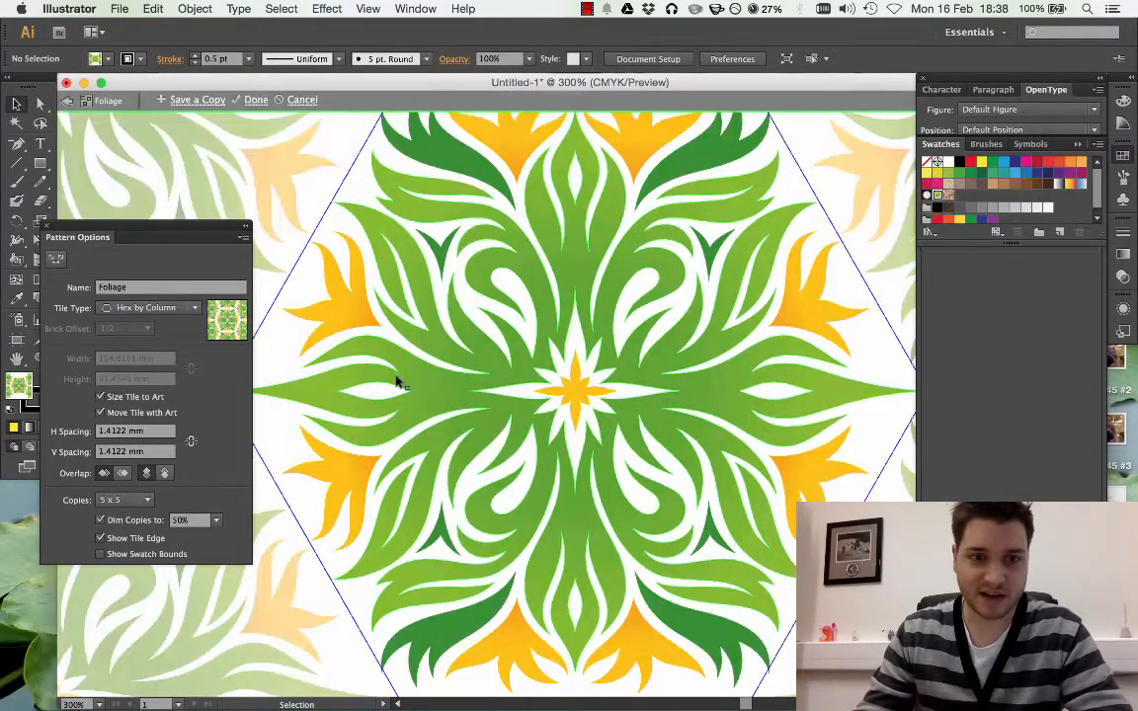
key(super+z)
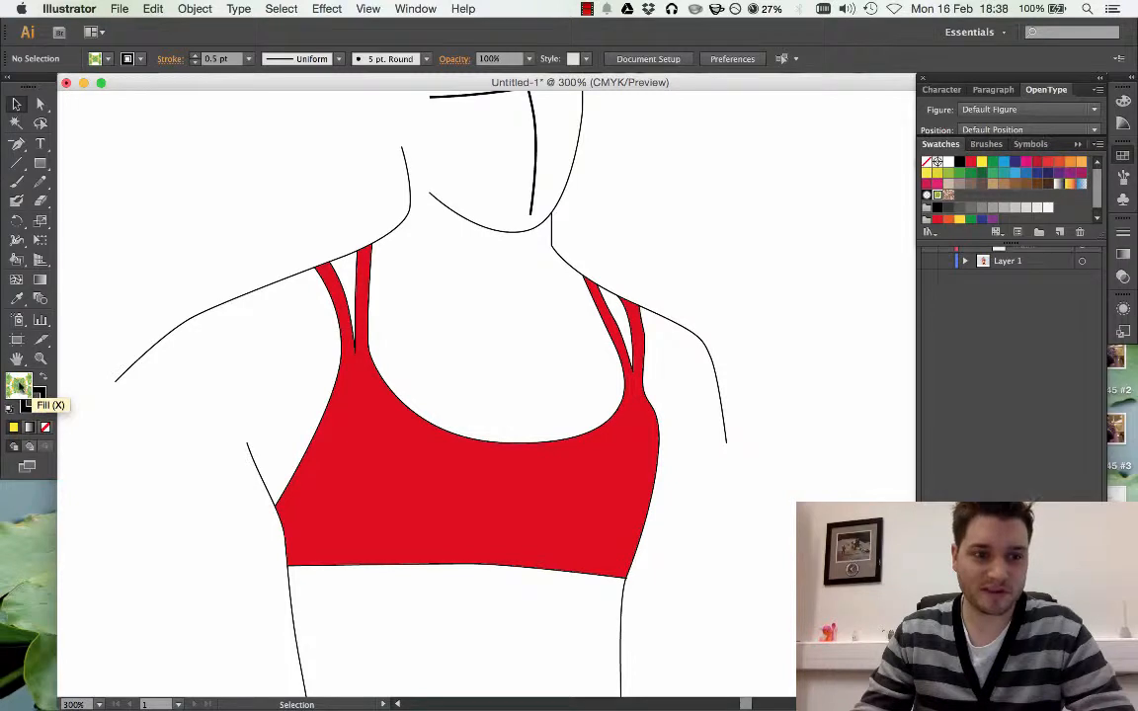
click(16, 259)
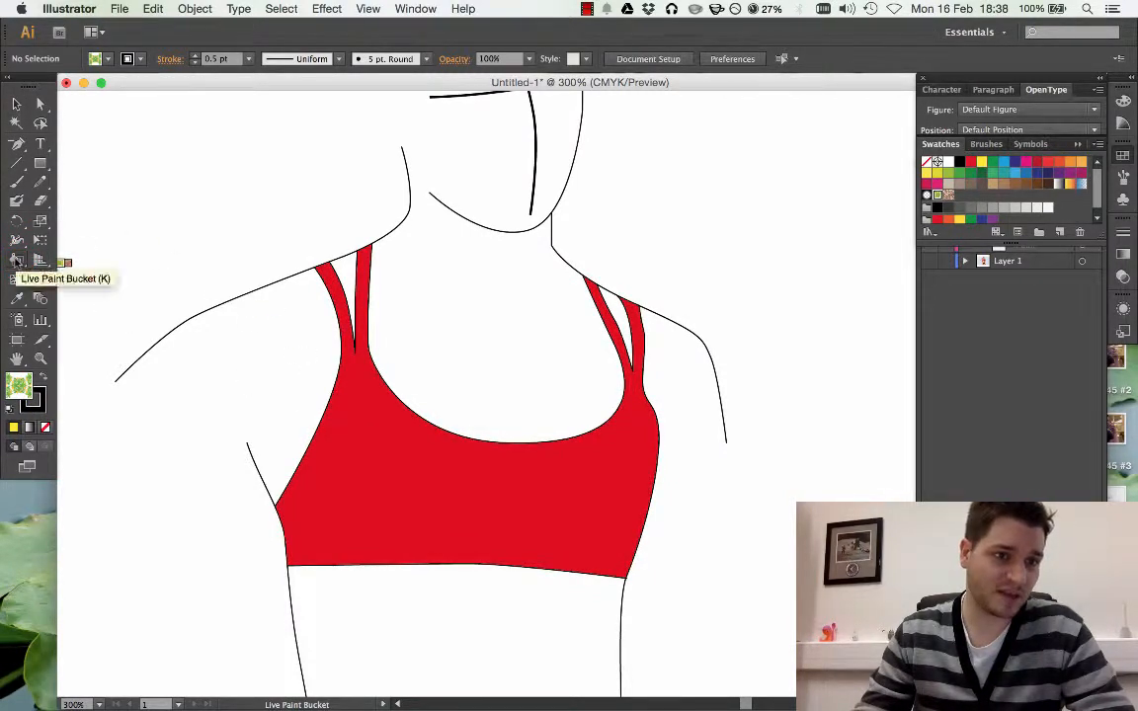
click(442, 497)
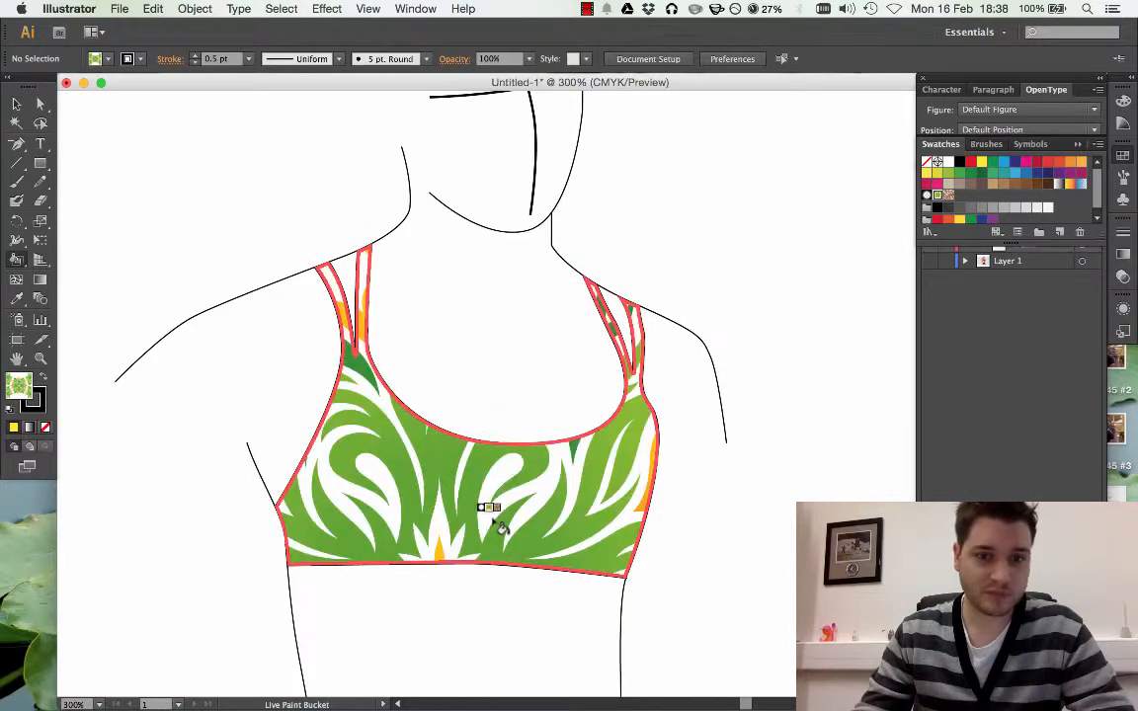
Repaint the top and its straps red, try them in magenta, and return them to red
click(971, 163)
click(502, 451)
click(1025, 163)
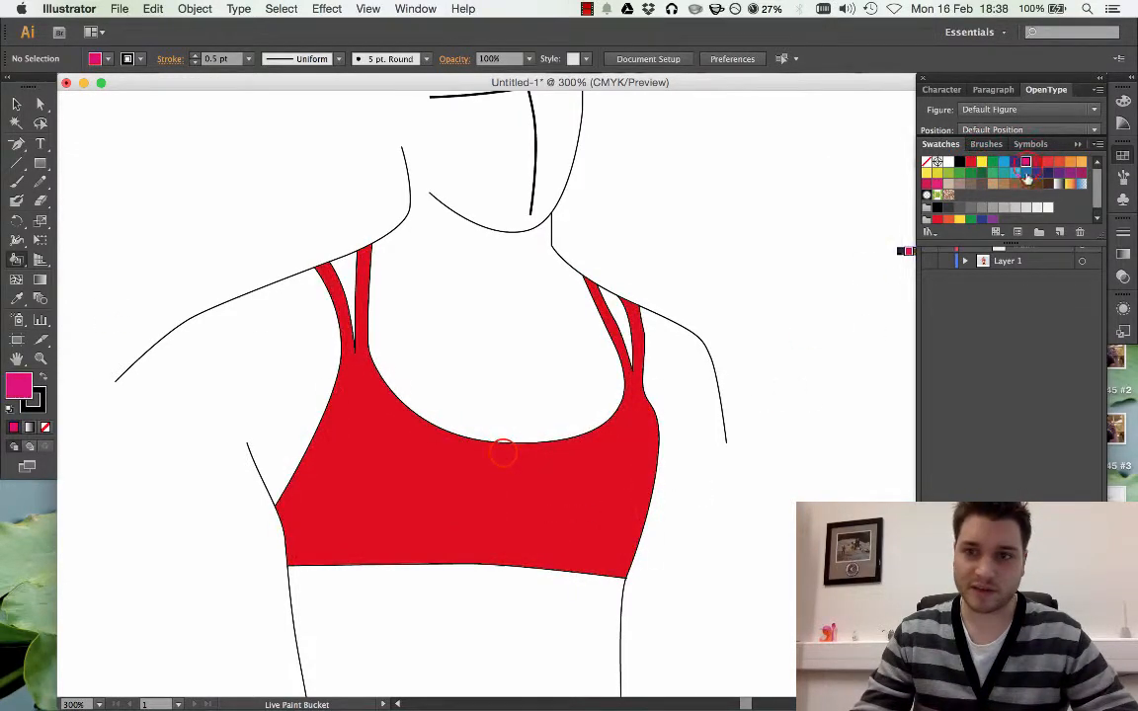
click(583, 475)
click(973, 162)
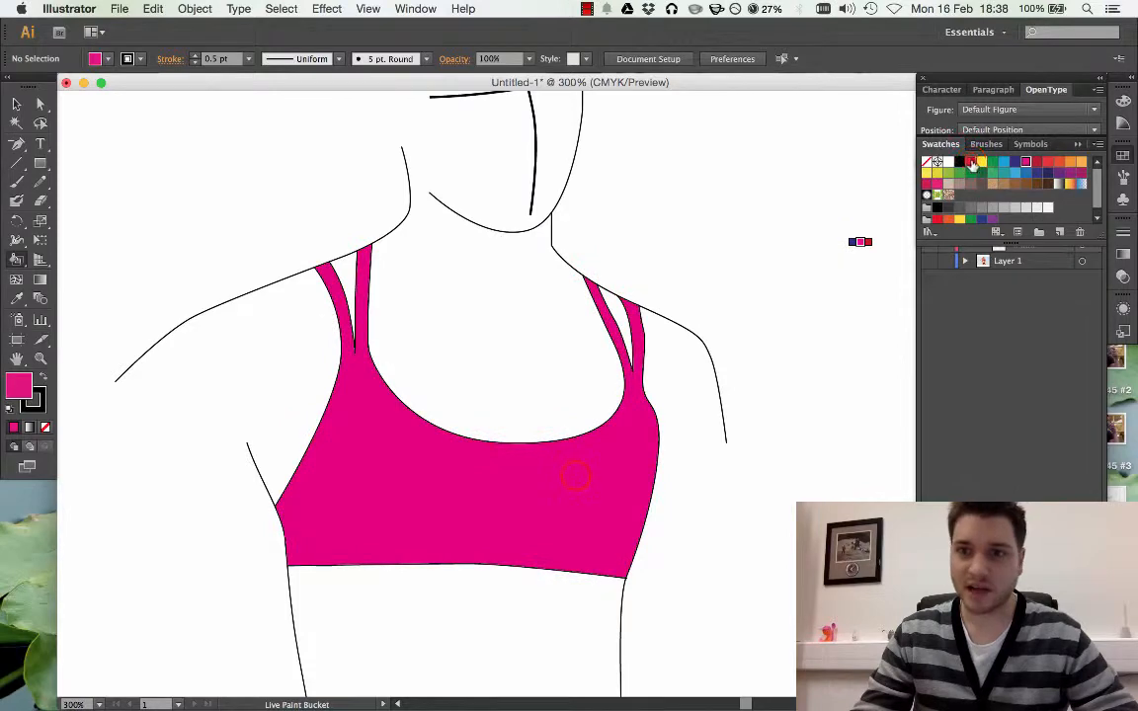
click(581, 477)
key(v)
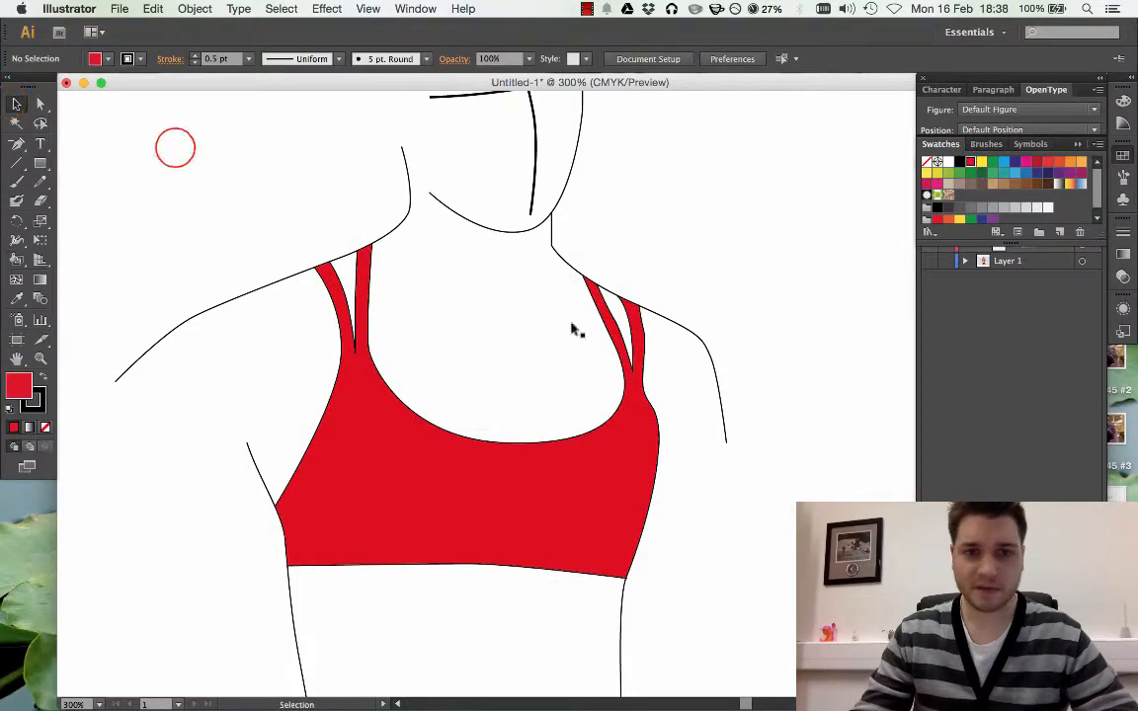
Show the photo on Layer 1, then hide the Tracing layer and collapse its contents
key(super+minus)
click(367, 9)
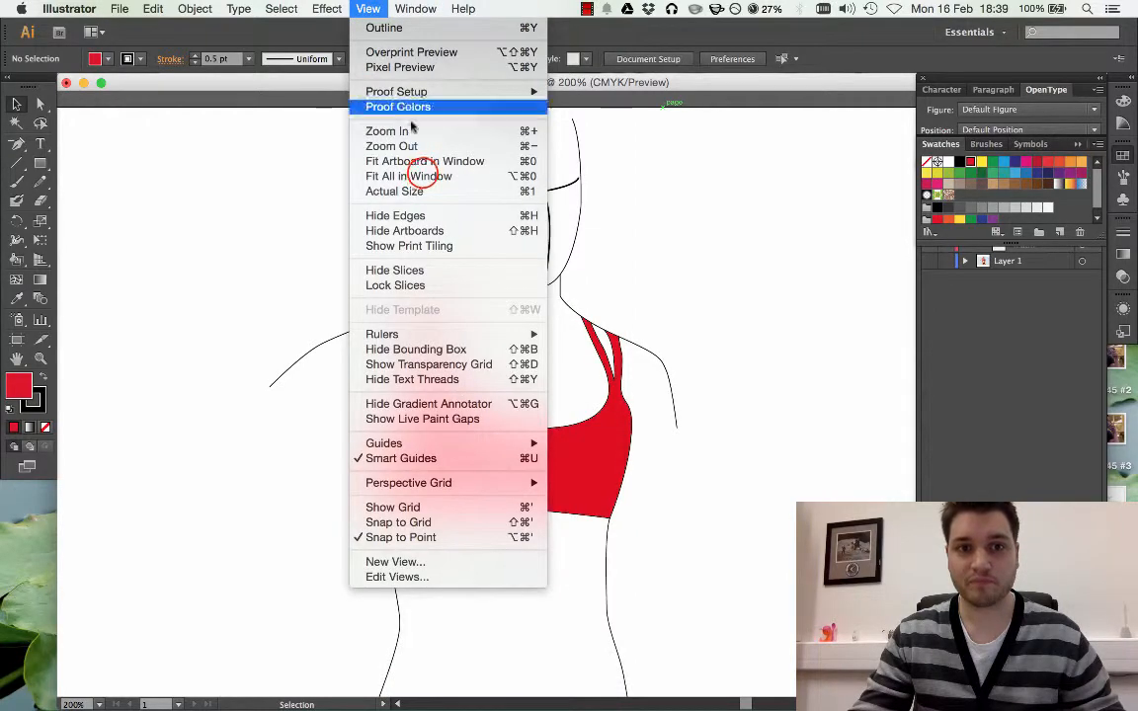
click(408, 176)
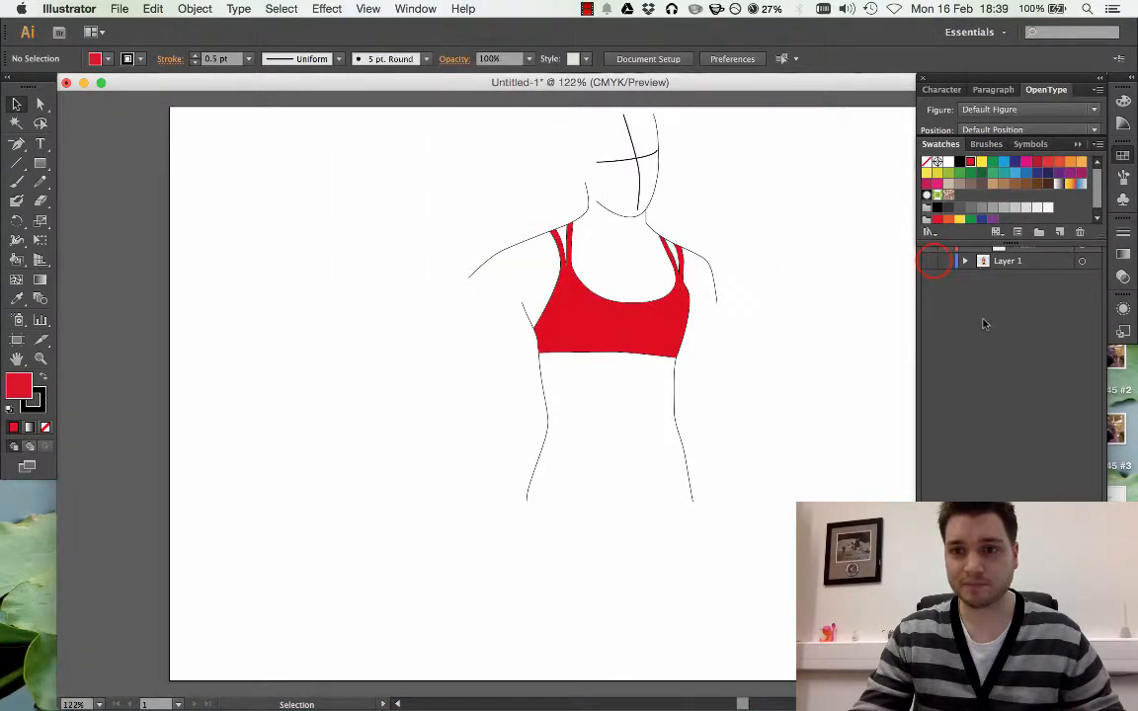
click(930, 261)
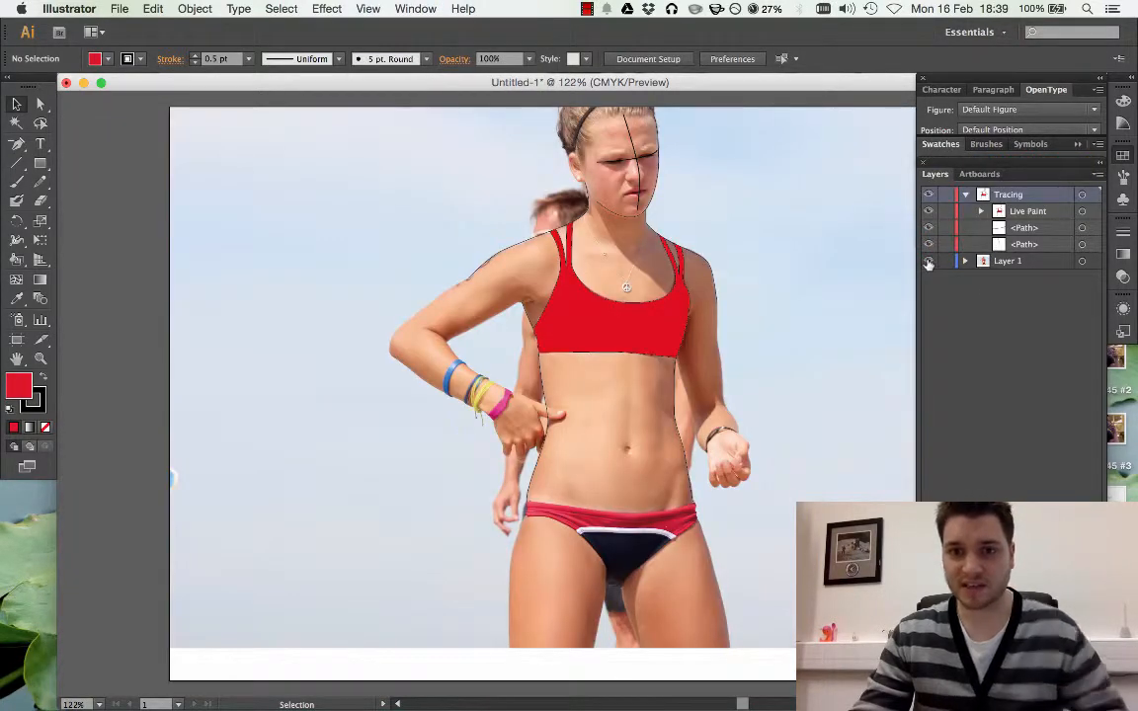
click(929, 195)
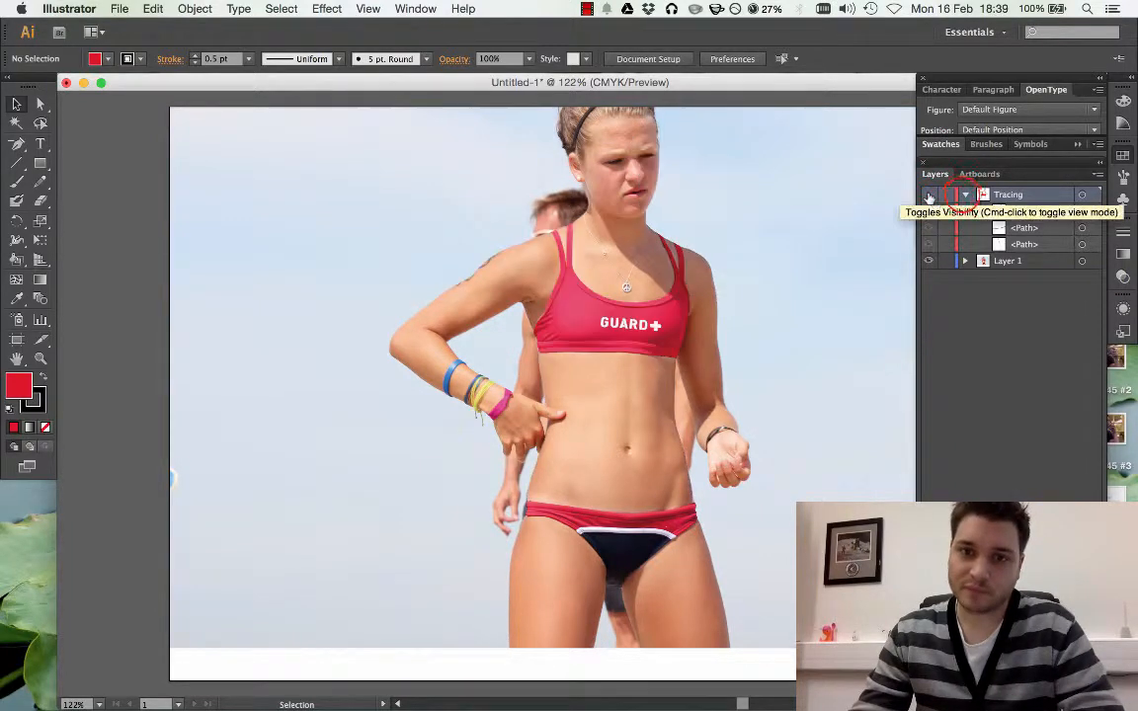
click(965, 195)
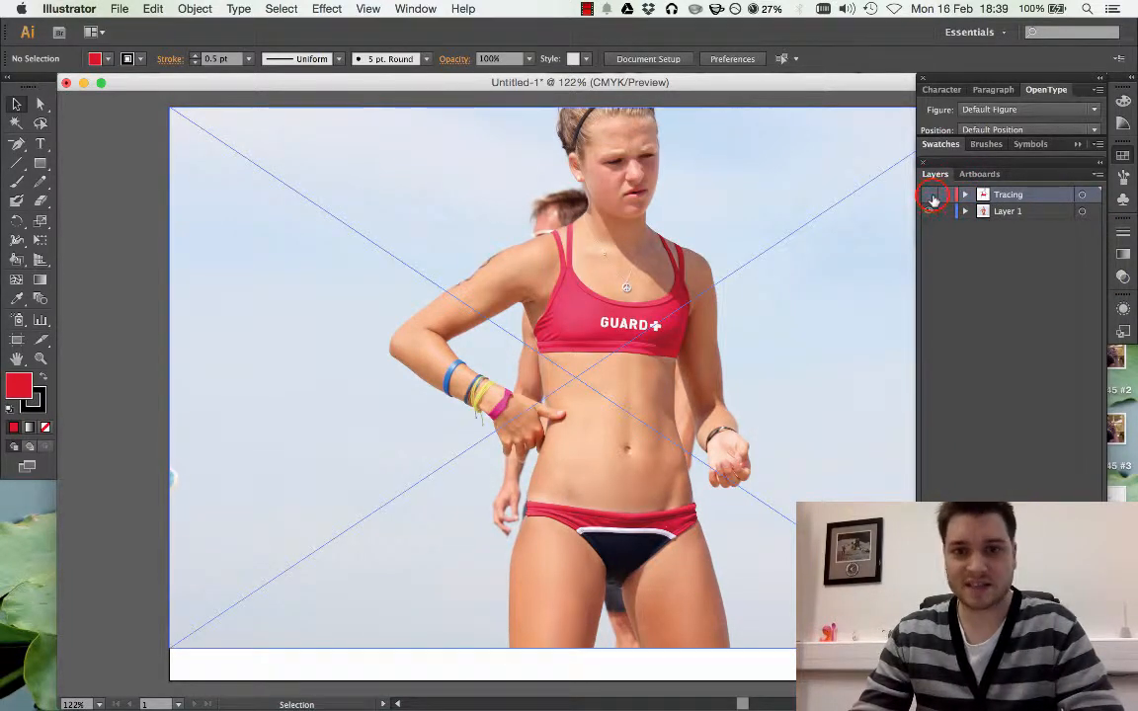
Show the Tracing layer again and hide the photo on Layer 1
click(932, 196)
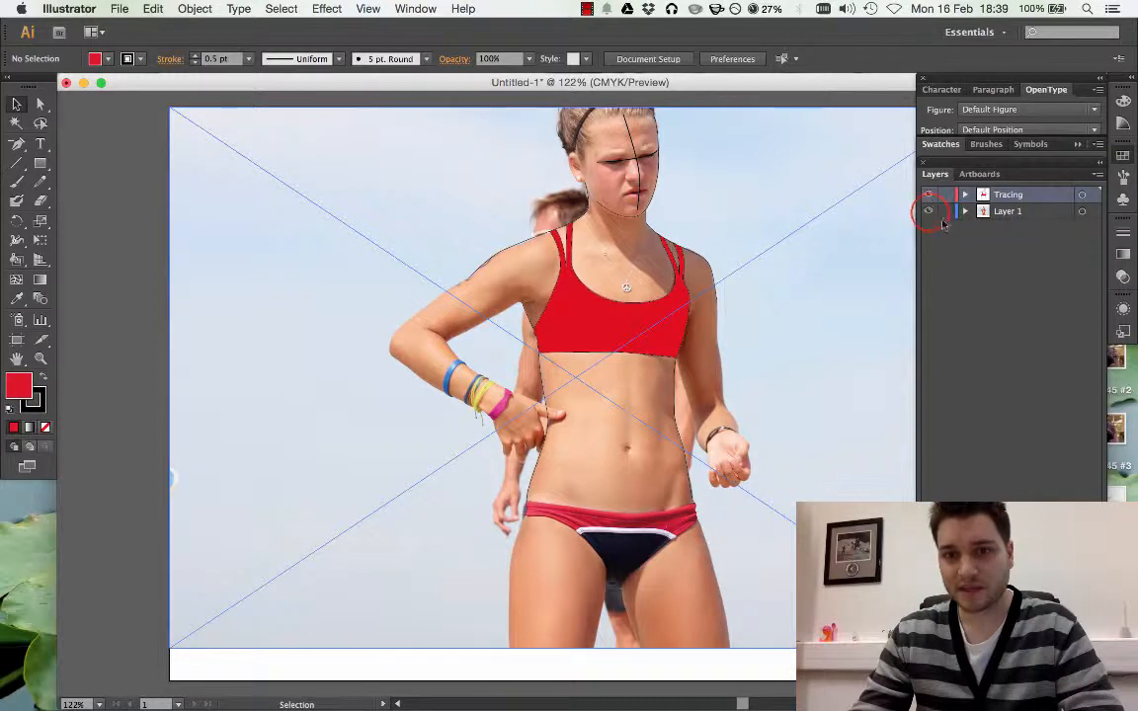
click(928, 211)
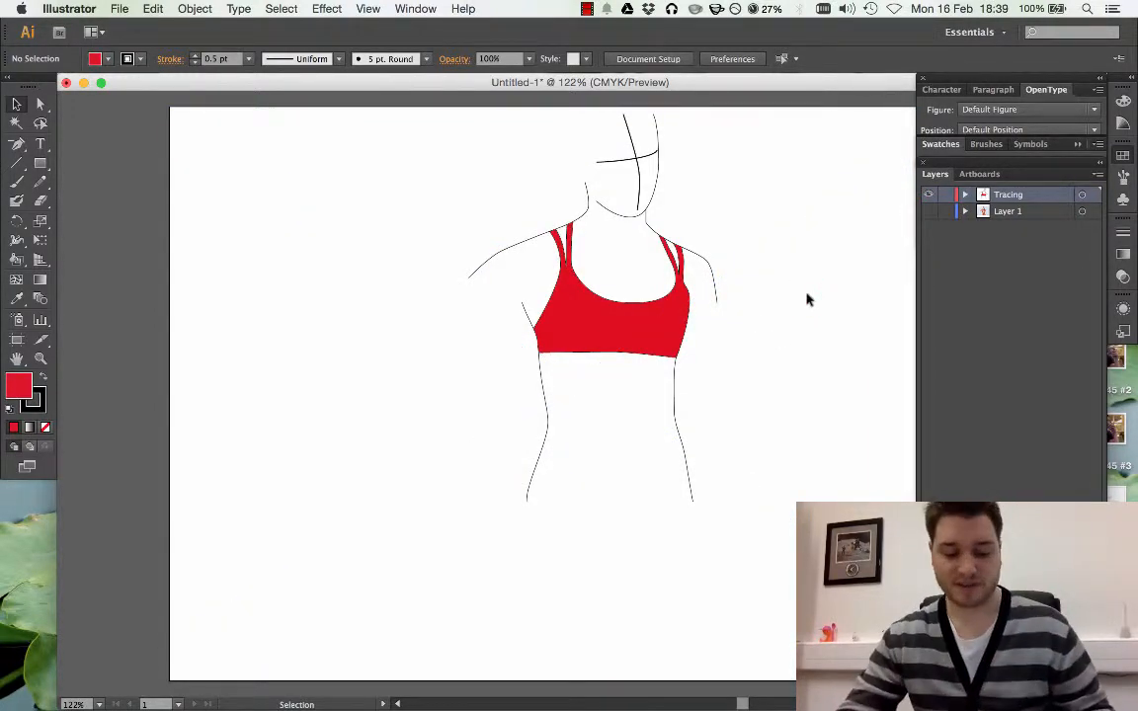
Examine the painted top, its straps and the neck and shoulder outlines up close
key(super+equal)
key(super+equal)
key(super+equal)
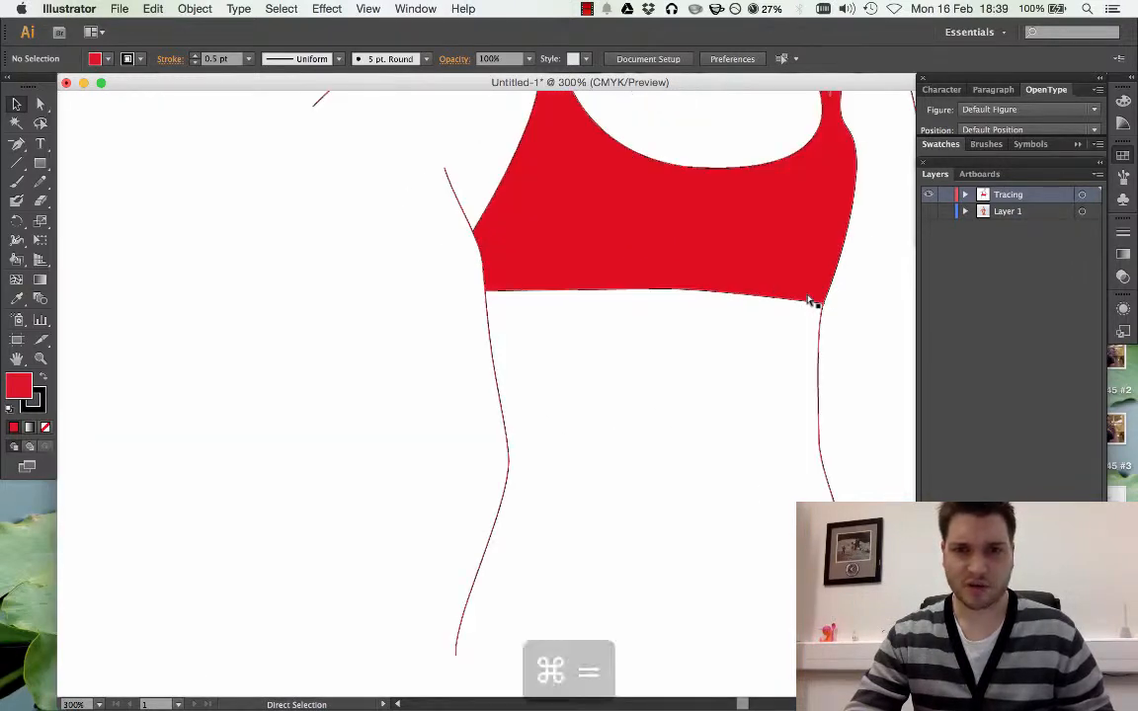
key(super+equal)
scroll(728, 293, up, 10)
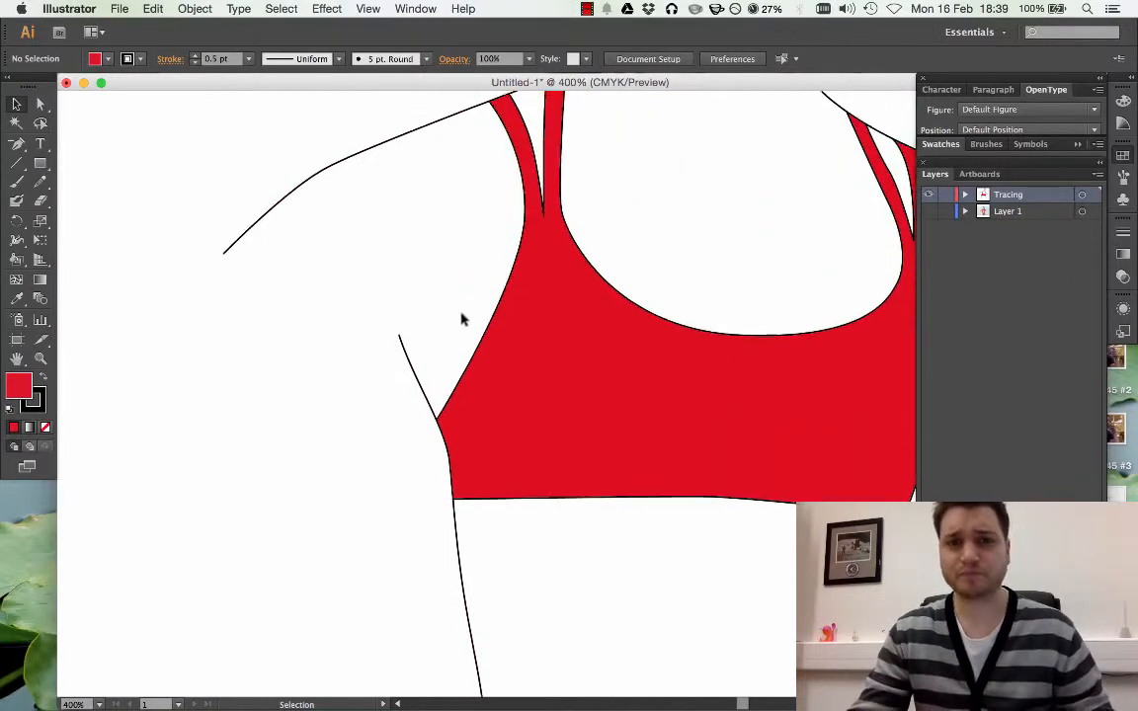
scroll(378, 316, right, 5)
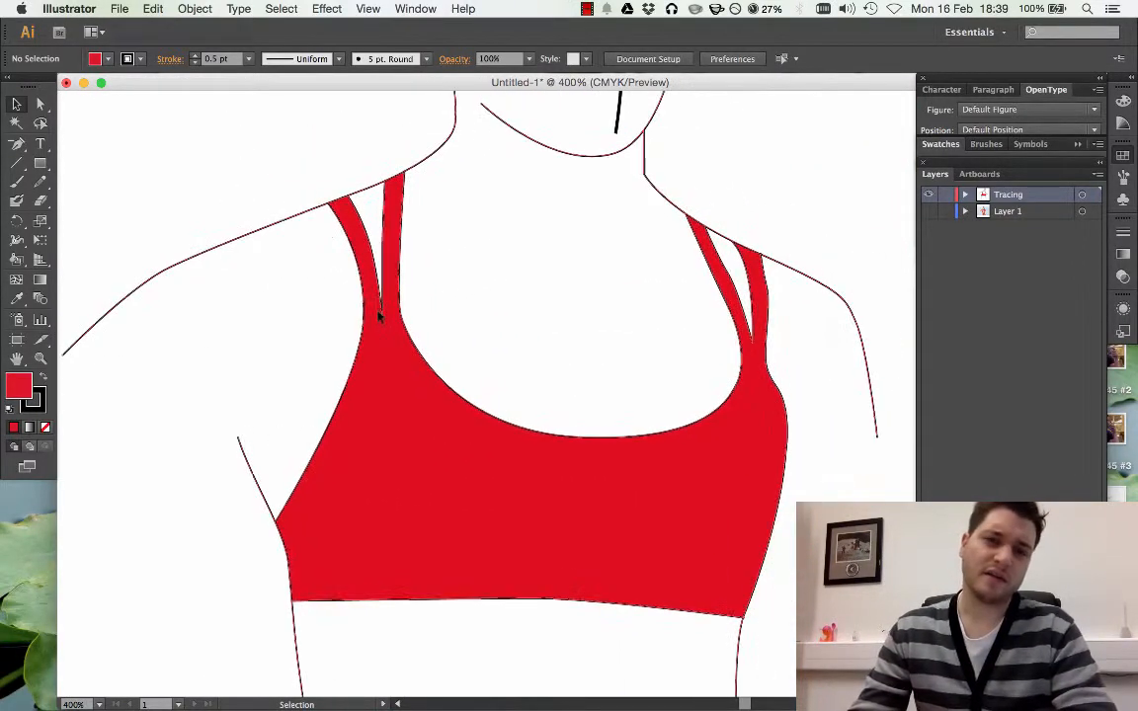
scroll(378, 316, up, 5)
scroll(378, 316, down, 2)
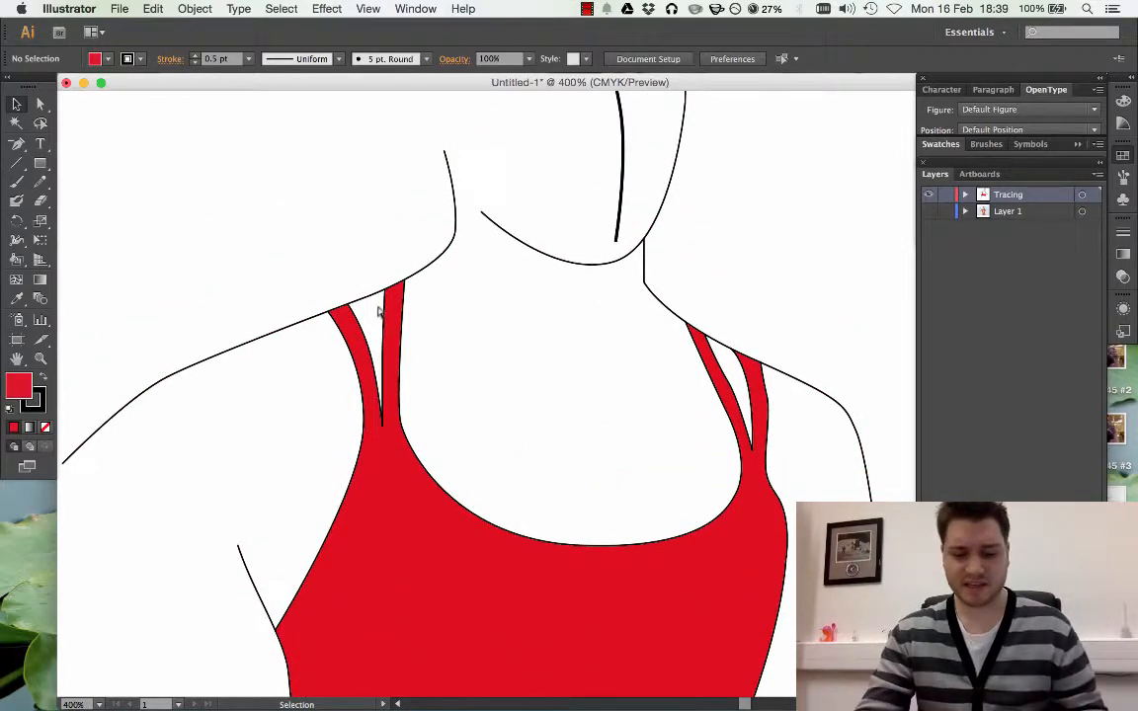
key(super+minus)
key(super+minus)
key(super+equal)
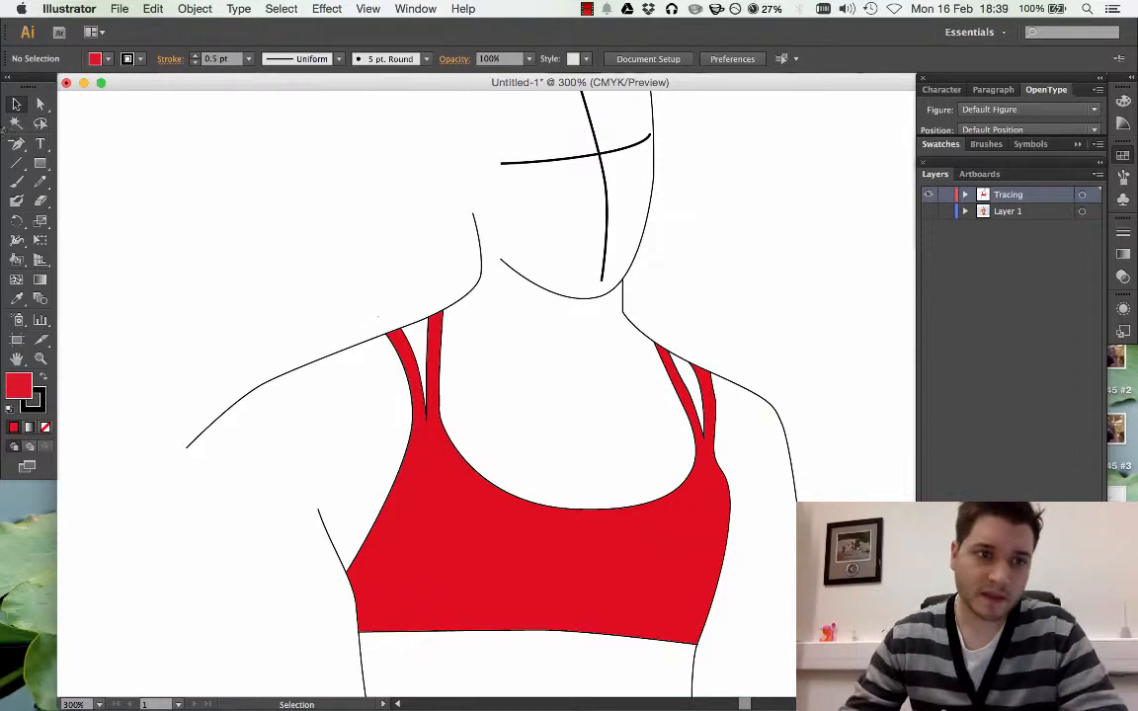
Expand the Tracing layer and its Live Paint group, and go through the individual paths inside the group
click(966, 194)
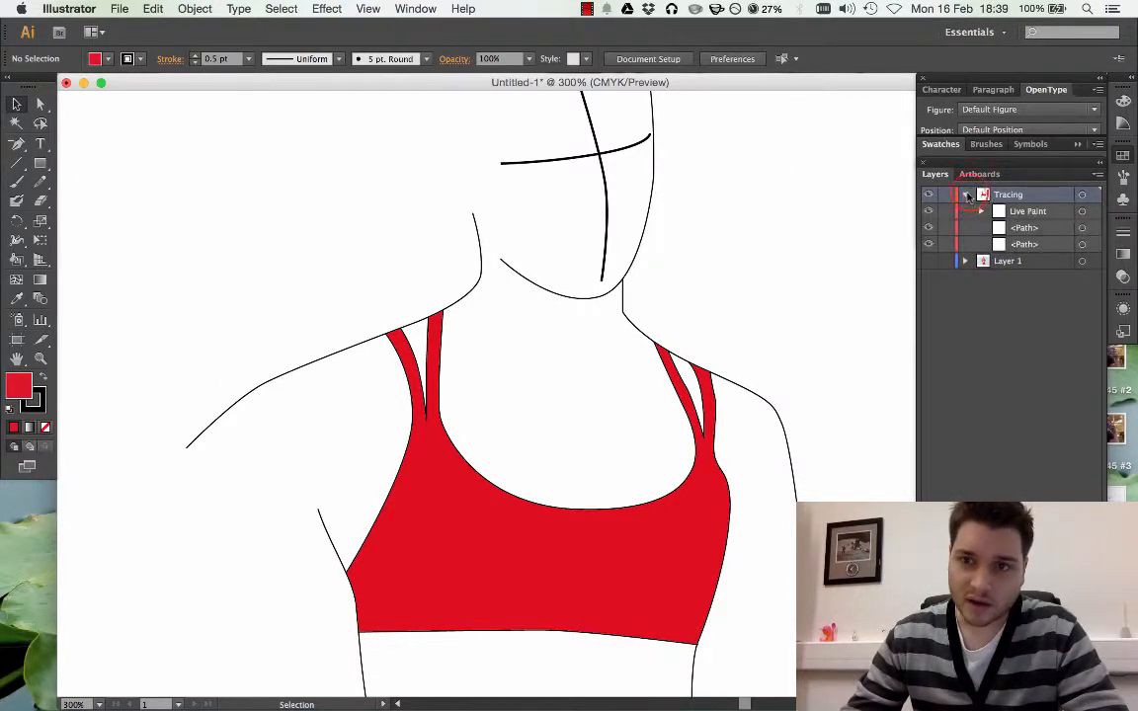
click(462, 302)
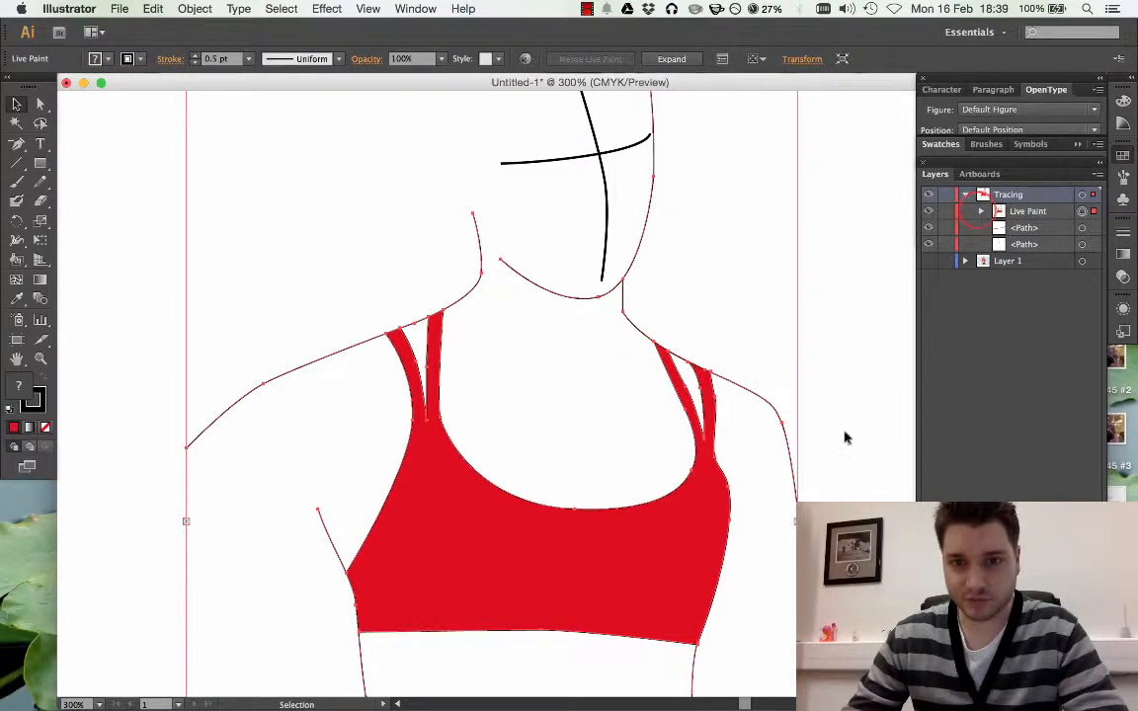
click(981, 211)
click(1022, 227)
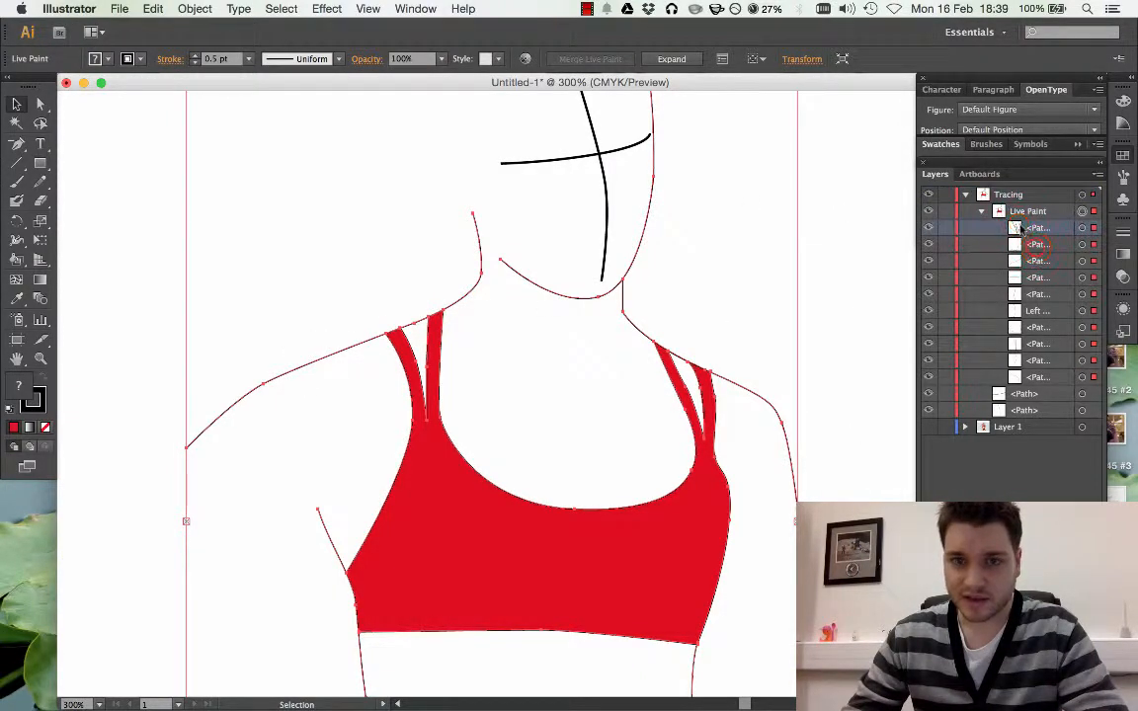
click(885, 282)
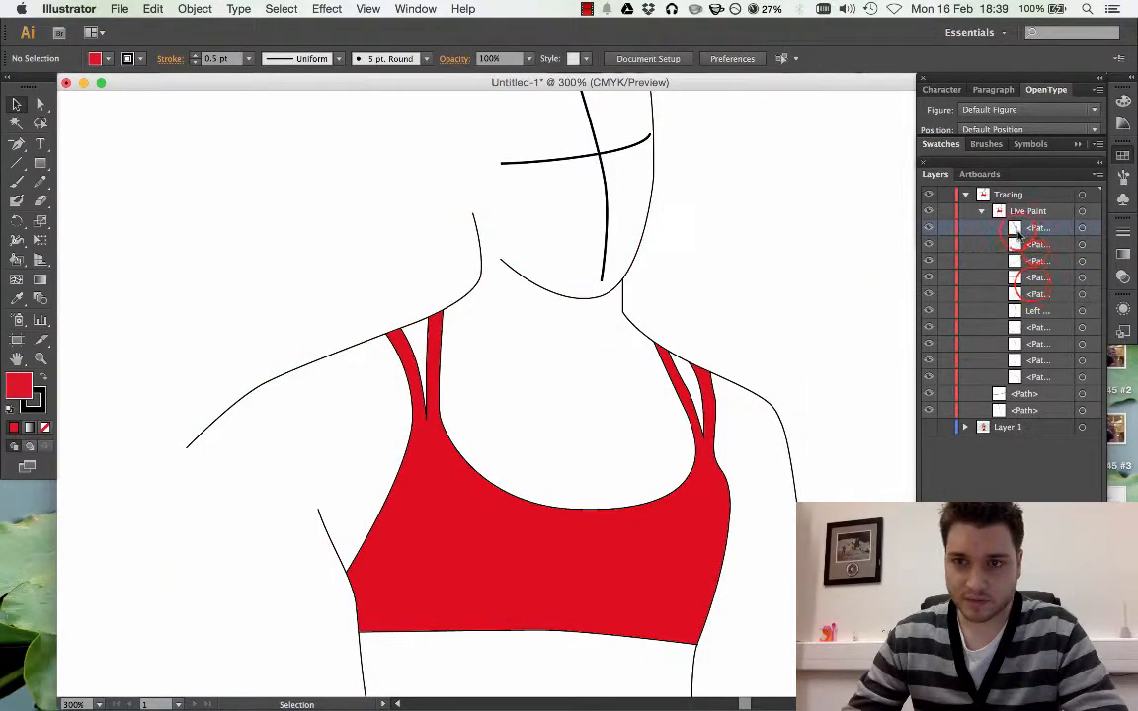
click(1031, 249)
click(1032, 279)
click(1031, 311)
click(1030, 329)
click(1029, 346)
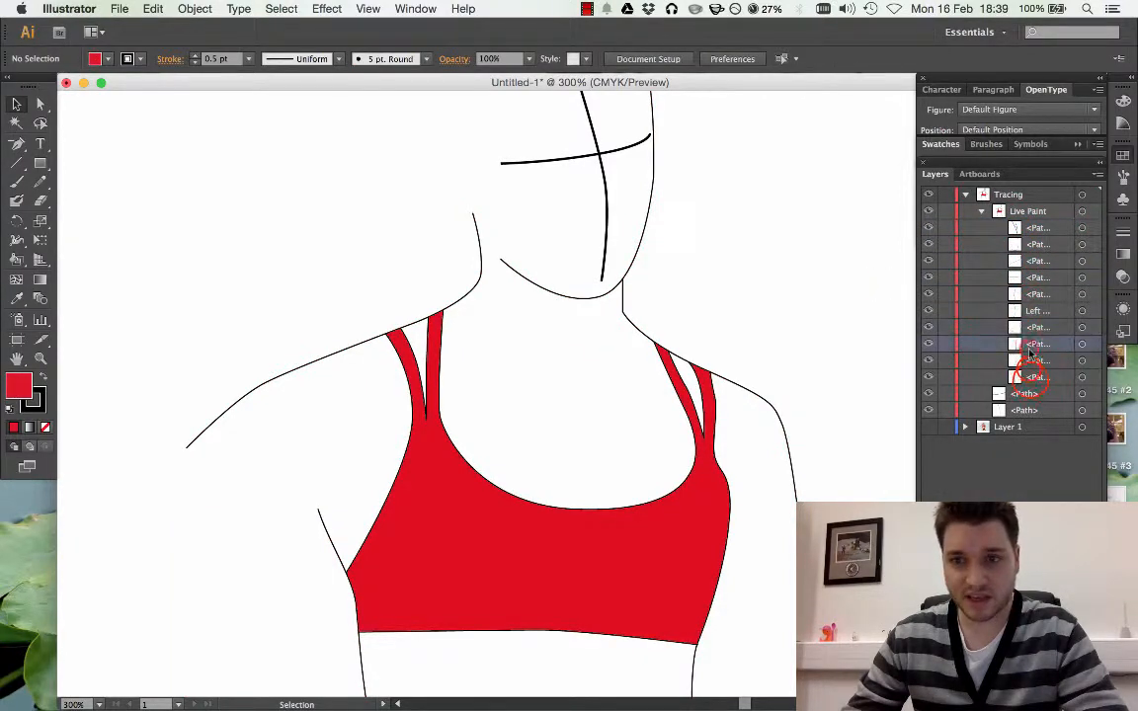
click(1033, 377)
Set the stroke weight of the whole Live Paint group to 1 pt and deselect it
click(462, 293)
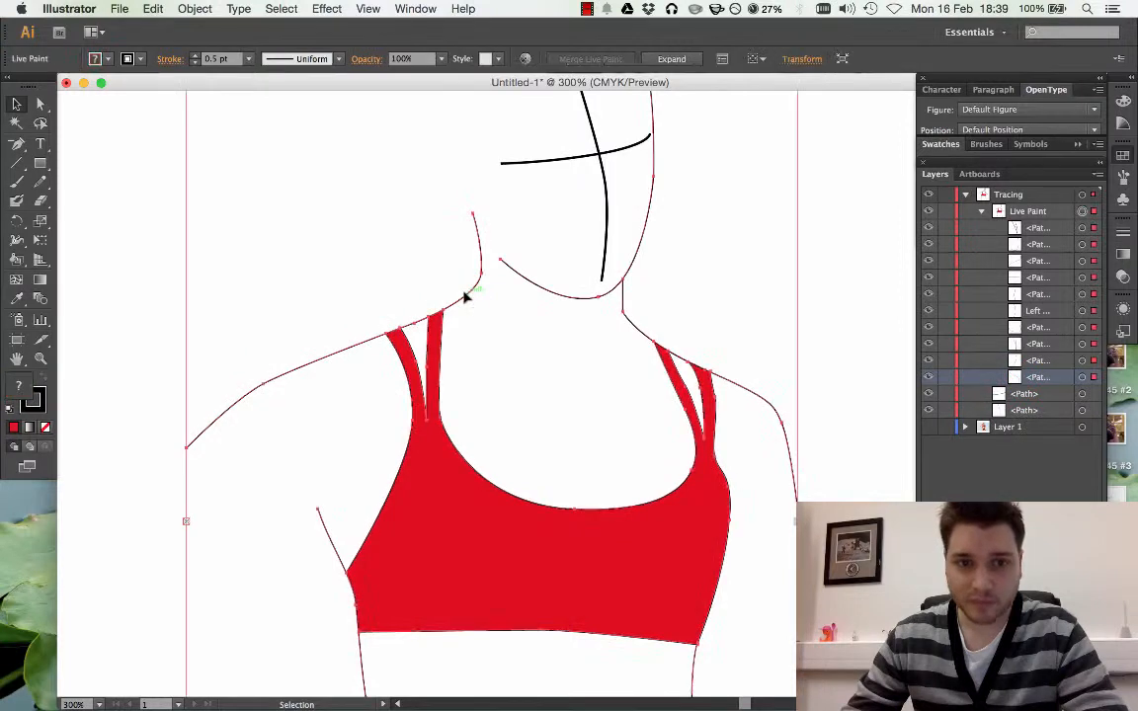
click(248, 58)
click(267, 128)
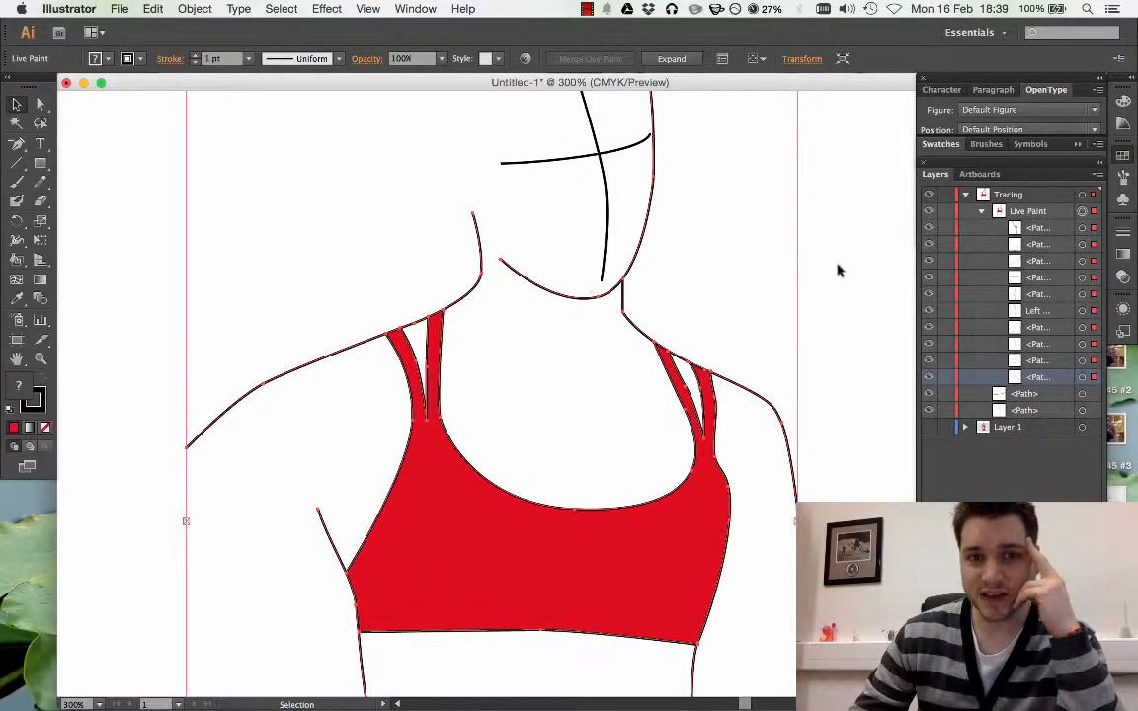
click(846, 214)
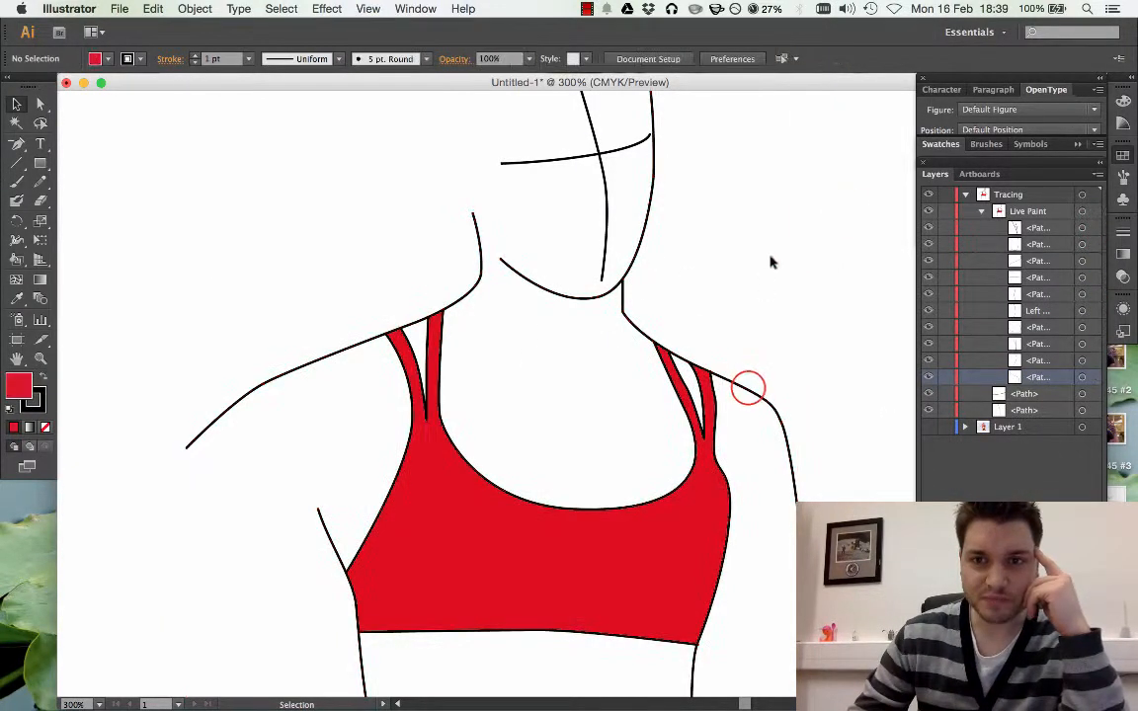
Check the Live Paint group by selecting it and toggling the visibility of its lowest path and the whole group, and collapse its contents
click(748, 388)
click(343, 220)
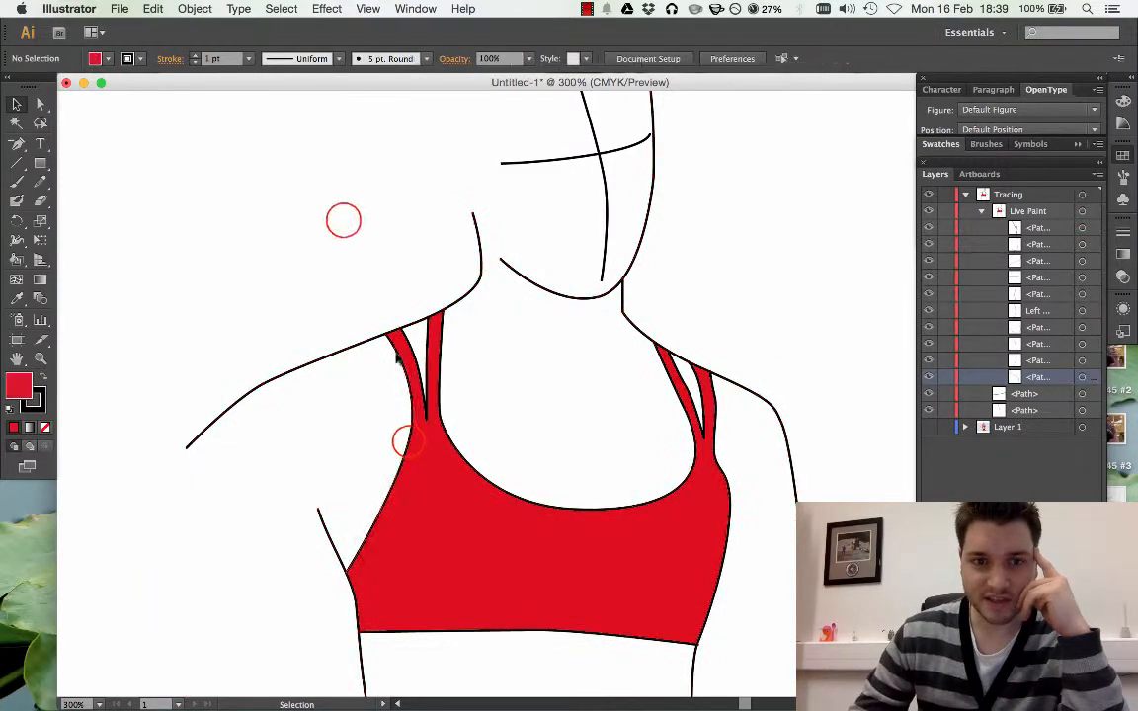
click(414, 437)
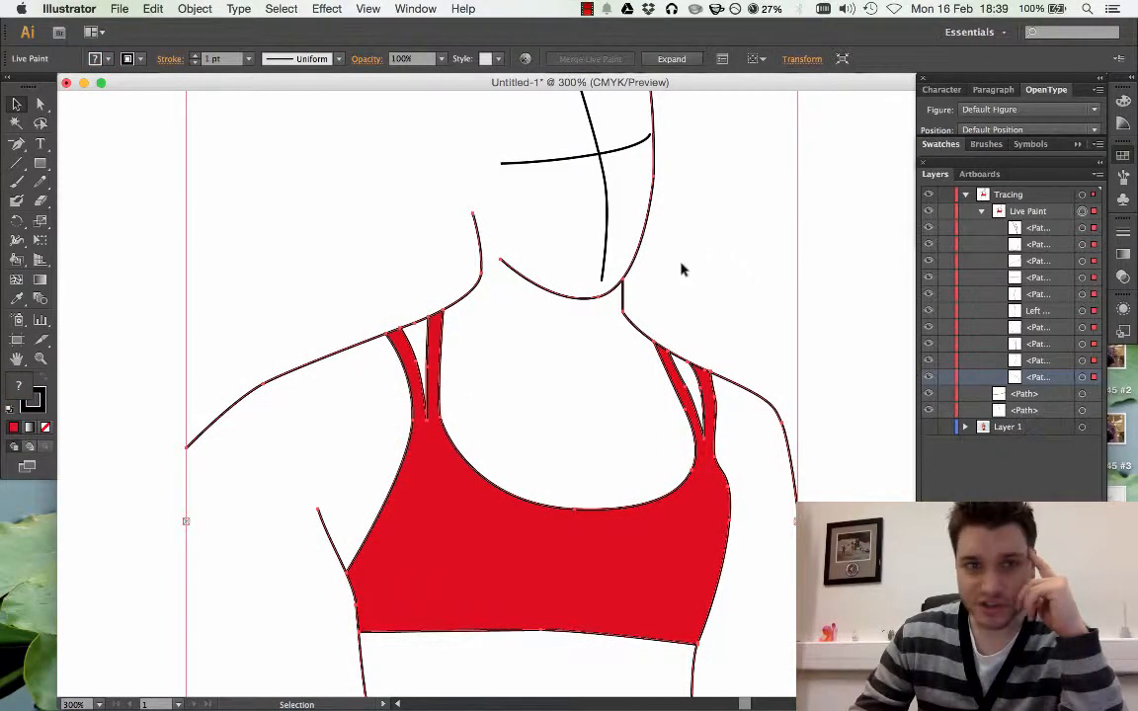
click(931, 378)
click(853, 386)
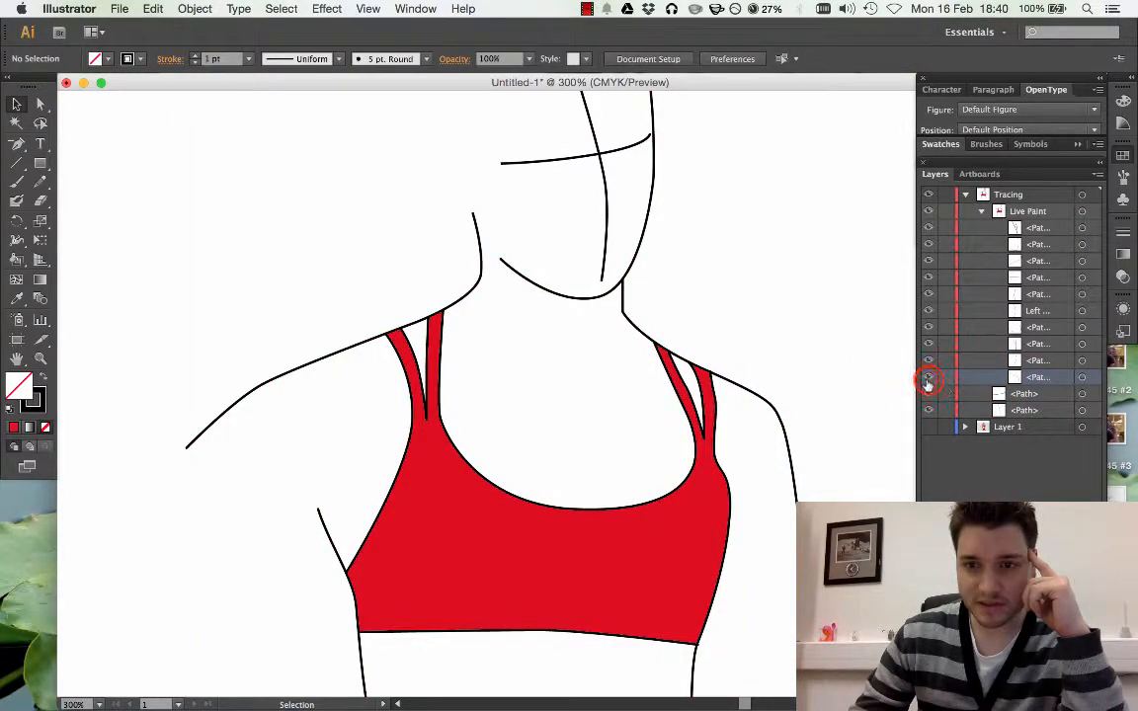
drag(929, 380, 931, 212)
click(931, 213)
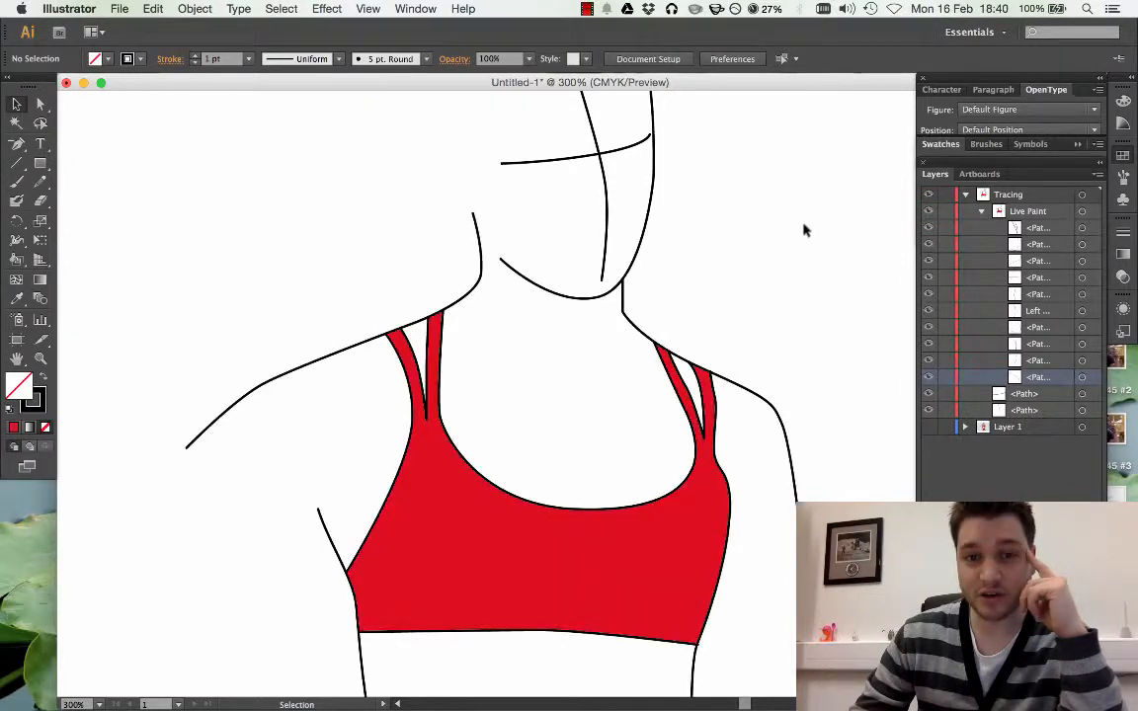
click(930, 213)
click(931, 212)
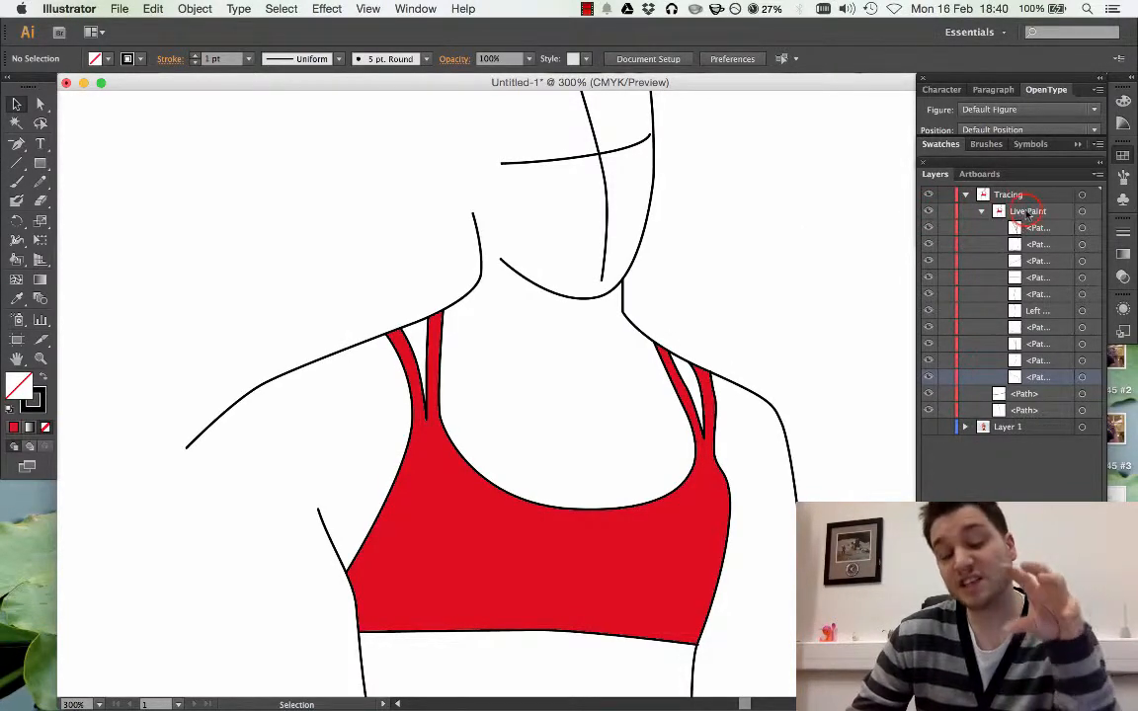
click(1027, 213)
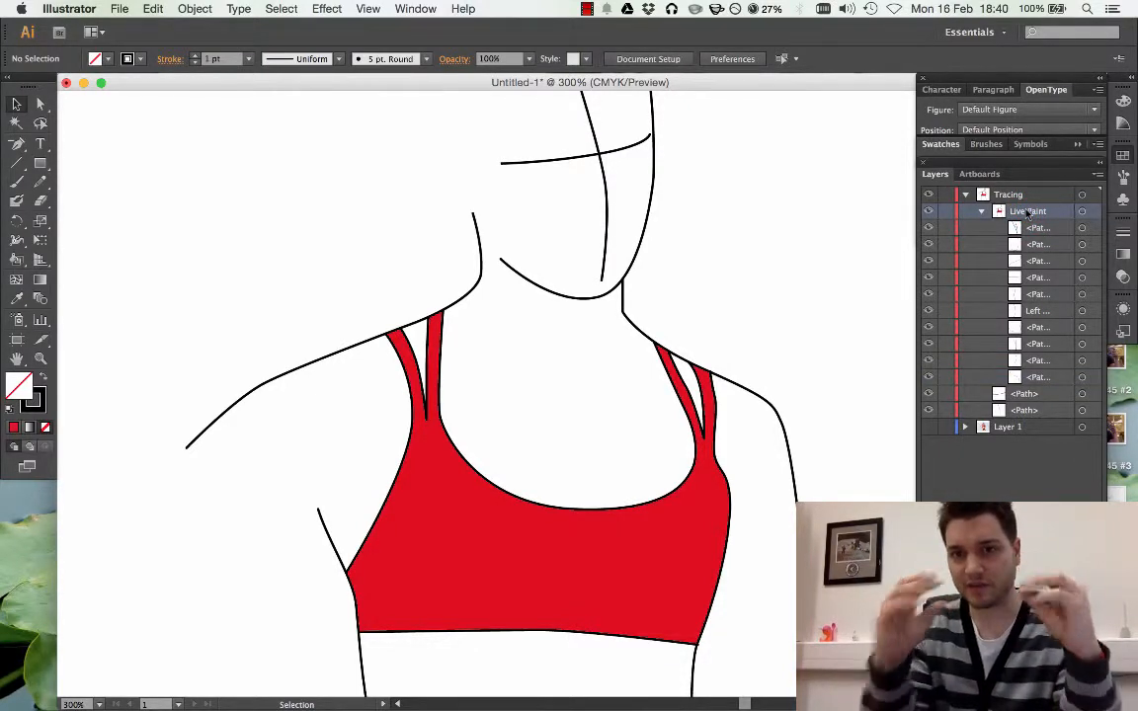
click(981, 212)
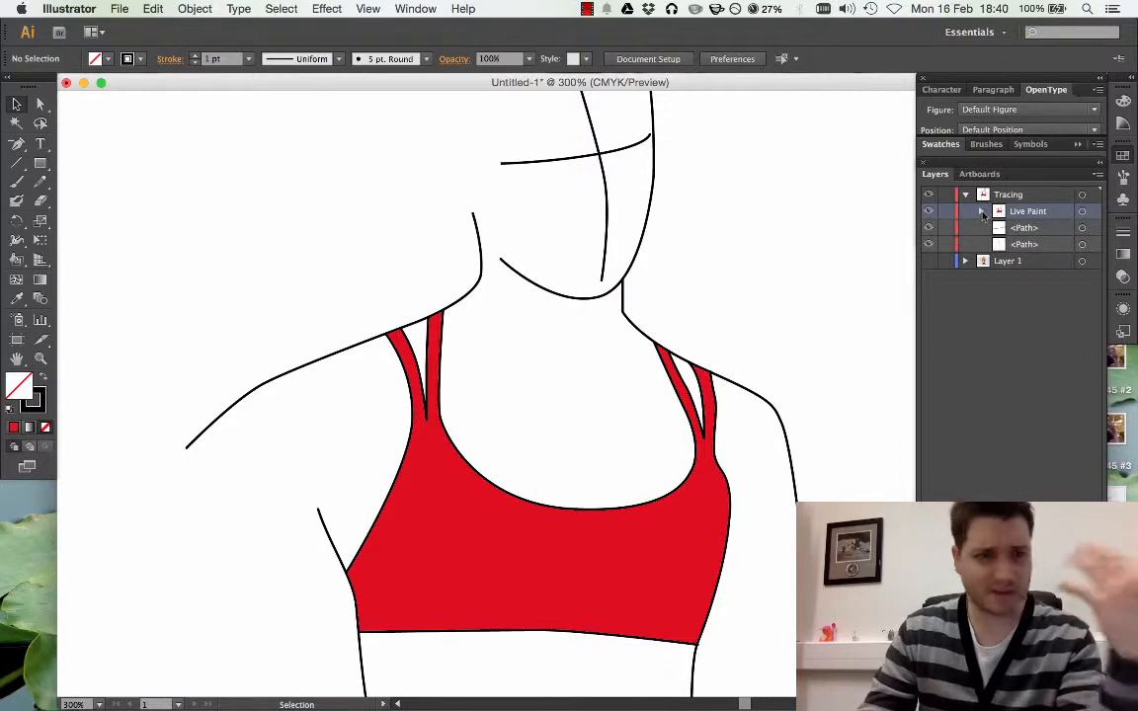
Inspect the two crossing face guide lines by selecting them and briefly showing the Layer 1 photo behind them
scroll(673, 228, up, 3)
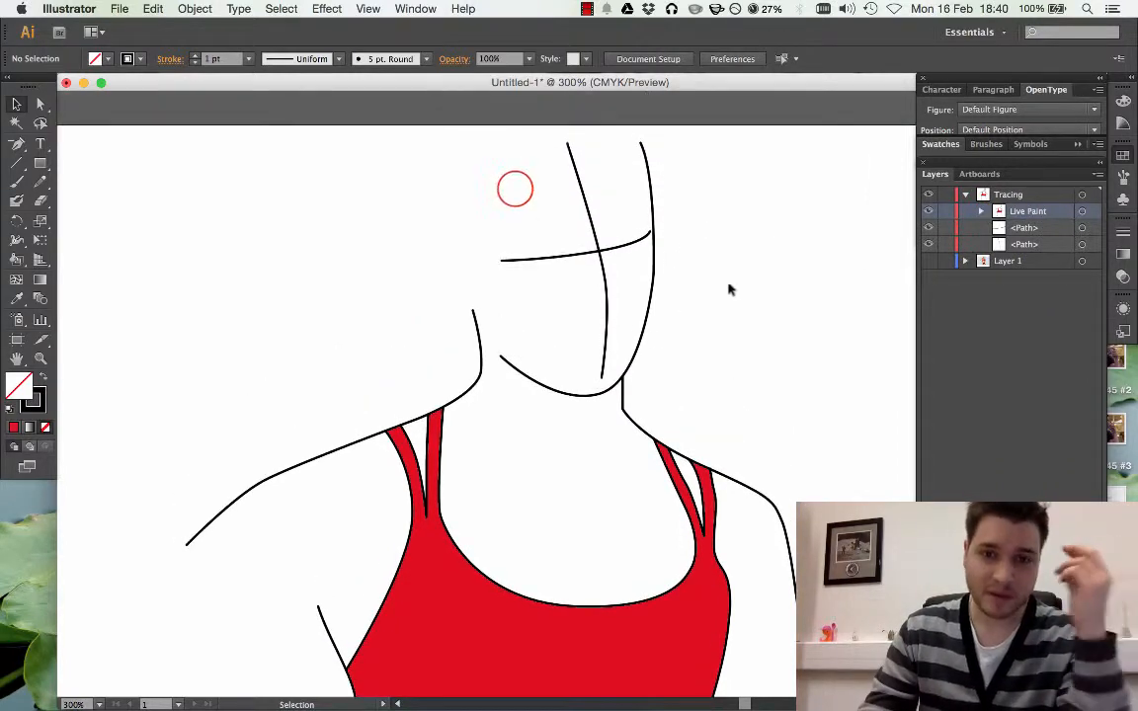
drag(513, 186, 613, 297)
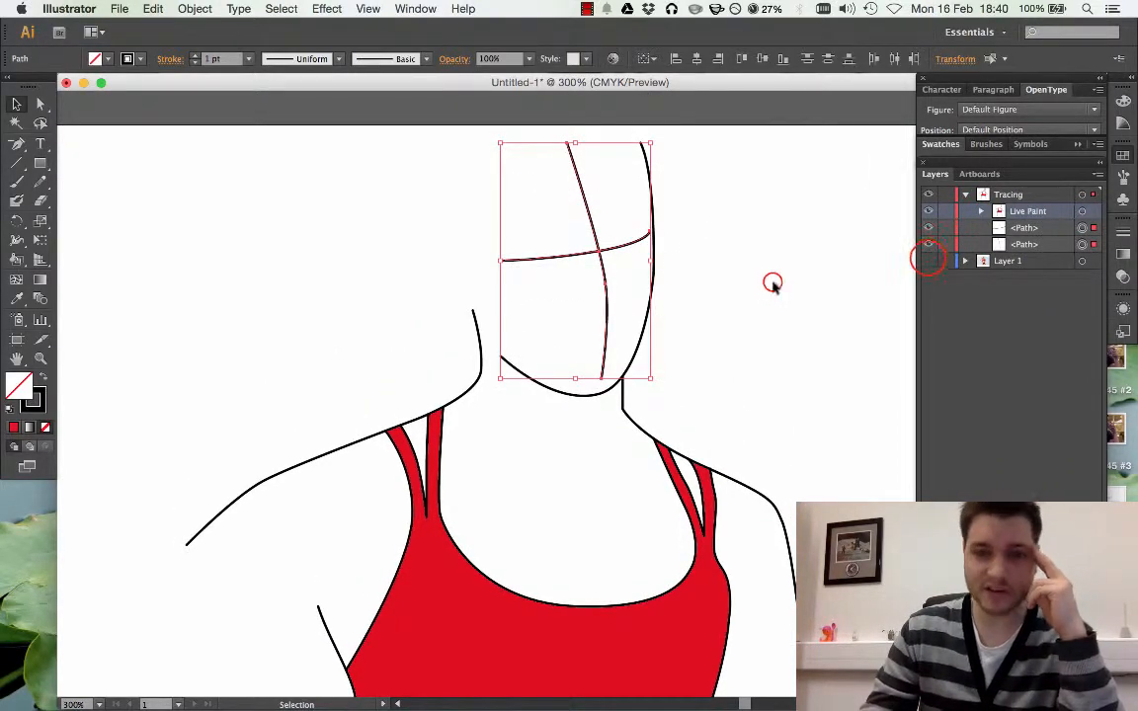
click(772, 282)
click(929, 260)
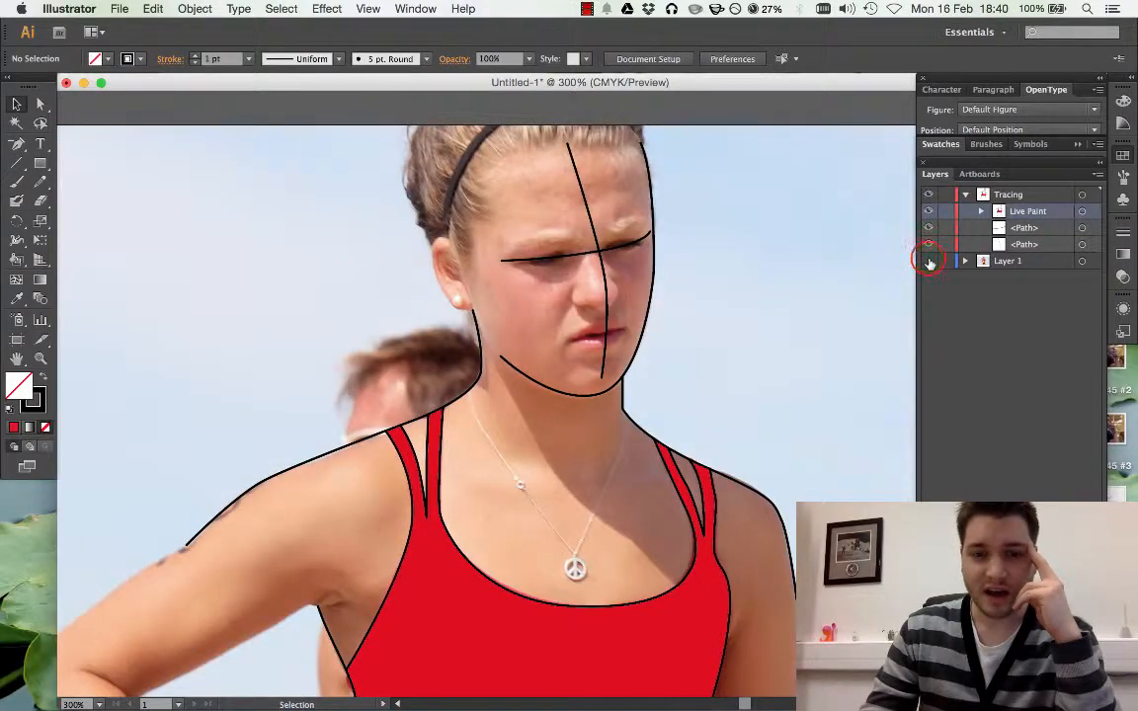
click(929, 260)
Select the Live Paint outlines at the shoulder to see what belongs to the group, deselect them, and toggle the Layer 1 photo
click(755, 415)
scroll(751, 415, down, 2)
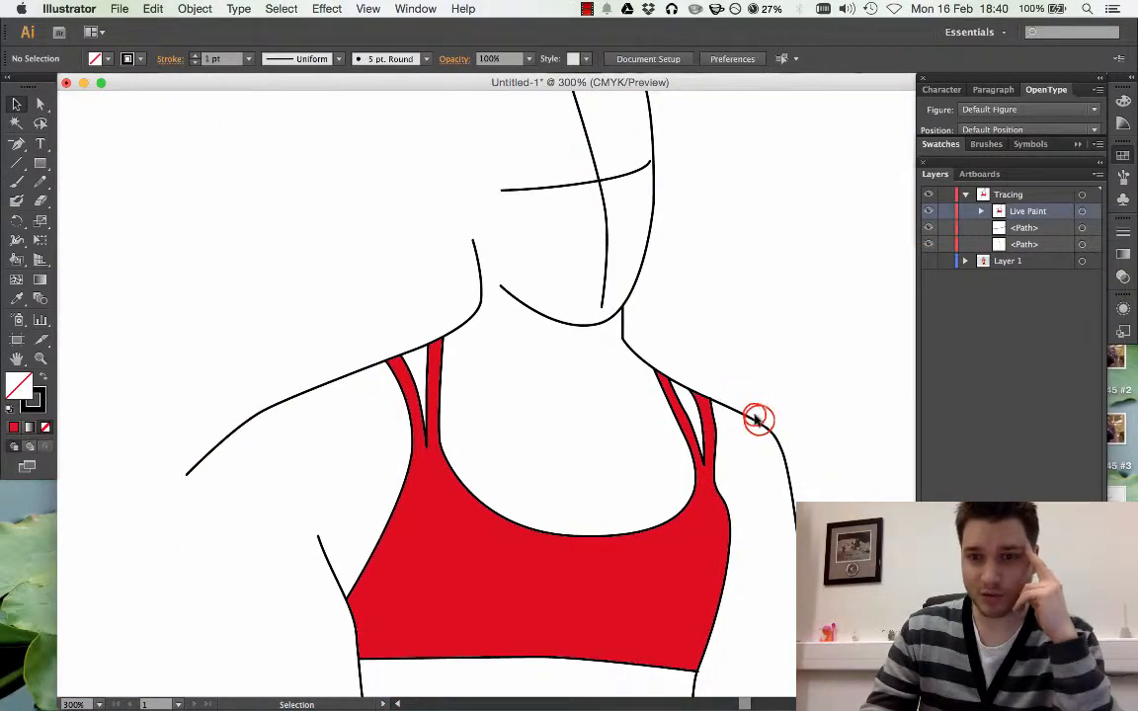
click(760, 425)
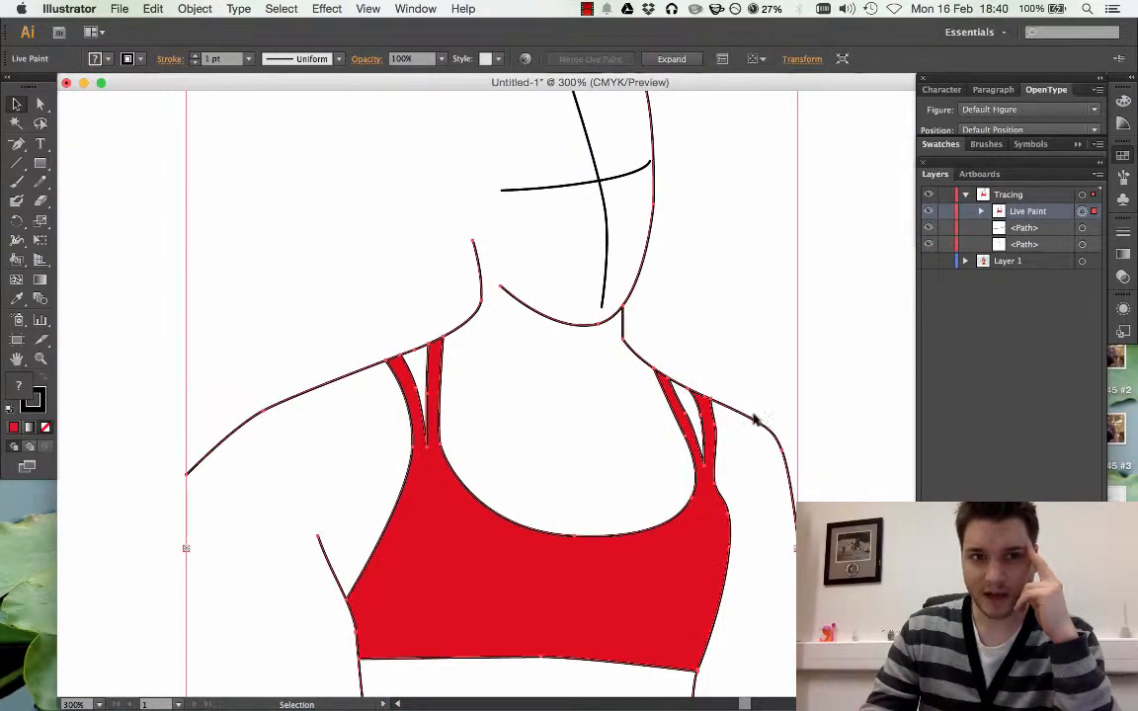
click(703, 314)
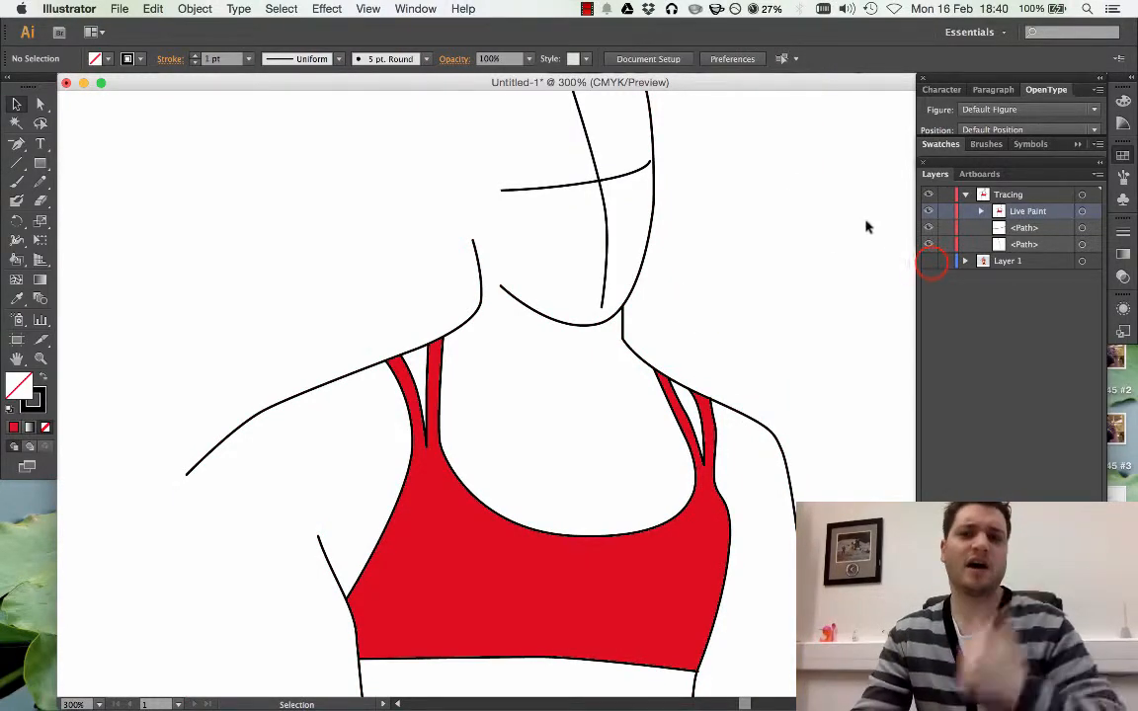
click(929, 263)
click(929, 263)
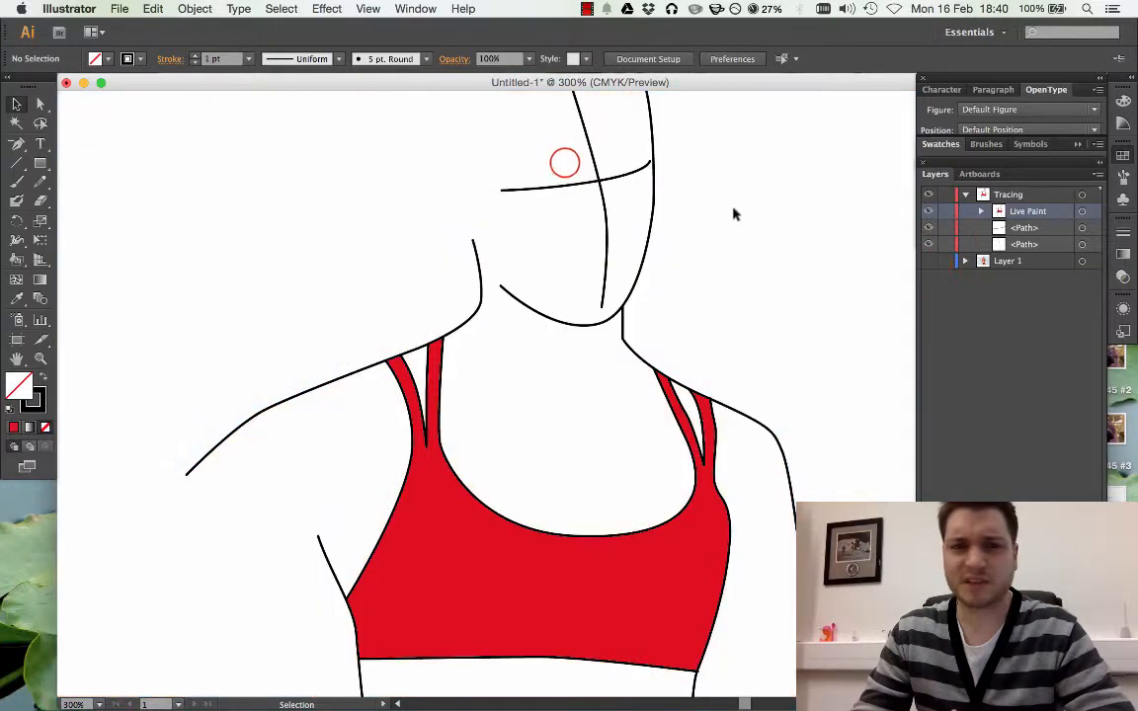
Thin the stroke of the two face guide lines to 0.25 pt and compare them with the photo on Layer 1
drag(565, 161, 623, 210)
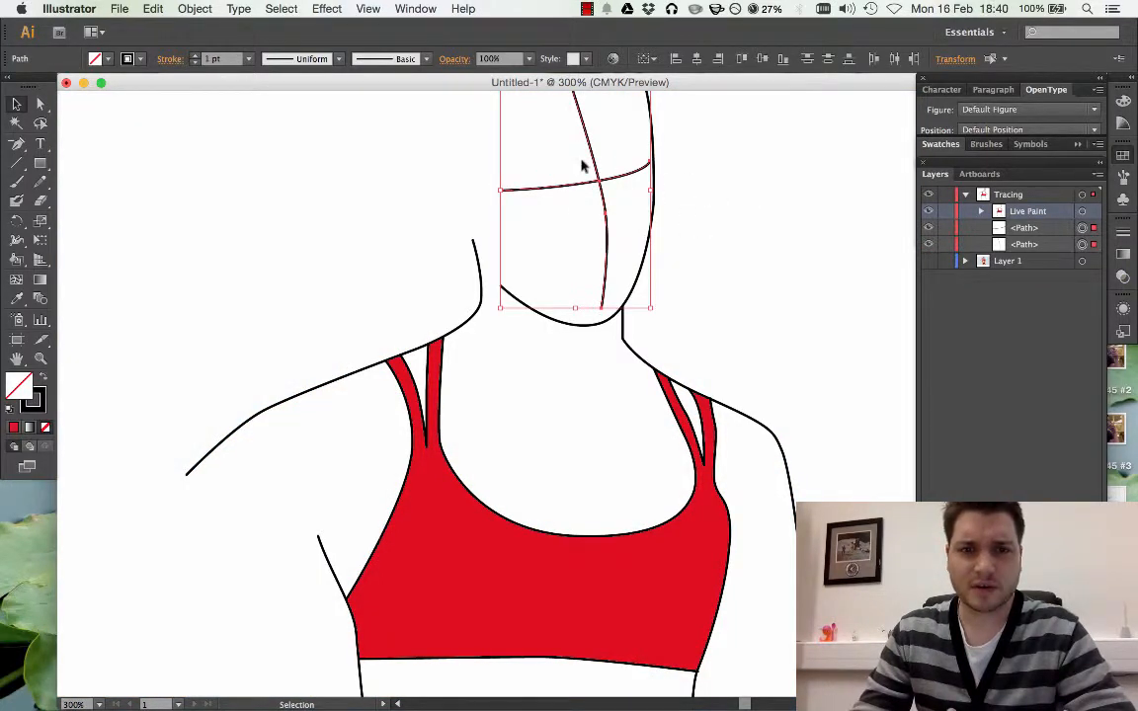
click(196, 63)
click(196, 62)
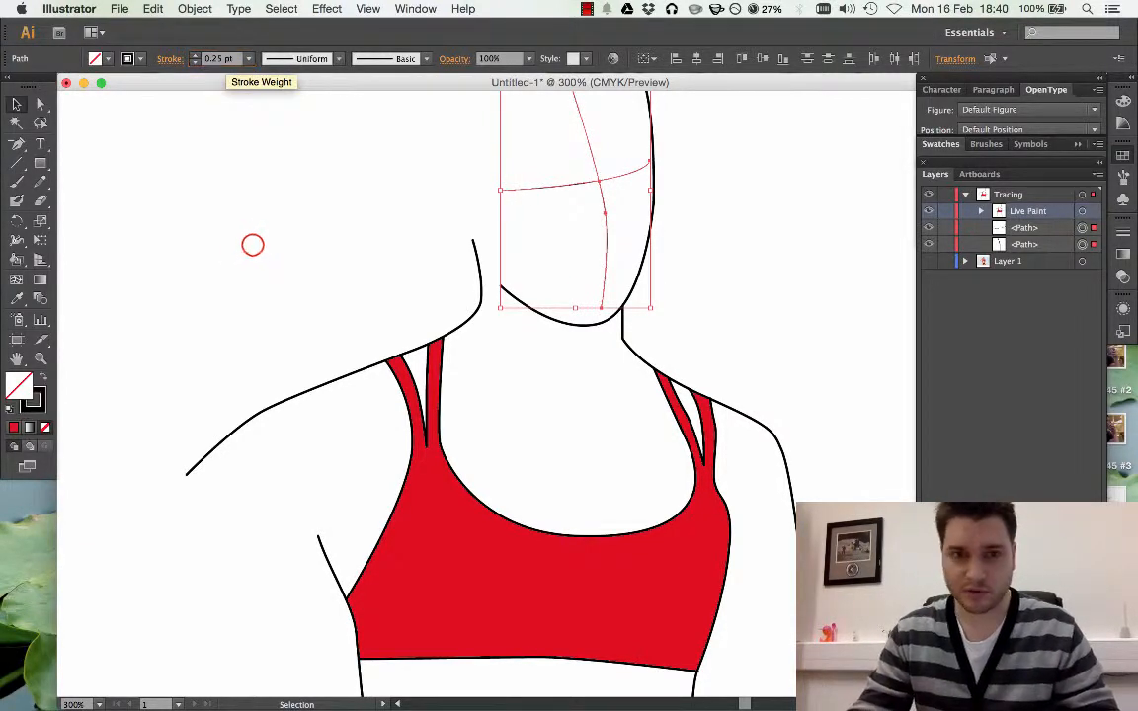
click(252, 247)
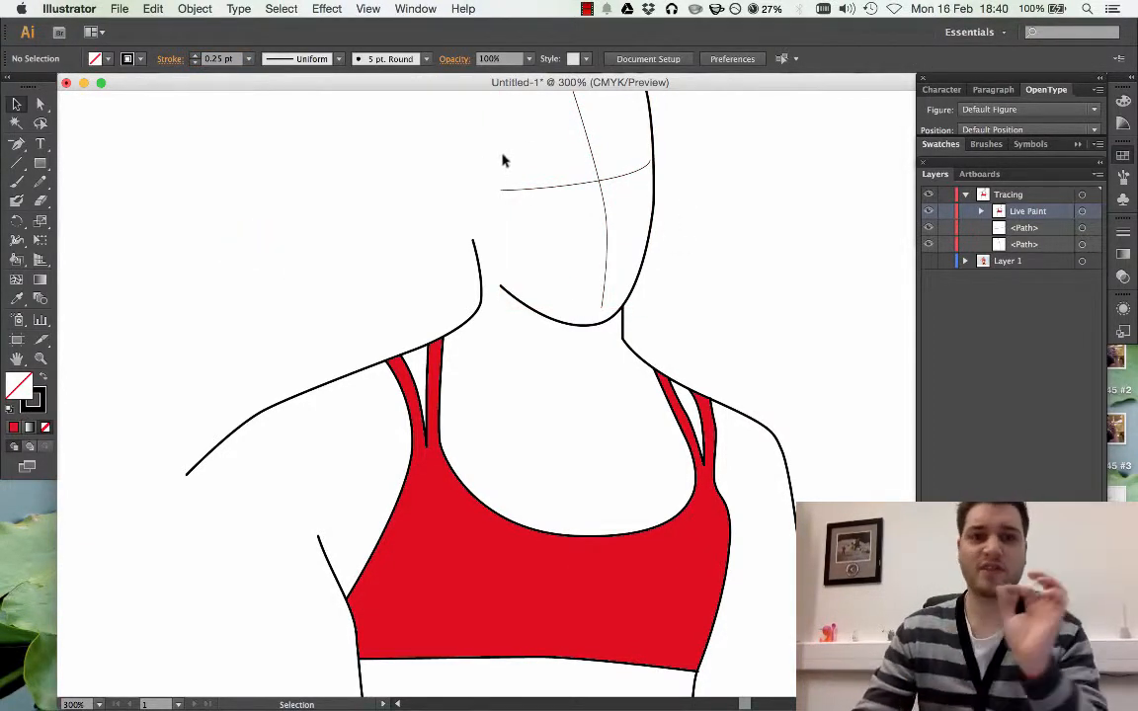
click(924, 260)
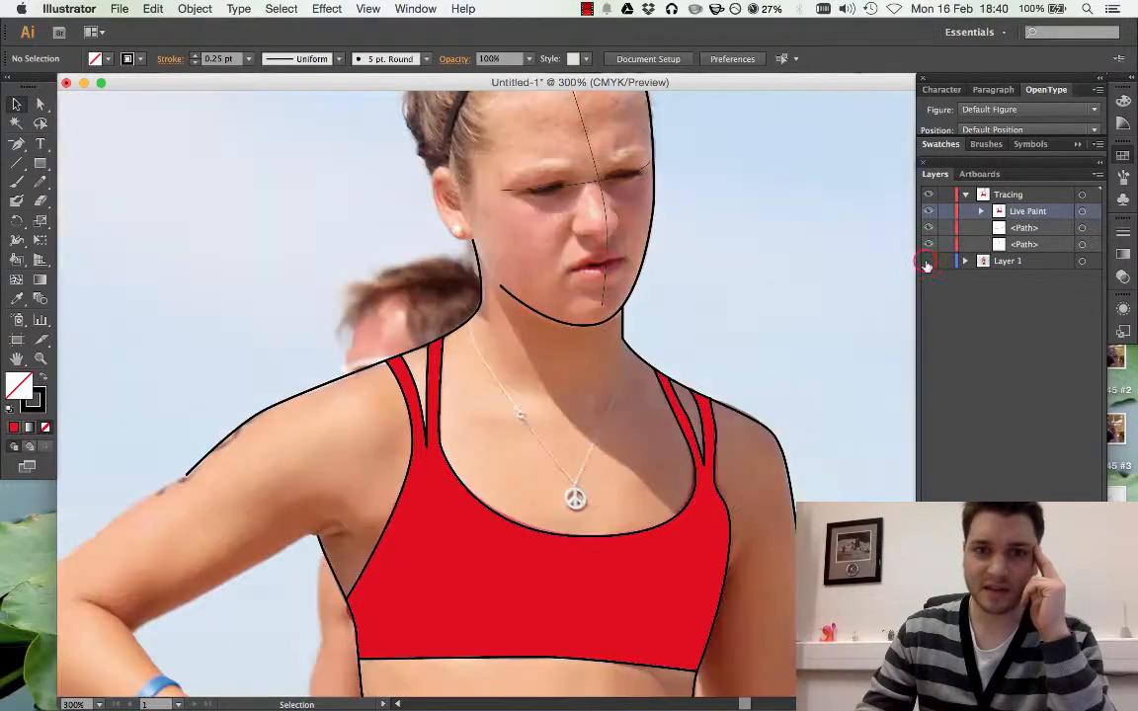
click(924, 260)
Set the two crossing face guide lines to a 1 pt stroke and 50% opacity
drag(610, 192, 568, 167)
click(238, 61)
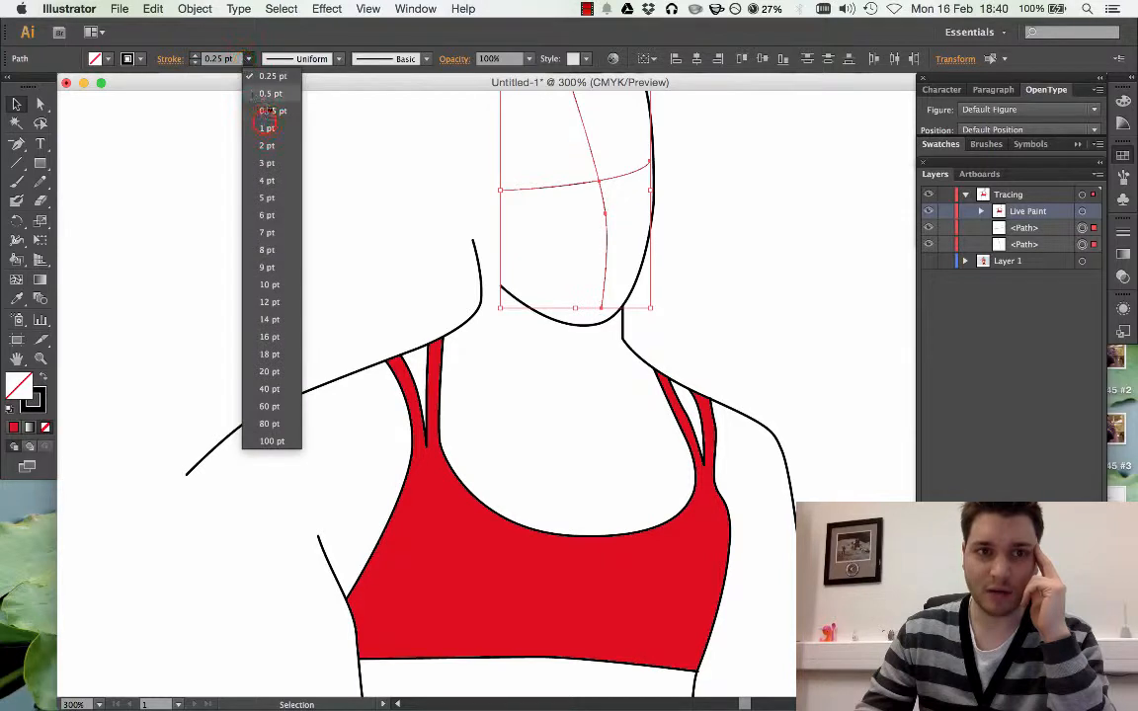
click(263, 120)
click(528, 59)
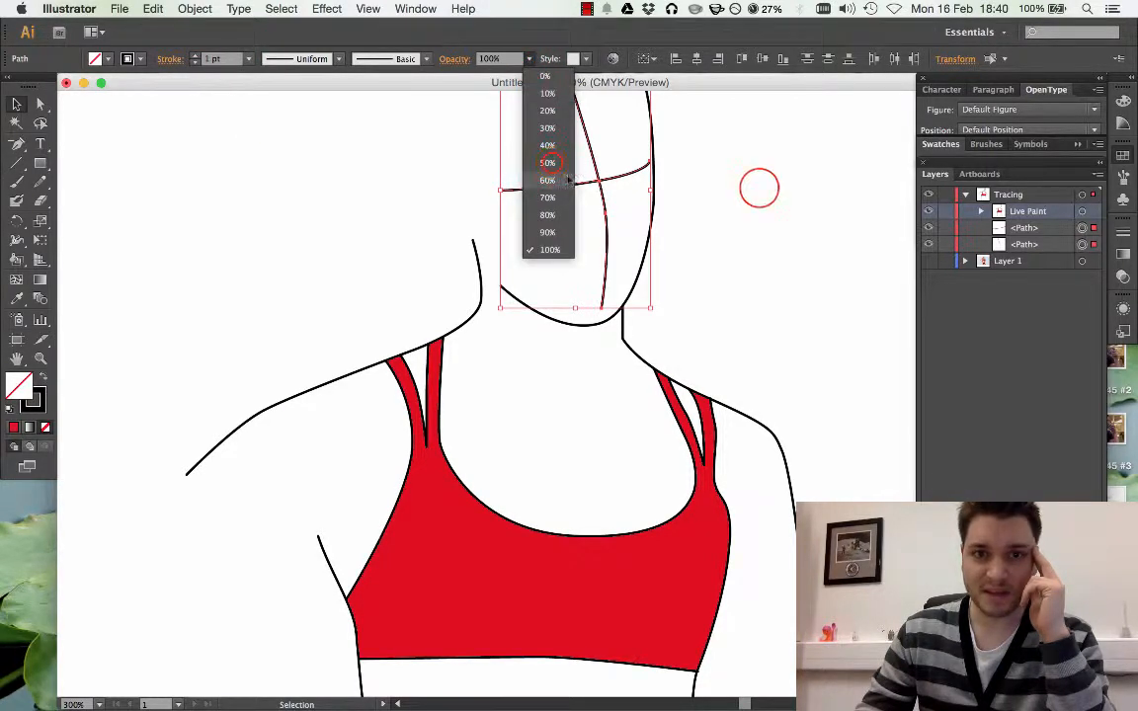
click(548, 160)
click(759, 189)
Lower the opacity of the two face guide lines to 30% and compare them with the Layer 1 photo
drag(633, 226, 568, 166)
click(530, 60)
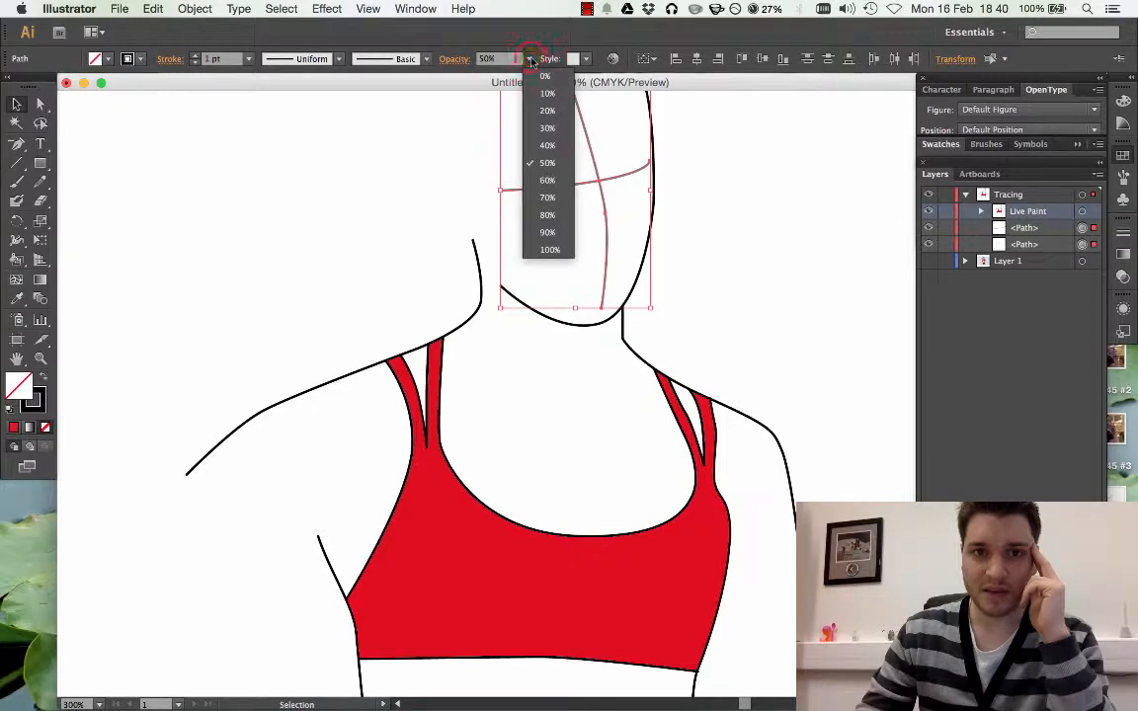
click(547, 129)
click(735, 181)
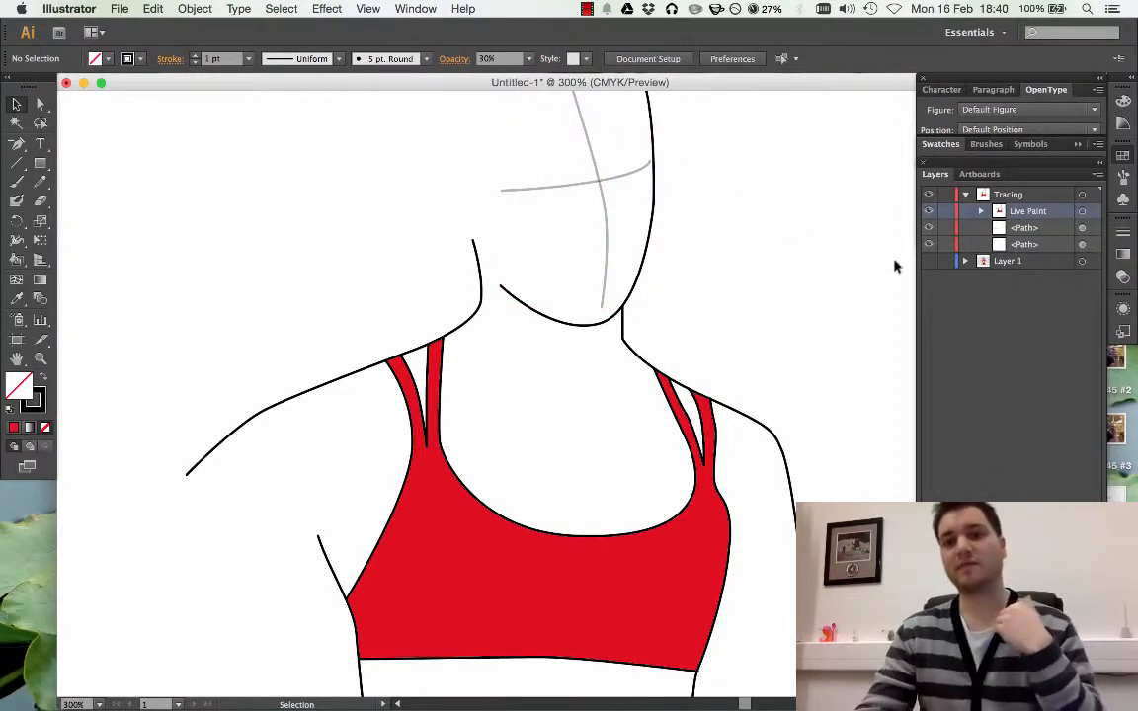
scroll(800, 313, up, 4)
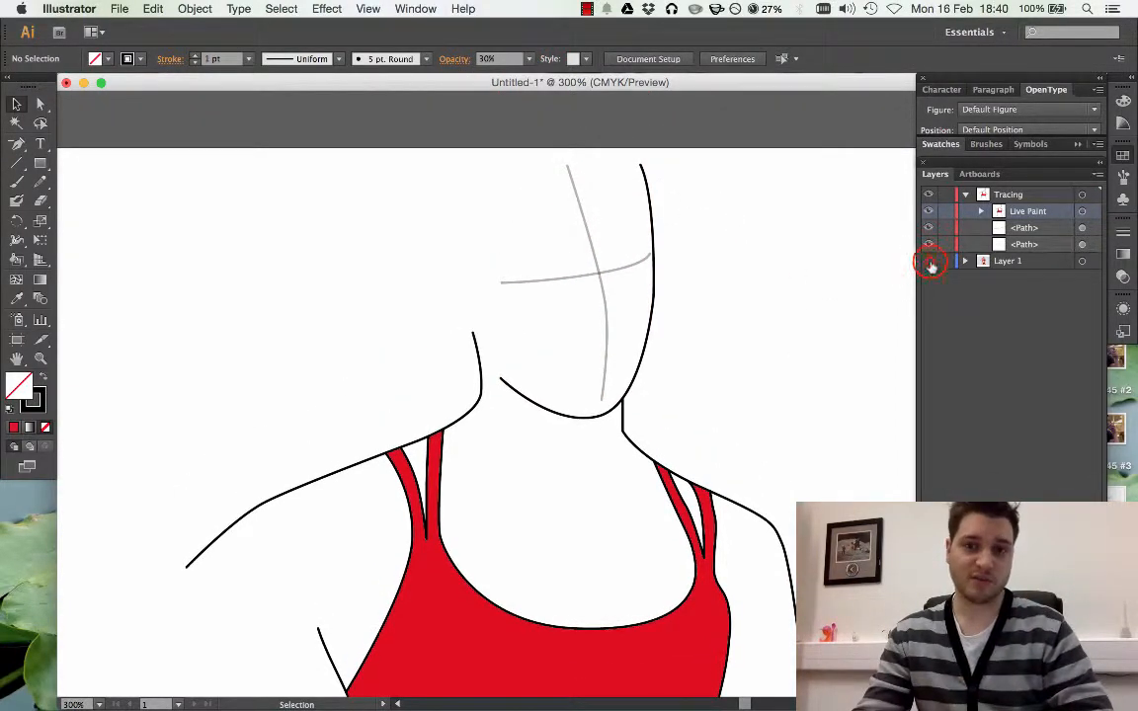
click(929, 262)
click(930, 263)
click(723, 263)
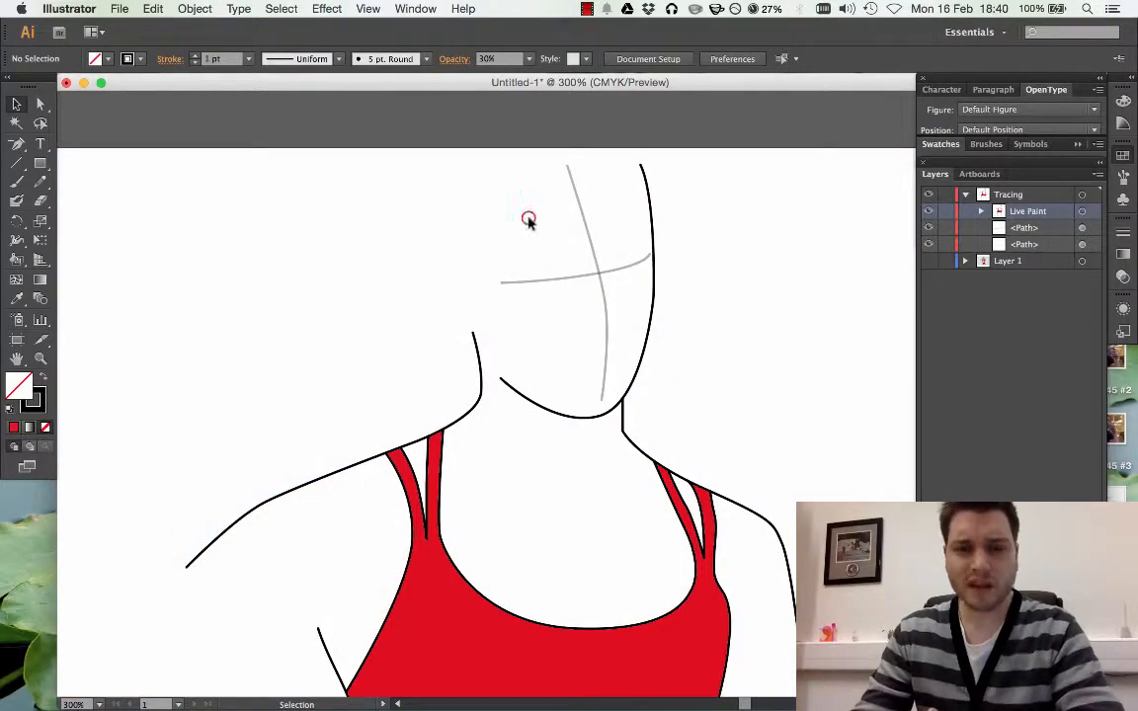
Try the lens-shaped width profile and the triangular one that tapers to a point on the two face guide lines
drag(529, 218, 632, 314)
click(339, 58)
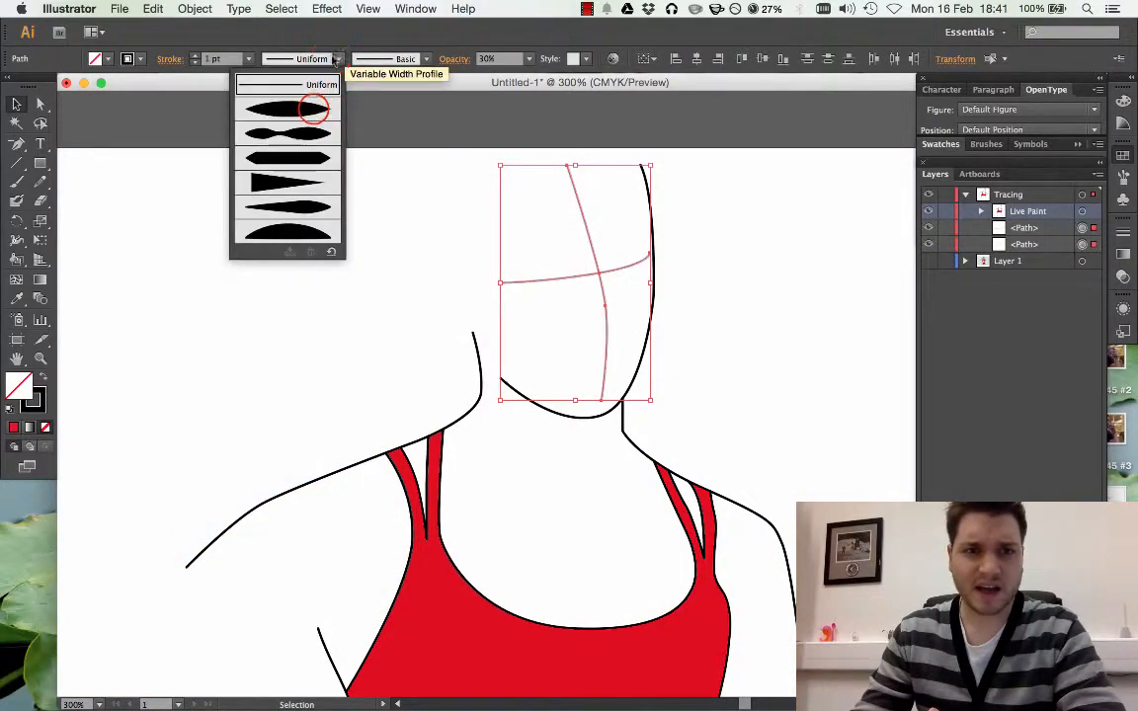
click(313, 111)
click(339, 59)
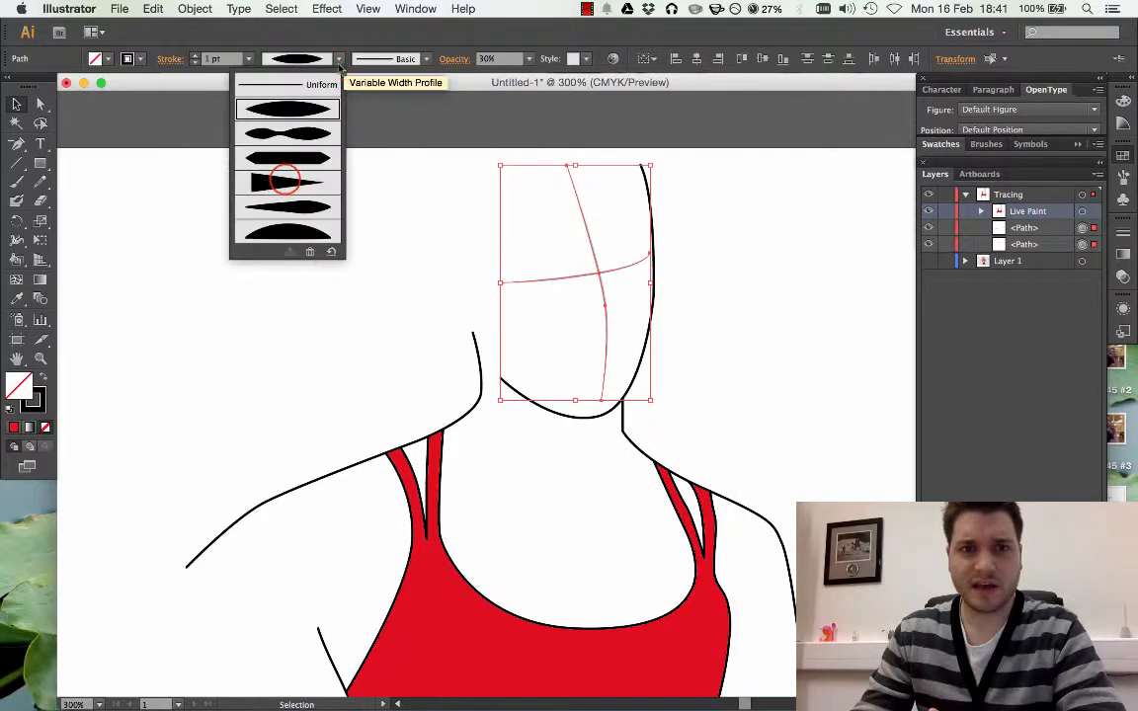
click(285, 183)
click(362, 214)
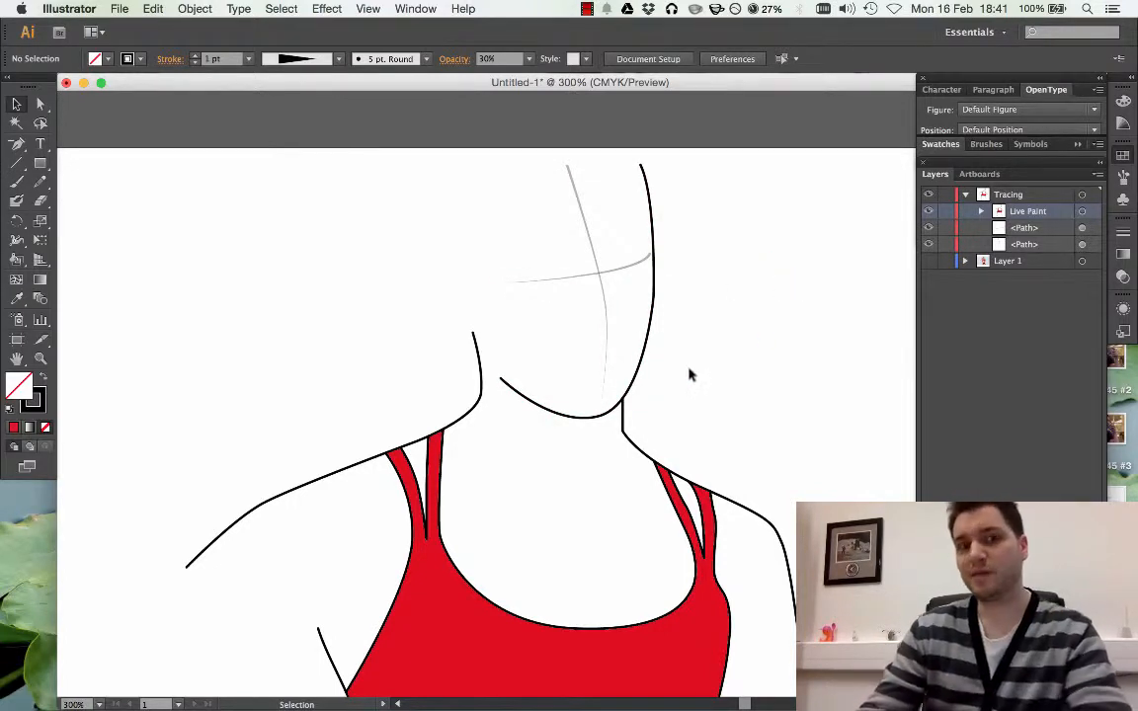
Try the rough, charcoal-like brush and the 15 pt. Round brush on the face guide lines, and return them to Basic
drag(575, 256, 614, 296)
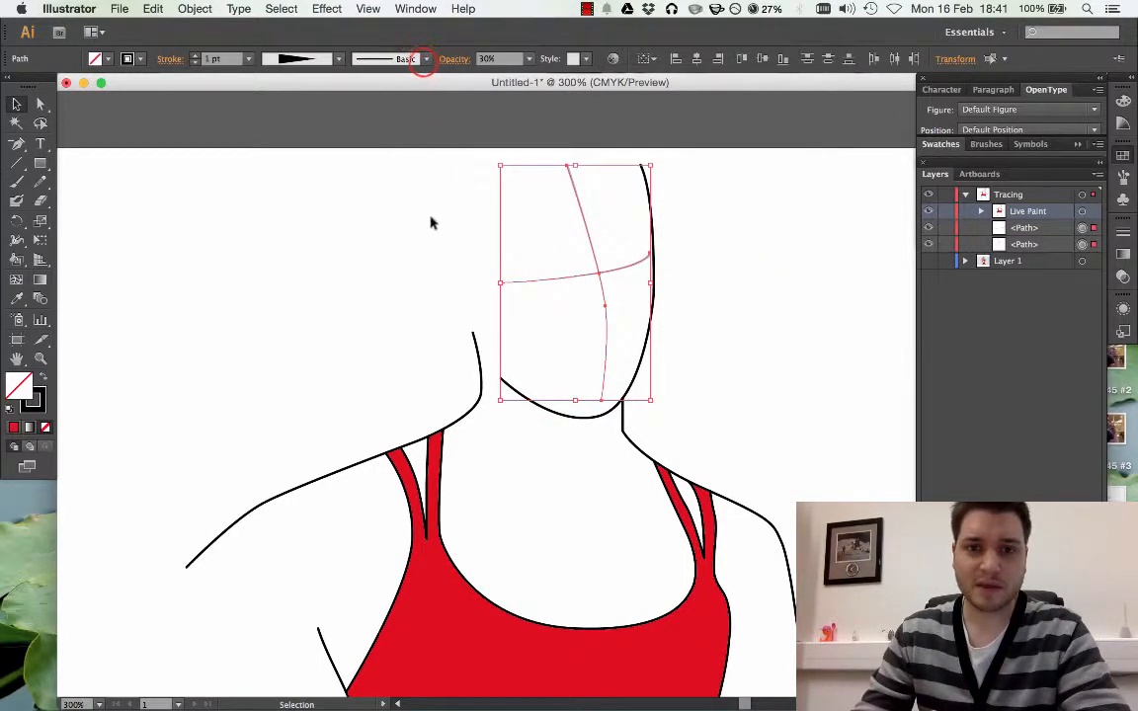
click(425, 60)
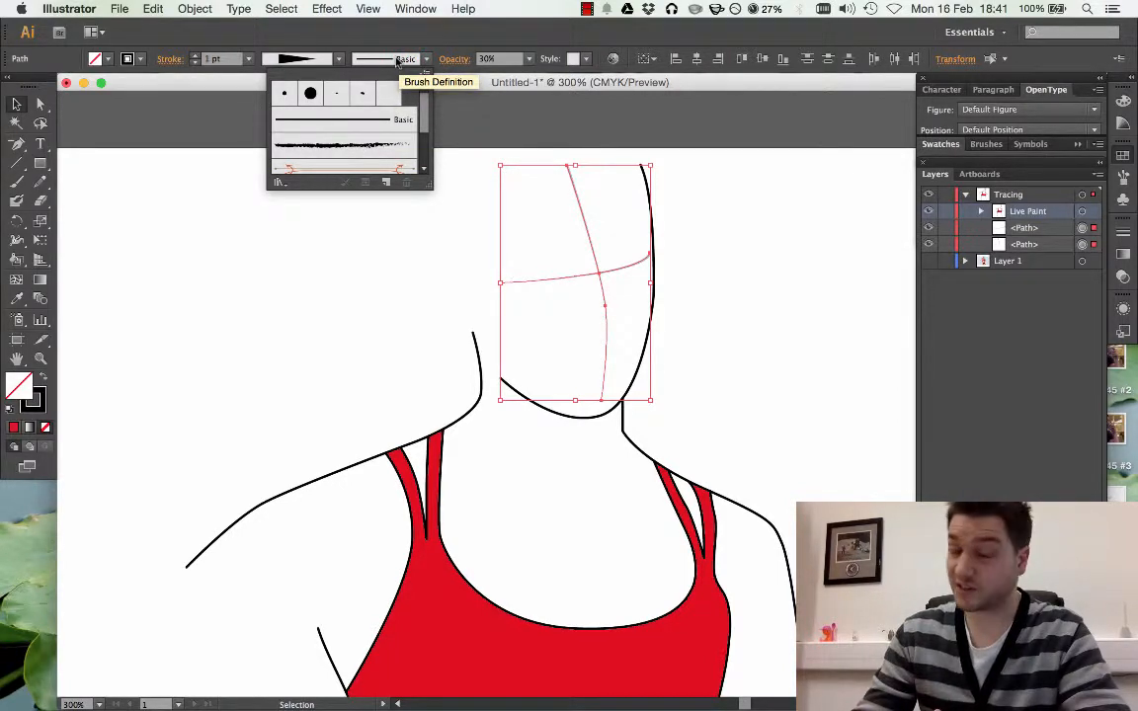
click(217, 211)
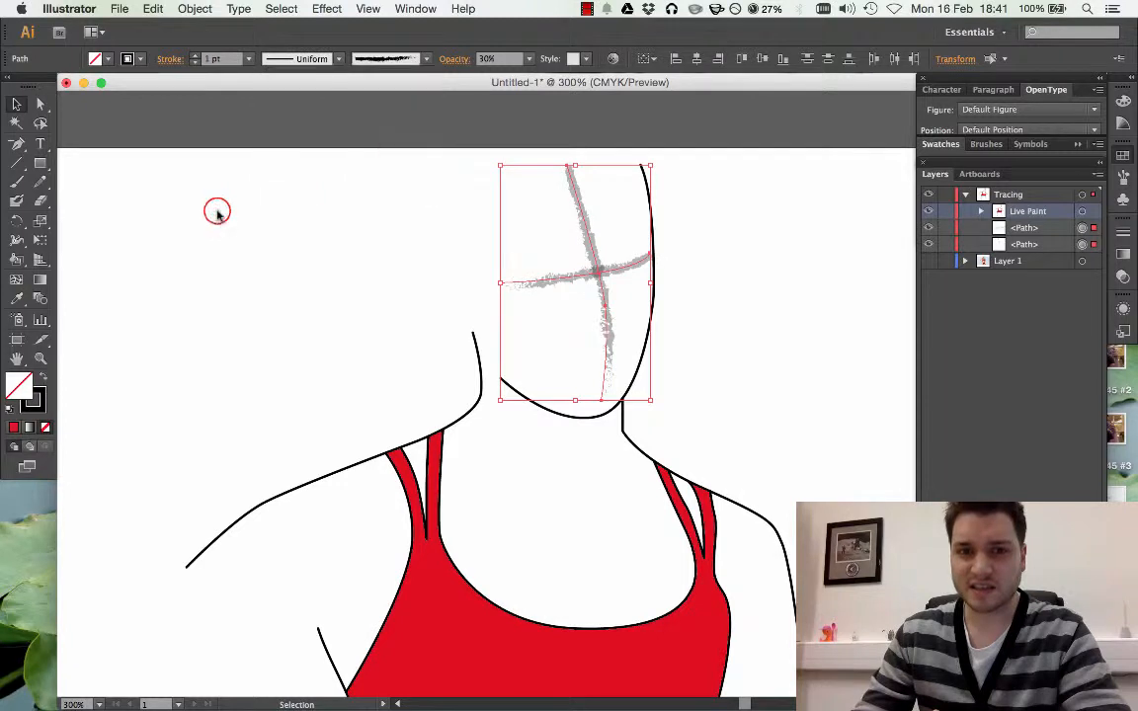
click(387, 59)
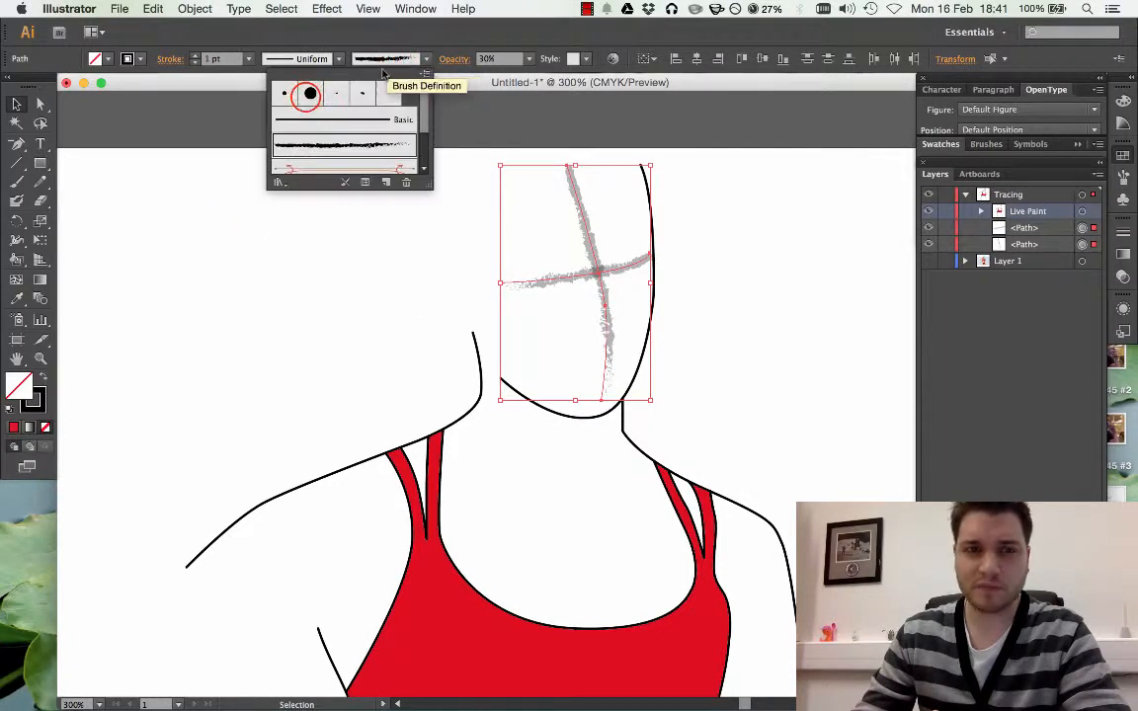
click(310, 94)
click(380, 59)
click(361, 117)
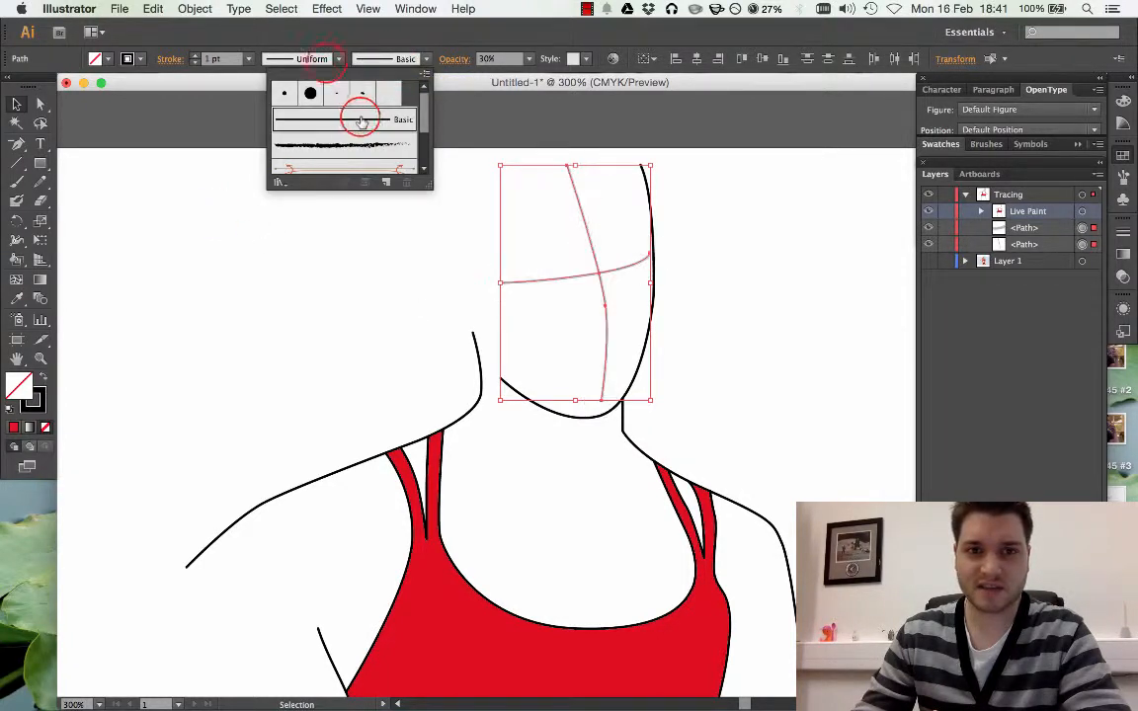
Apply the triangular width profile that tapers to a point to the two face guide lines and deselect them
click(326, 58)
click(329, 60)
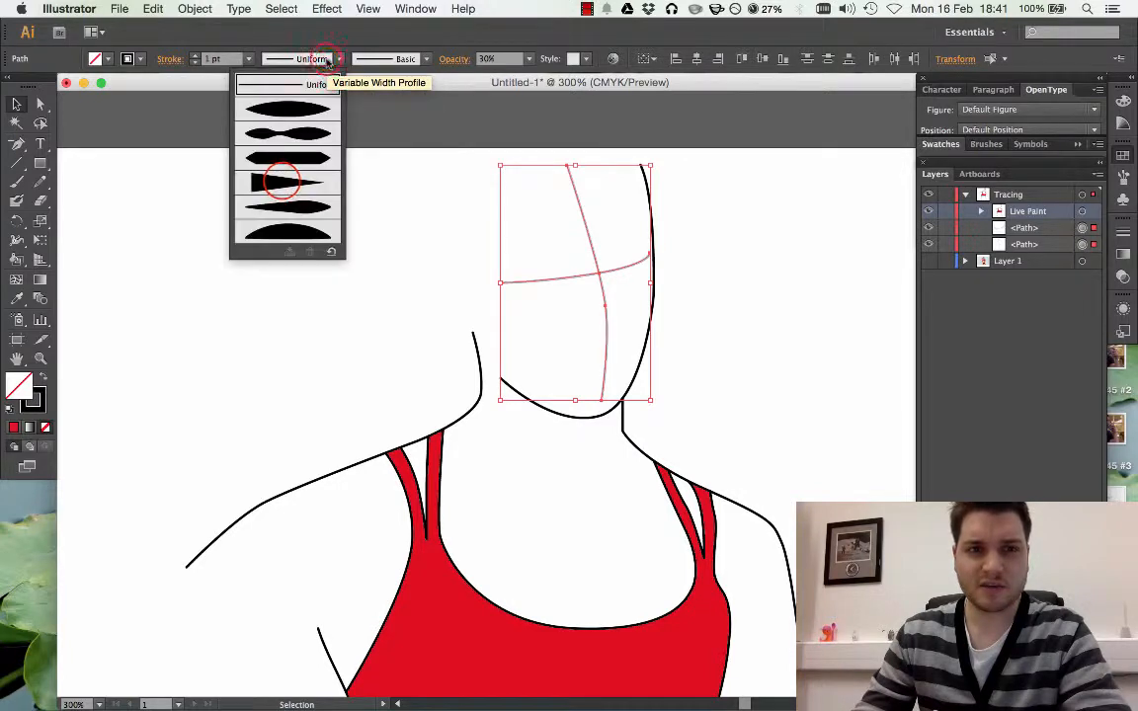
click(284, 180)
click(785, 259)
Review the tapered face guide lines on the whole figure and up close, with and without the Layer 1 photo
key(super+minus)
key(super+minus)
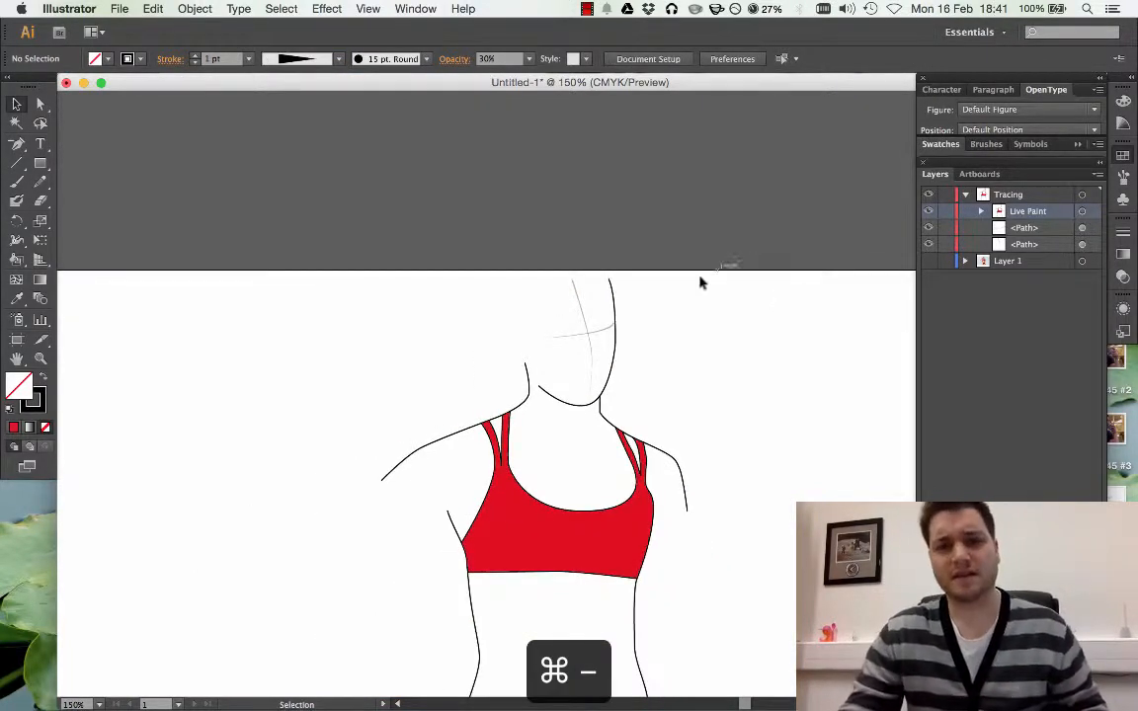
scroll(676, 284, down, 5)
scroll(681, 287, up, 5)
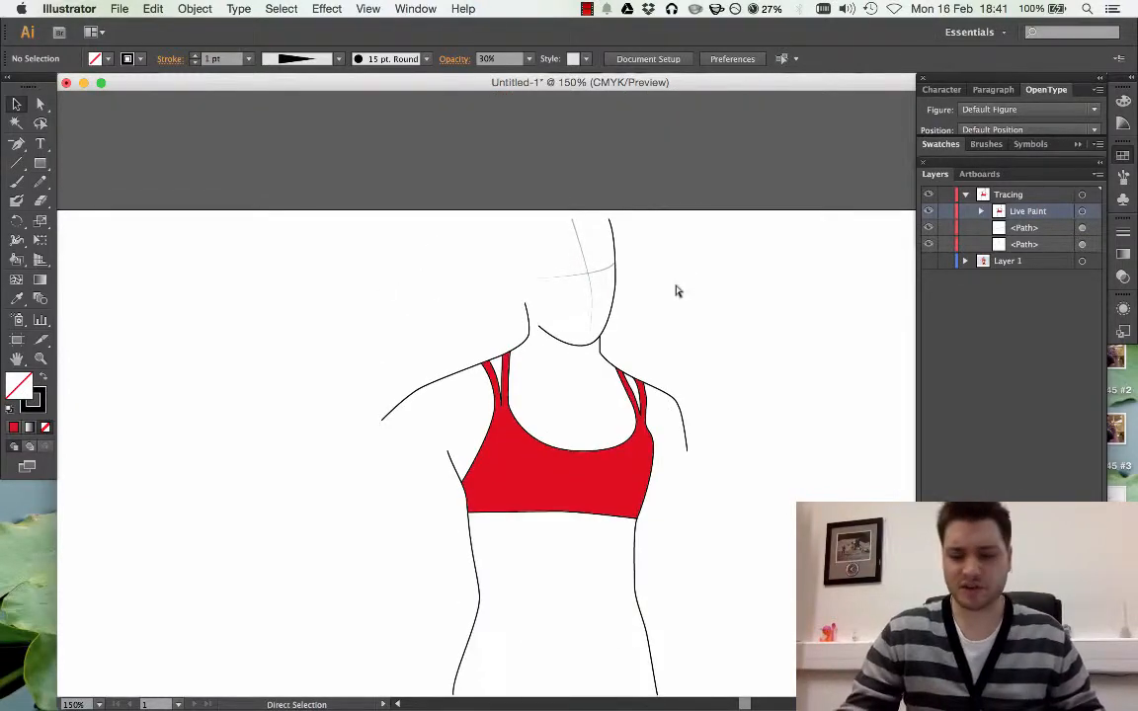
key(super+equal)
key(super+equal)
click(929, 262)
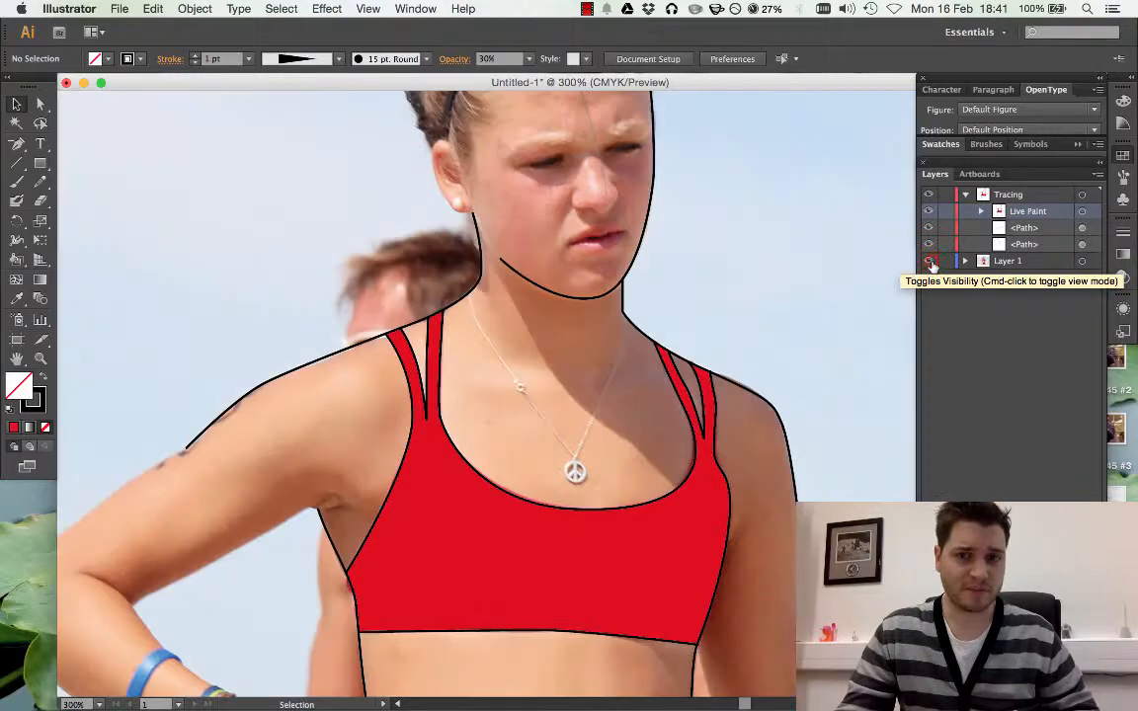
click(930, 262)
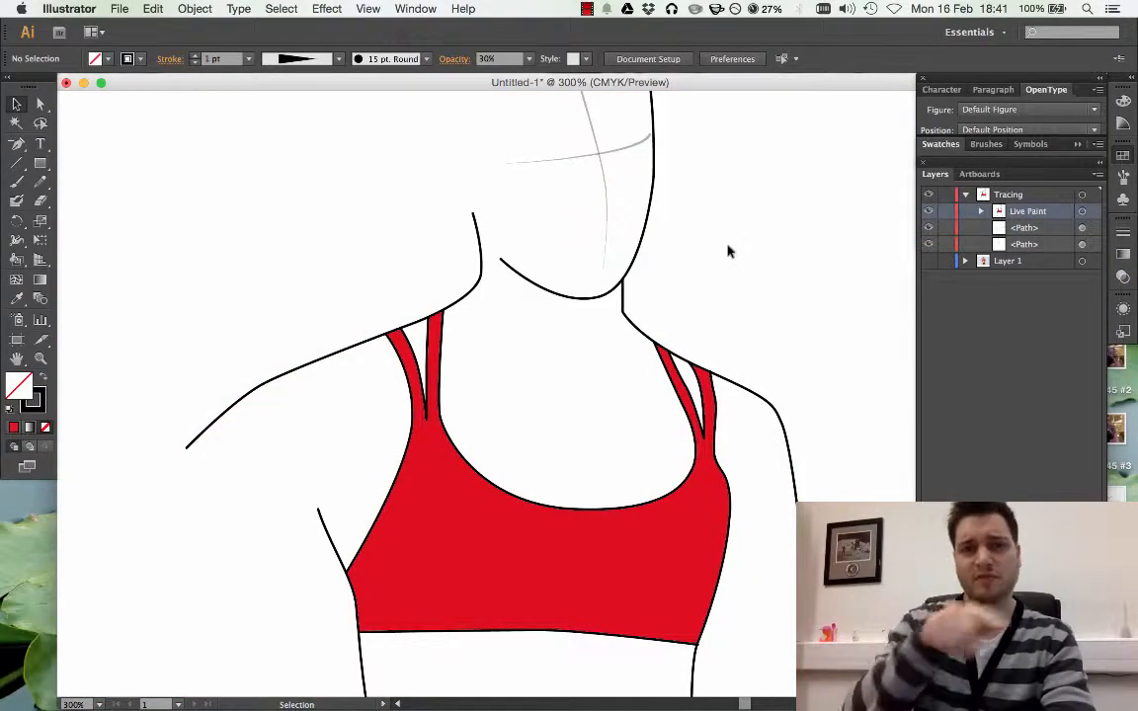
click(16, 103)
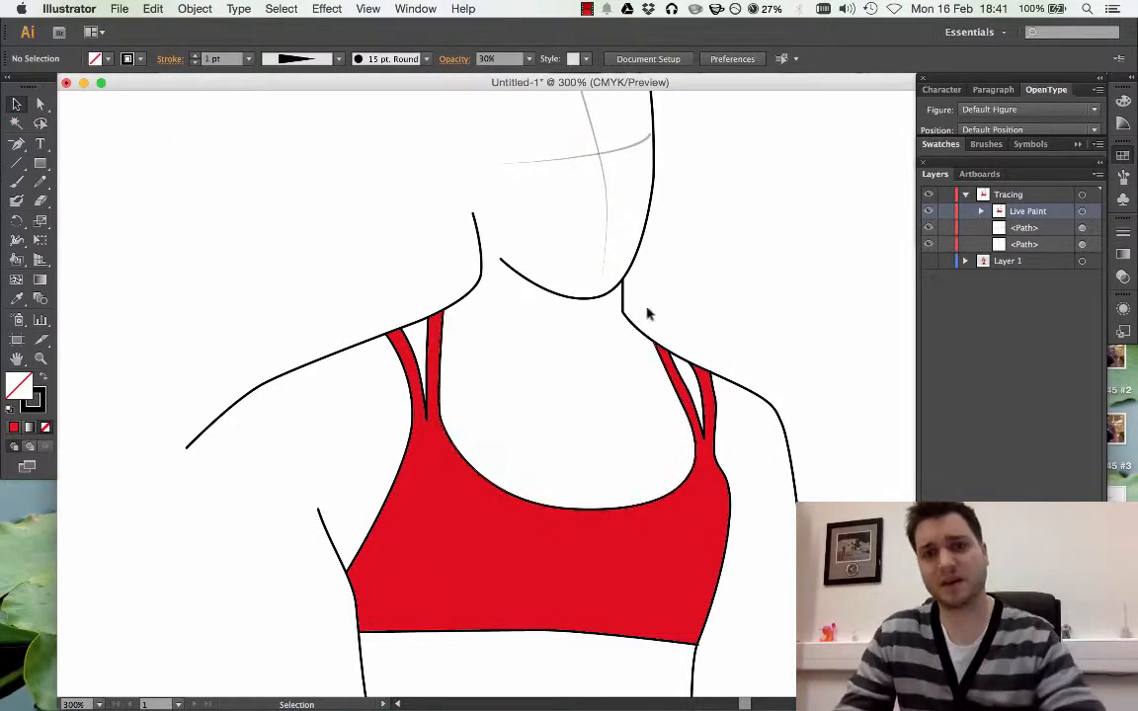
scroll(665, 280, up, 5)
click(724, 260)
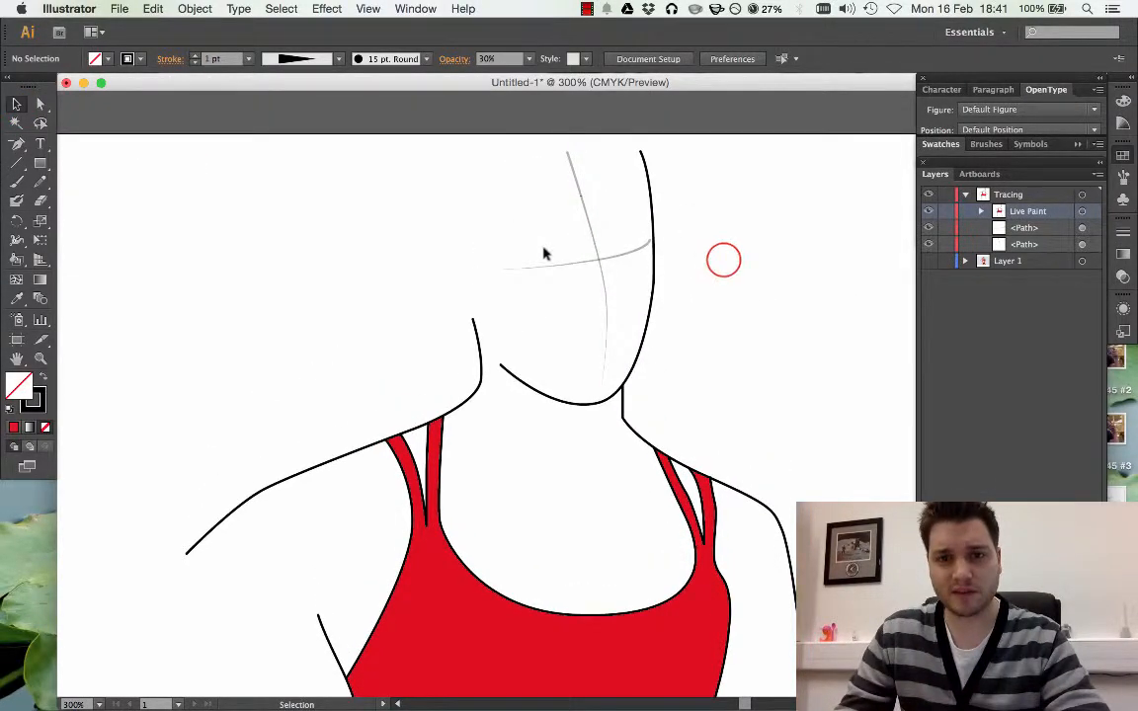